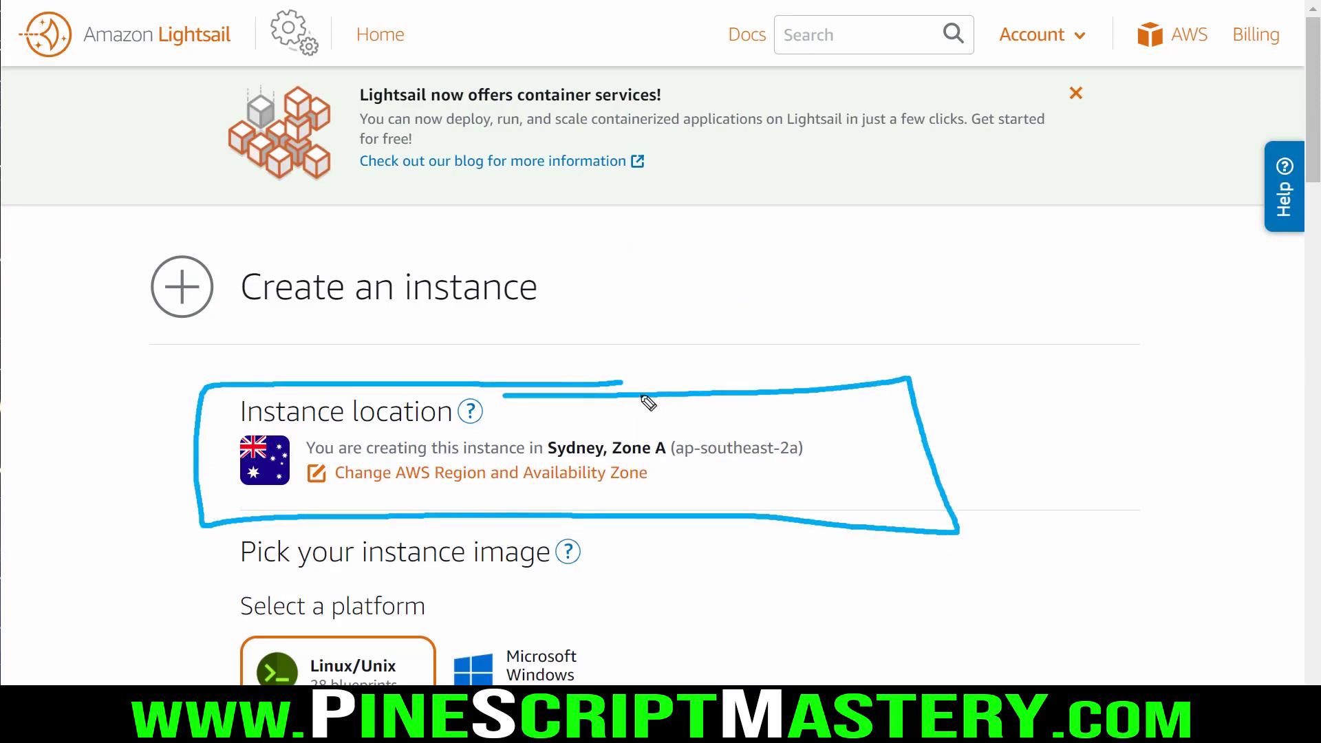
Switch to MetaTrader, open virtual server registration for OANDA-v20 Live-4, and examine the rental plans, hosting location and ping
key("Escape")
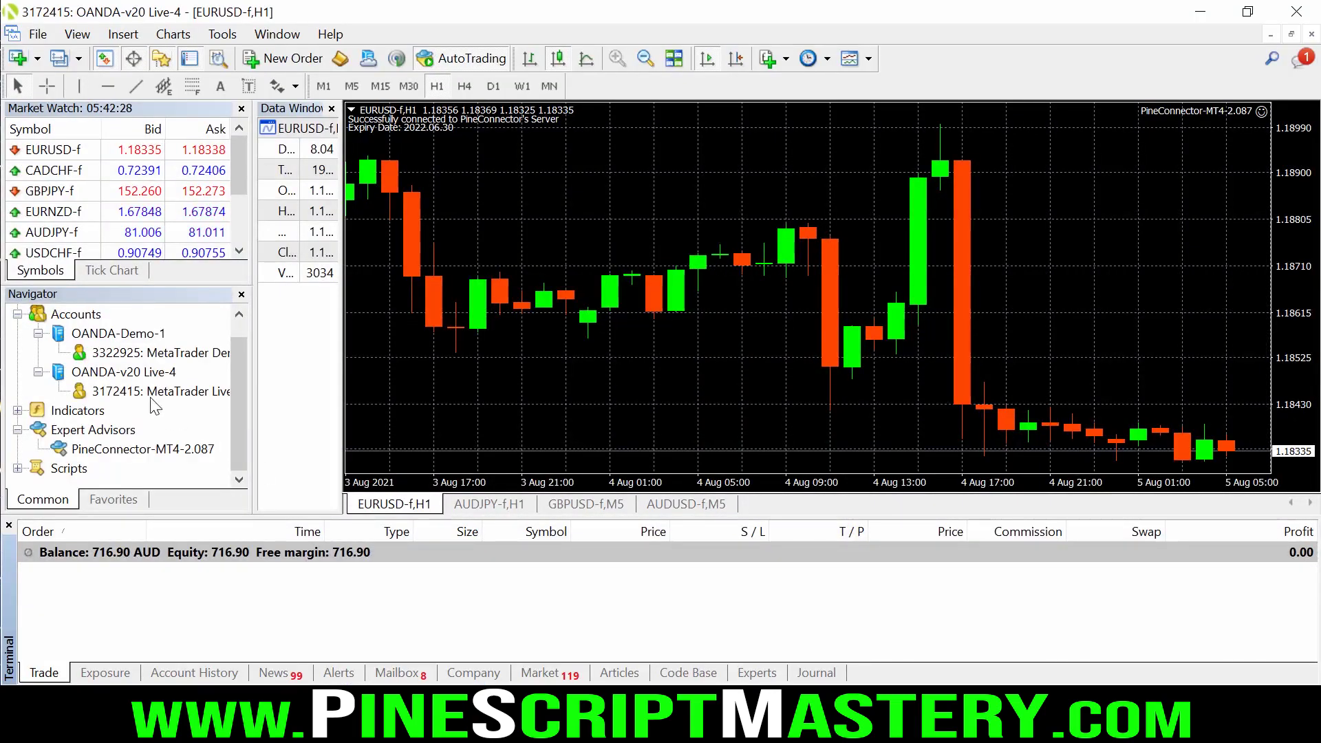
left_click(125, 374)
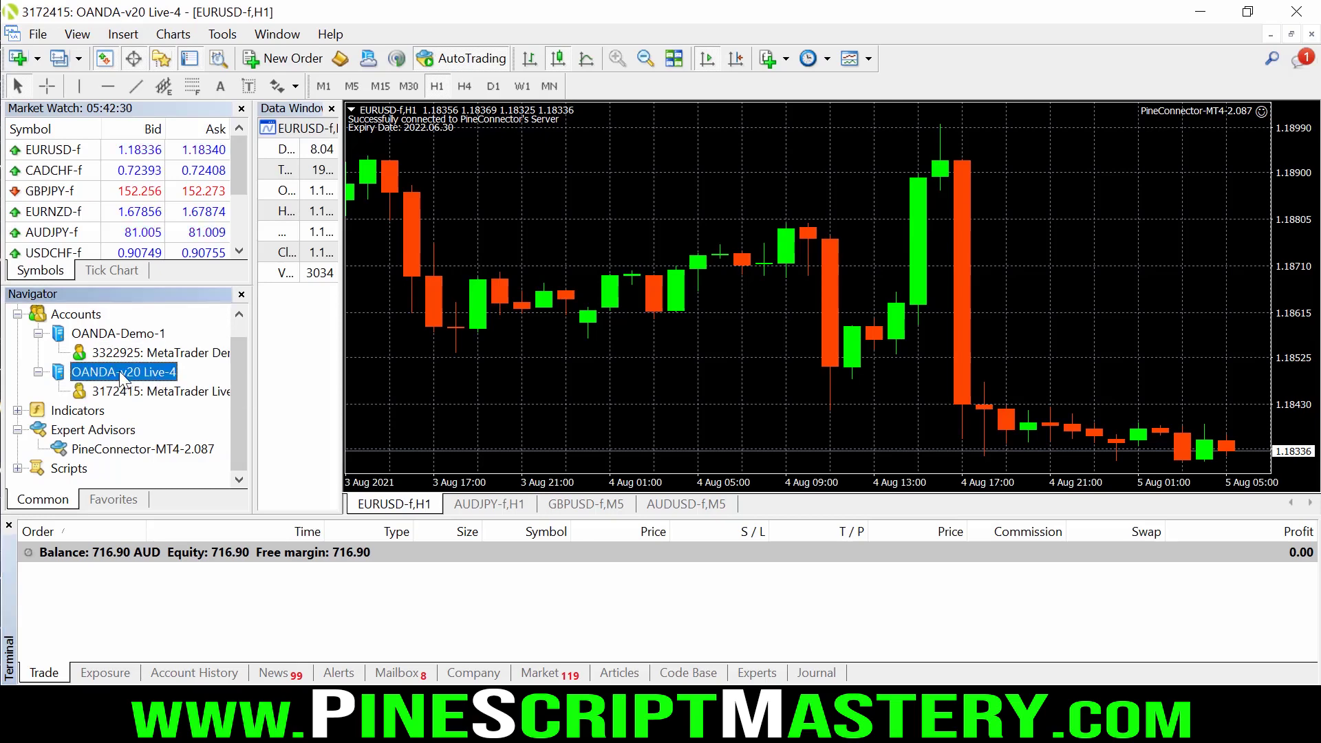
right_click(125, 373)
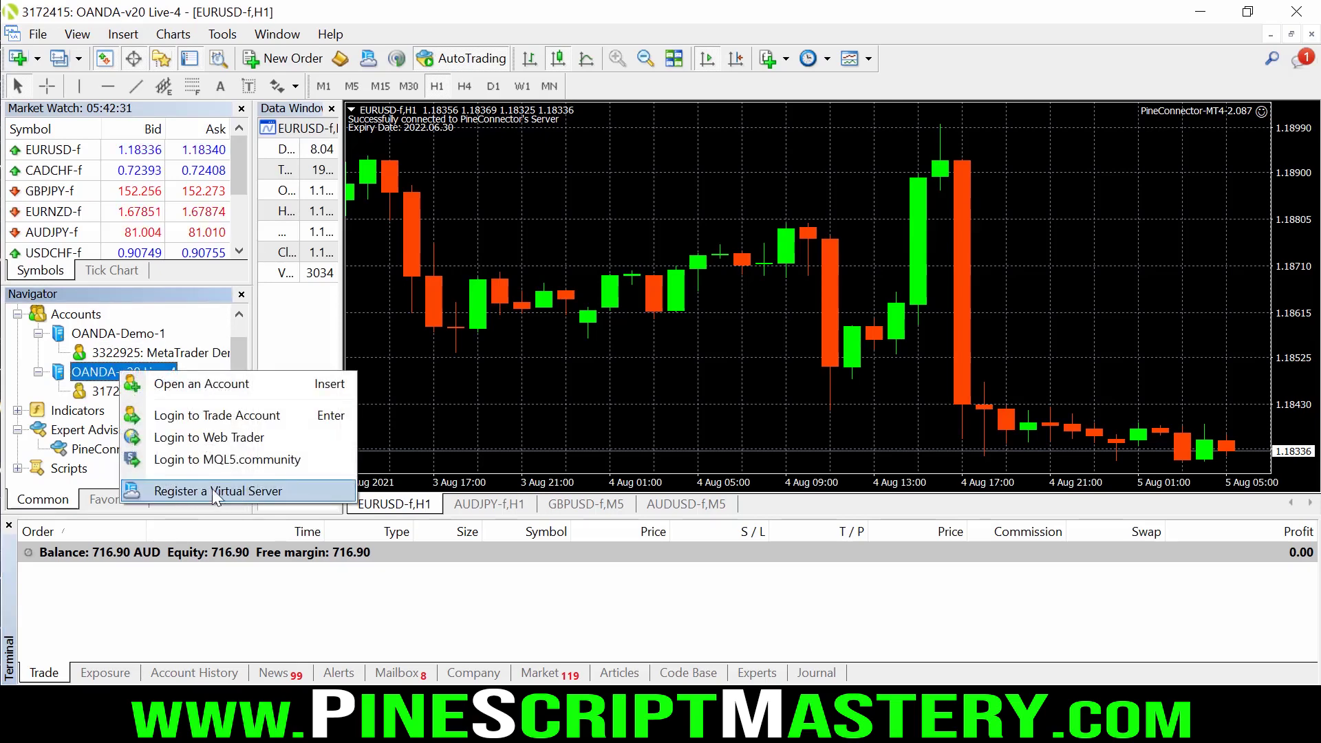
left_click(260, 491)
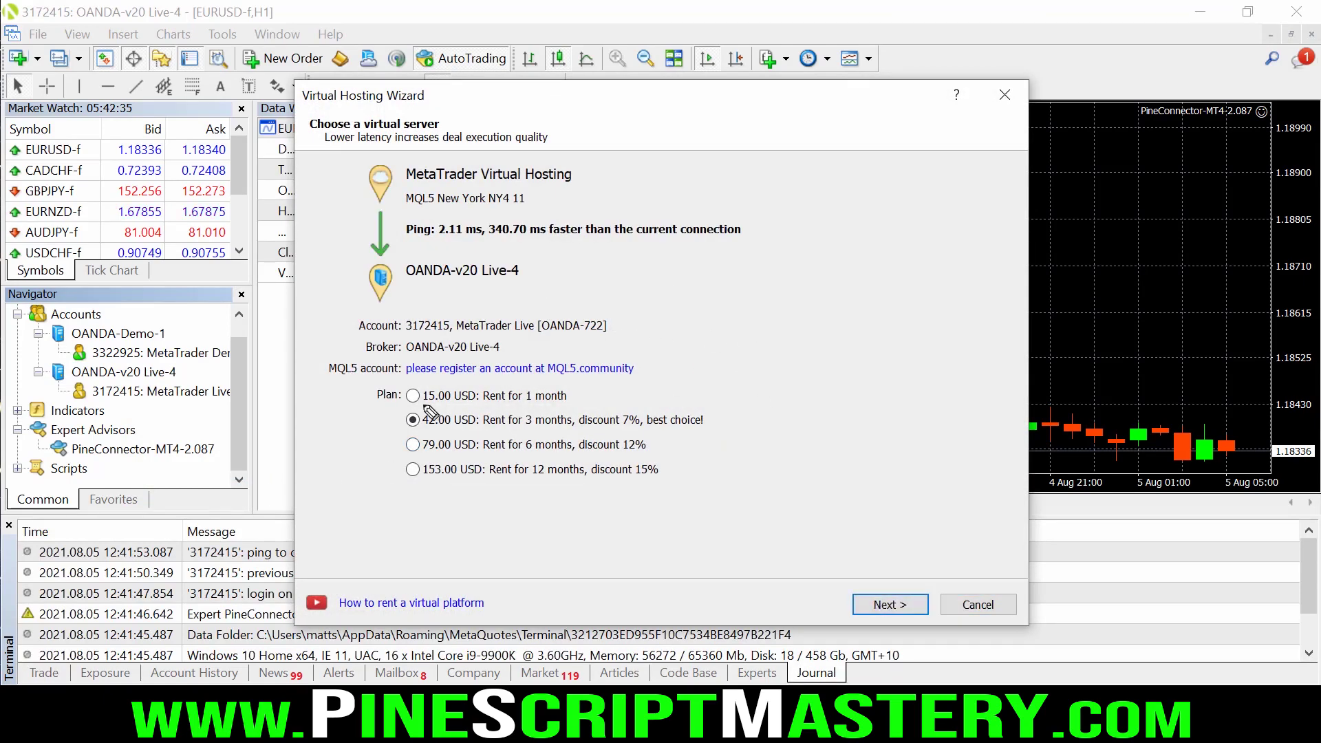
left_click_drag(418, 406, 606, 407)
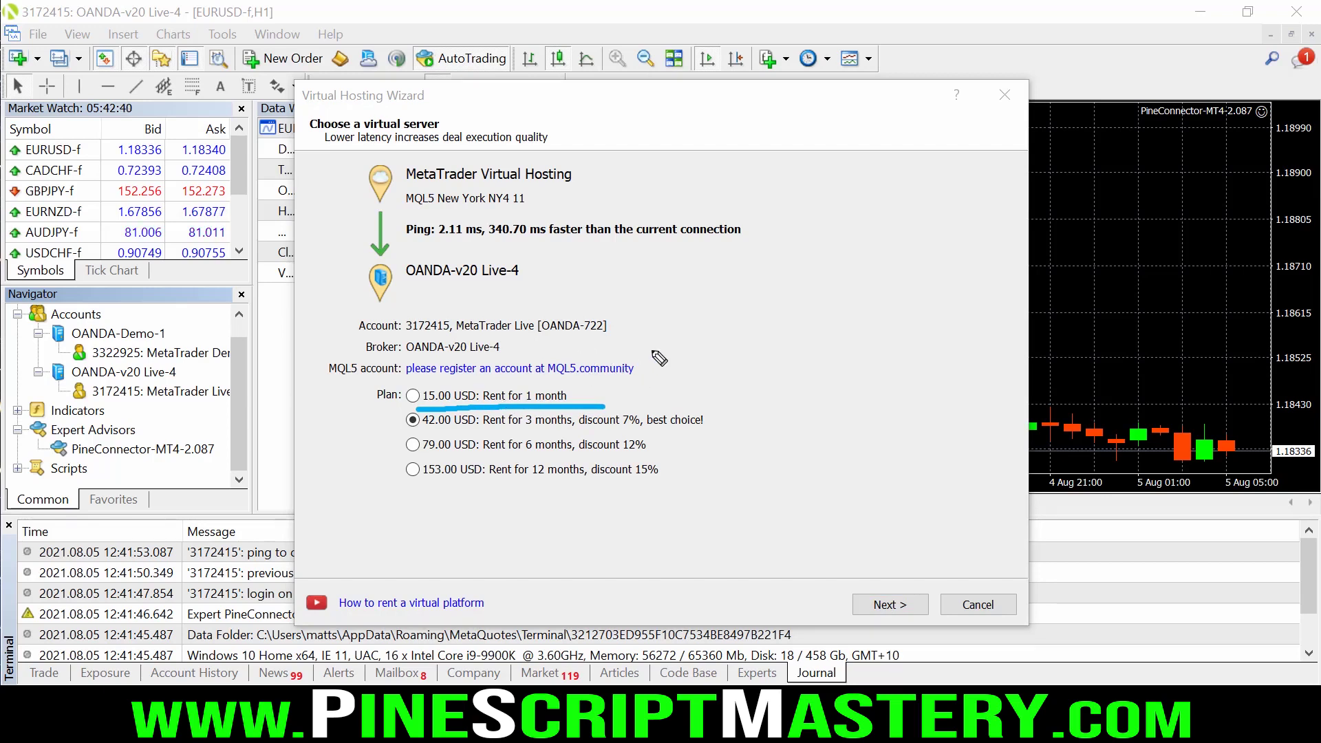
key("Escape")
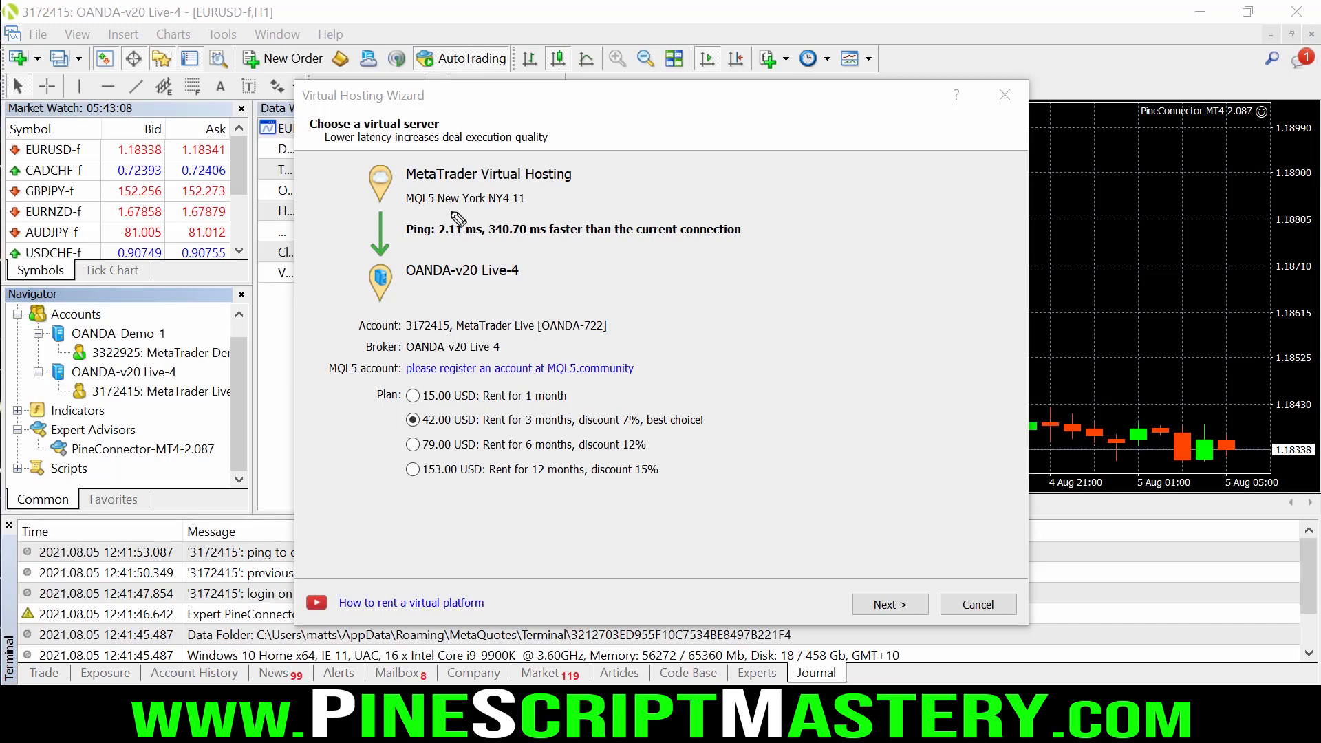
left_click_drag(399, 212, 547, 213)
left_click_drag(436, 239, 480, 243)
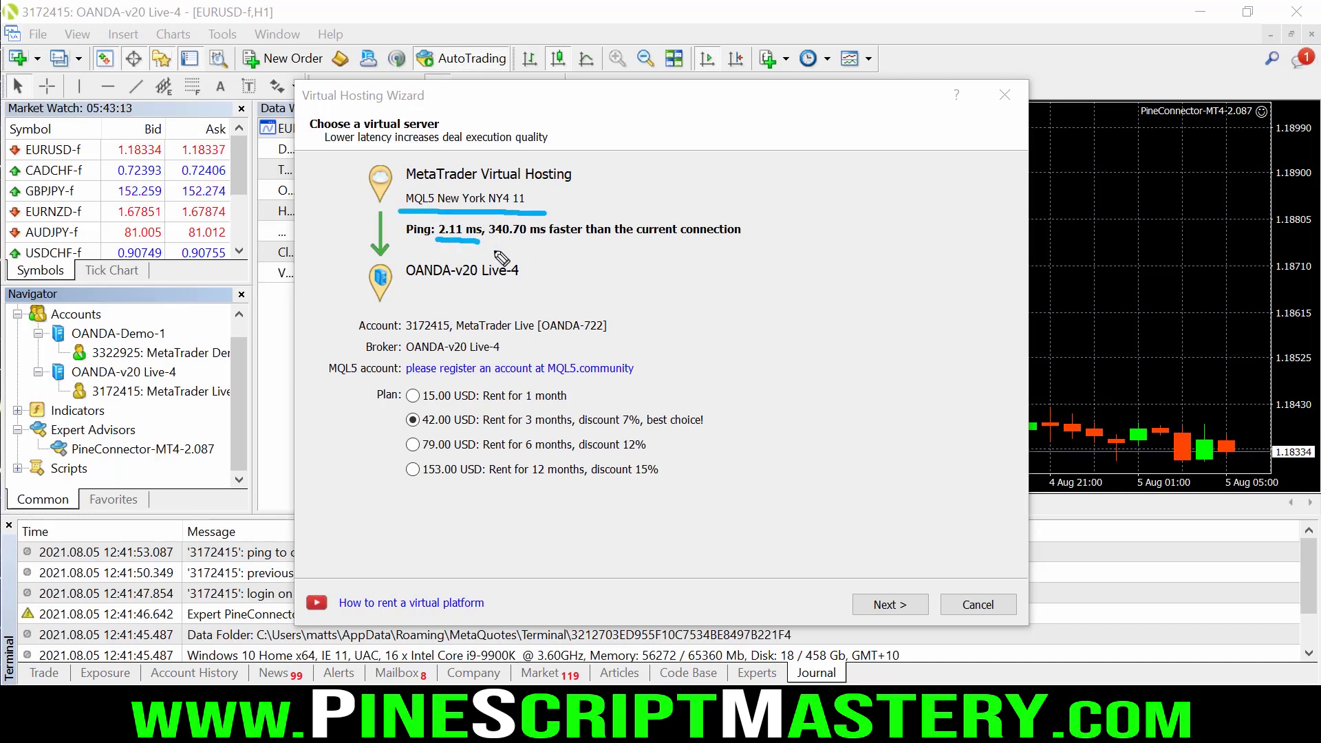
left_click_drag(407, 294, 541, 294)
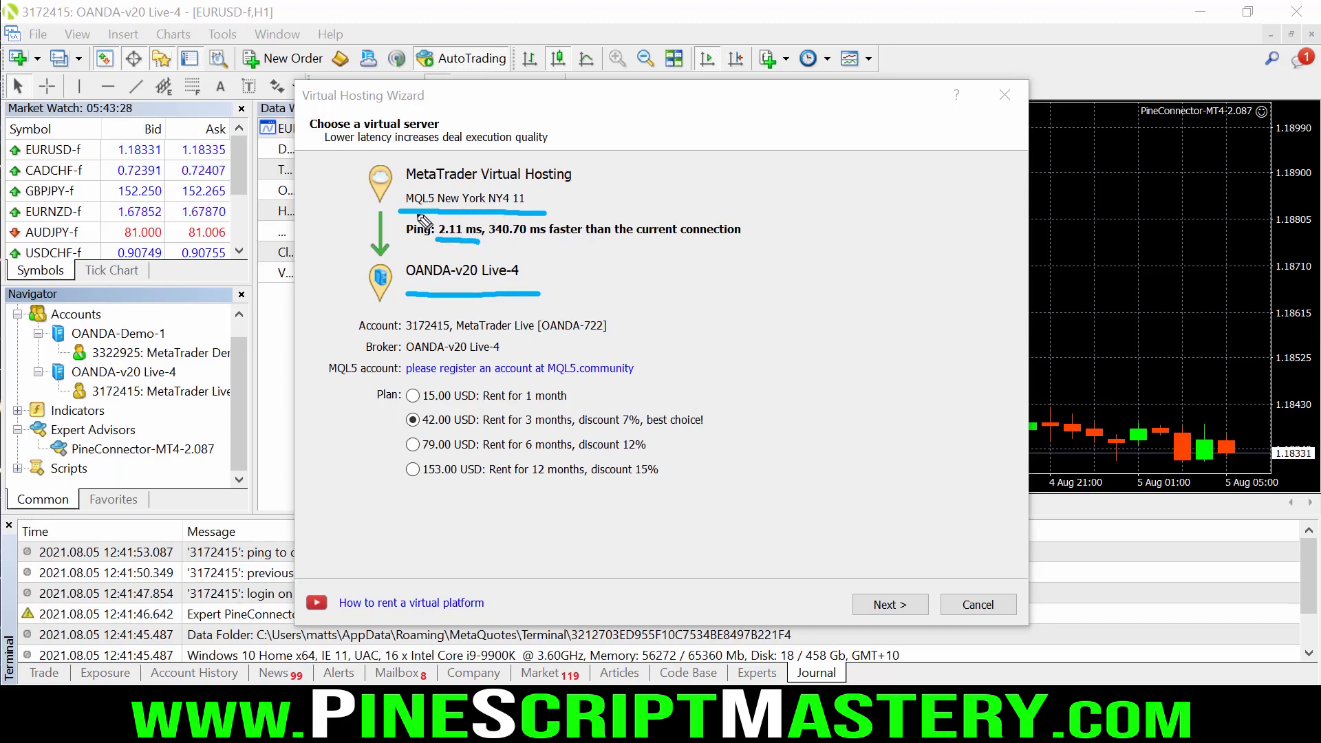
left_click_drag(397, 186, 437, 183)
key("Escape")
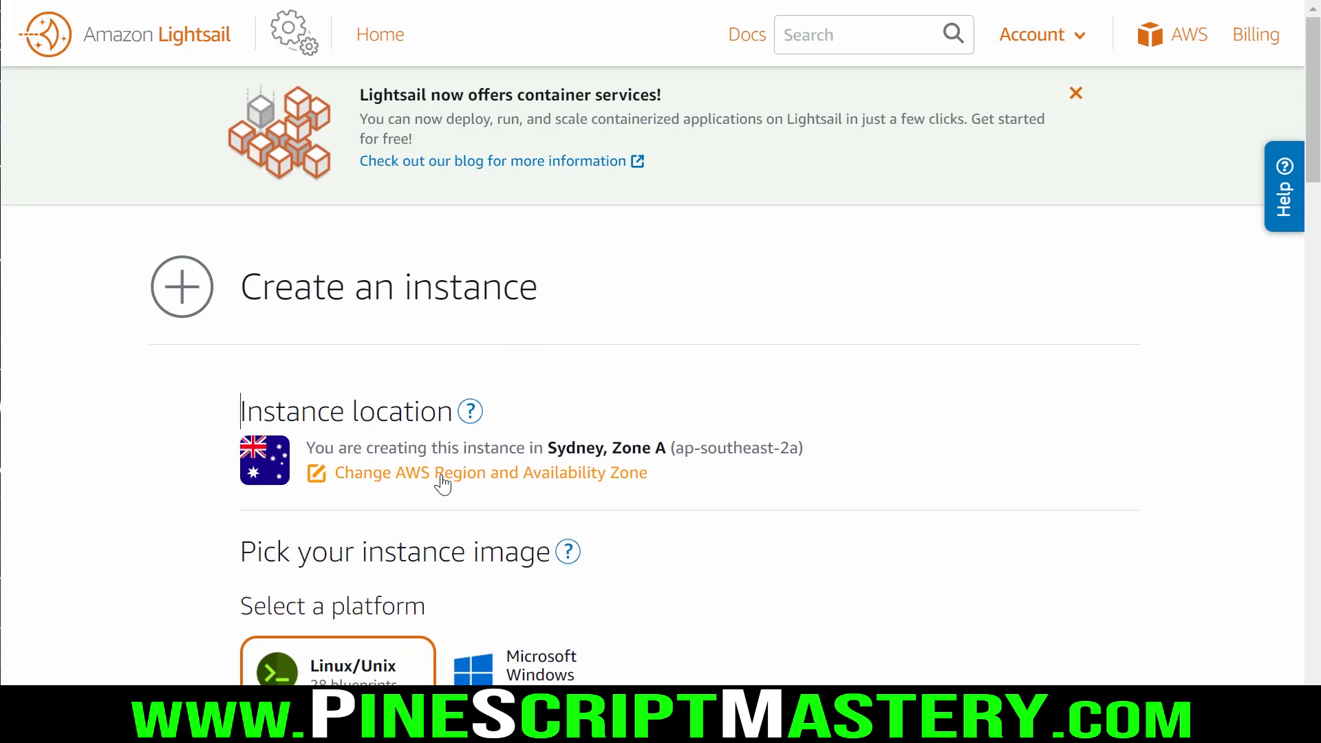
Switch to the Lightsail instance creation page and set the instance region to Virginia (us-east-1)
left_click(493, 475)
scroll(578, 371, "down", 4)
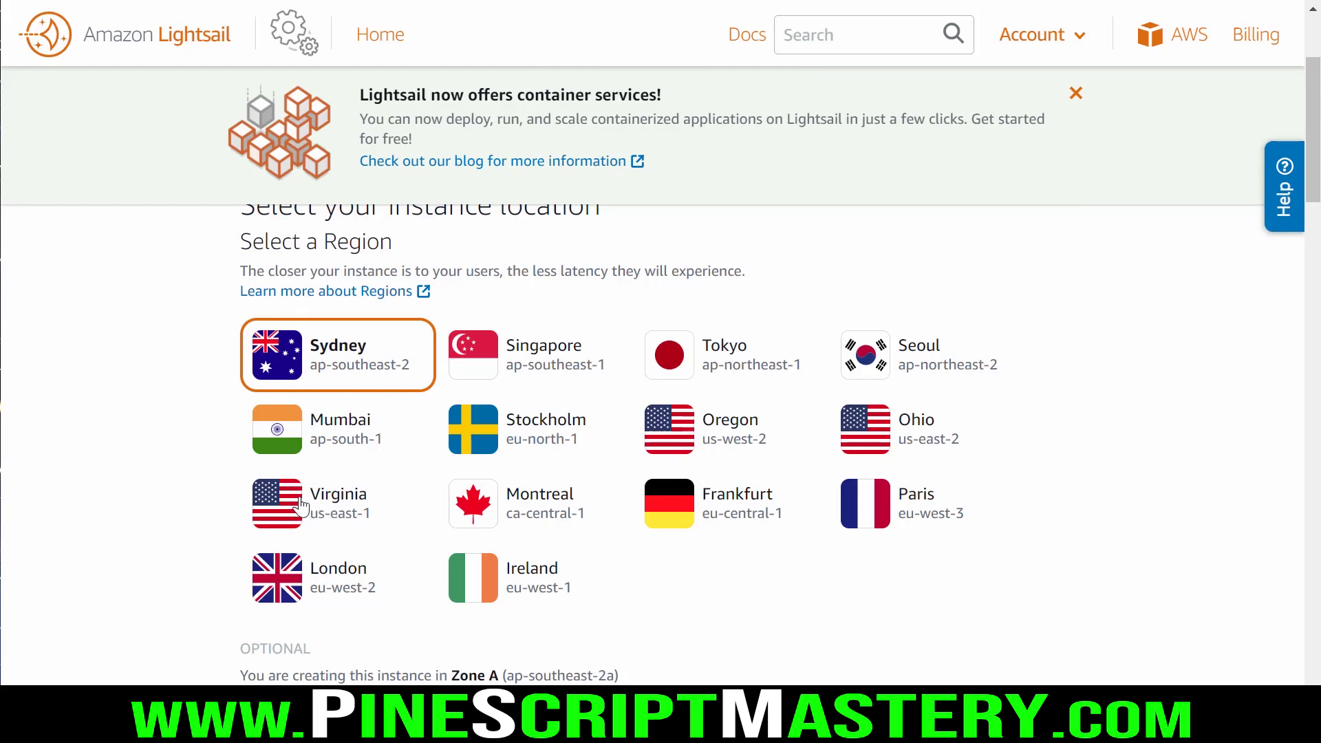
left_click(317, 509)
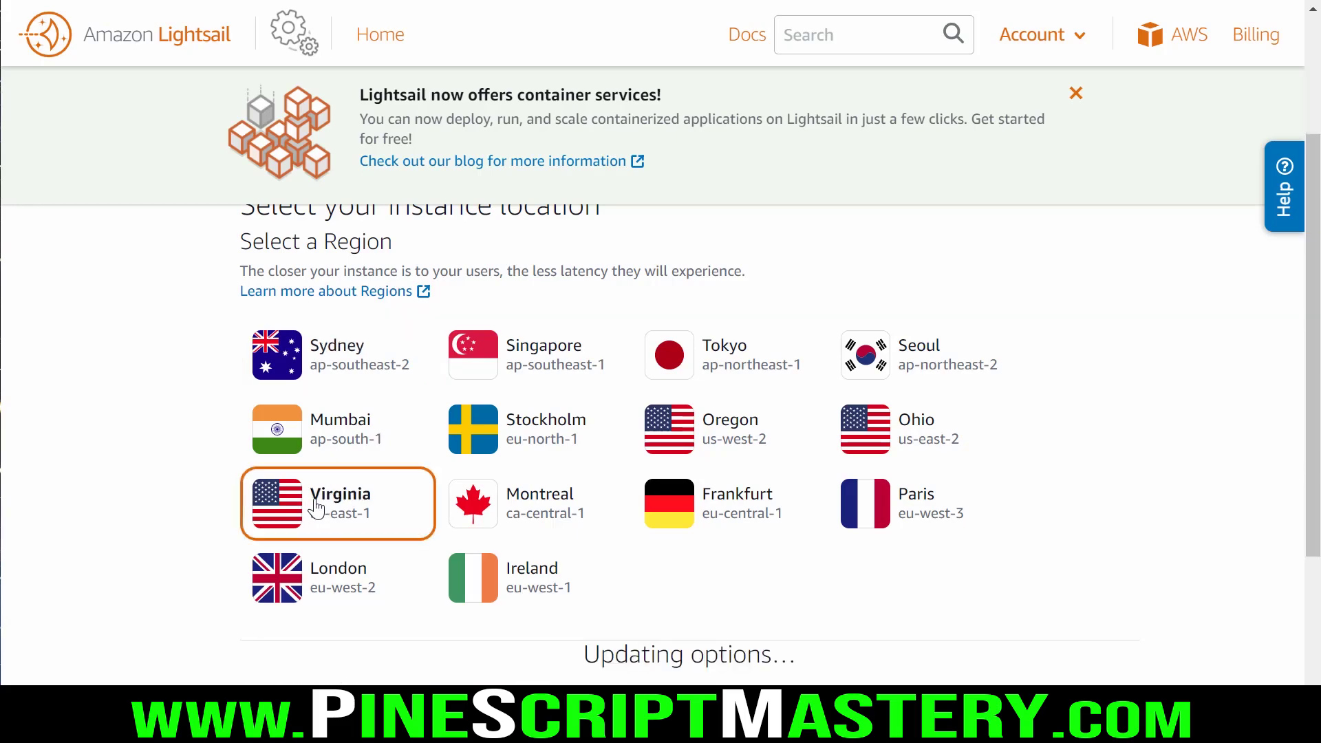
Examine the instance platform choices and the price and specifications of the cheapest Linux/Unix plan
scroll(737, 433, "down", 6)
scroll(760, 428, "up", 1)
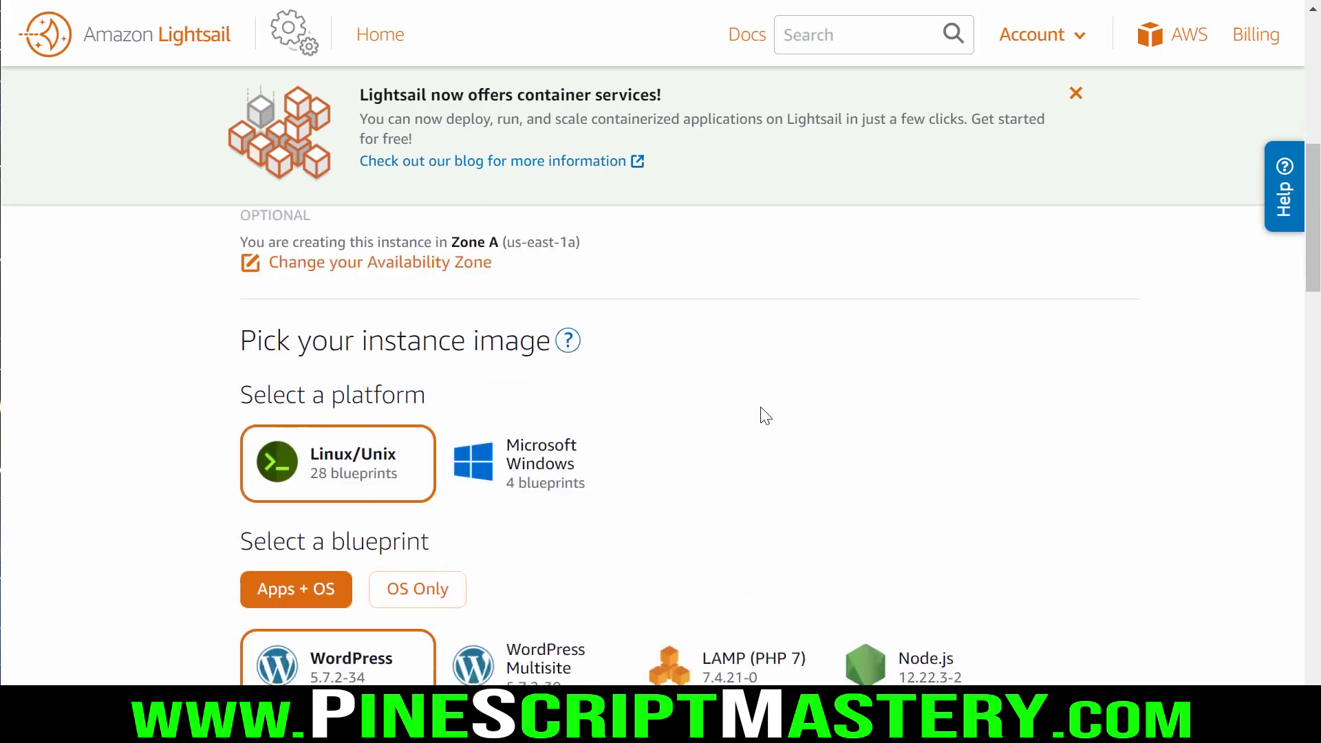
left_click_drag(227, 391, 603, 388)
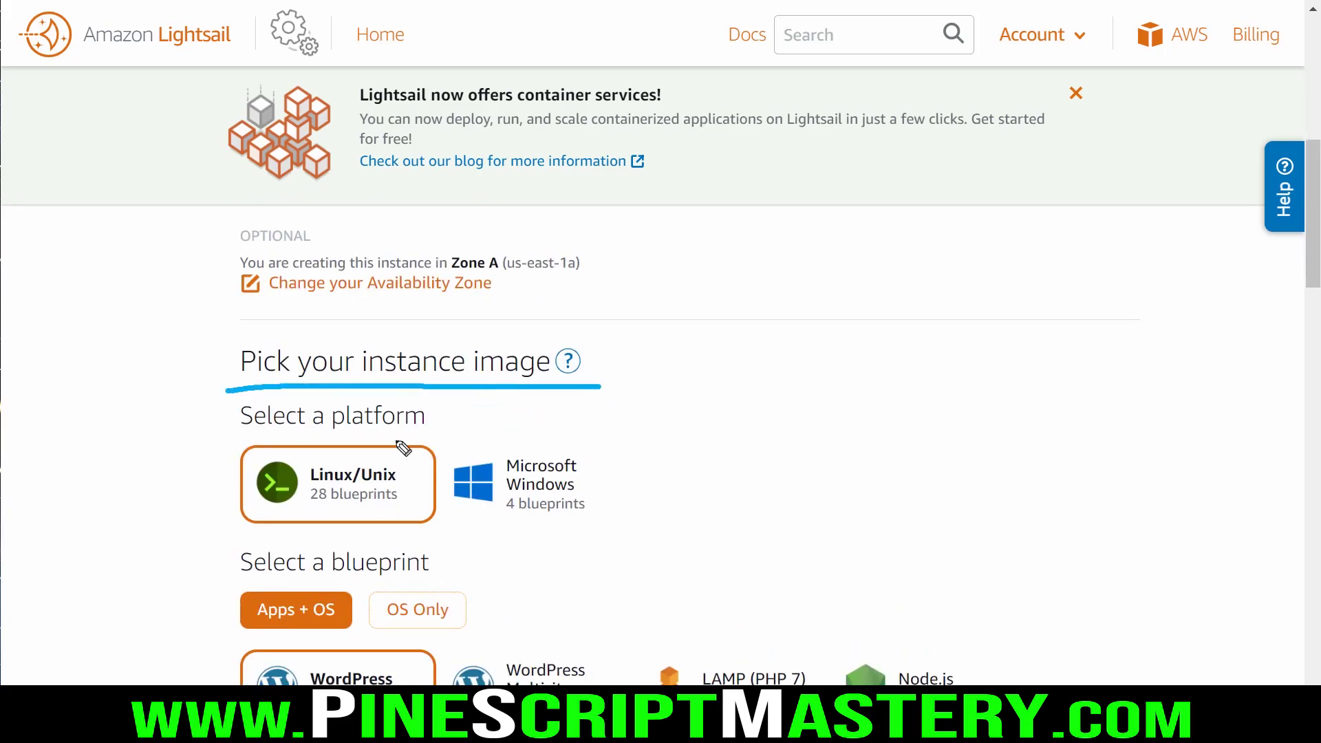
left_click_drag(249, 432, 475, 425)
key("Escape")
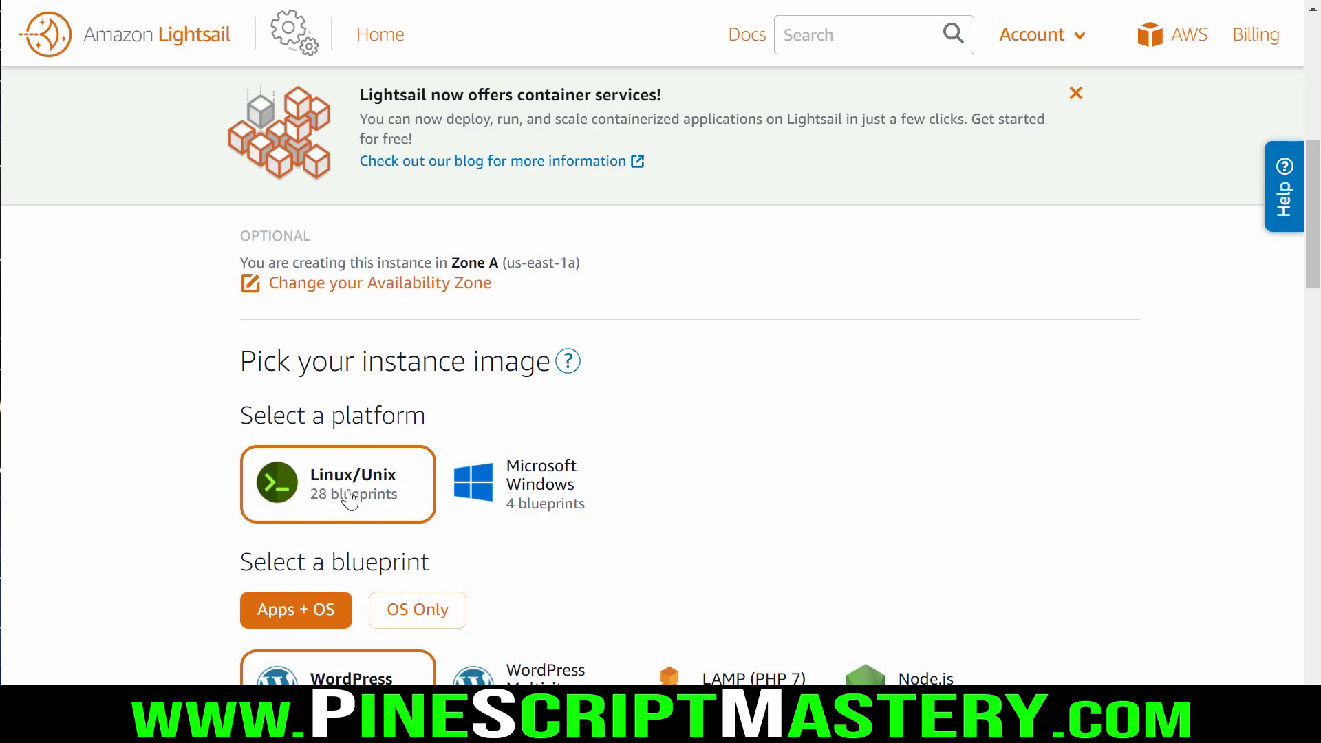
scroll(334, 465, "down", 5)
scroll(200, 434, "down", 15)
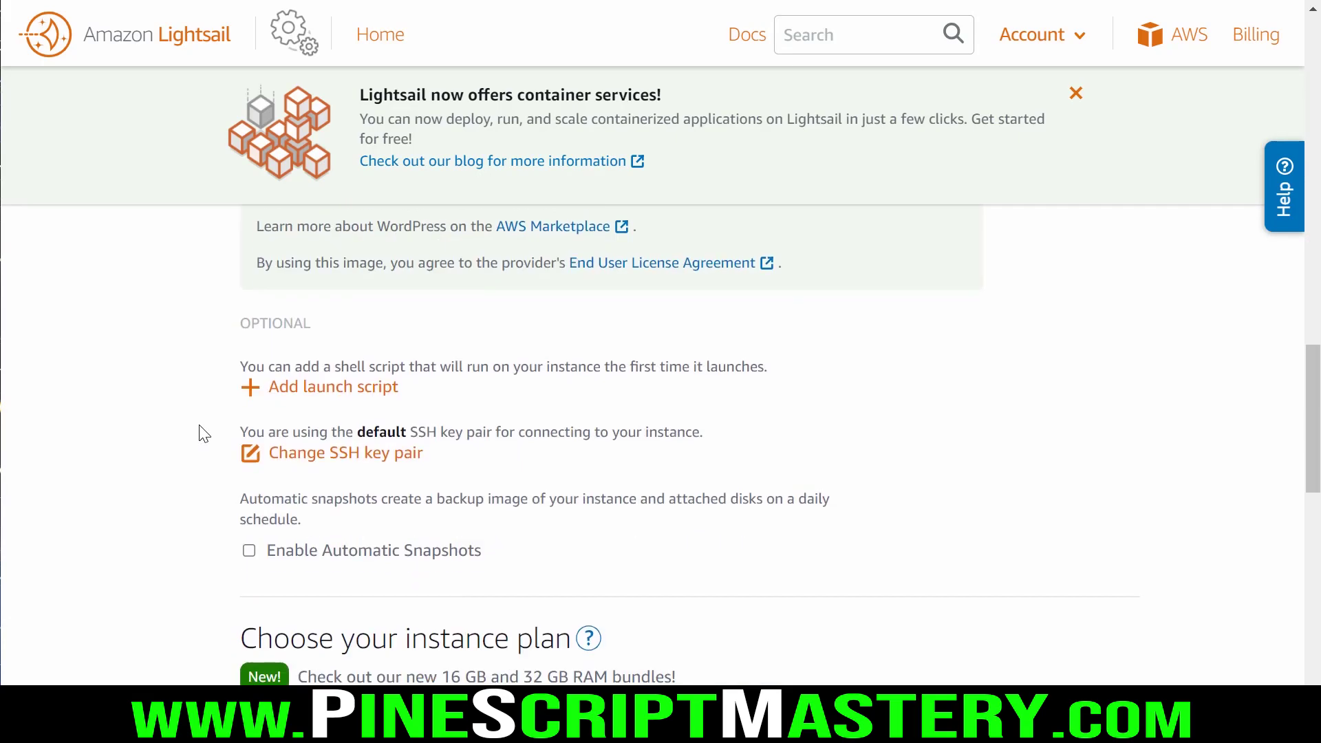
left_click_drag(405, 502, 376, 476)
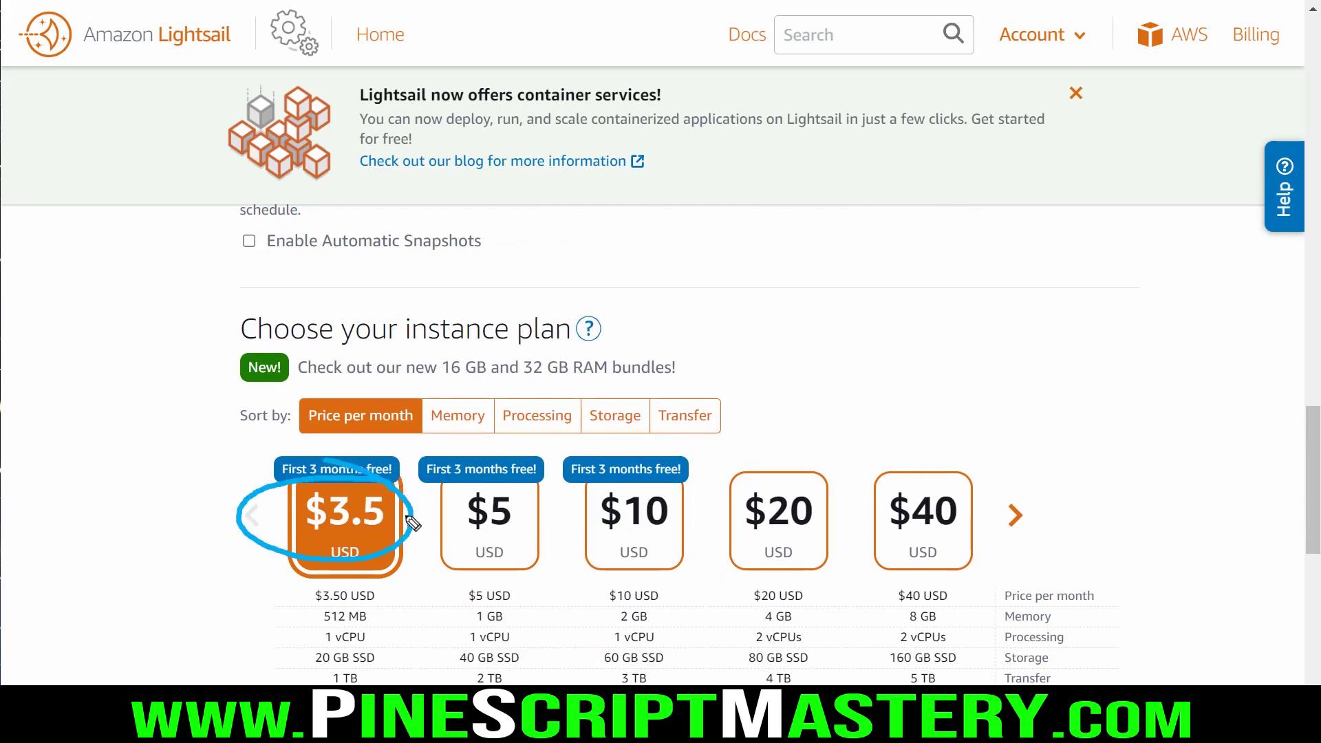
mouse_move(399, 702)
left_mouse_down()
mouse_move(393, 602)
mouse_move(283, 655)
left_mouse_up()
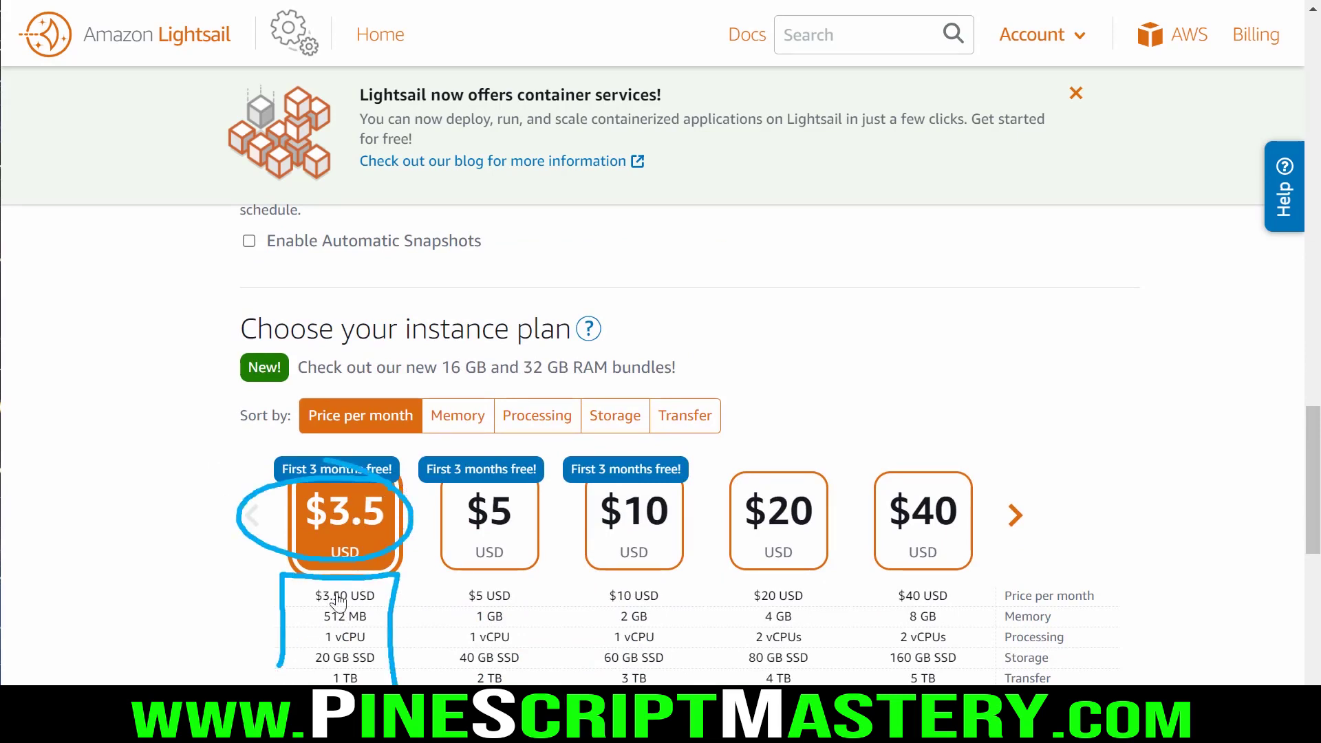
key("Escape")
Choose Microsoft Windows as the instance platform with the OS-only Windows Server 2019 blueprint
scroll(351, 571, "up", 15)
scroll(351, 572, "up", 2)
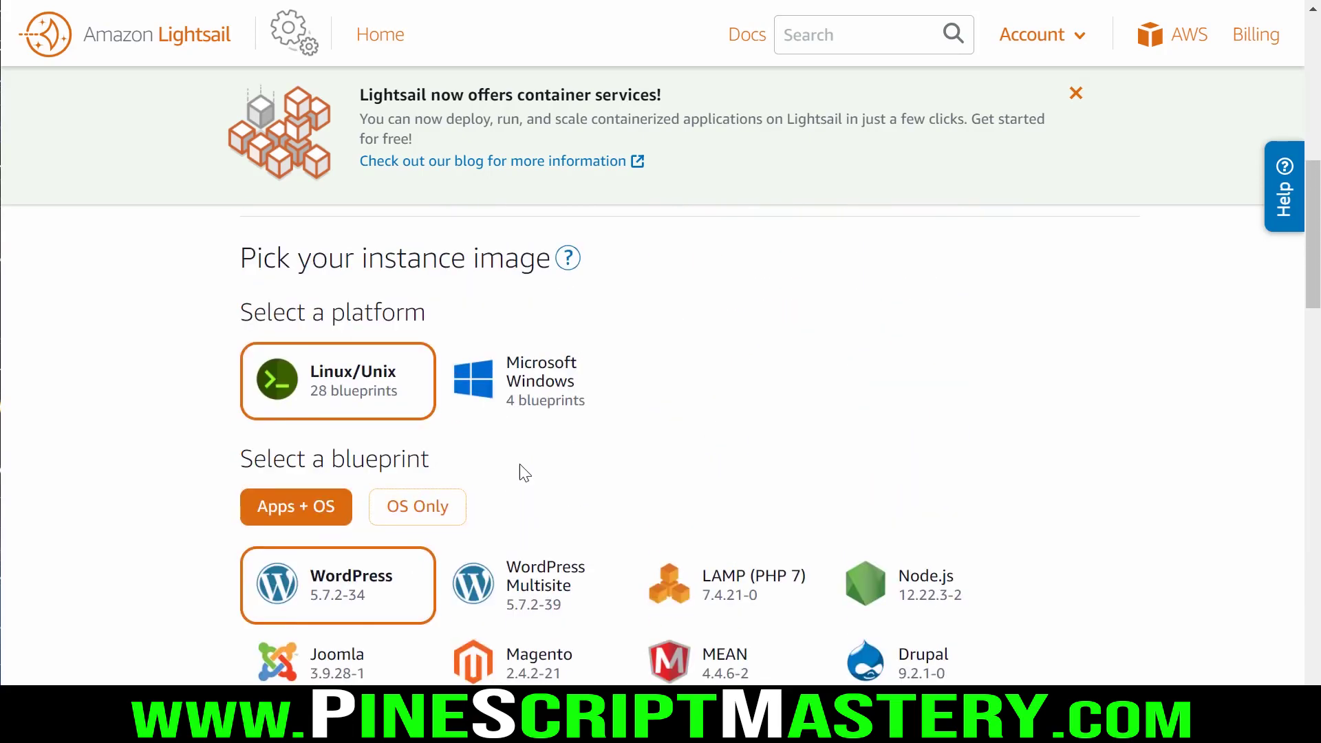
left_click(559, 382)
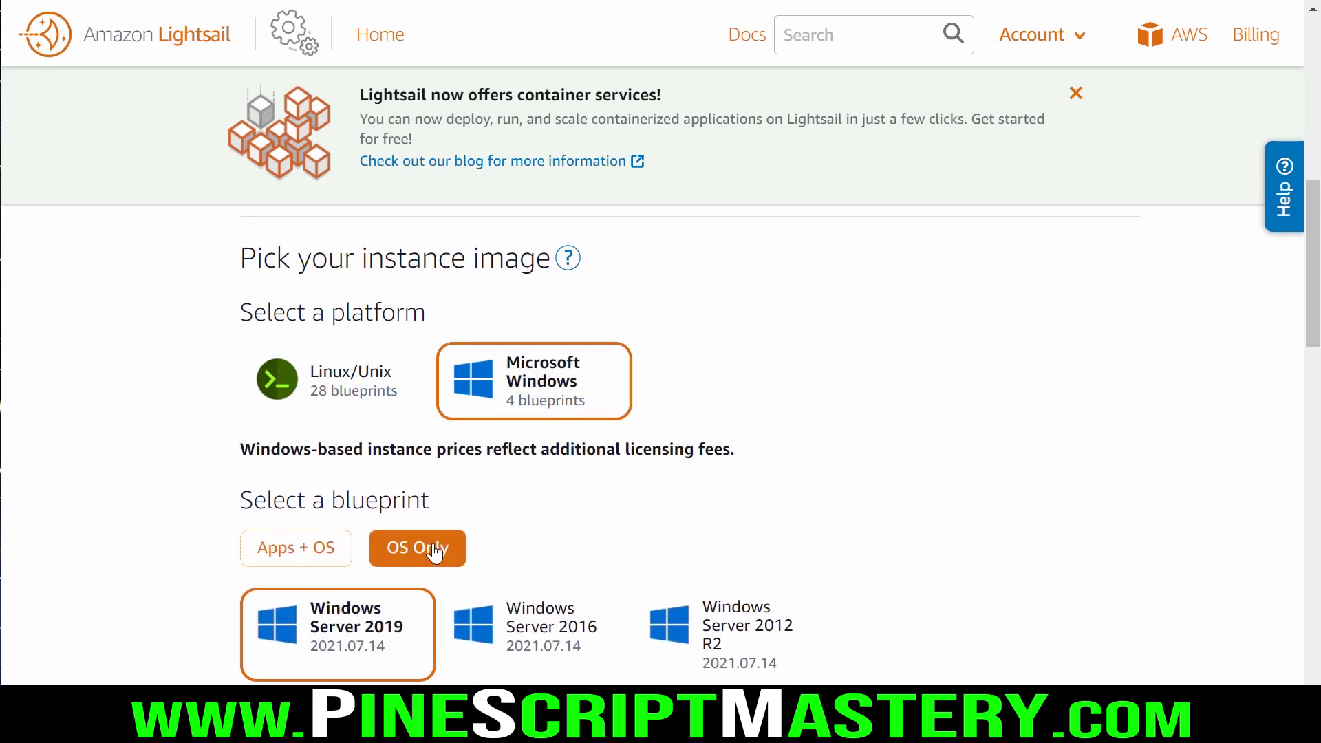
mouse_move(397, 593)
left_mouse_down()
mouse_move(247, 623)
mouse_move(424, 660)
left_mouse_up()
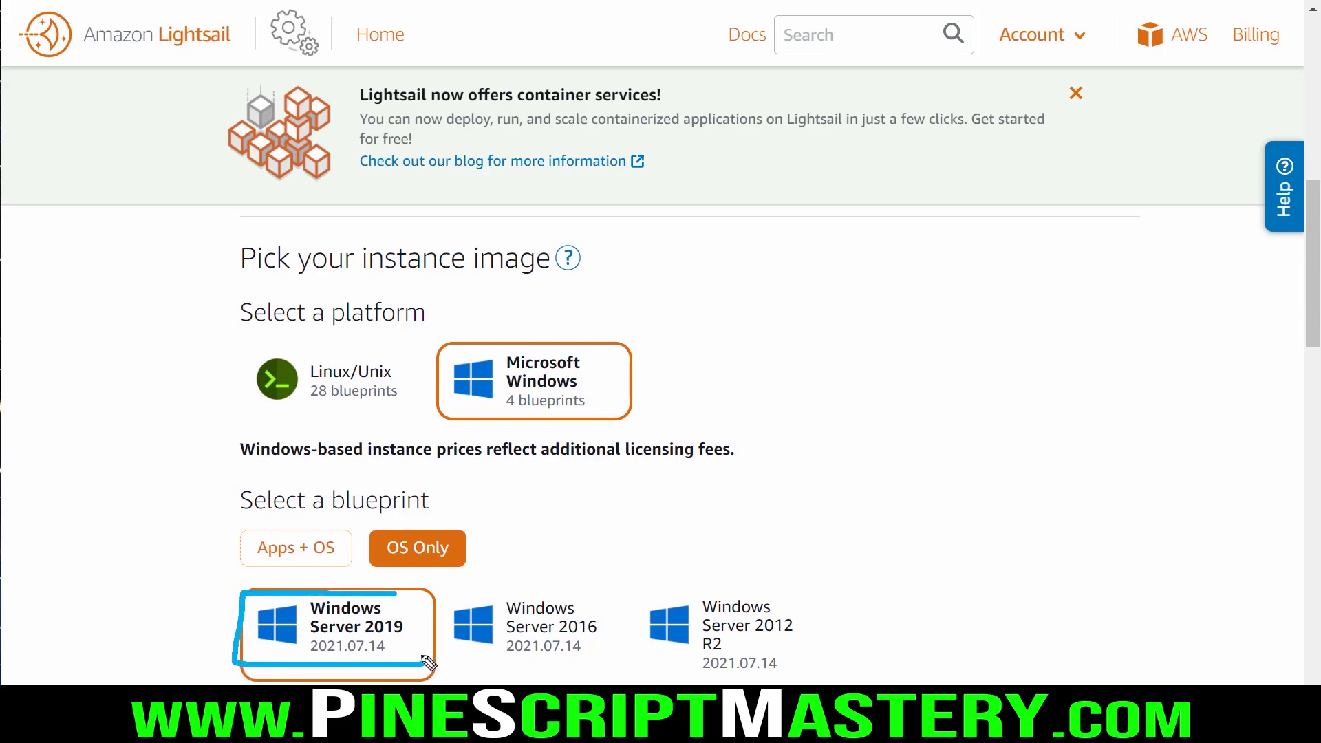
Examine the optional launch script setting and the memory, processing, storage and transfer allowance of the $8 USD Windows plan
scroll(544, 413, "down", 6)
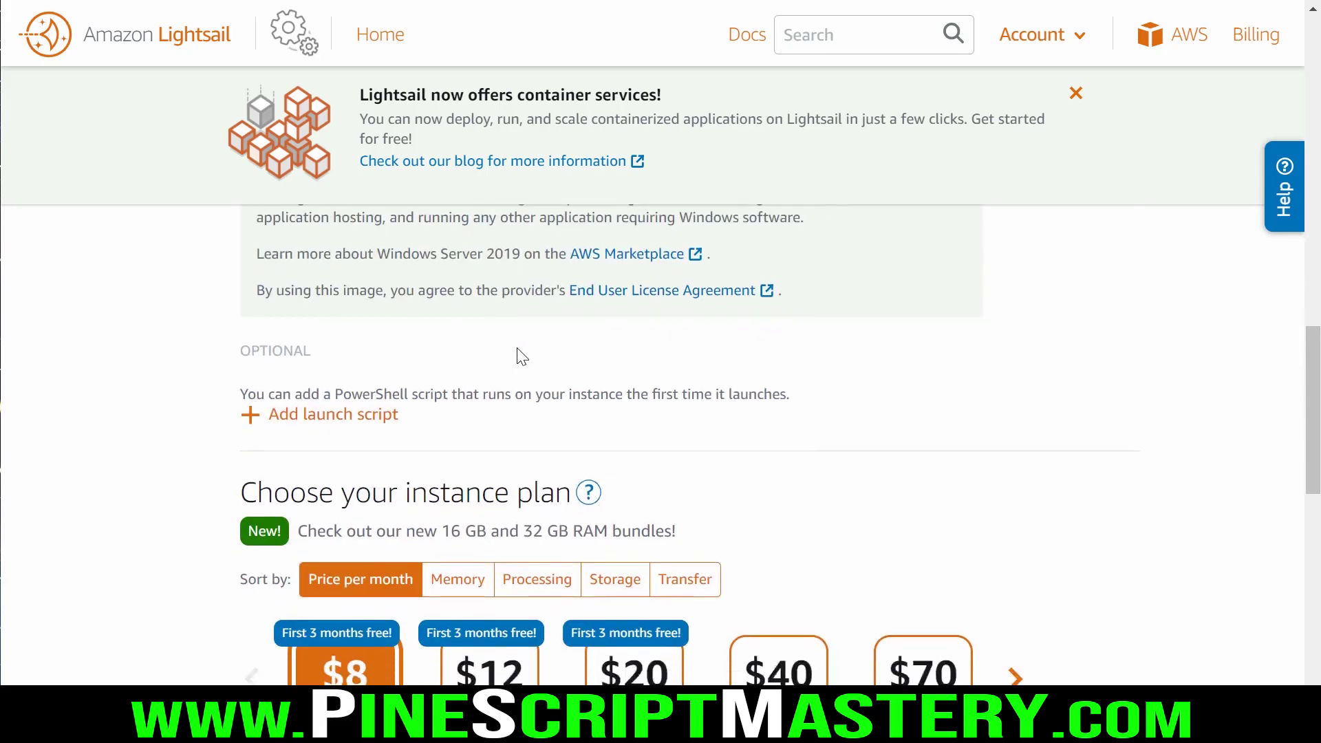
scroll(522, 356, "down", 1)
left_click_drag(227, 360, 464, 357)
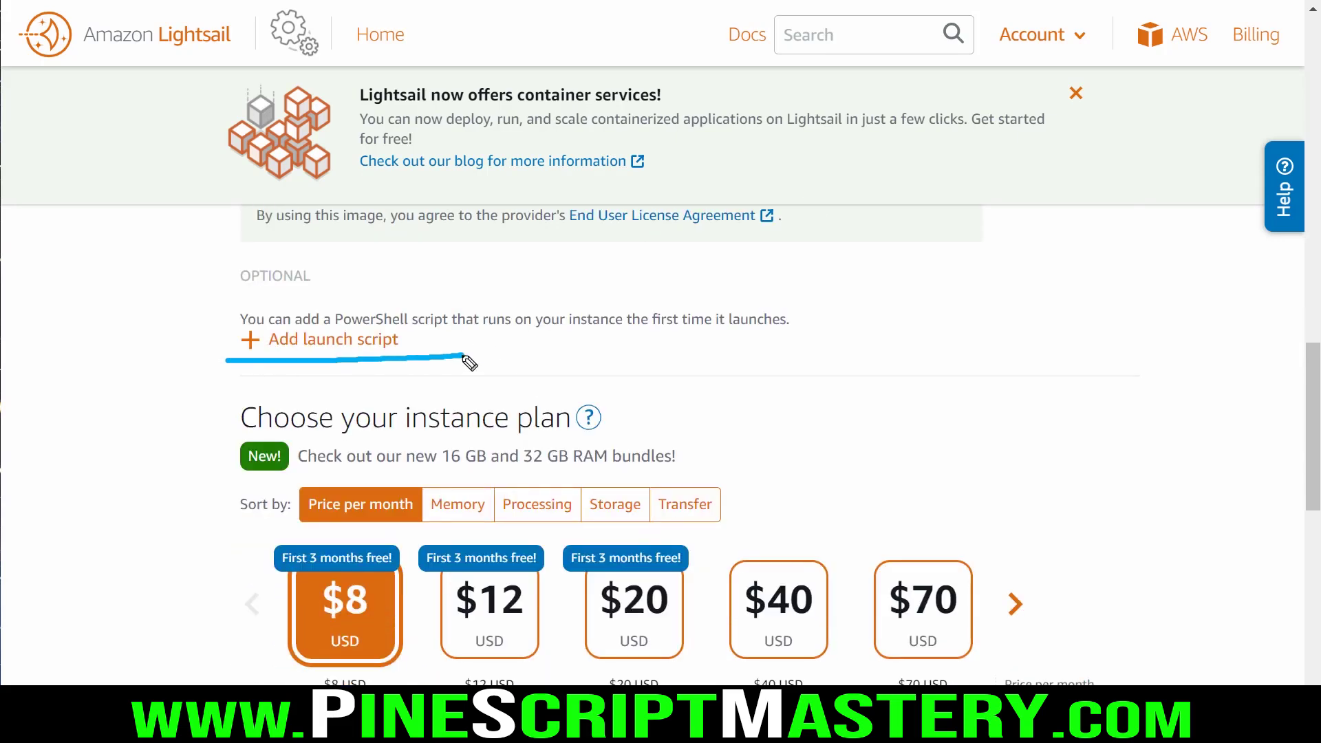
scroll(365, 347, "down", 1)
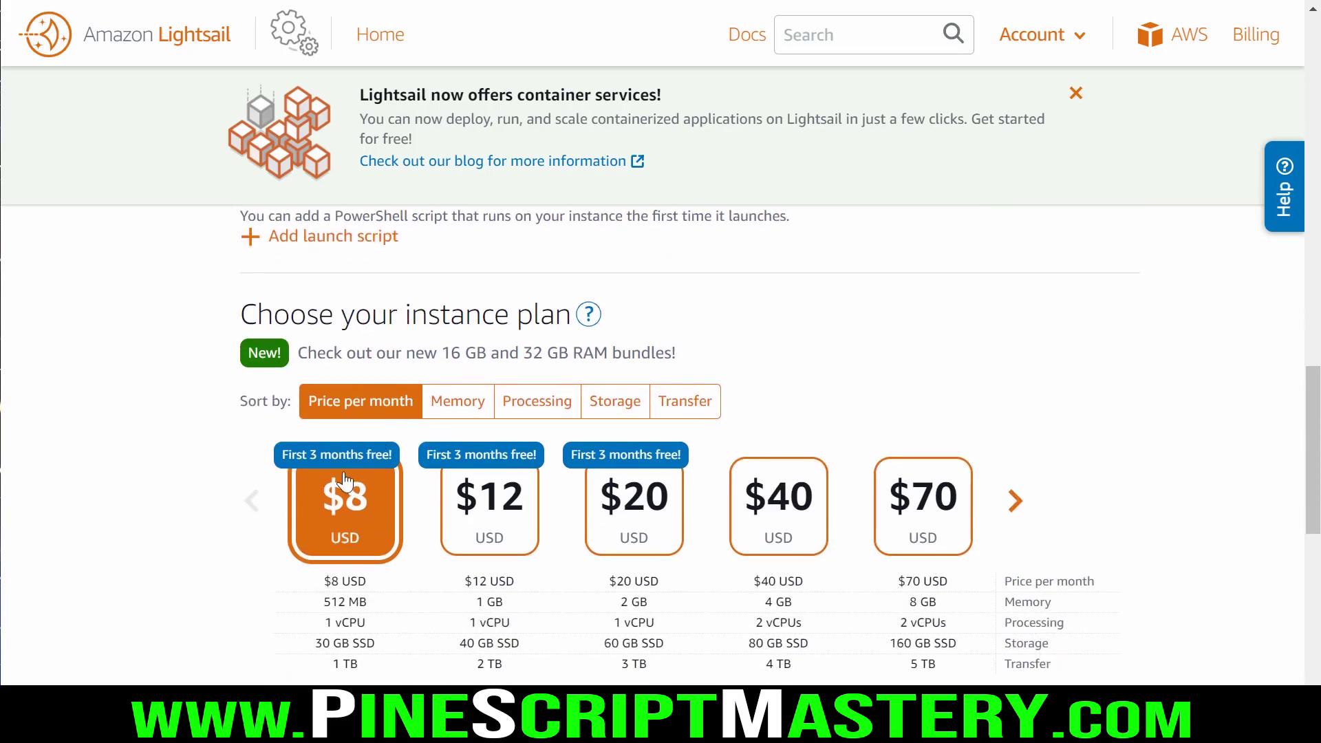
mouse_move(860, 361)
left_mouse_down()
mouse_move(299, 358)
mouse_move(154, 625)
mouse_move(1109, 632)
mouse_move(470, 354)
left_mouse_up()
key("Escape")
key("ctrl+2")
mouse_move(303, 684)
left_mouse_down()
mouse_move(399, 644)
mouse_move(385, 567)
mouse_move(301, 599)
mouse_move(306, 685)
mouse_move(370, 657)
mouse_move(334, 631)
mouse_move(385, 642)
left_mouse_up()
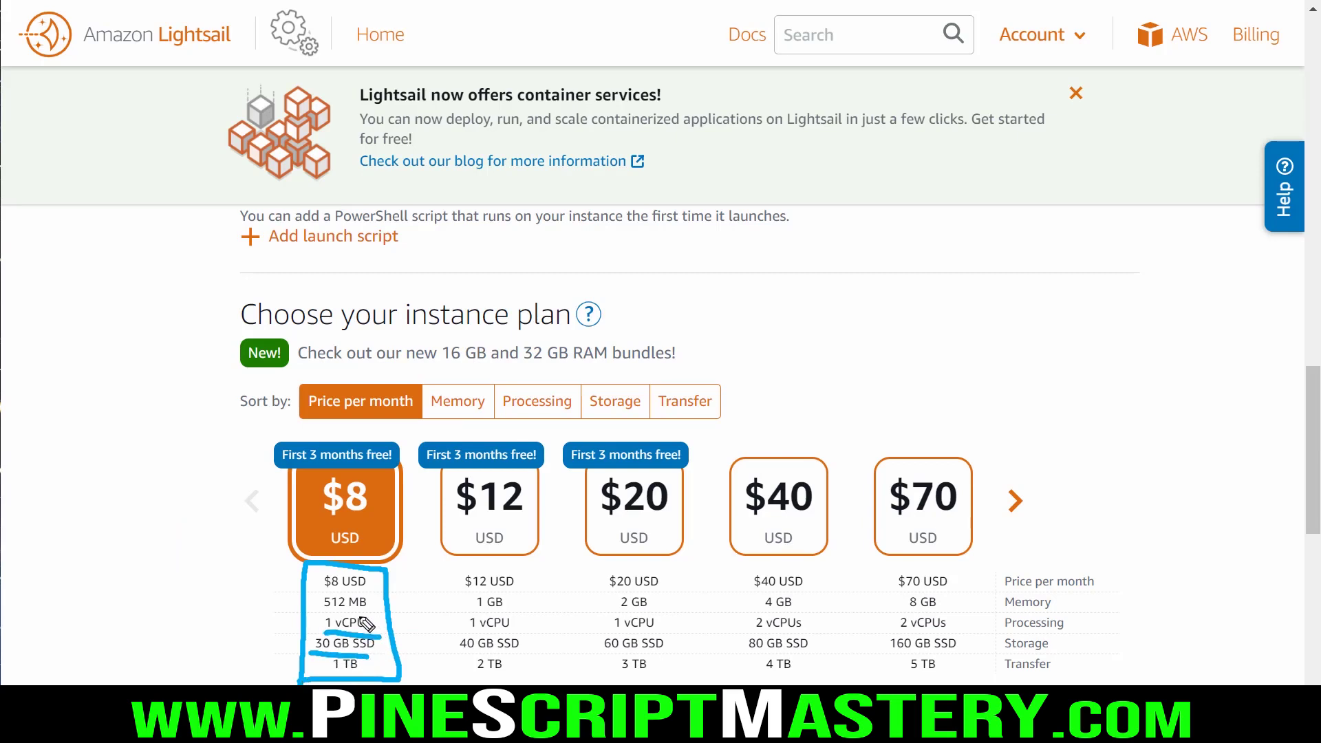
left_click_drag(322, 614, 360, 624)
left_click_drag(1004, 677, 1071, 677)
left_click_drag(379, 678, 394, 681)
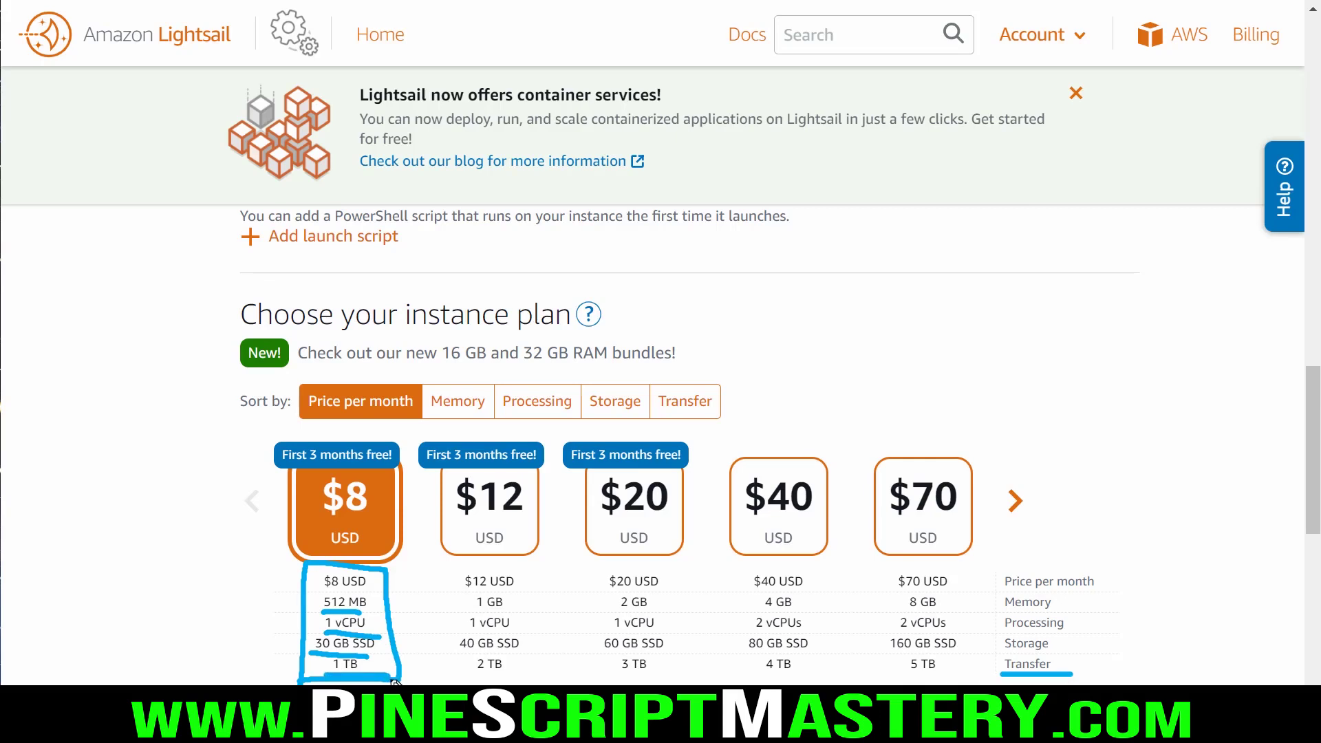
key("Escape")
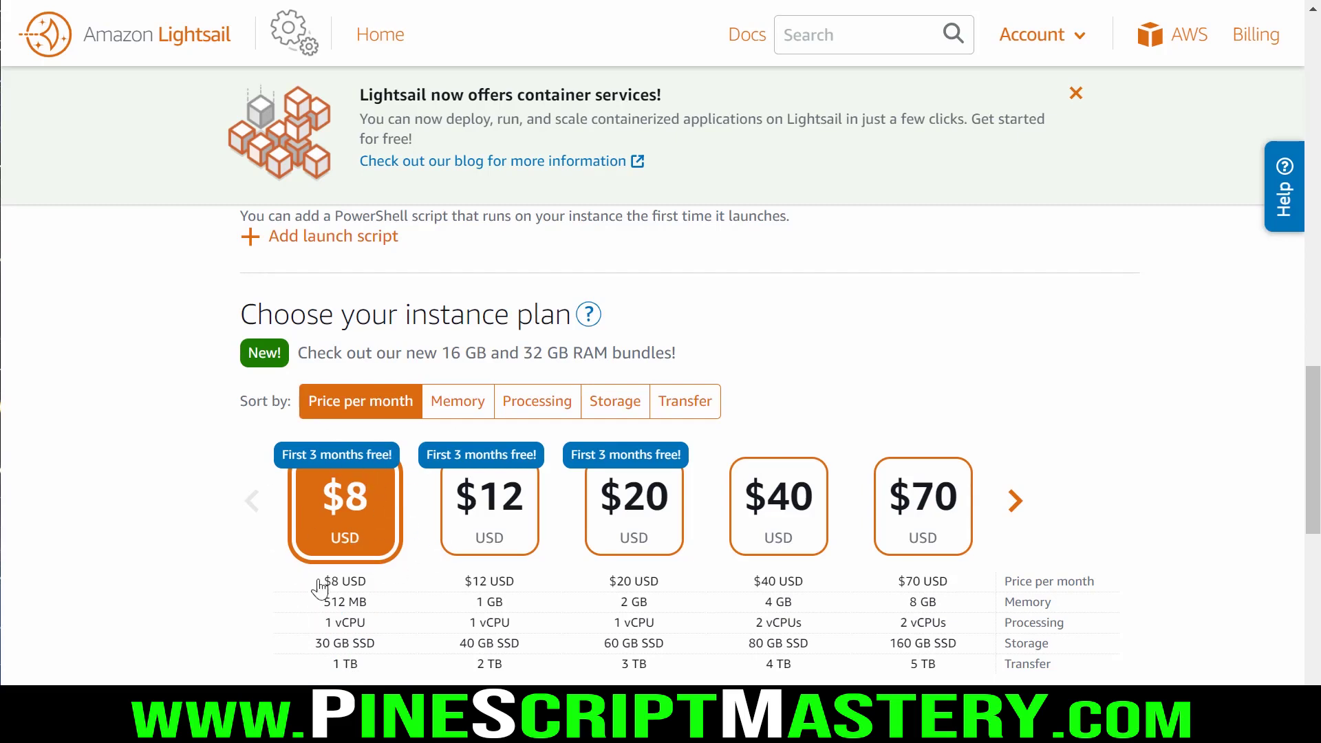
left_click_drag(399, 567, 415, 582)
key("Escape")
Name the instance MetaTraderServer
scroll(402, 584, "down", 4)
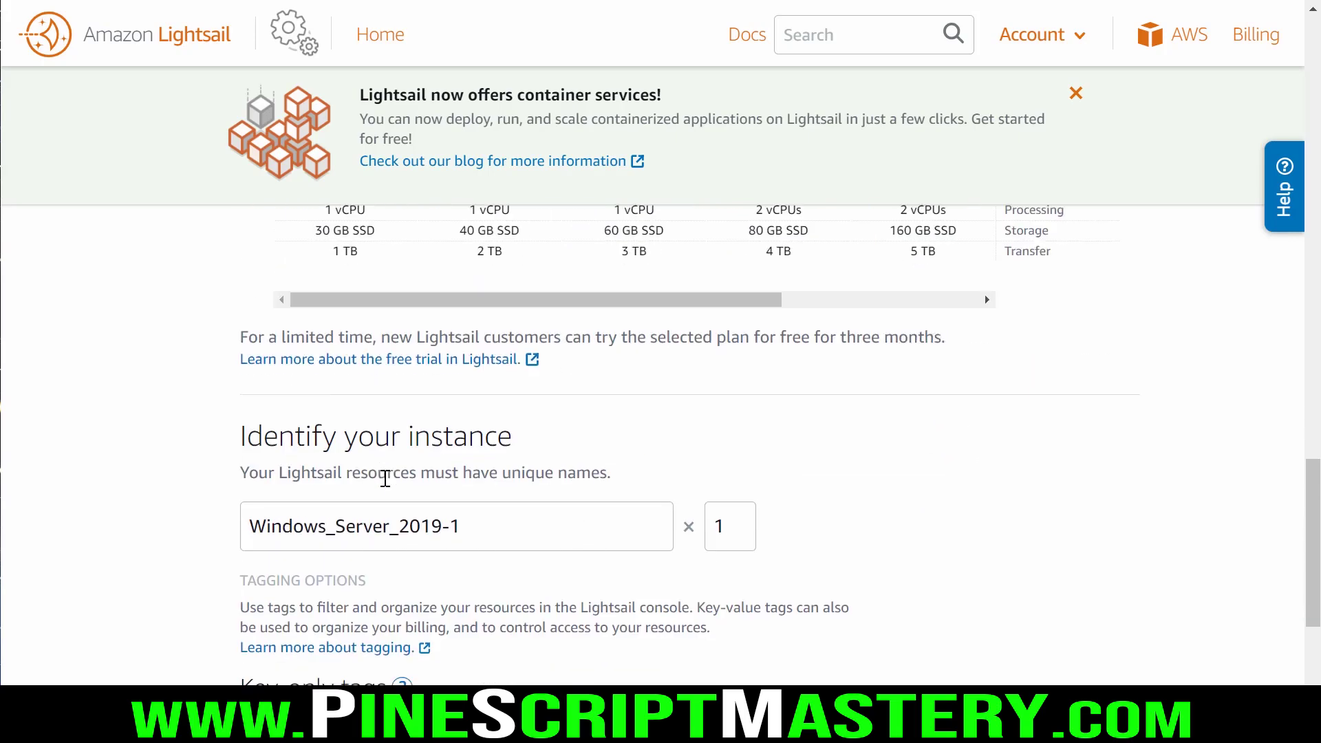
scroll(410, 438, "down", 2)
scroll(444, 392, "down", 2)
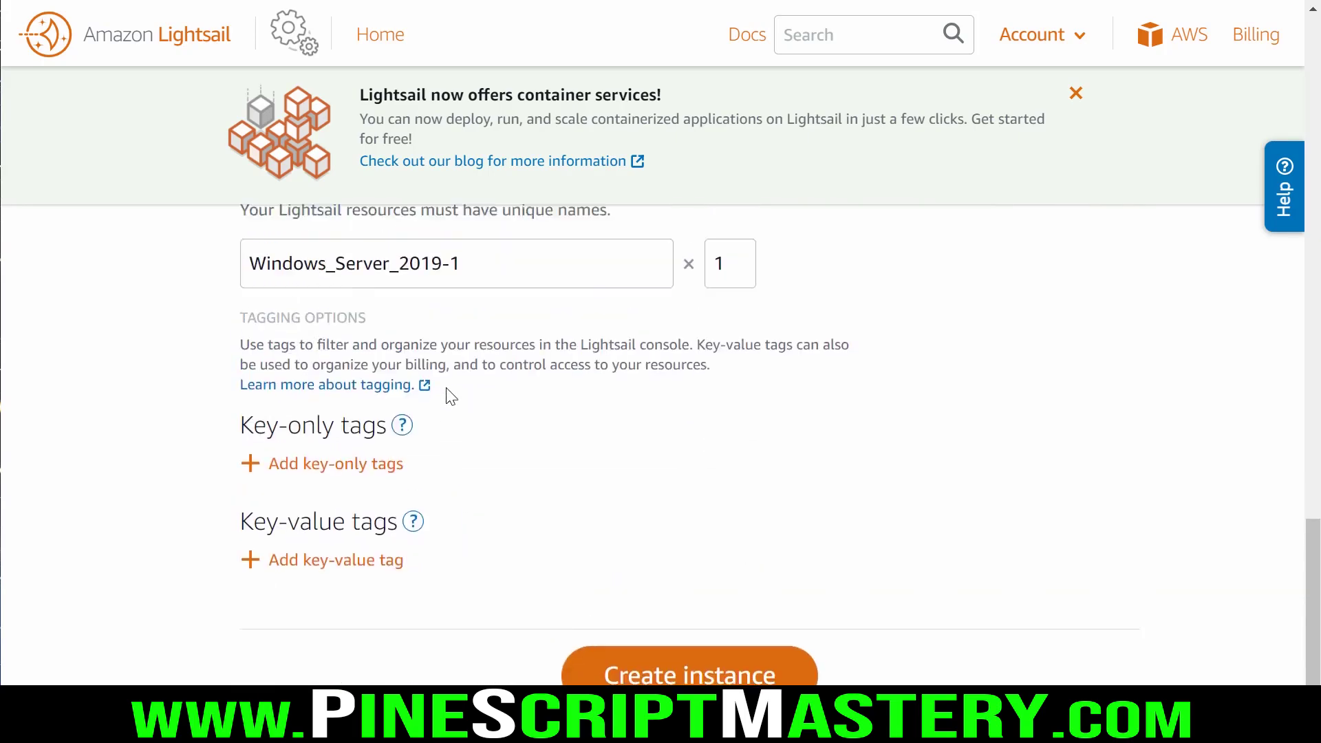
scroll(420, 344, "up", 1)
scroll(431, 317, "up", 1)
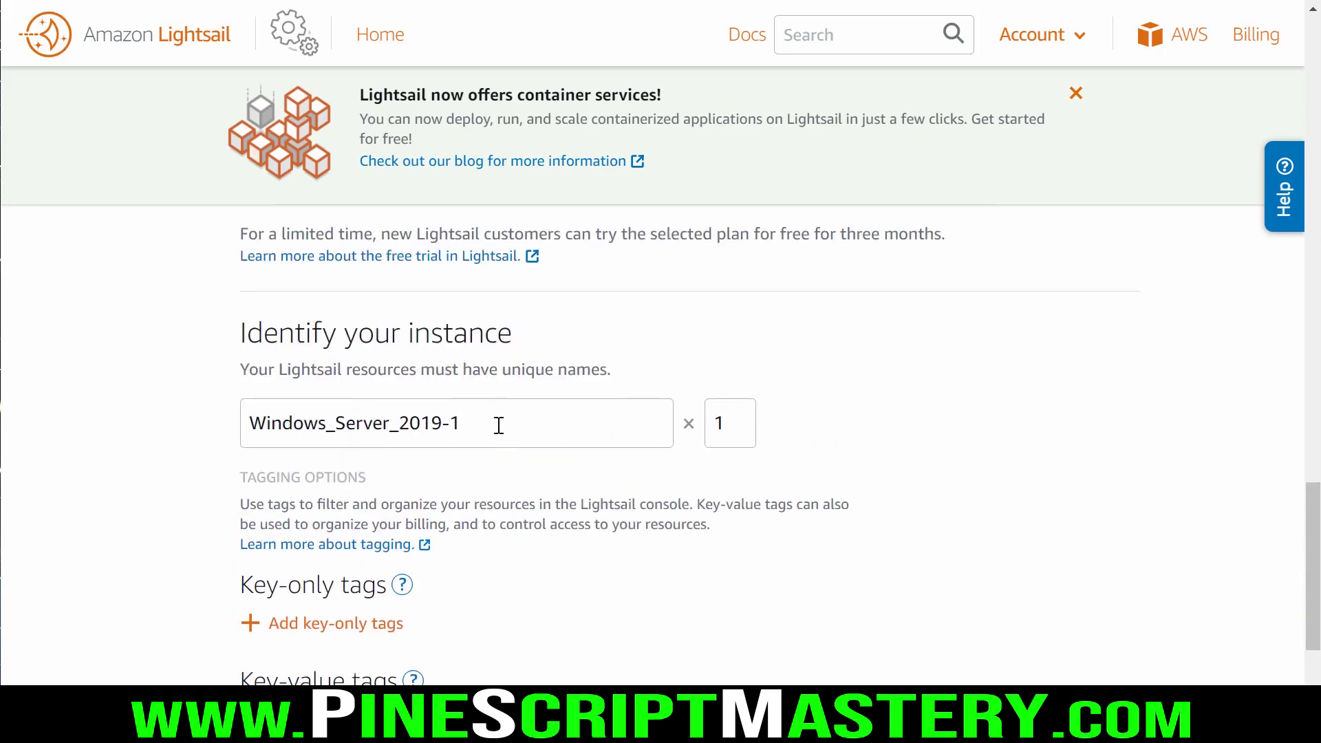
triple_click(502, 406)
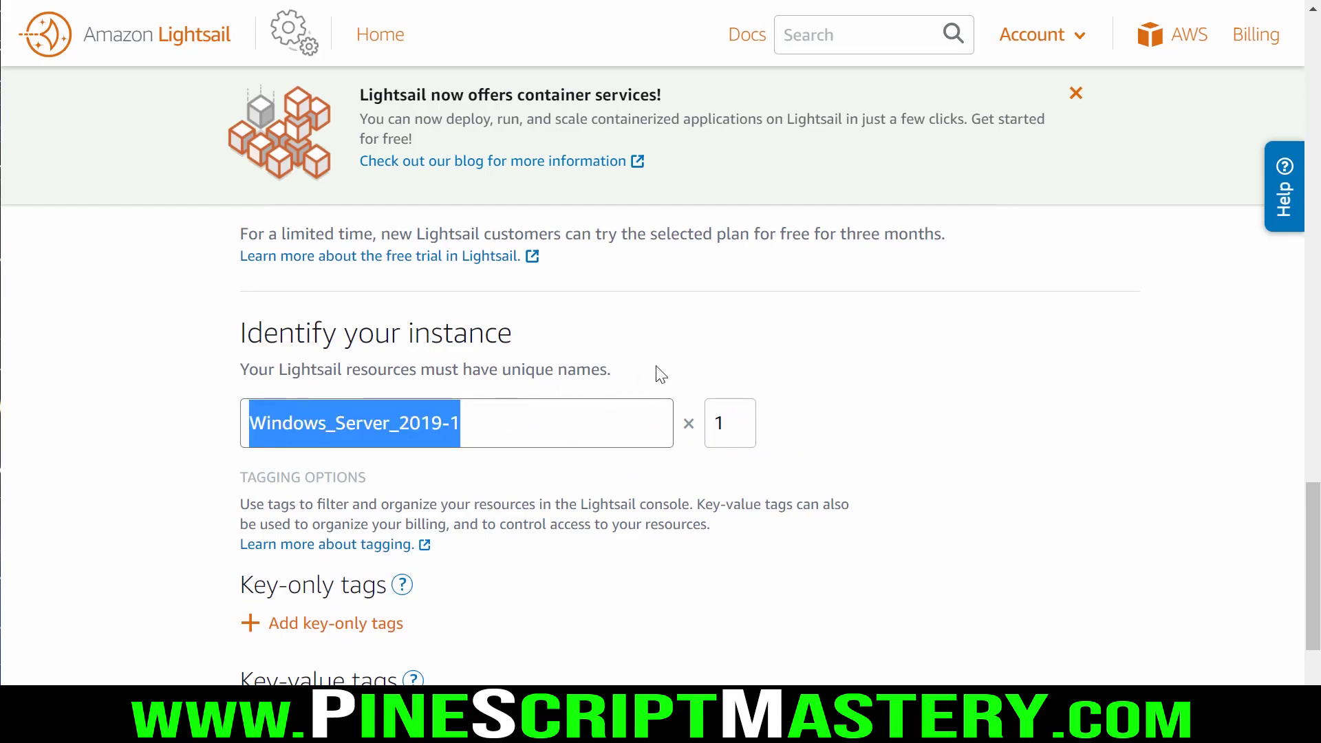
type("MetaTrader Server")
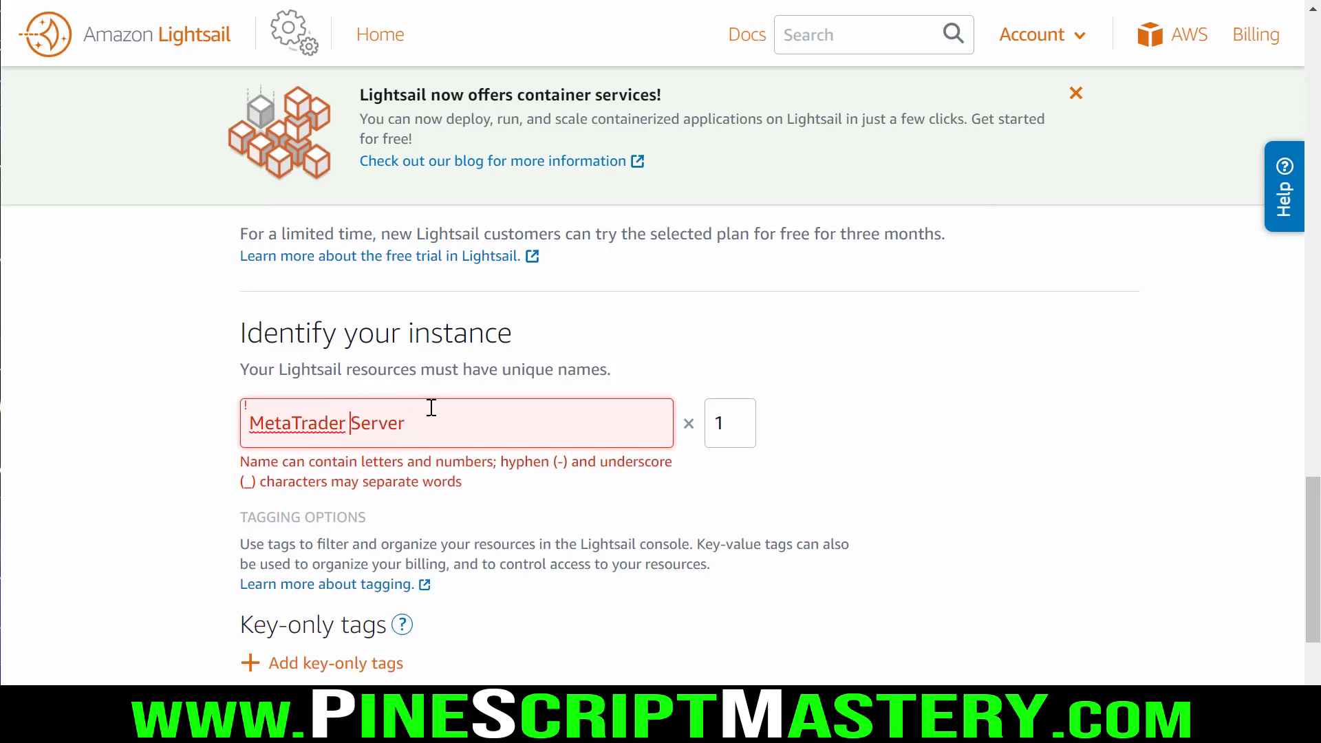
key("BackSpace")
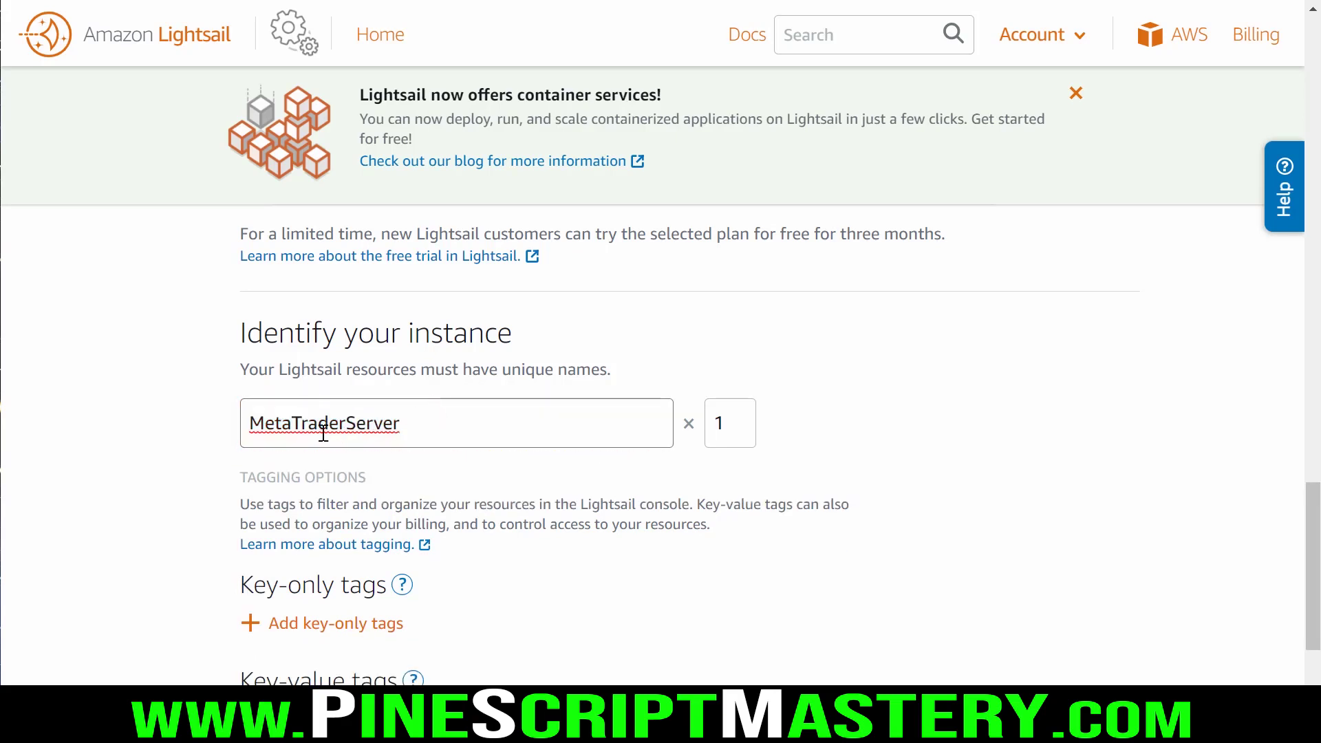
Create the instance without adding any tags and check its status in the list of instances
scroll(548, 348, "down", 3)
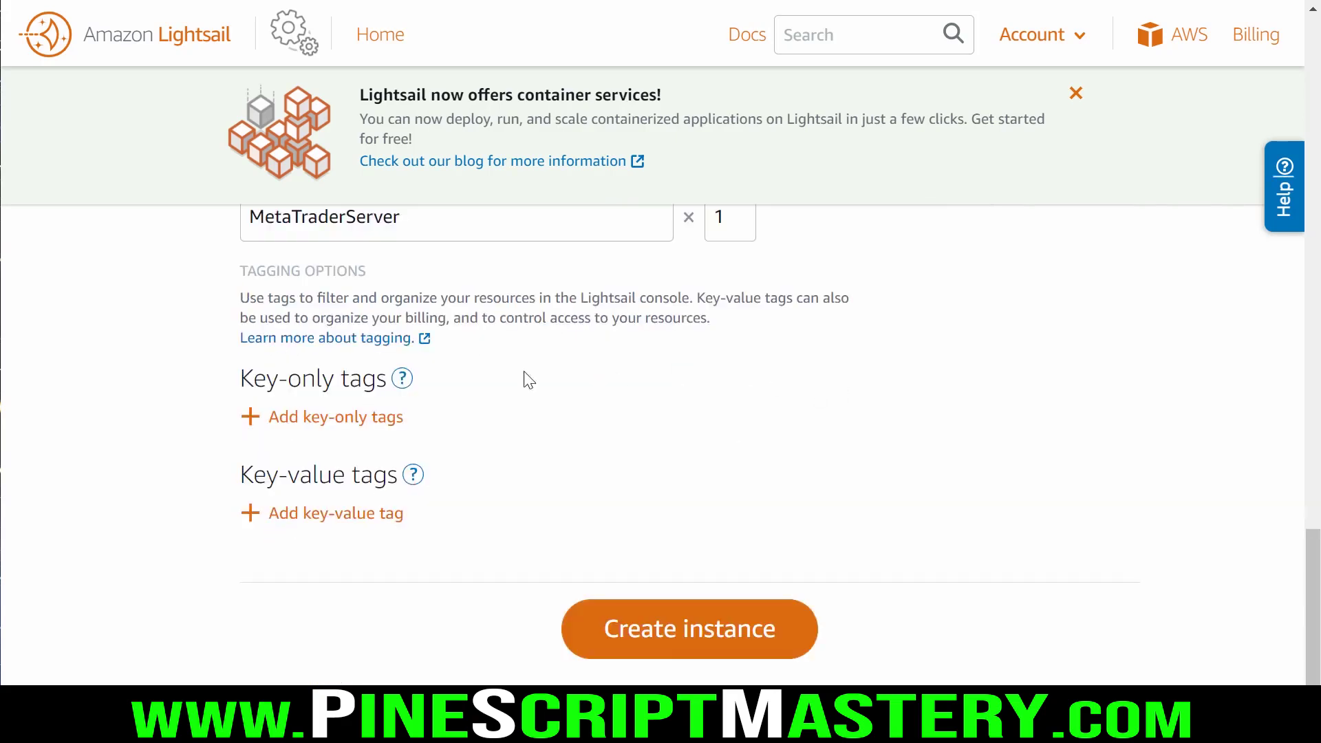
mouse_move(465, 354)
left_mouse_down()
mouse_move(216, 357)
mouse_move(507, 549)
mouse_move(422, 340)
left_mouse_up()
key("Escape")
mouse_move(566, 669)
left_mouse_down()
mouse_move(847, 644)
mouse_move(523, 573)
mouse_move(718, 683)
left_mouse_up()
key("Escape")
left_click(696, 641)
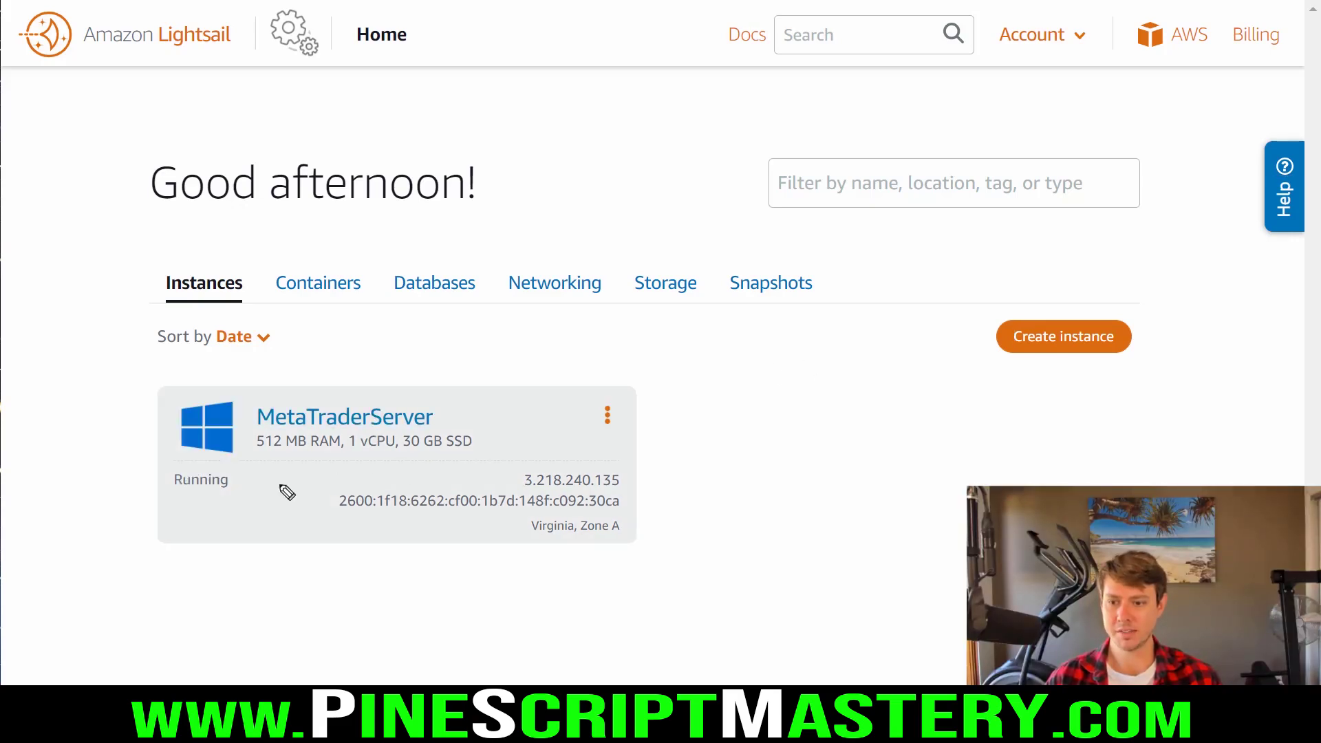
left_click_drag(166, 501, 234, 497)
key("Escape")
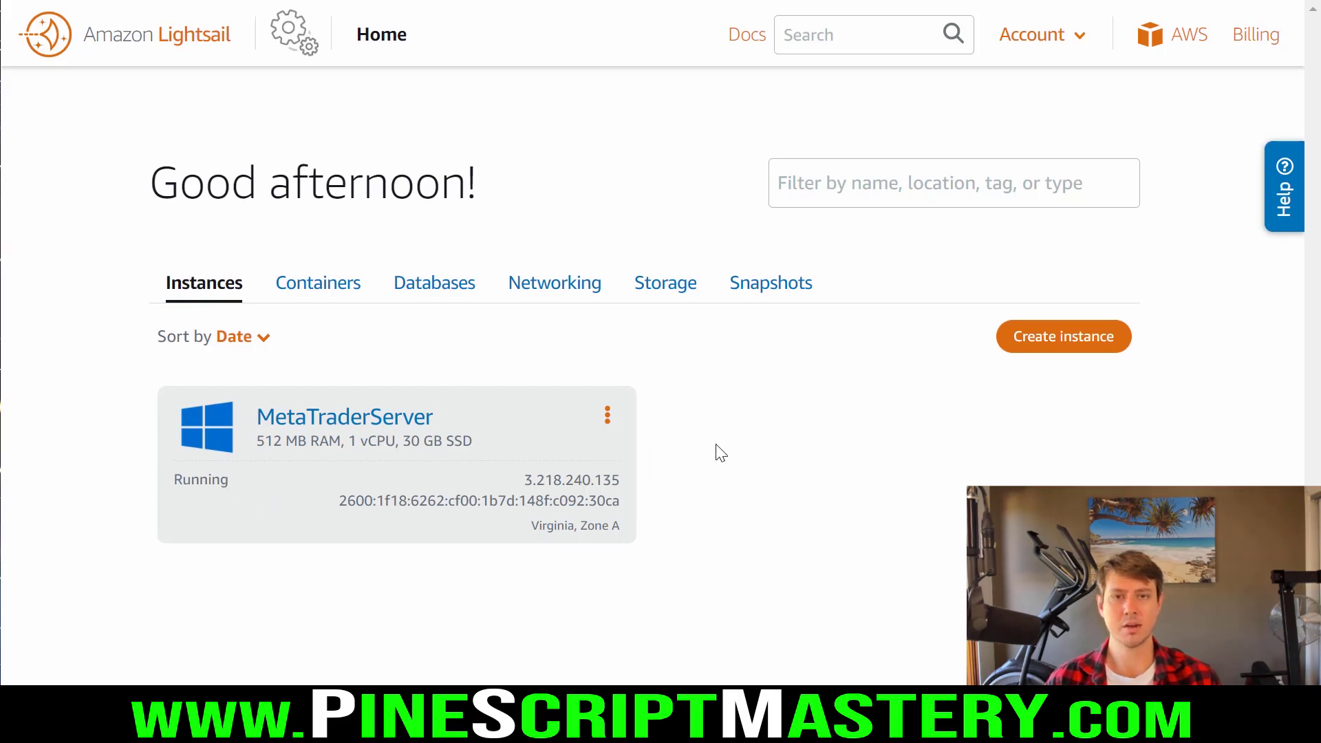
Open the management page of the MetaTraderServer instance and examine its browser-based and own-client RDP connection details
left_click(605, 417)
left_click(579, 466)
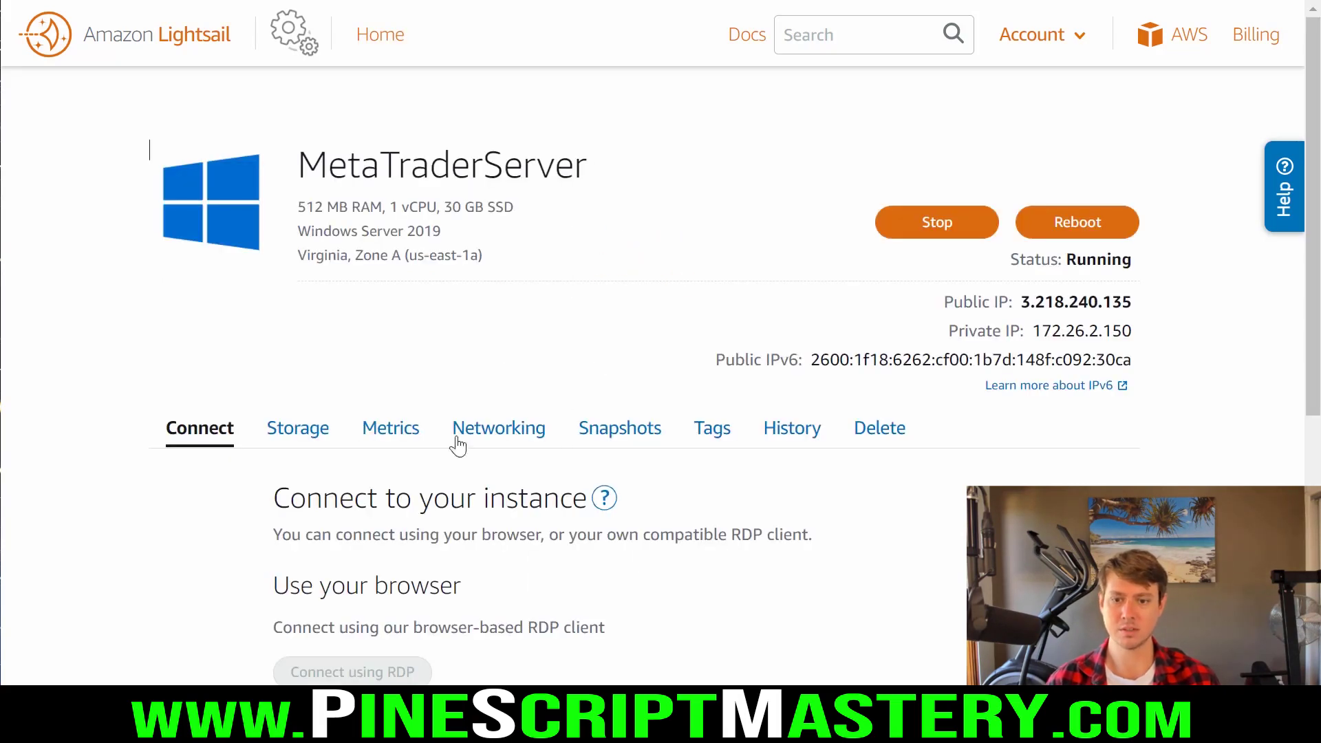
scroll(534, 393, "down", 5)
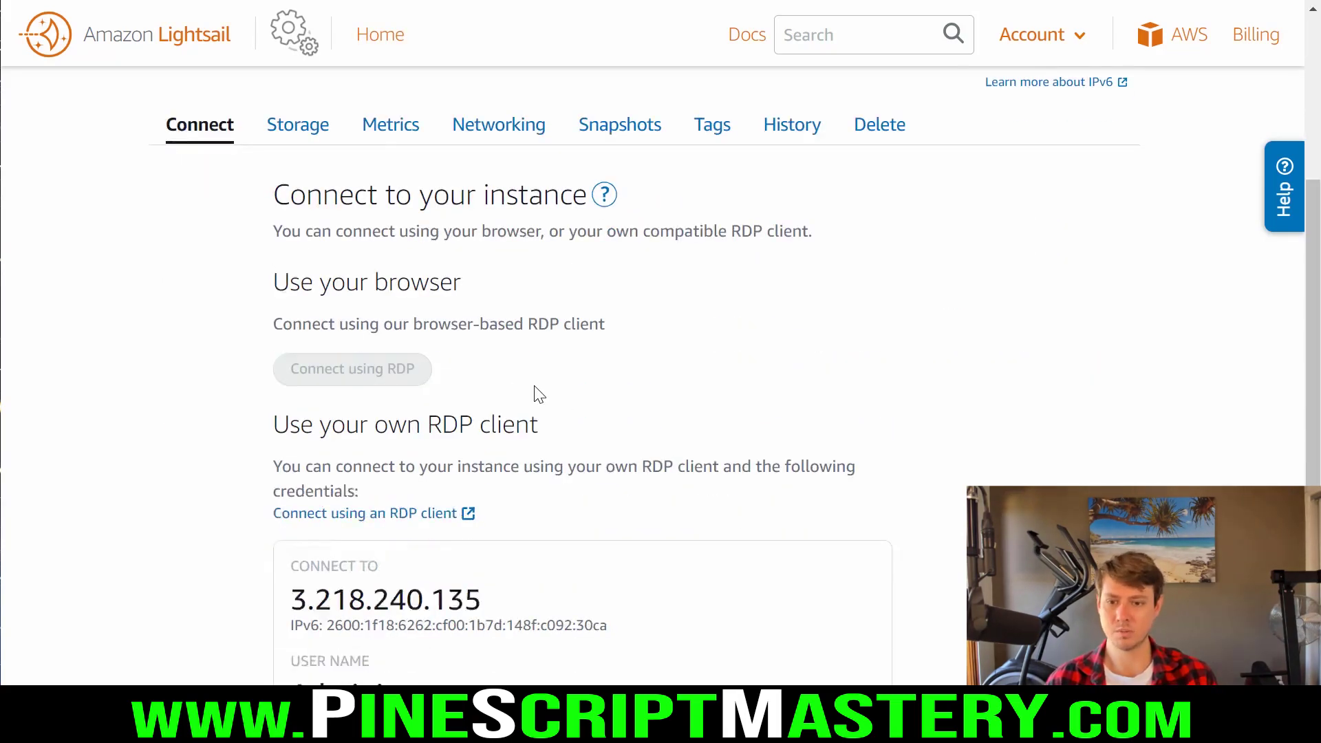
mouse_move(242, 196)
left_mouse_down()
mouse_move(392, 328)
mouse_move(654, 189)
mouse_move(254, 186)
left_mouse_up()
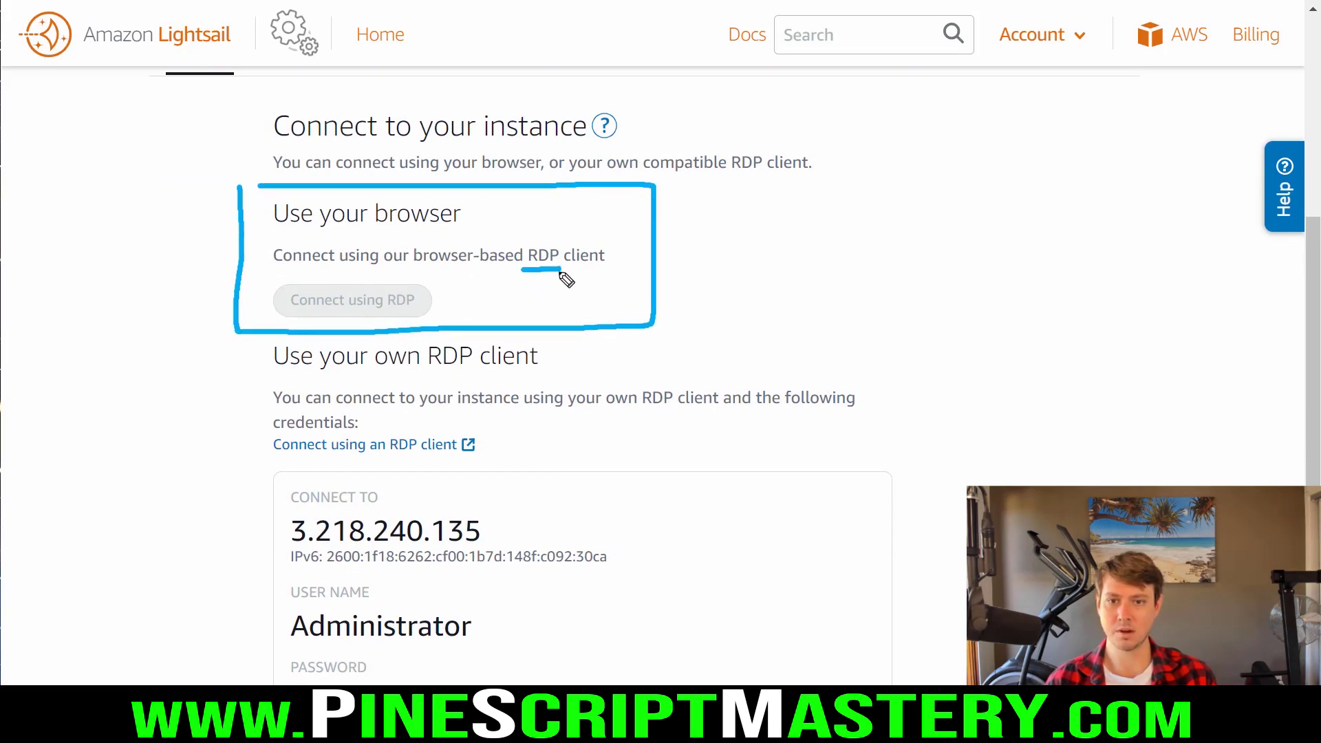
scroll(390, 375, "down", 3)
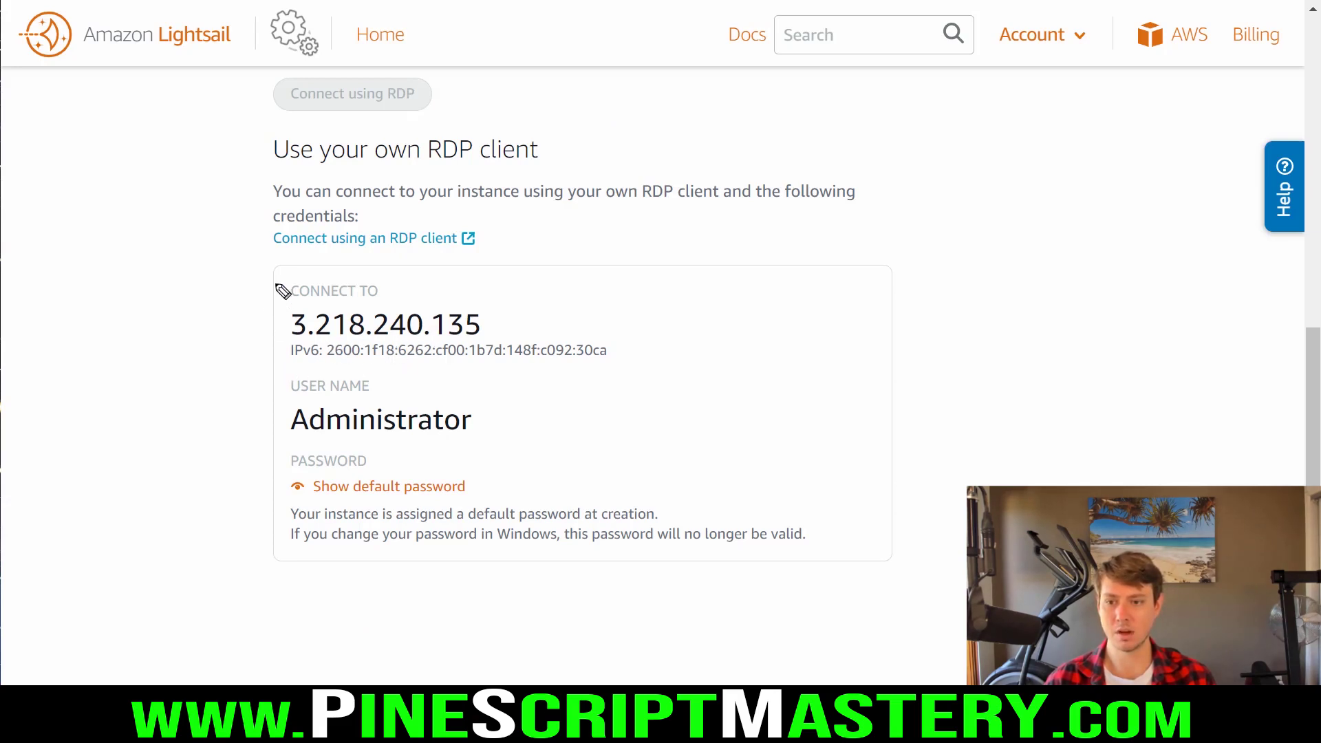
mouse_move(280, 288)
left_mouse_down()
mouse_move(250, 531)
mouse_move(737, 287)
mouse_move(270, 280)
left_mouse_up()
key("Escape")
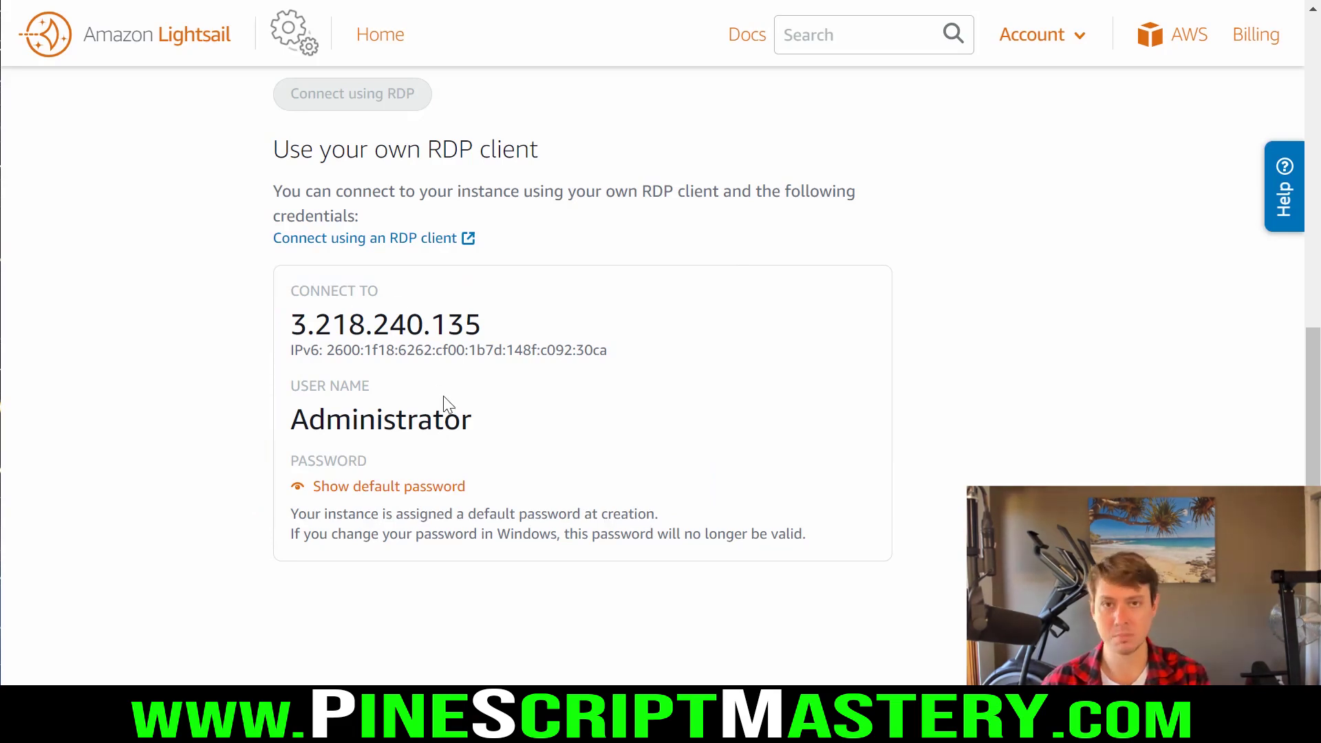
Start a Remote Desktop connection to the instance's public IP address, 3.218.240.135
left_click_drag(605, 130, 842, 113)
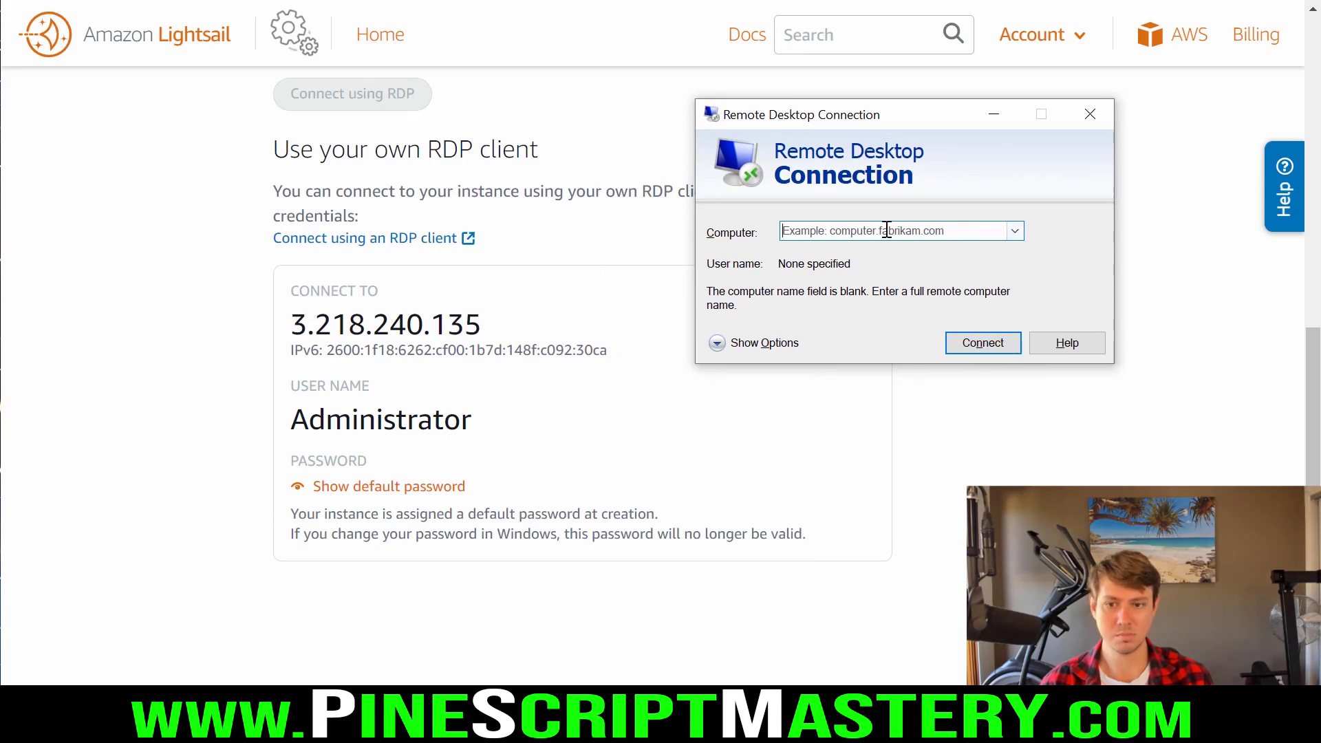
left_click_drag(293, 325, 482, 325)
key("ctrl+c")
key("alt+Tab")
key("ctrl+v")
left_click(985, 343)
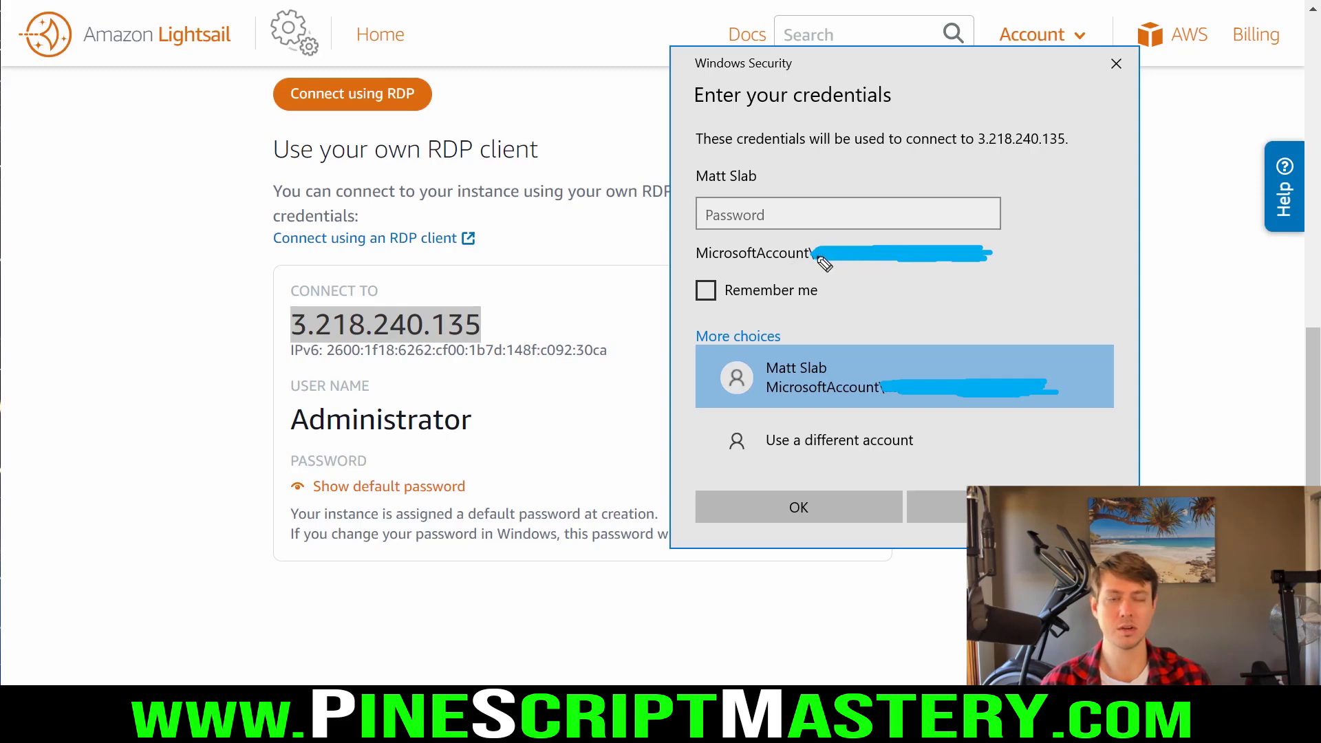
Choose to sign in to the remote computer with a different account and enter the user name Administrator
mouse_move(759, 426)
left_mouse_down()
mouse_move(759, 454)
mouse_move(927, 435)
mouse_move(747, 421)
left_mouse_up()
left_click_drag(279, 438, 501, 432)
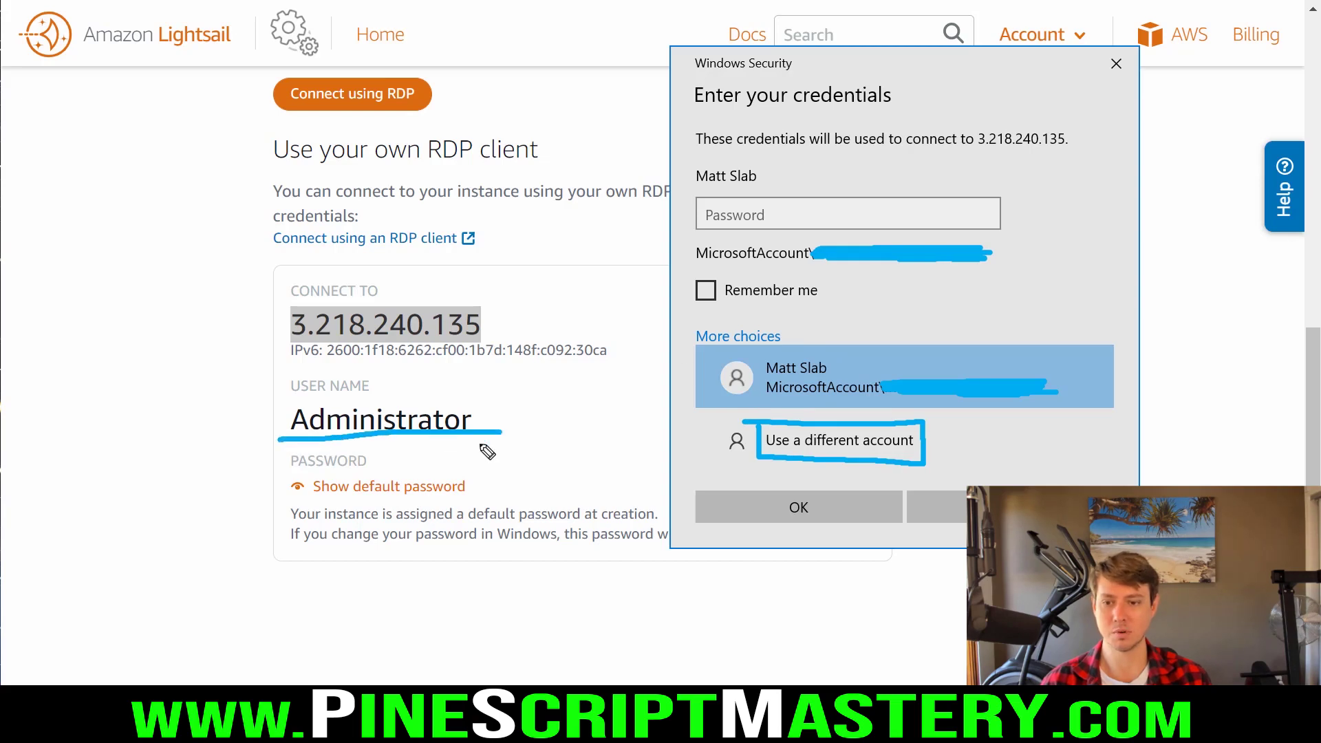
left_click_drag(282, 497, 447, 501)
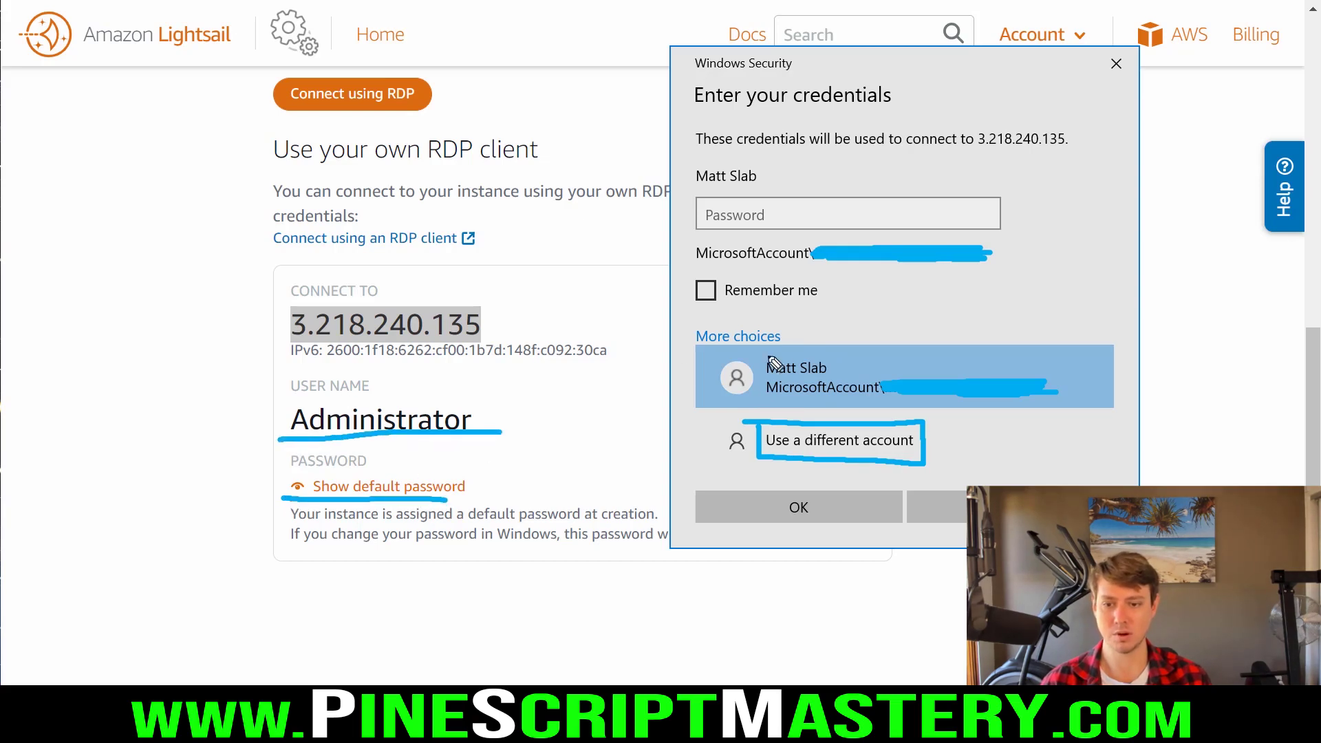
left_click_drag(974, 155, 1051, 150)
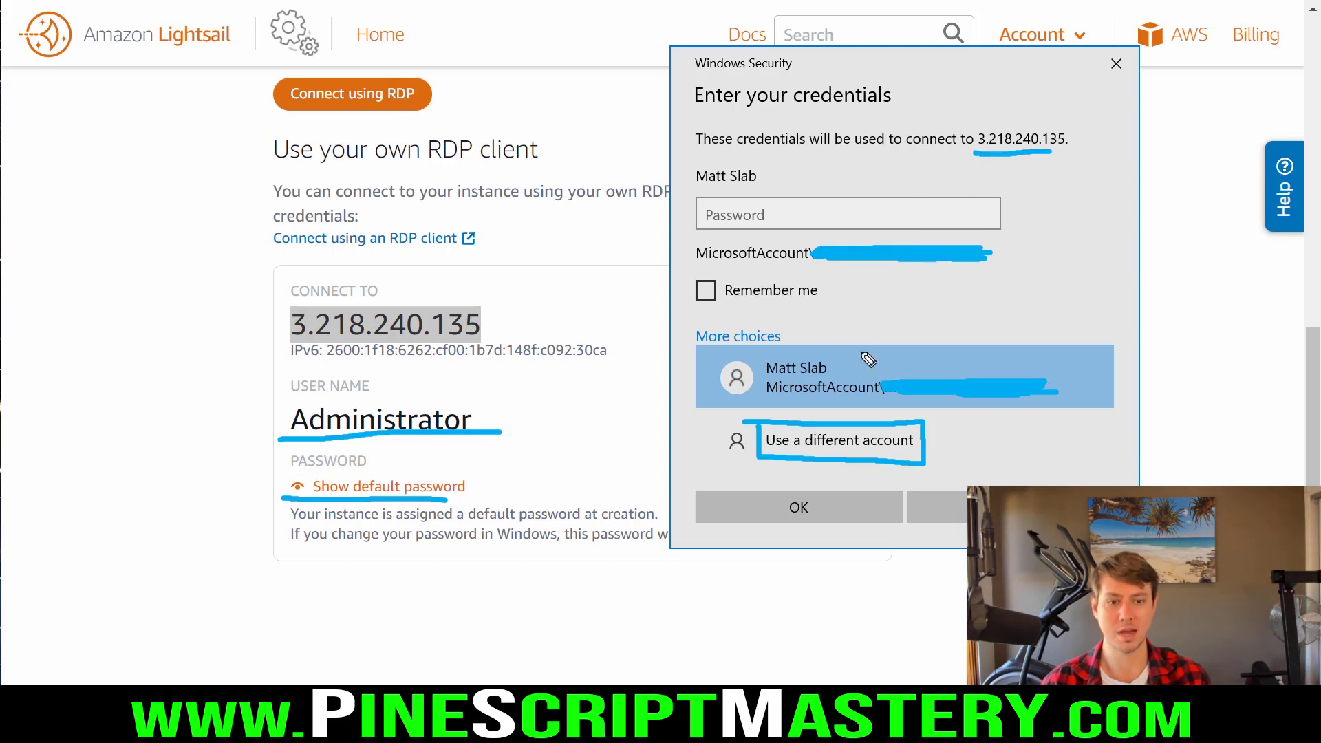
type("Administ")
type("rator")
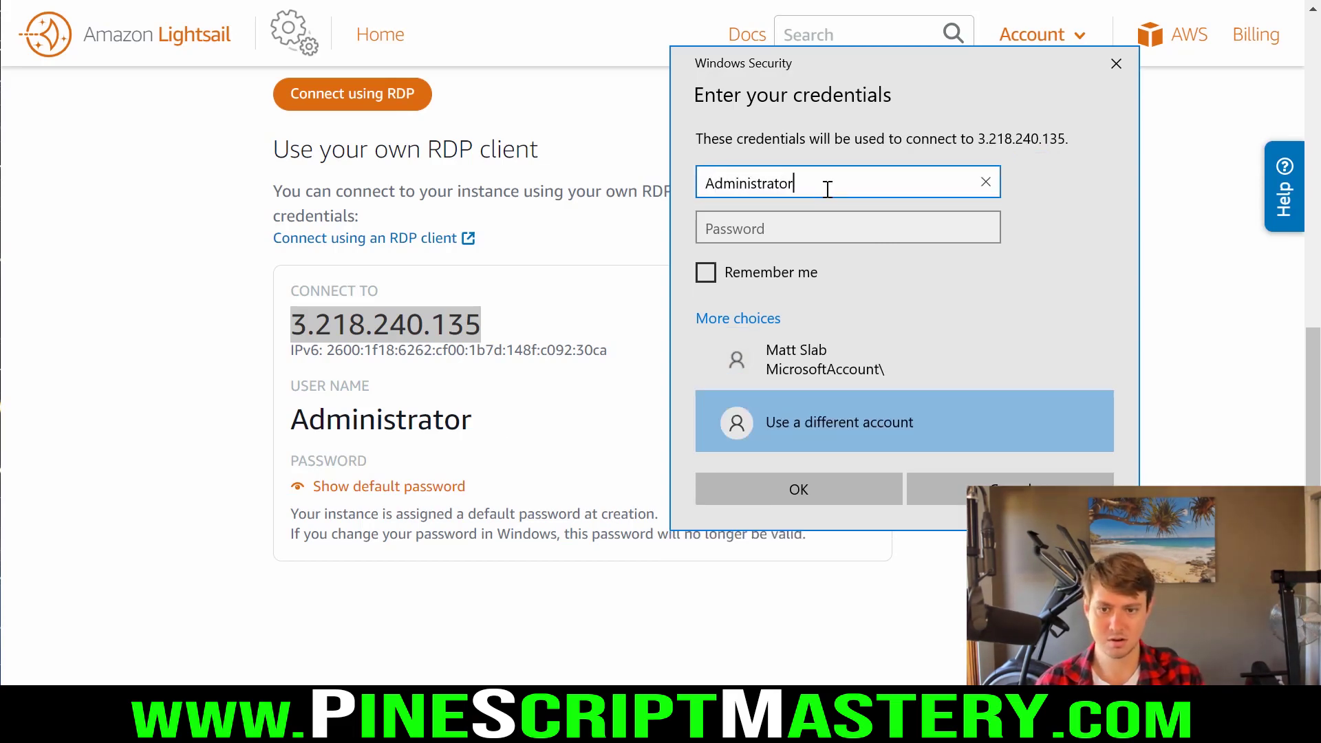
key("Tab")
Copy the instance's default password from Lightsail into the credentials password field and have the credentials remembered
left_click(391, 489)
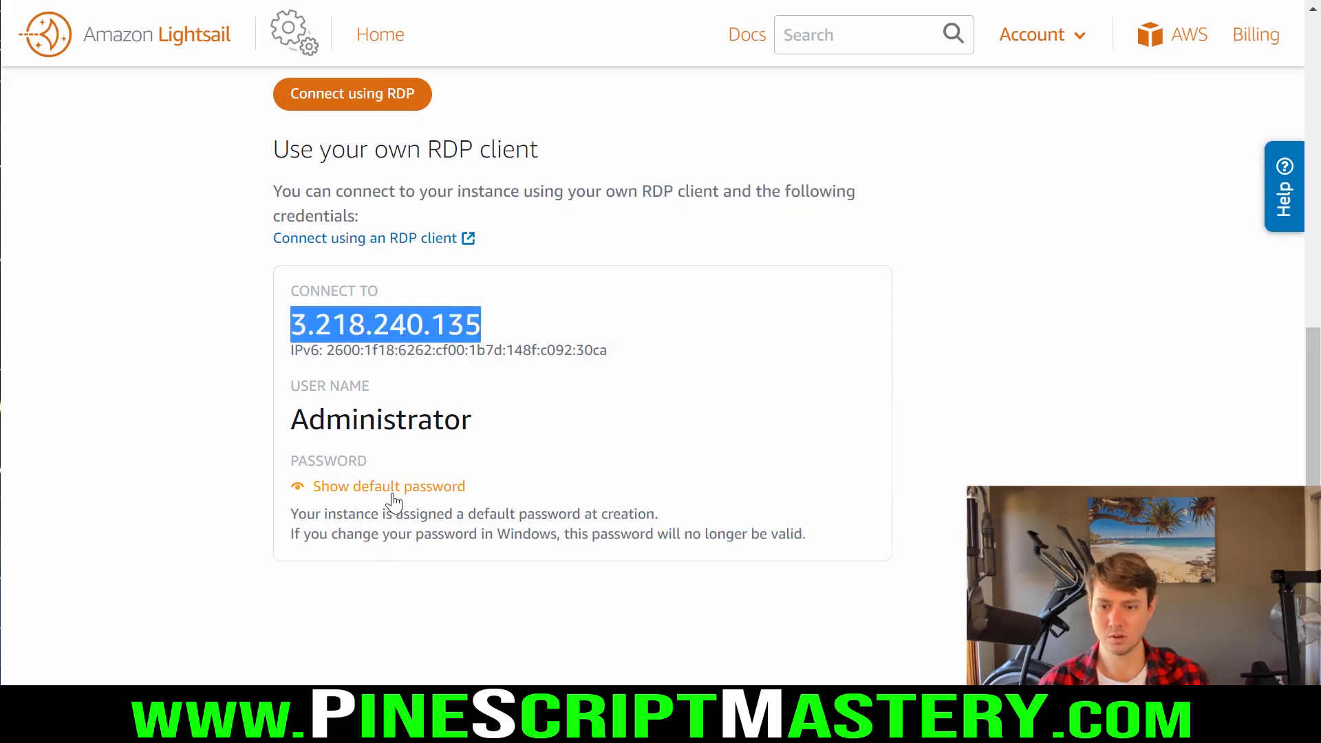
left_click_drag(408, 256, 926, 252)
right_click(750, 255)
left_click(771, 270)
left_click(712, 394)
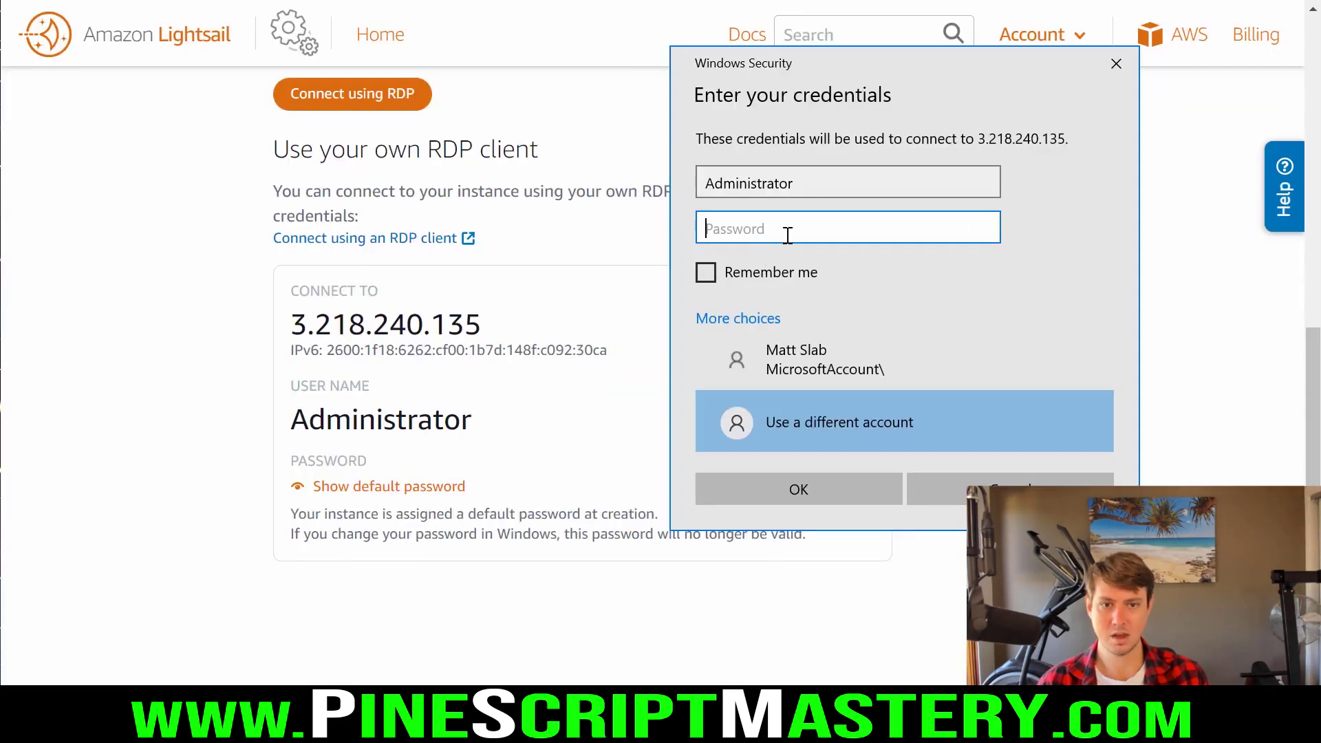
key("ctrl+v")
left_click(707, 273)
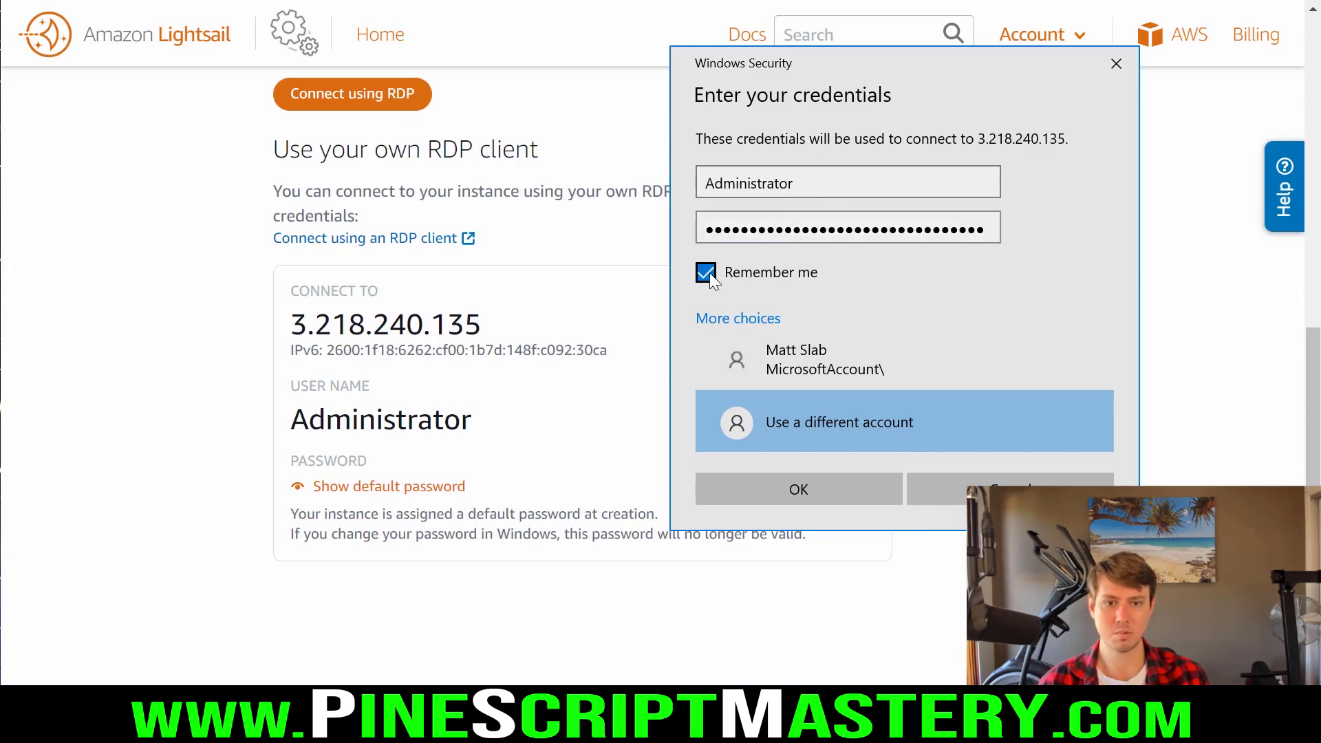
Submit the credentials and connect despite the certificate errors, without being asked again for this computer
left_click(804, 491)
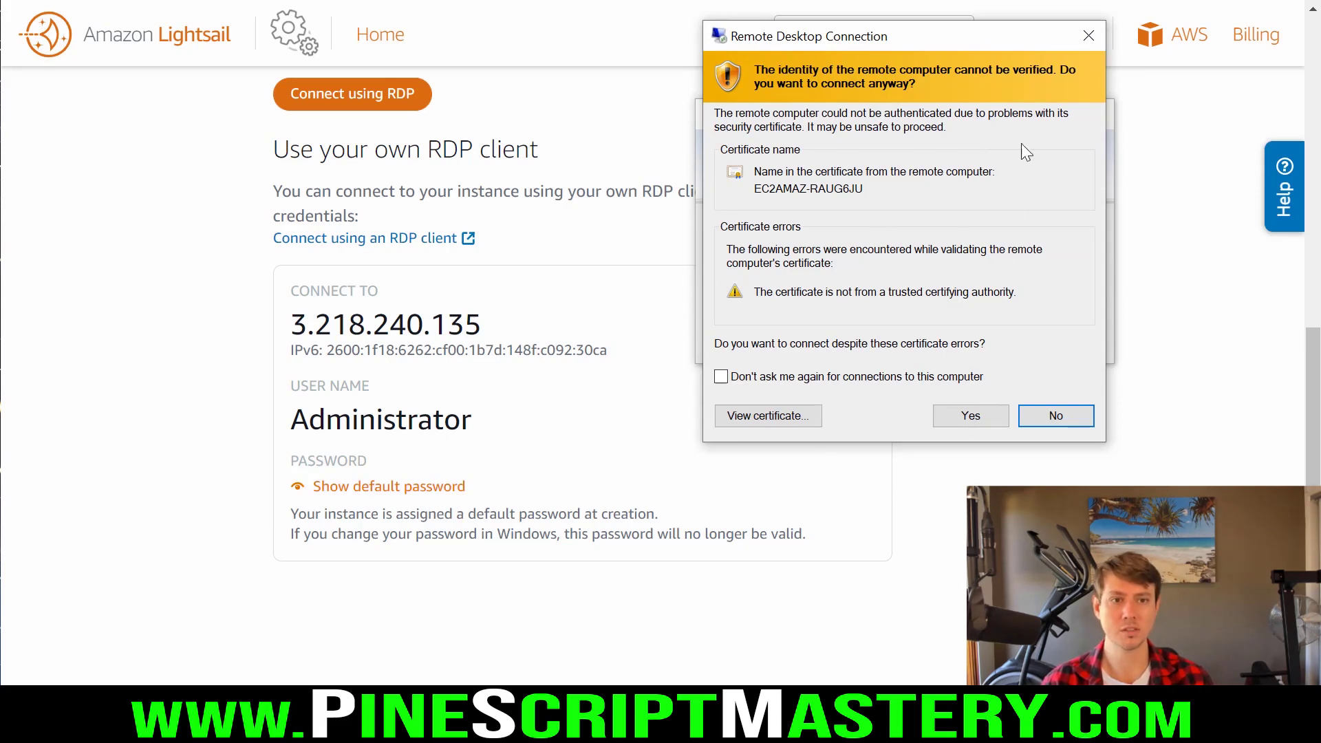
left_click(721, 377)
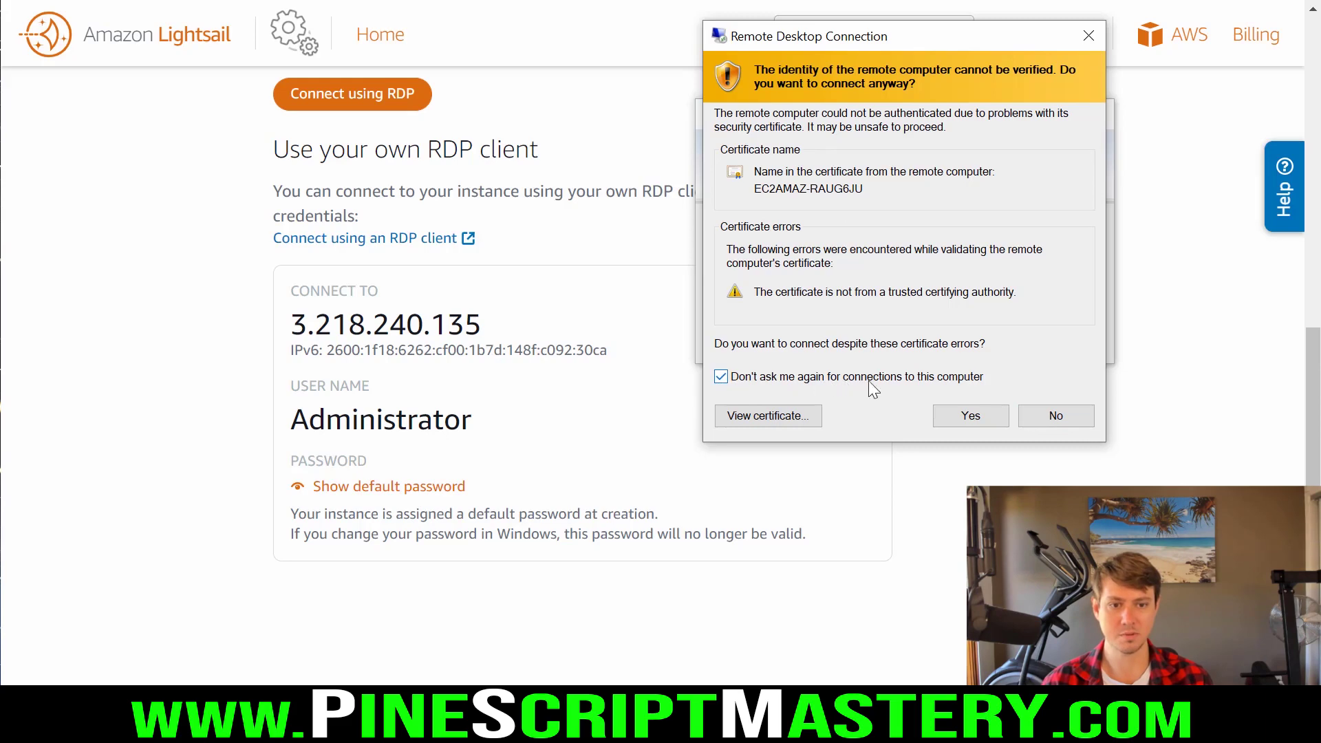
left_click(969, 416)
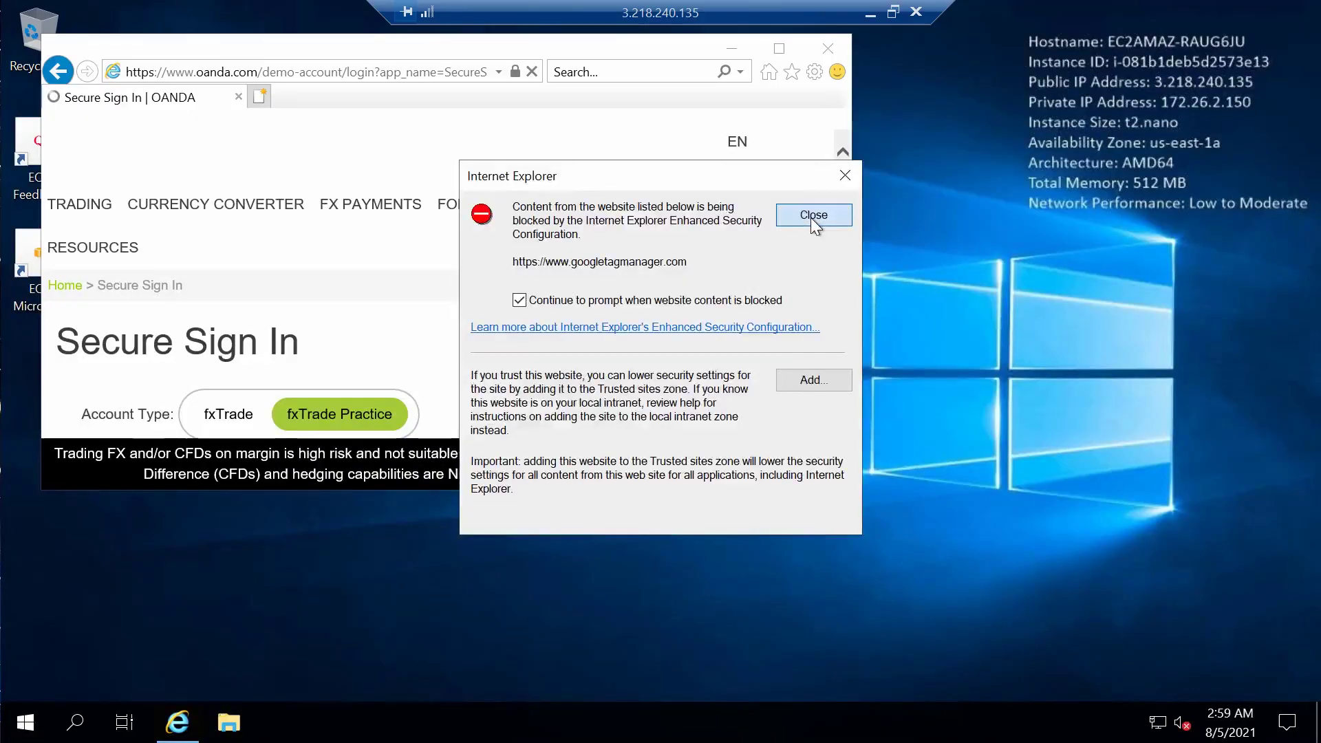
Try to reach OANDA's sign-in form in the server's Internet Explorer, dismissing the blocked-content warnings, and close the browser
left_click(811, 218)
left_click(803, 213)
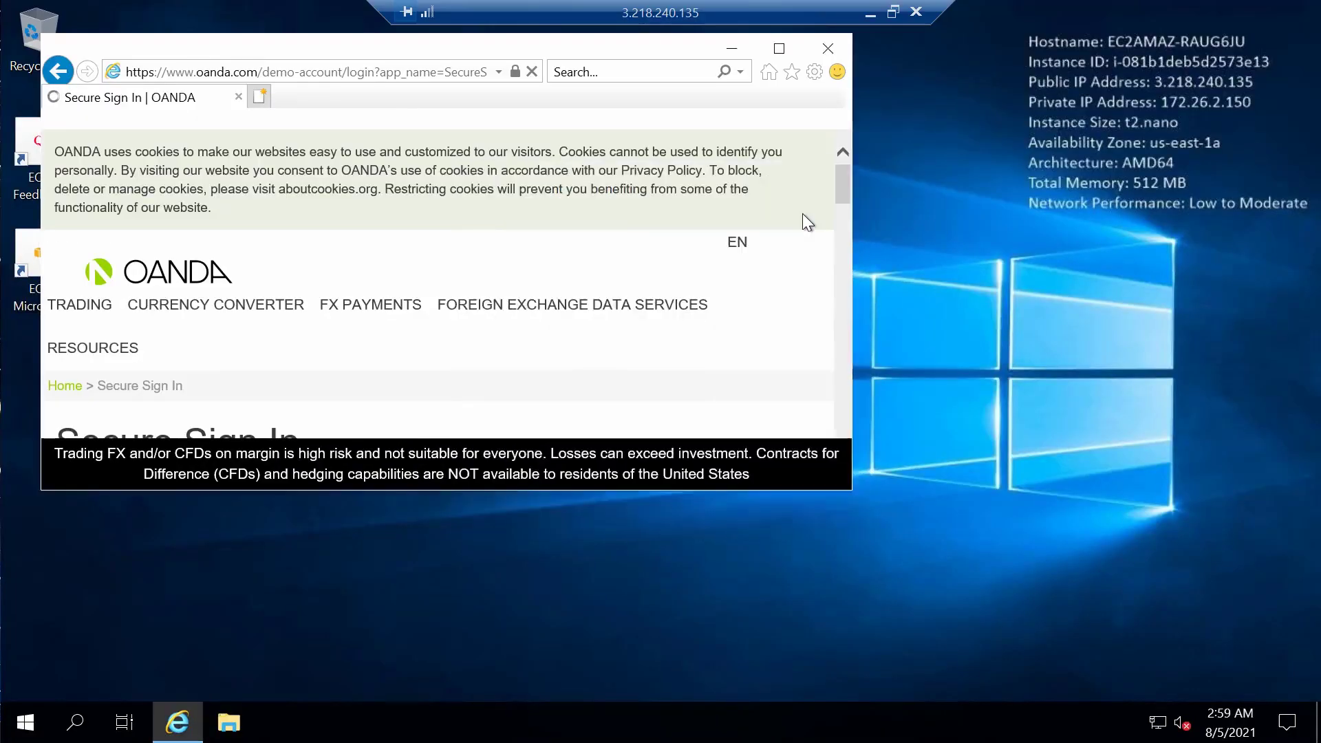
left_click(798, 212)
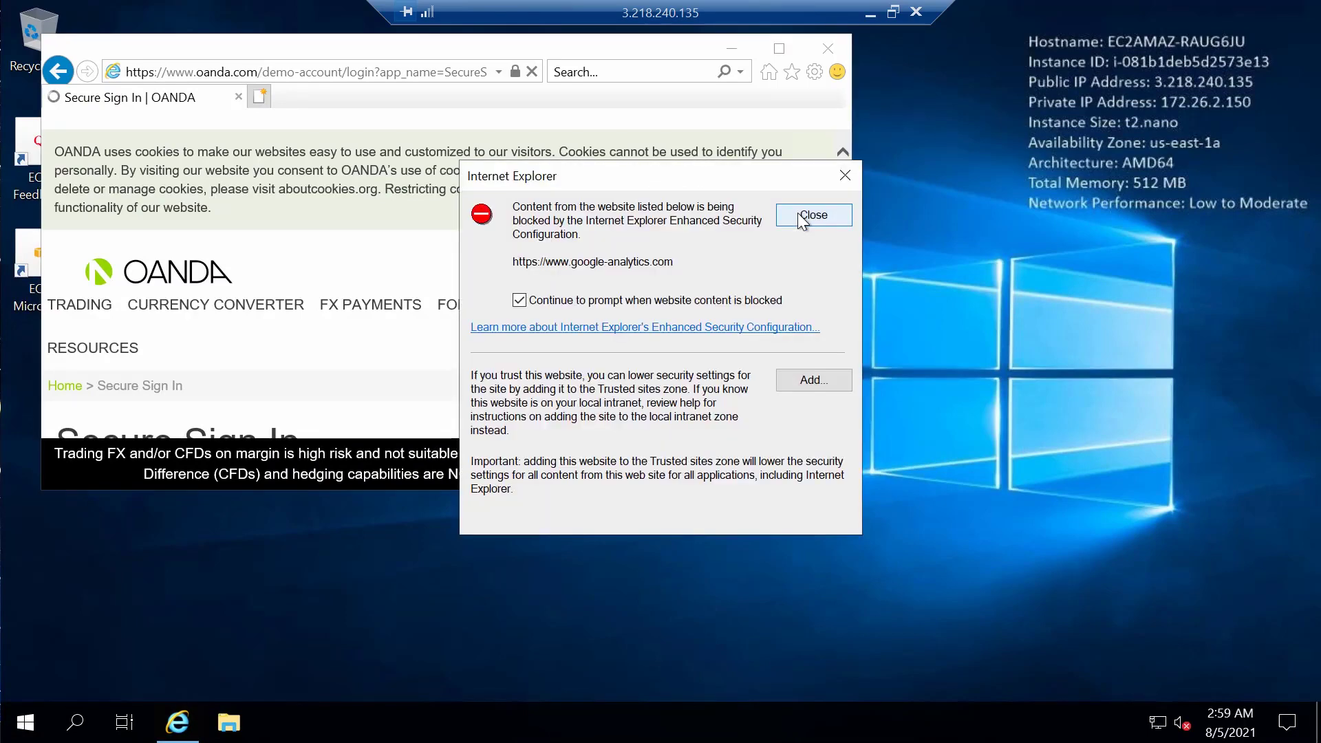
left_click(799, 213)
left_click(799, 212)
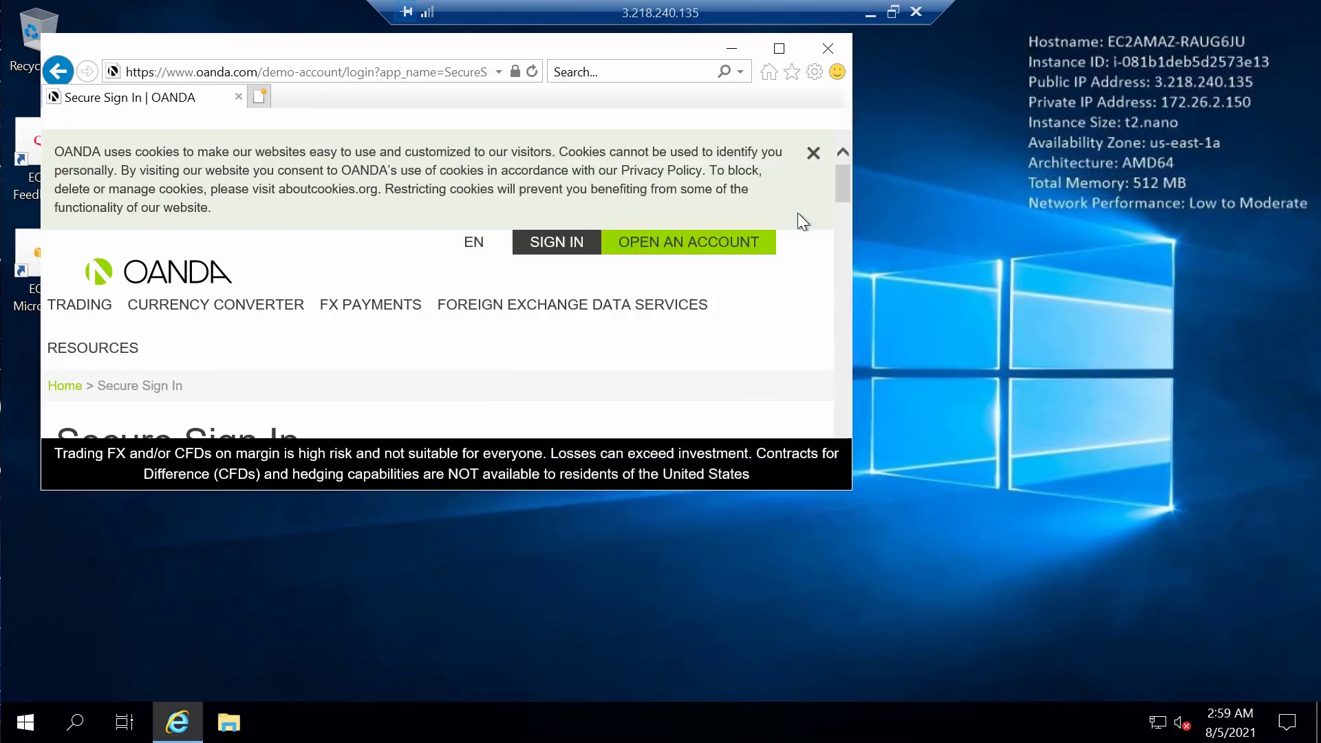
left_click(583, 238)
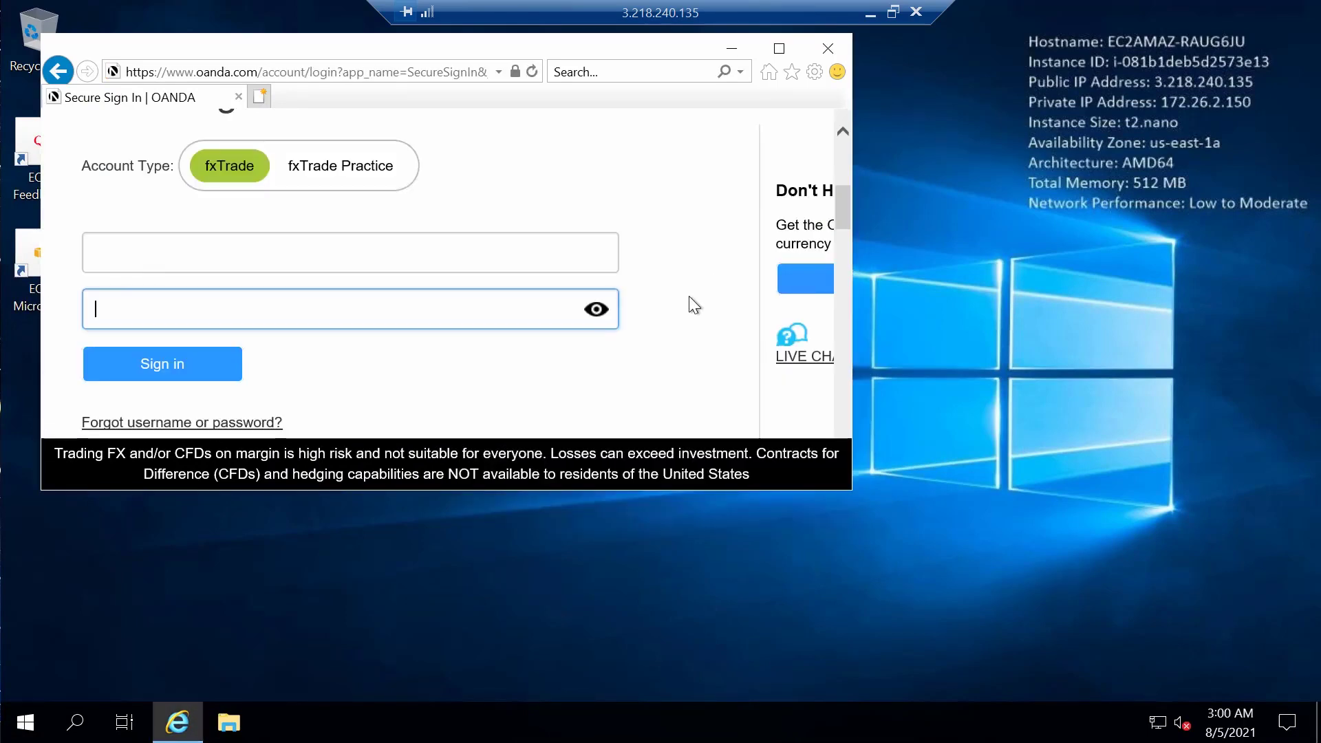
left_click(828, 49)
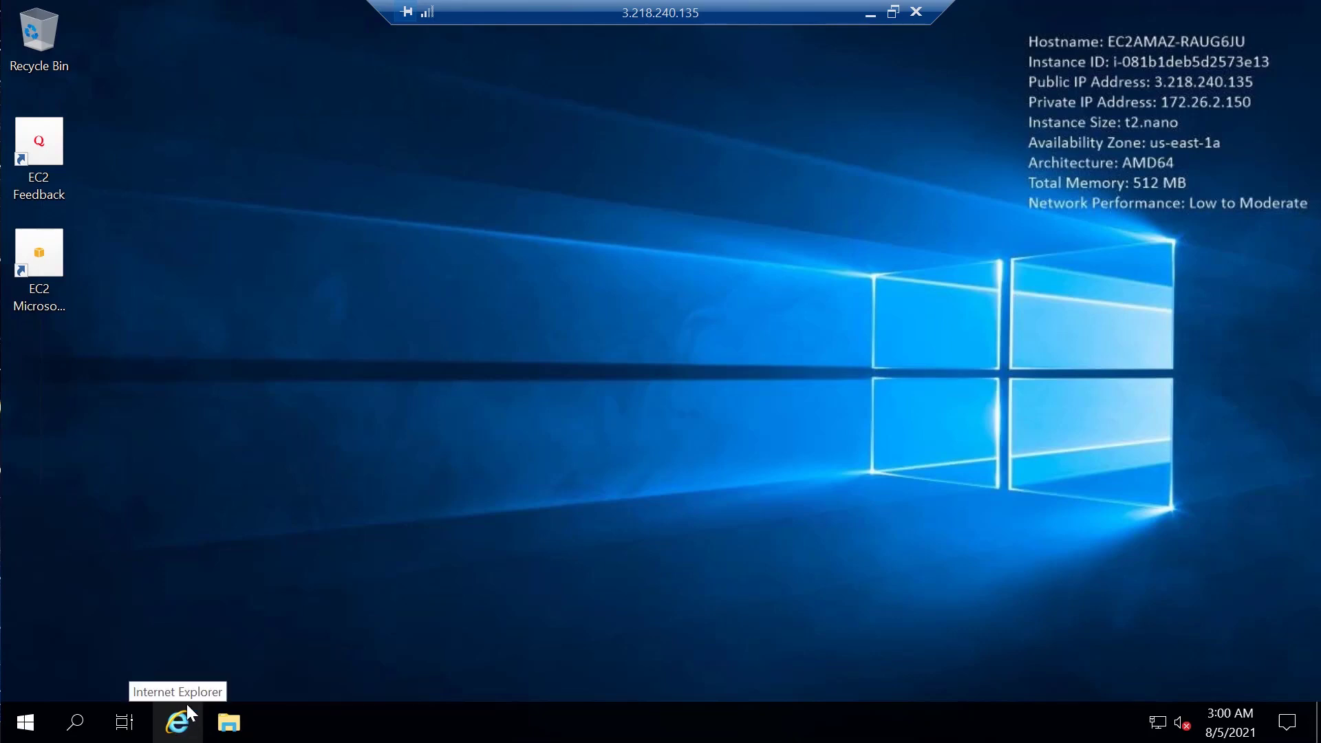
left_click(178, 725)
Switch to the local computer, open OANDA's Secure Sign In page and copy oanda4setup.exe from the Downloads folder
left_click(869, 15)
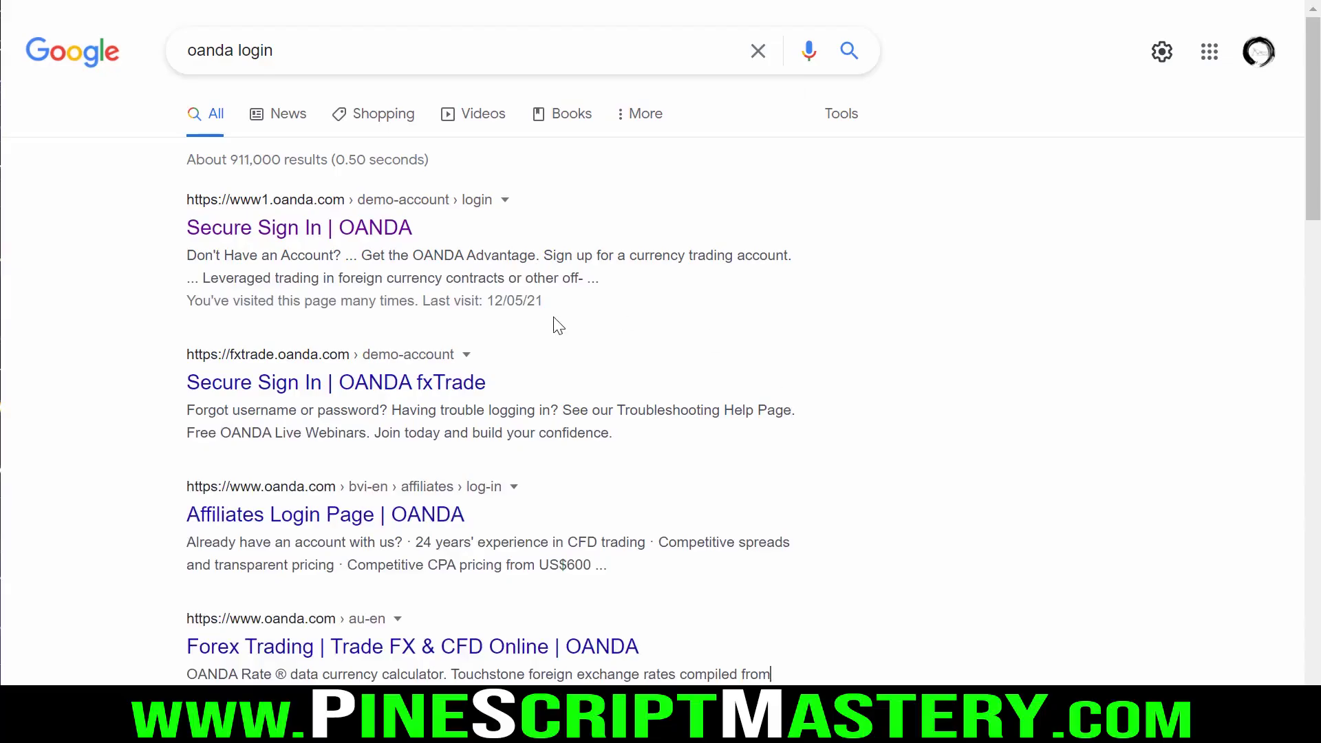
left_click(312, 229)
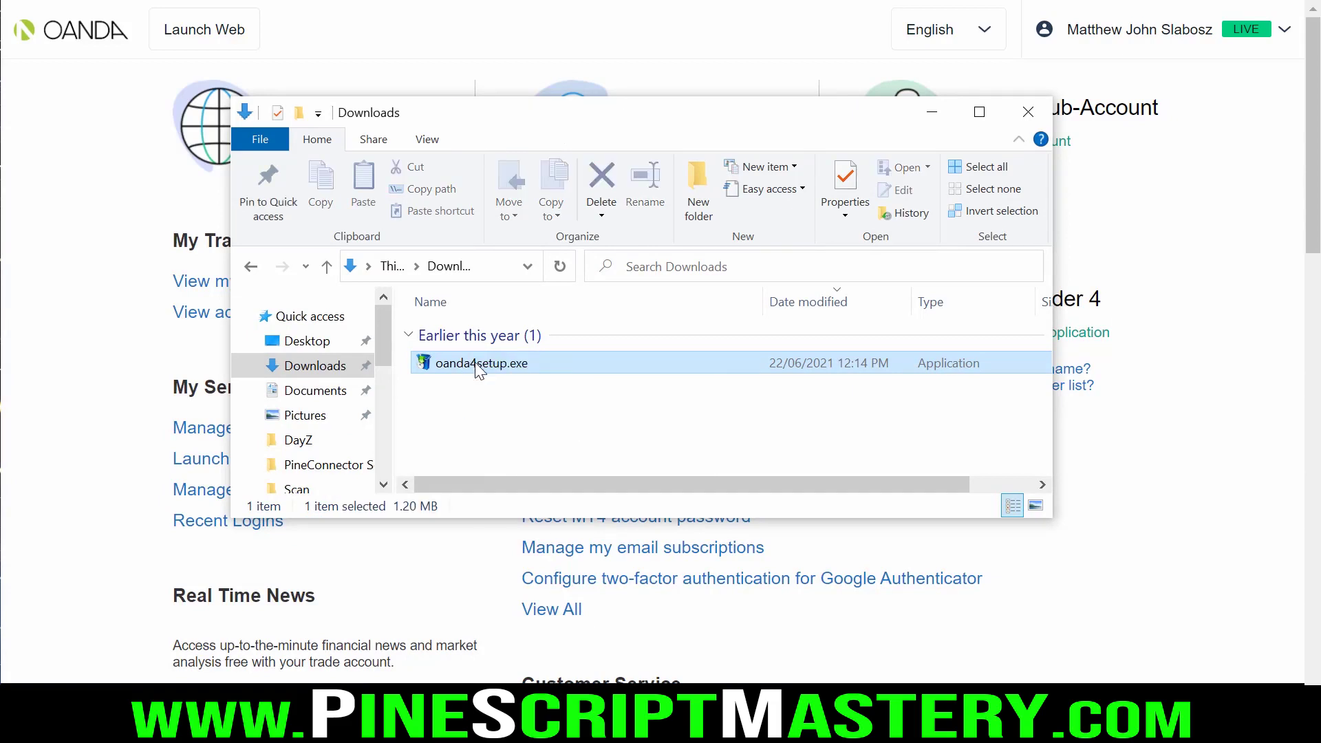
right_click(481, 368)
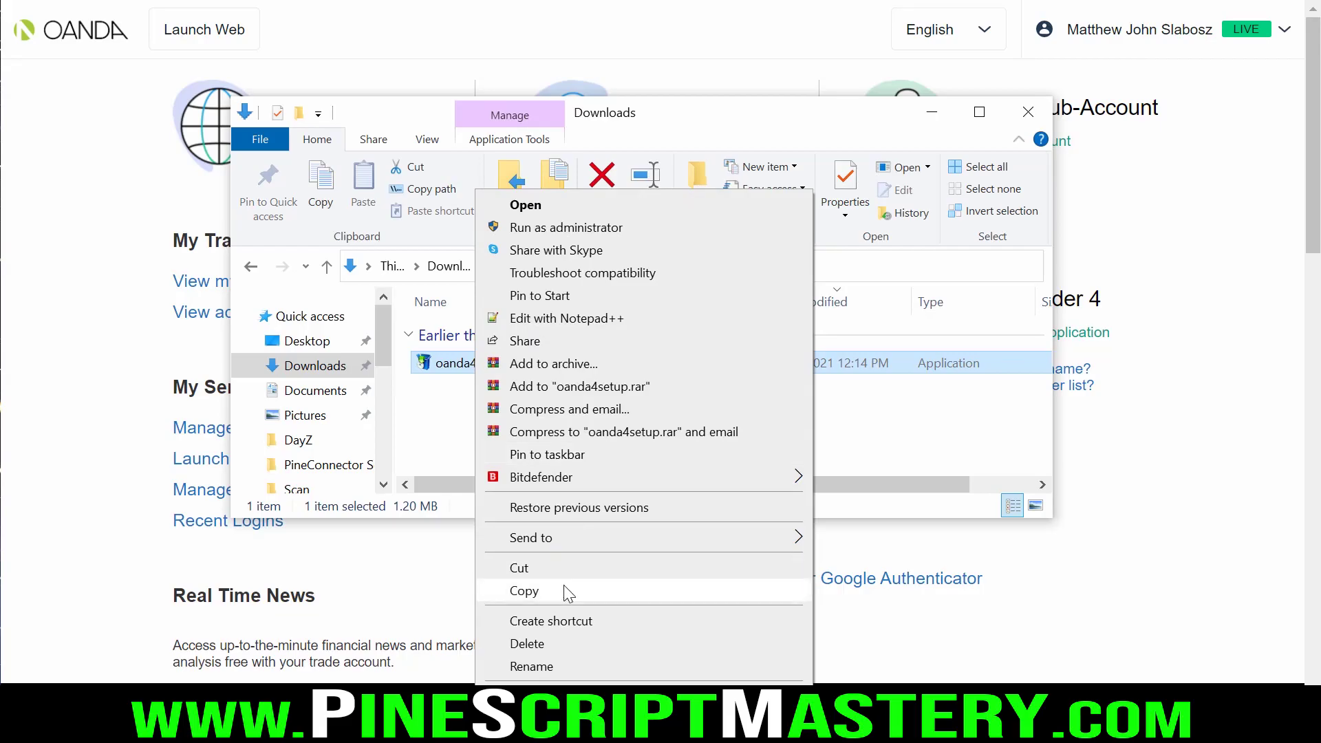
left_click(564, 589)
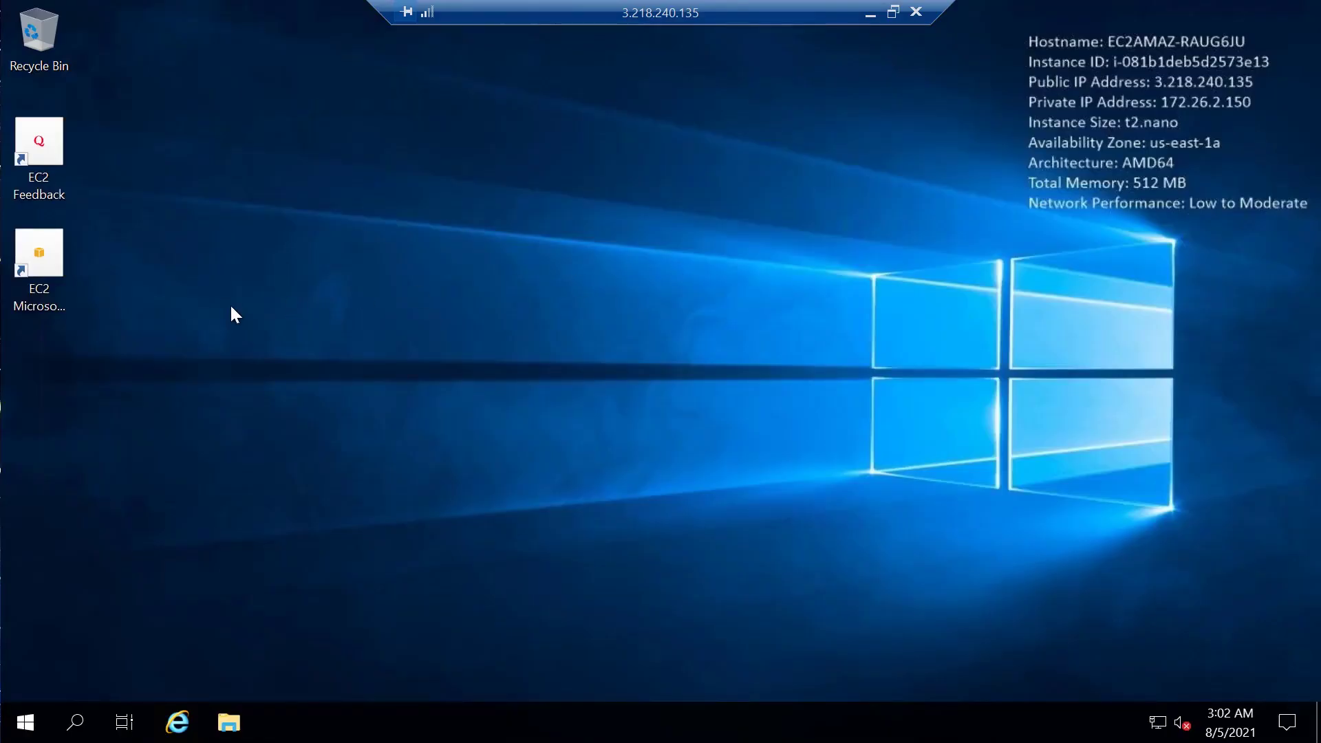
Paste the oanda4setup installer onto the remote server's desktop and place it below the EC2 shortcuts
right_click(232, 307)
left_click(283, 399)
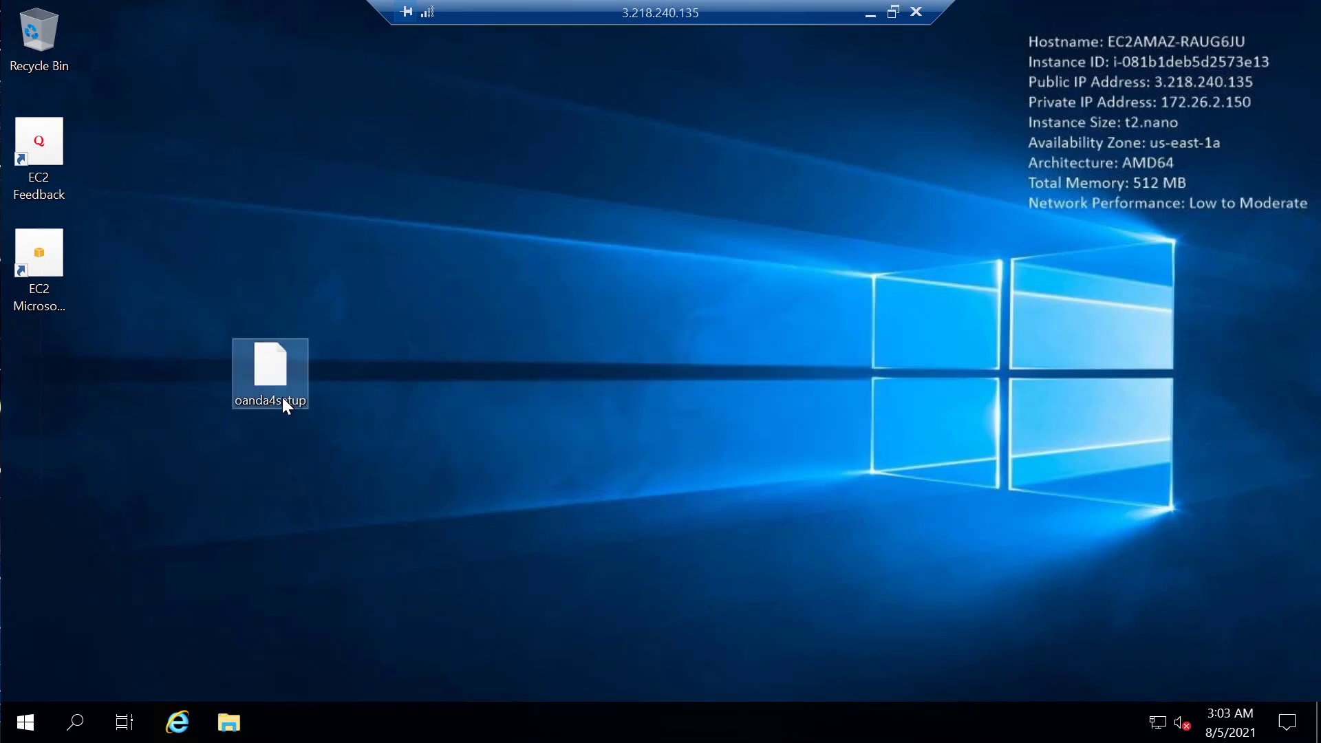
left_click_drag(262, 386, 77, 368)
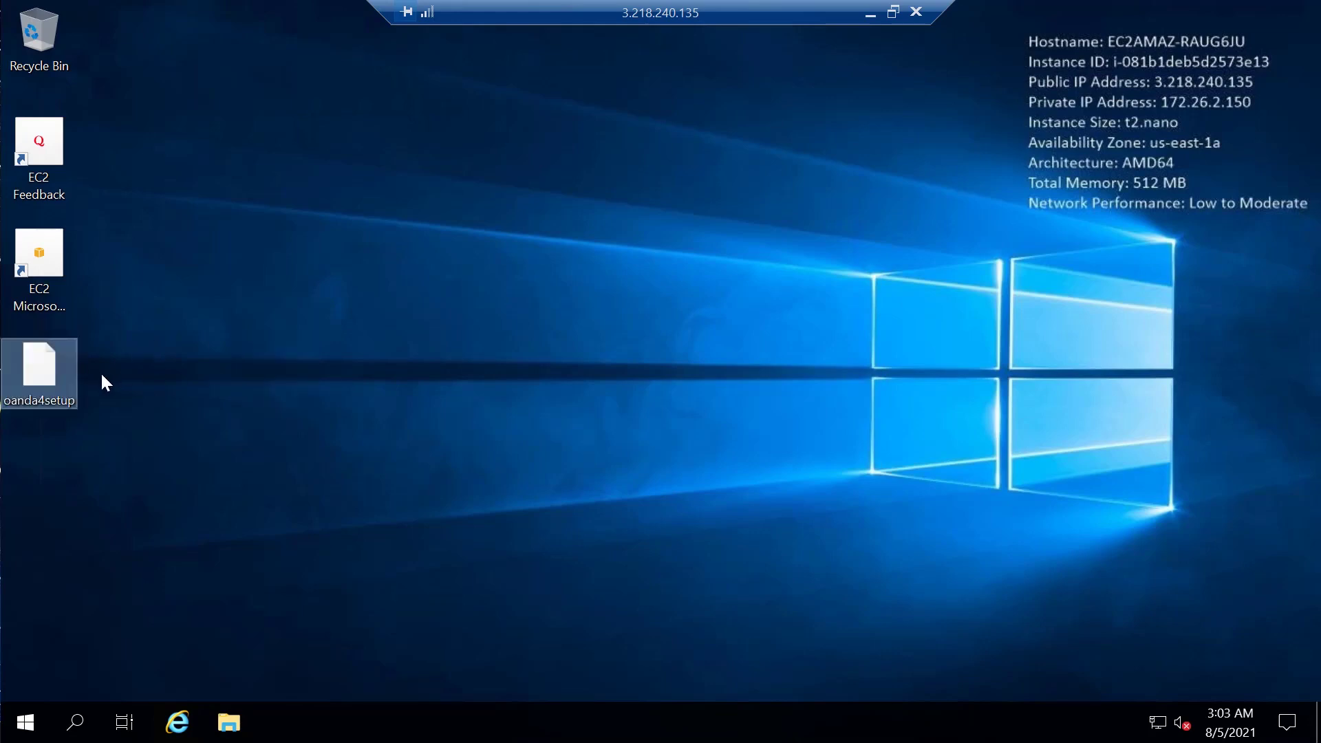
Install OANDA MetaTrader 4 on the server with oanda4setup and launch OANDA - MetaTrader from the desktop
double_click(40, 369)
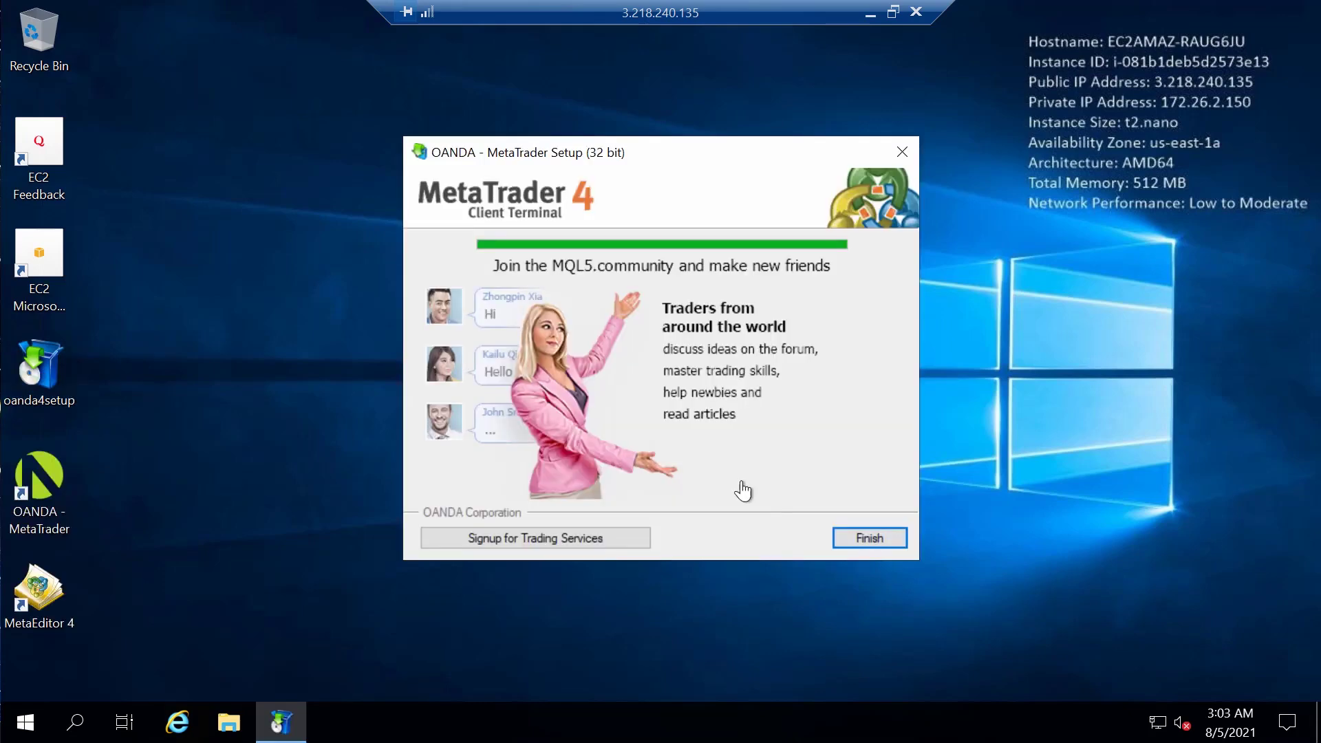
left_click(870, 538)
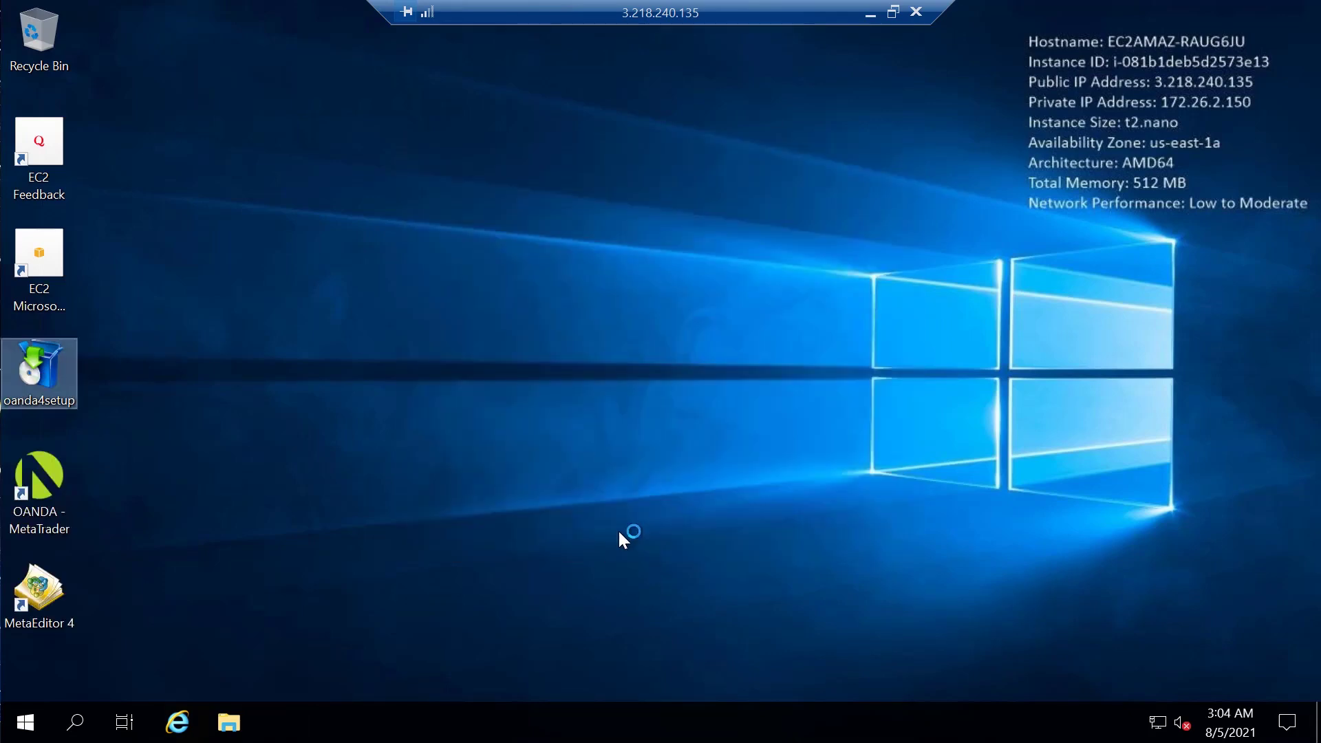
left_click(44, 480)
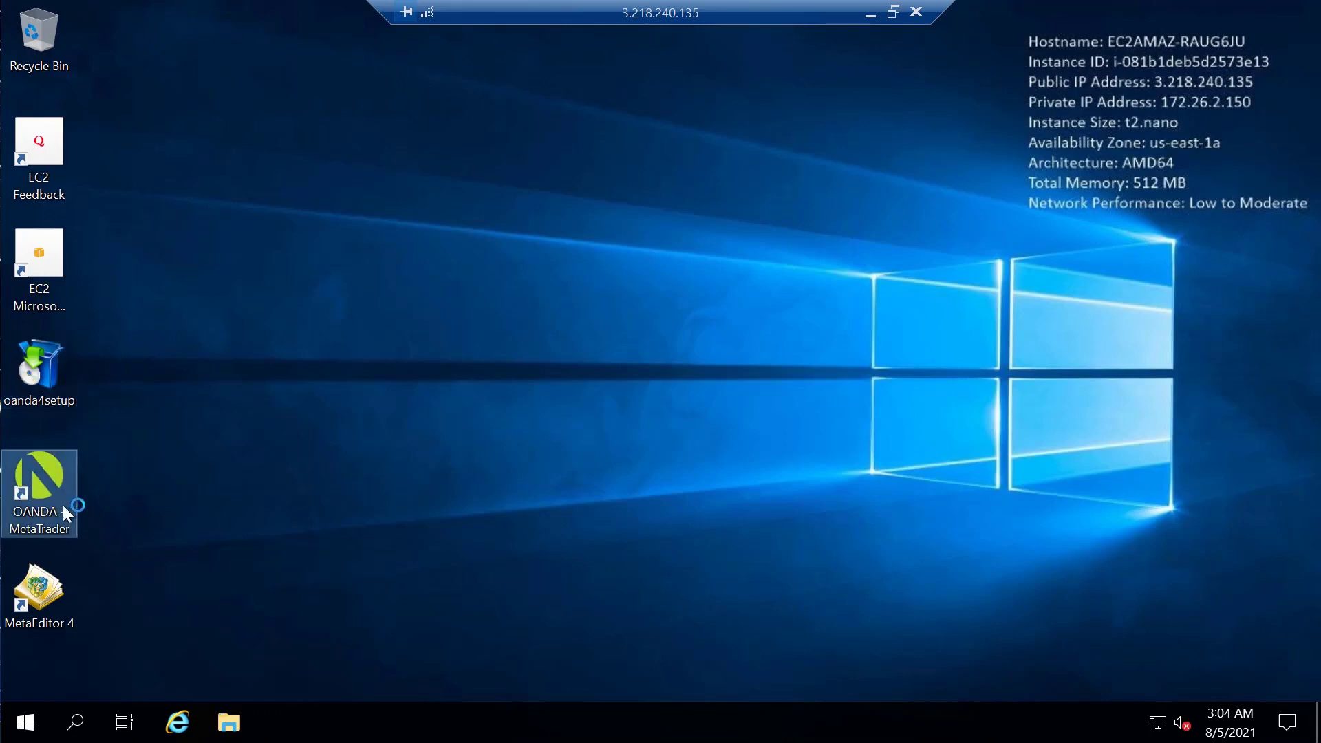
double_click(36, 486)
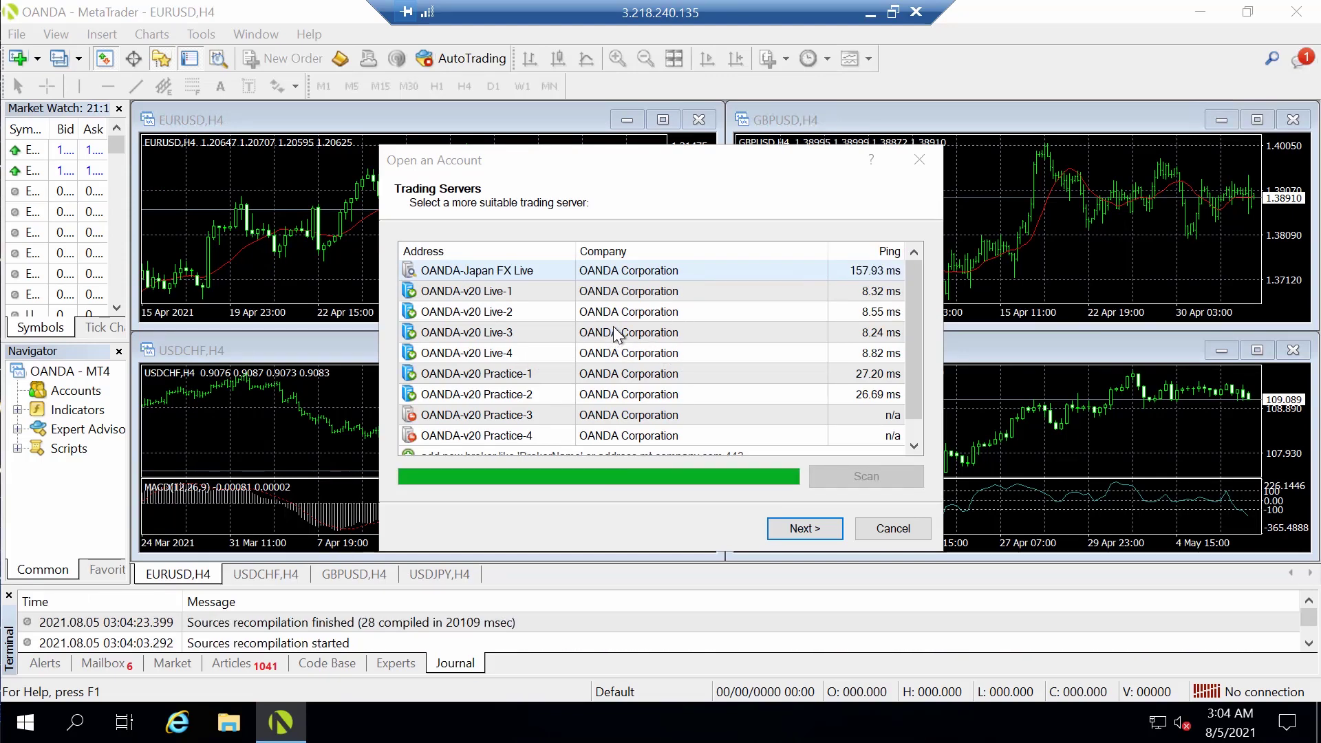
Select the OANDA-v20 Live-4 trading server and choose to use an existing trade account
left_click(513, 355)
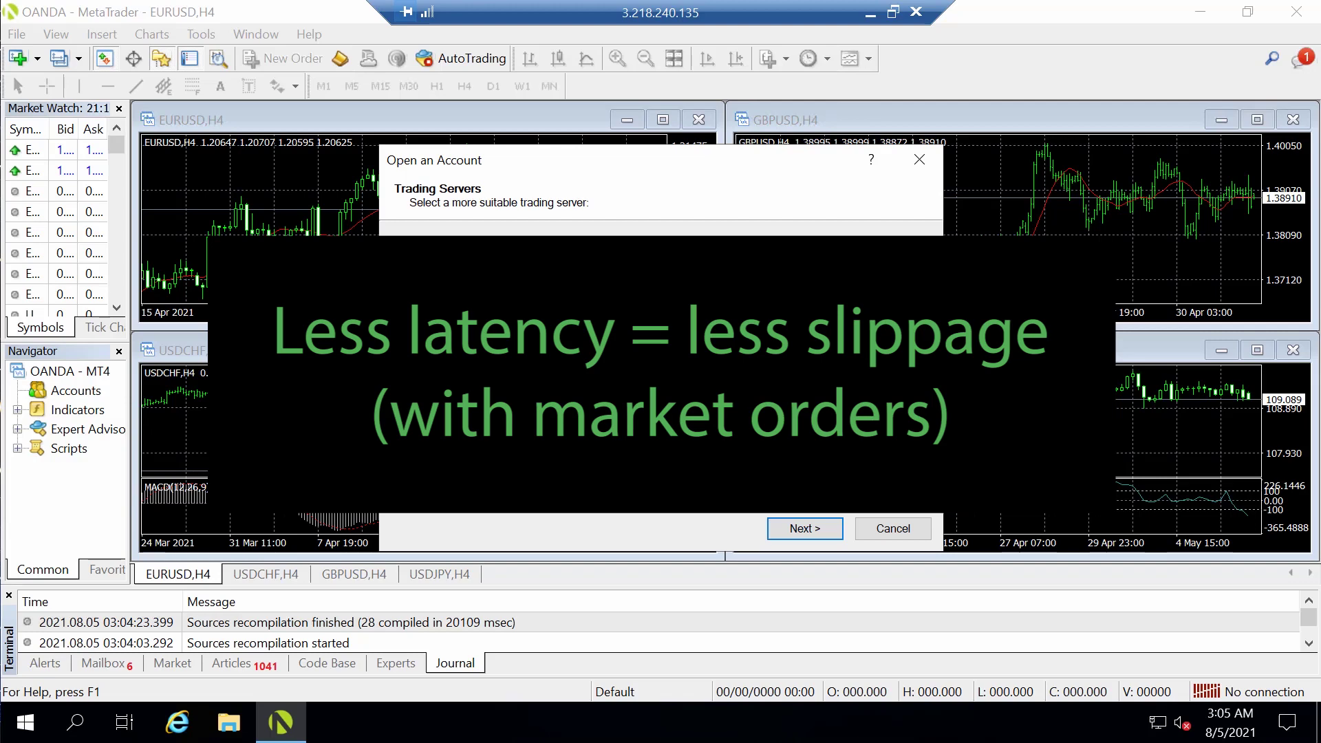
left_click(805, 530)
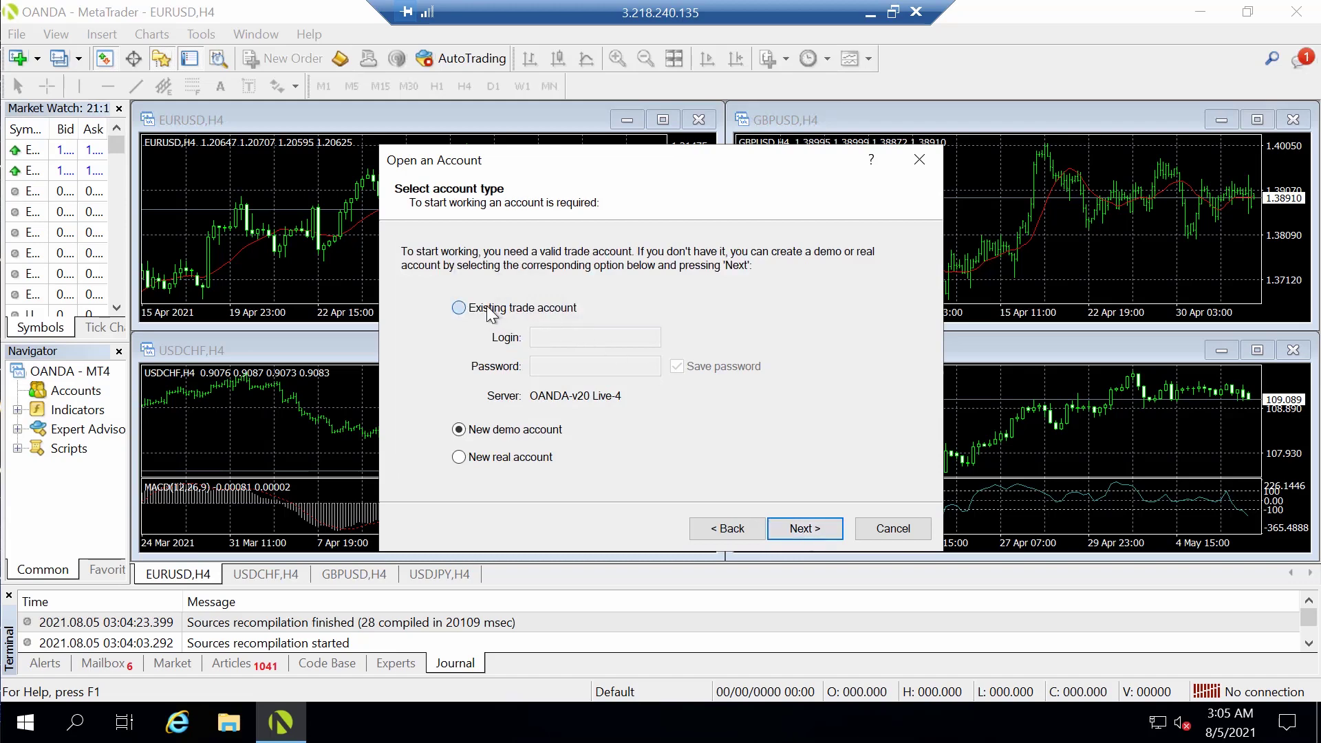
left_click(490, 313)
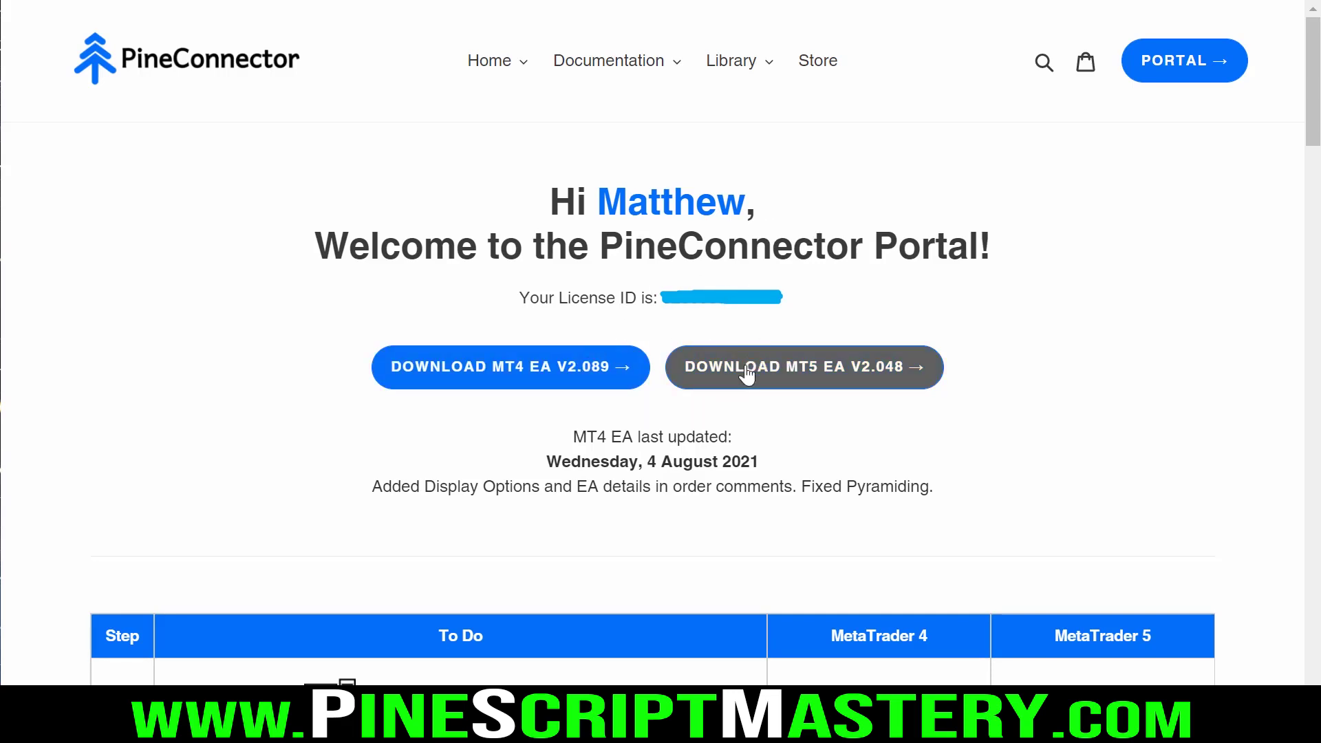
Download the MetaTrader 4 expert advisor PineConnector-MT4-2.089.ex4 from the PineConnector portal to the Downloads folder and copy the file
left_click(521, 380)
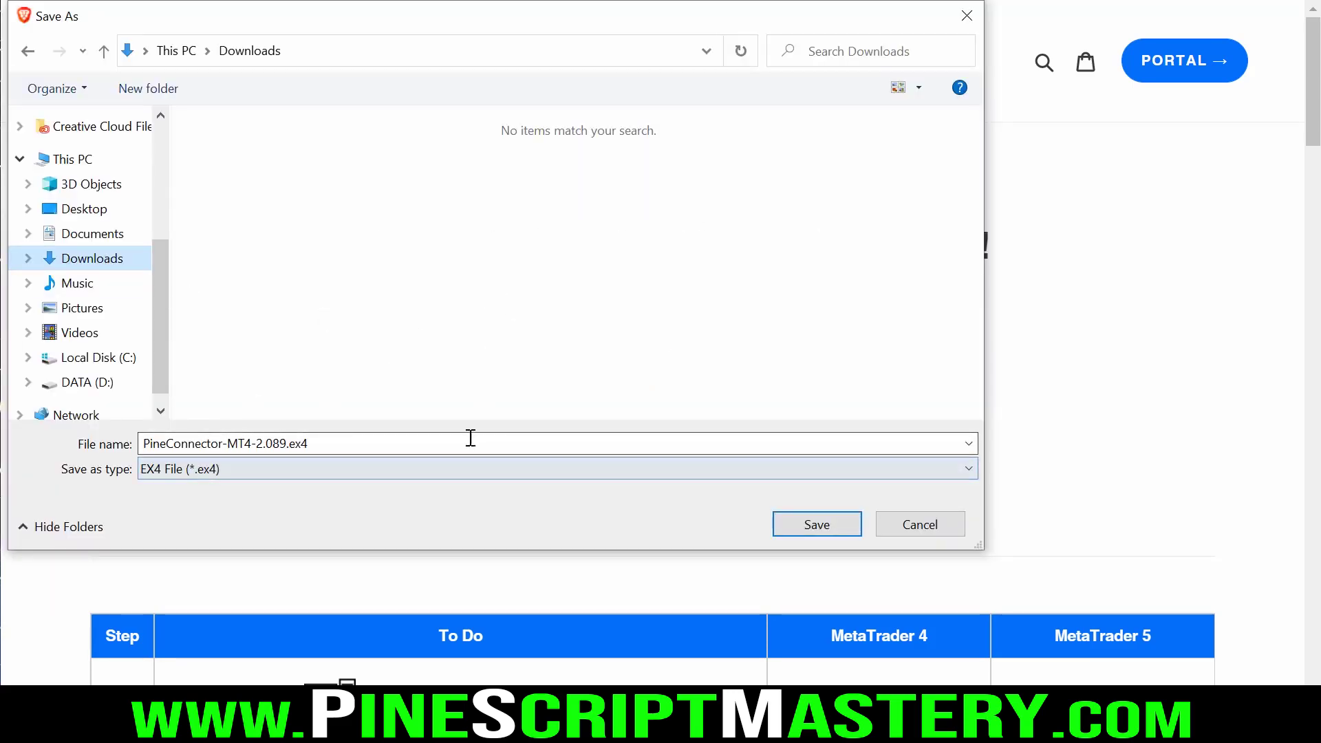
left_click(836, 525)
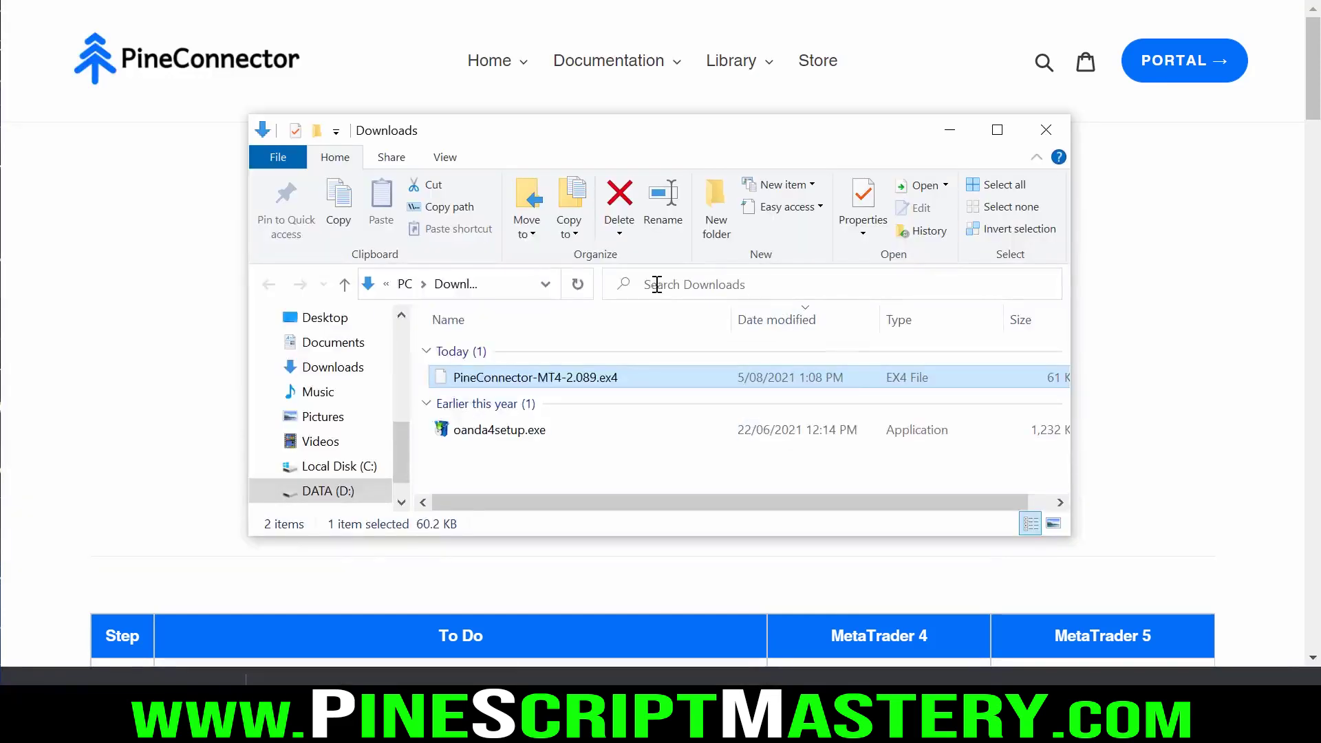
right_click(568, 384)
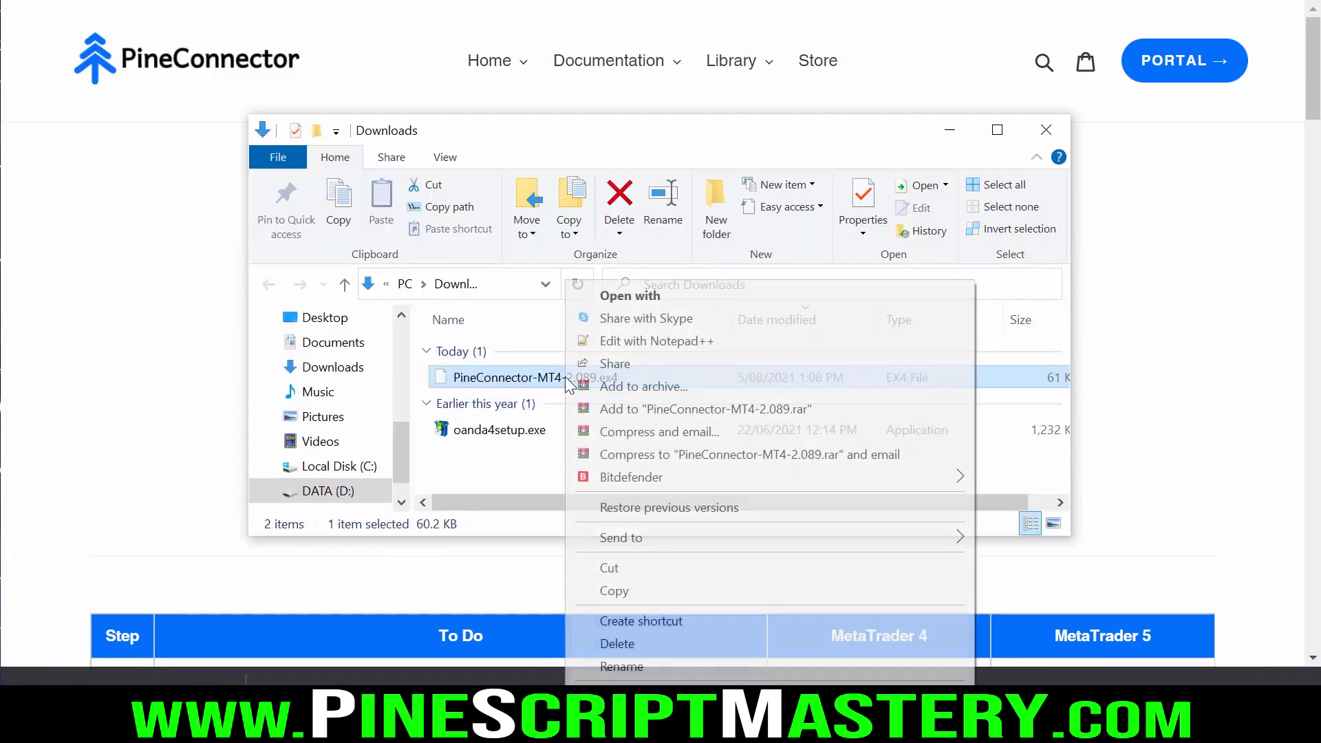
left_click(636, 589)
Switch to the remote server and paste PineConnector-MT4-2.089.ex4 into the MQL4\Experts folder inside MetaTrader's data folder
key("alt+Tab")
key("Tab")
key("Tab")
key("Tab")
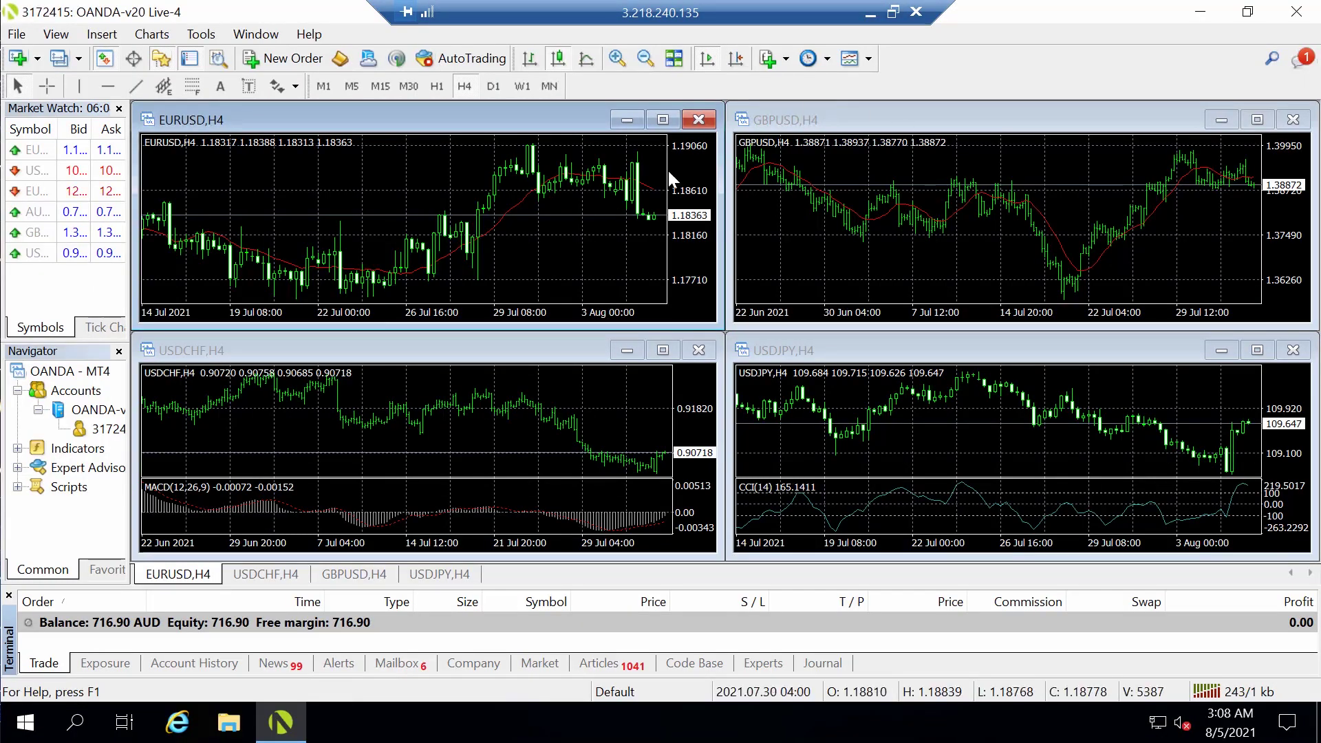
left_click(16, 35)
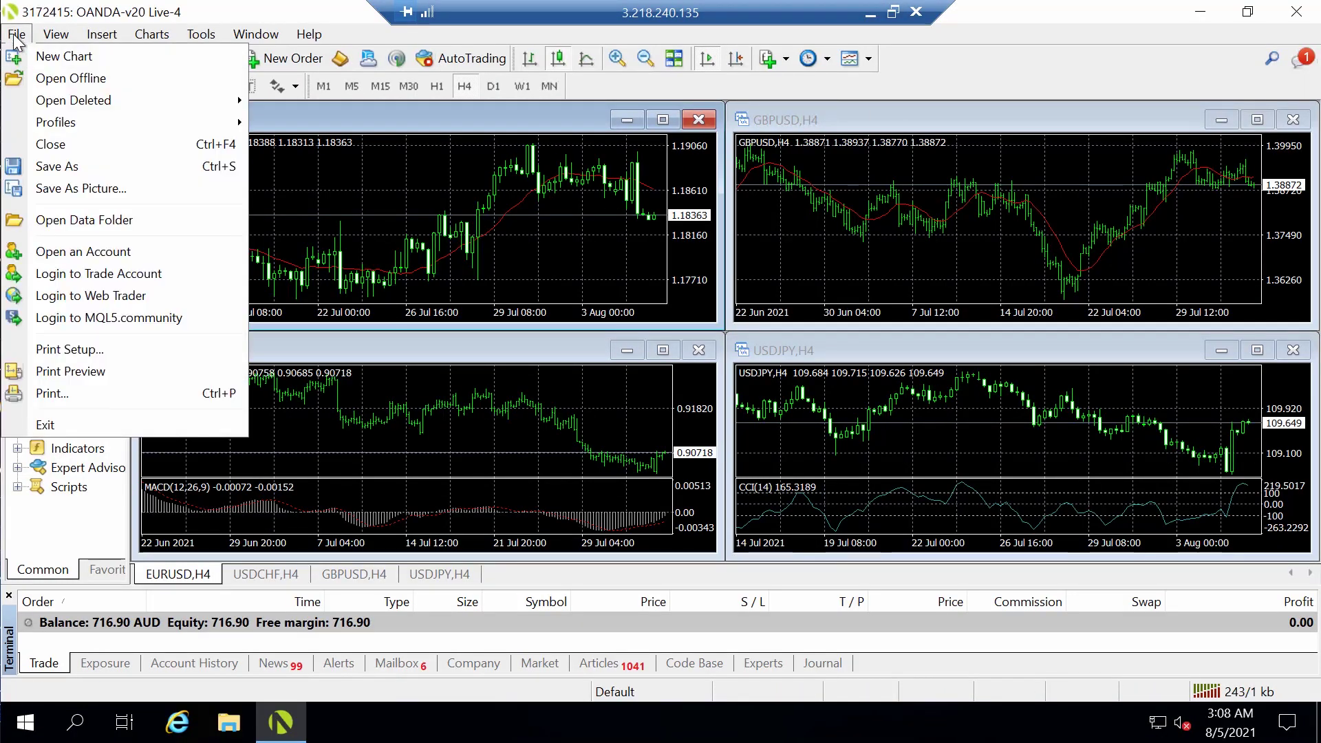
left_click(100, 220)
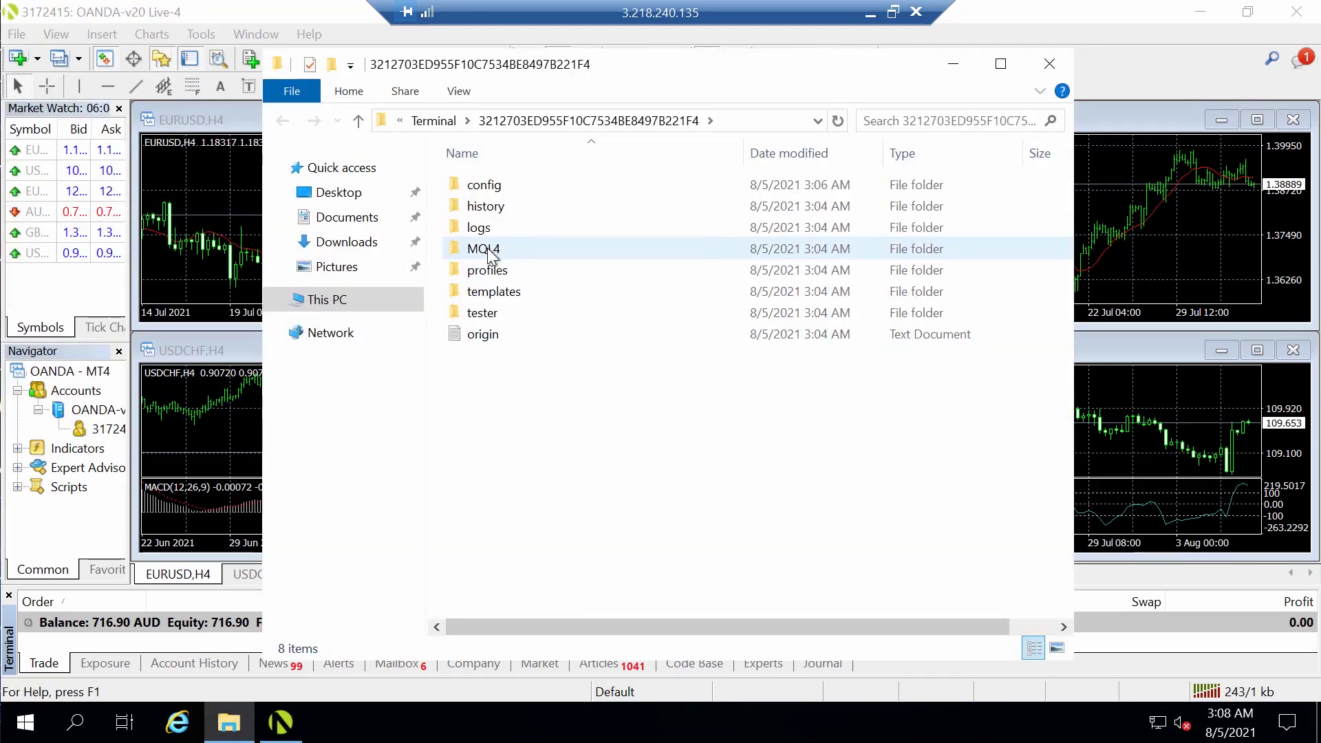
left_click(490, 253)
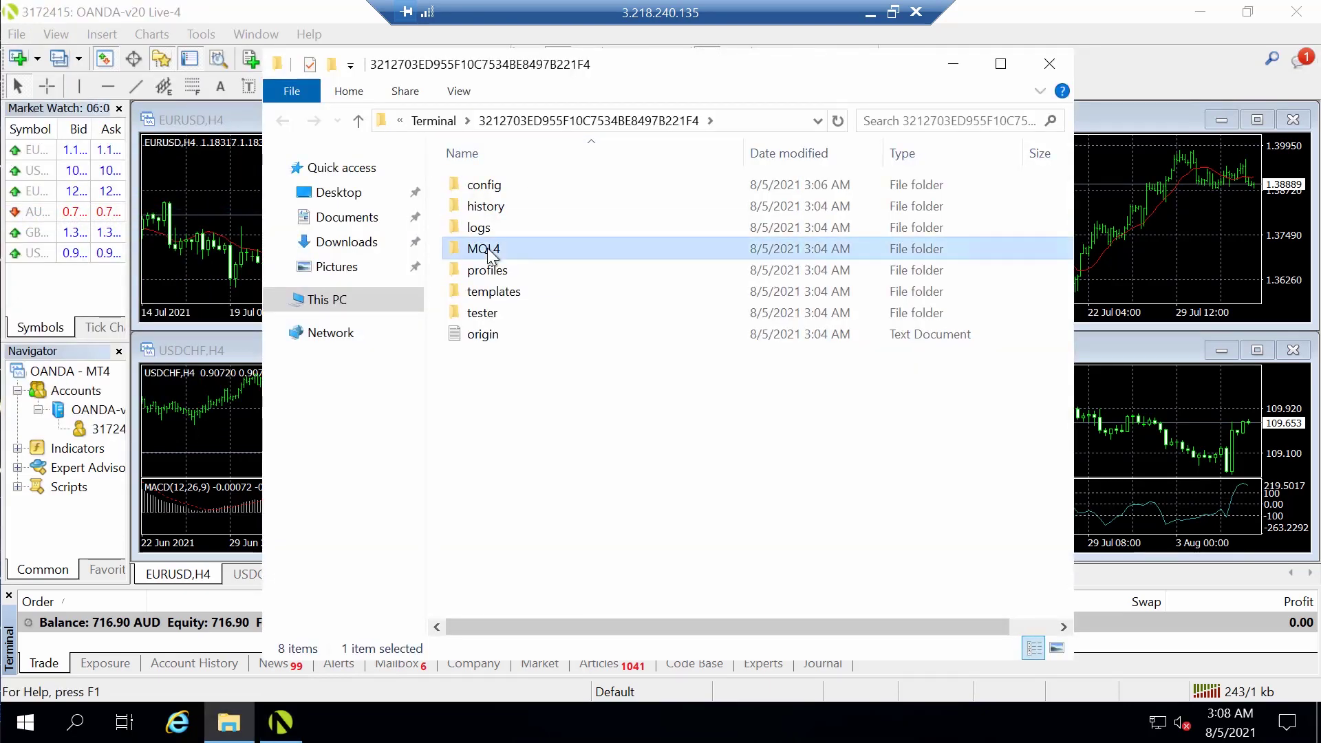
double_click(491, 253)
double_click(503, 188)
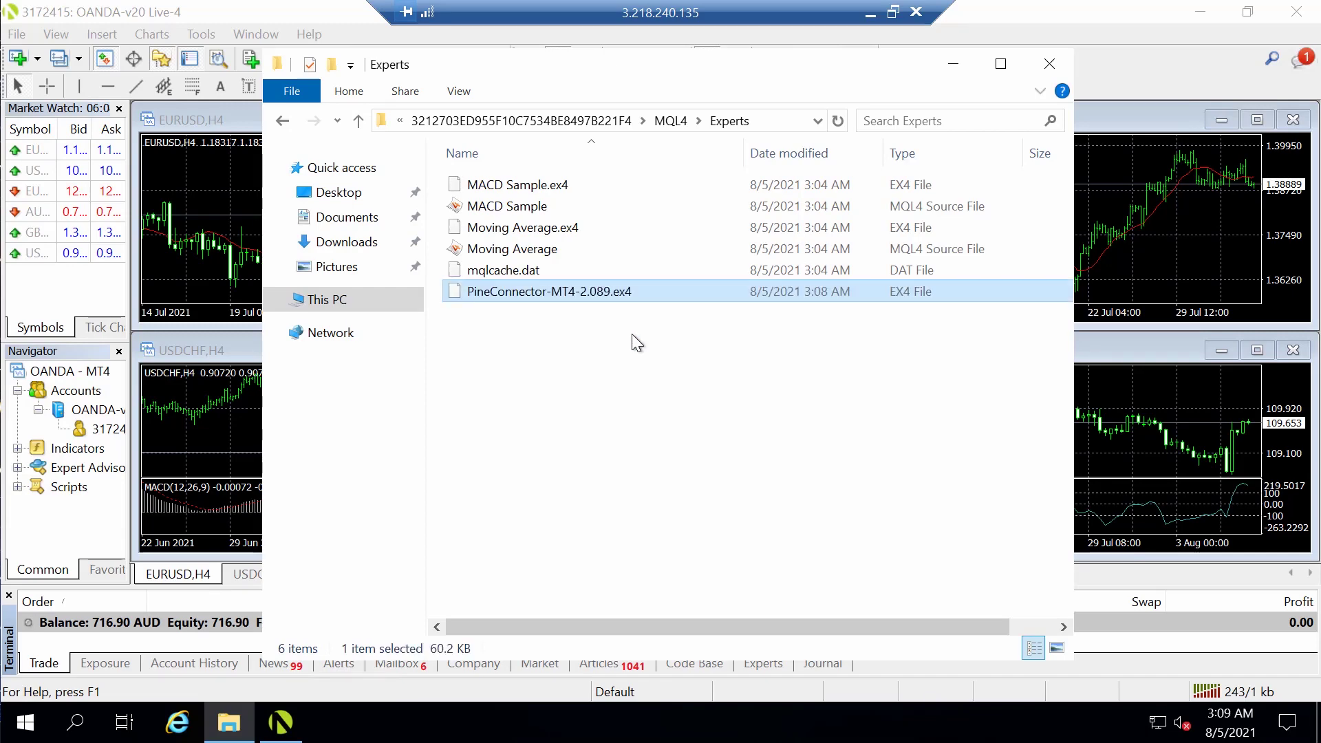
left_click(1050, 64)
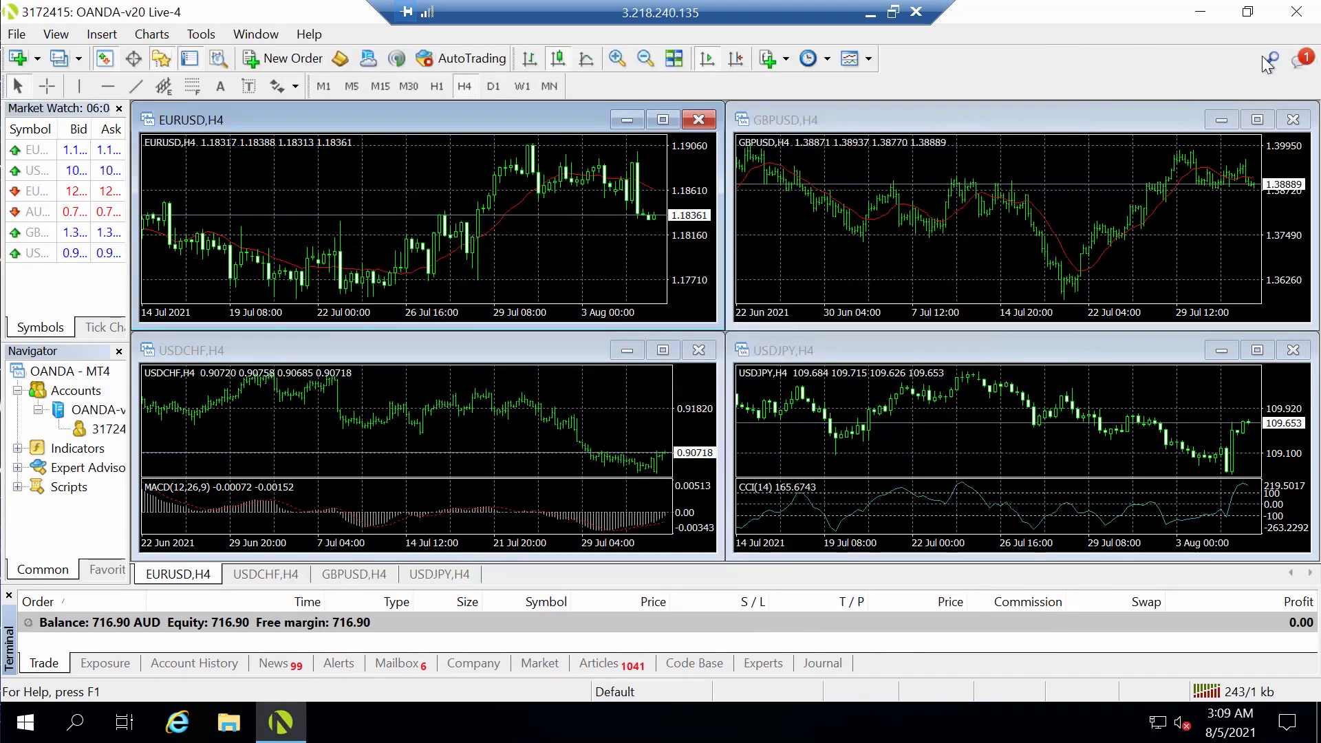
Refresh the Expert Advisors in the Navigator, expand the group and select the PineConnector advisor
right_click(59, 470)
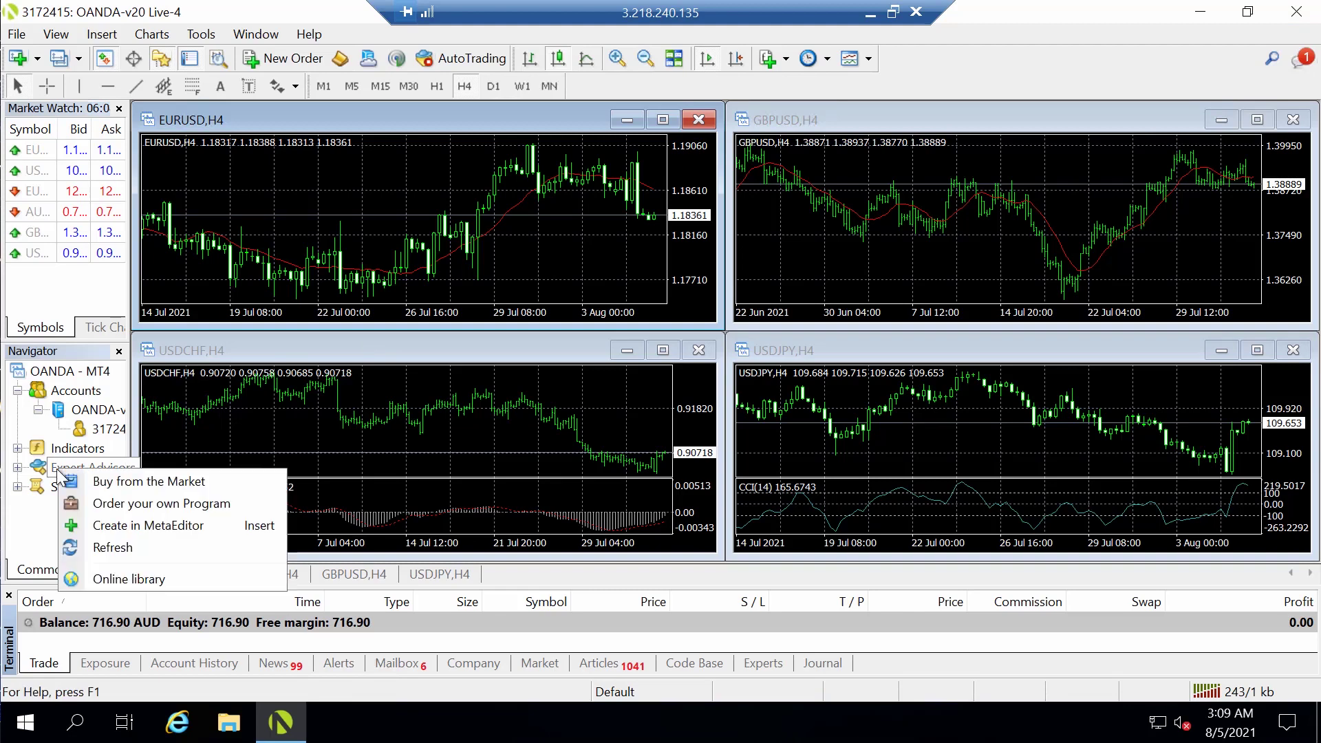
left_click(110, 548)
left_click(18, 468)
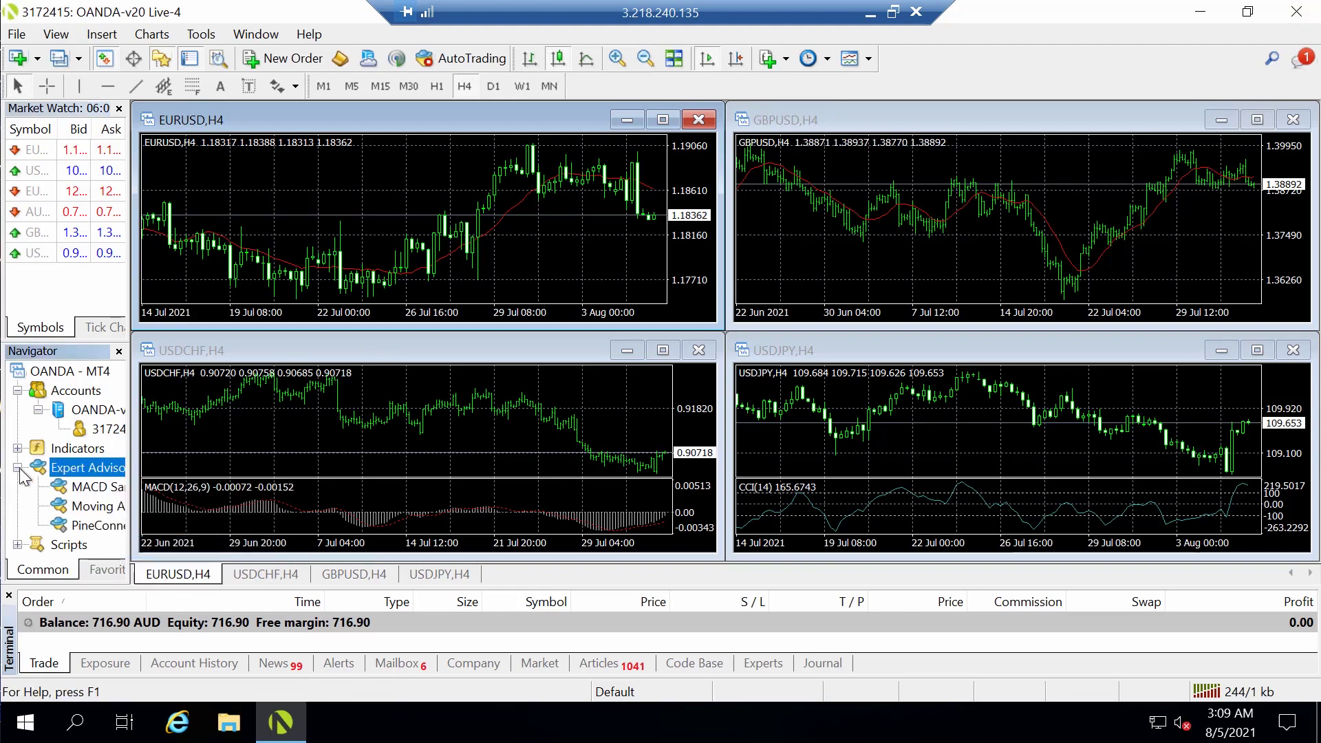
left_click(90, 529)
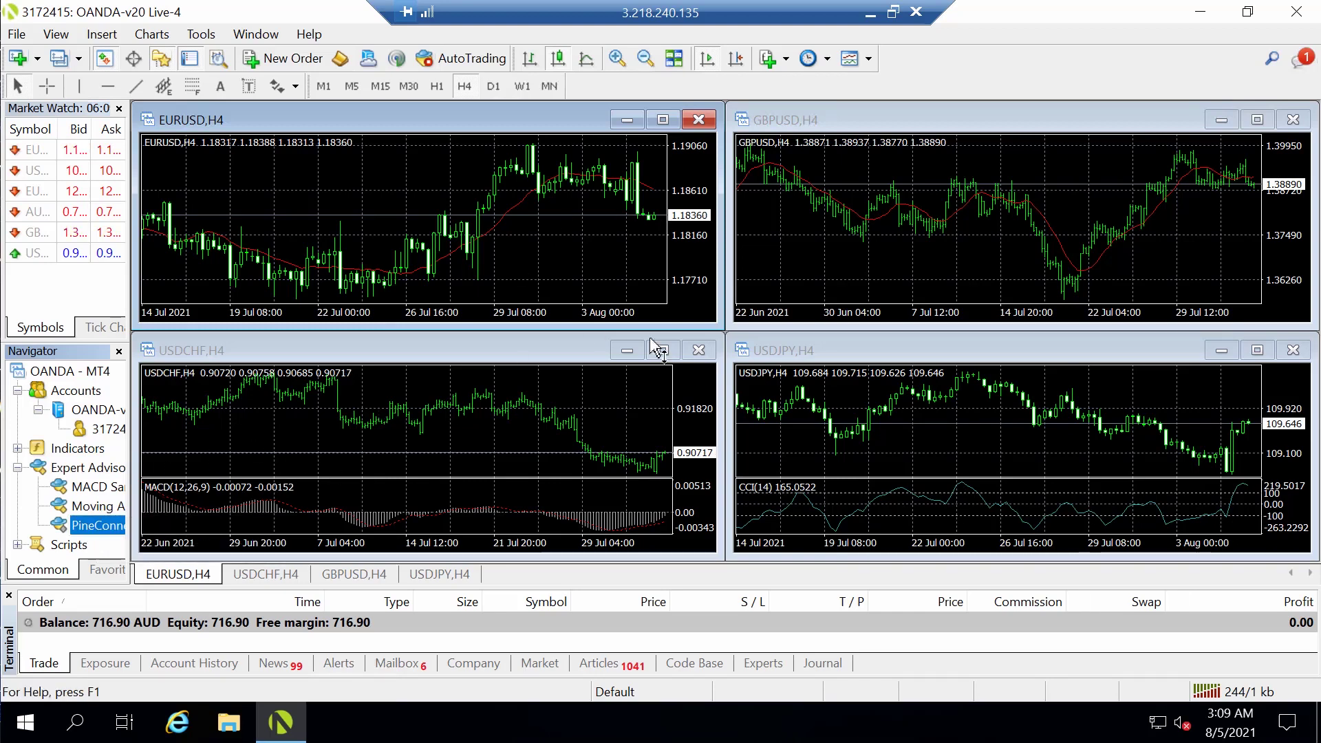
left_click(117, 527)
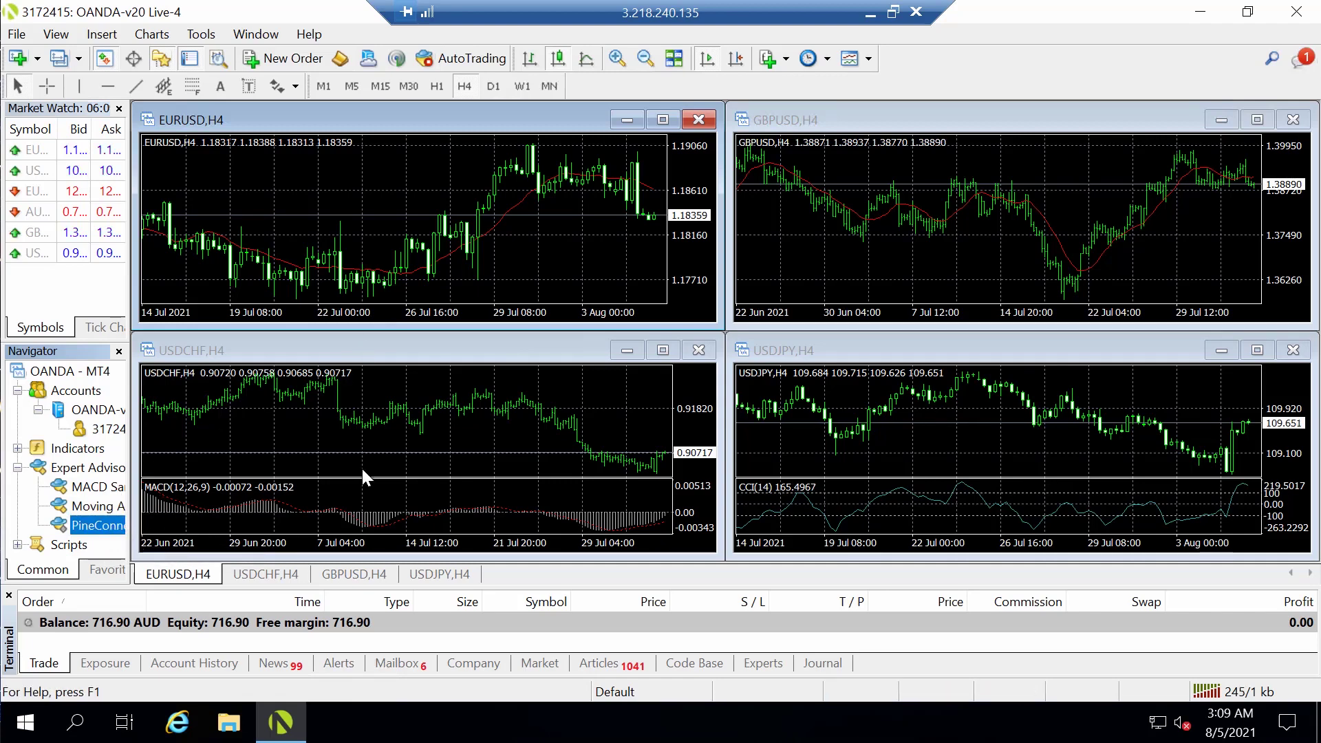
Close the GBPUSD, USDJPY and USDCHF charts and maximize the EURUSD H4 chart
left_click(1293, 120)
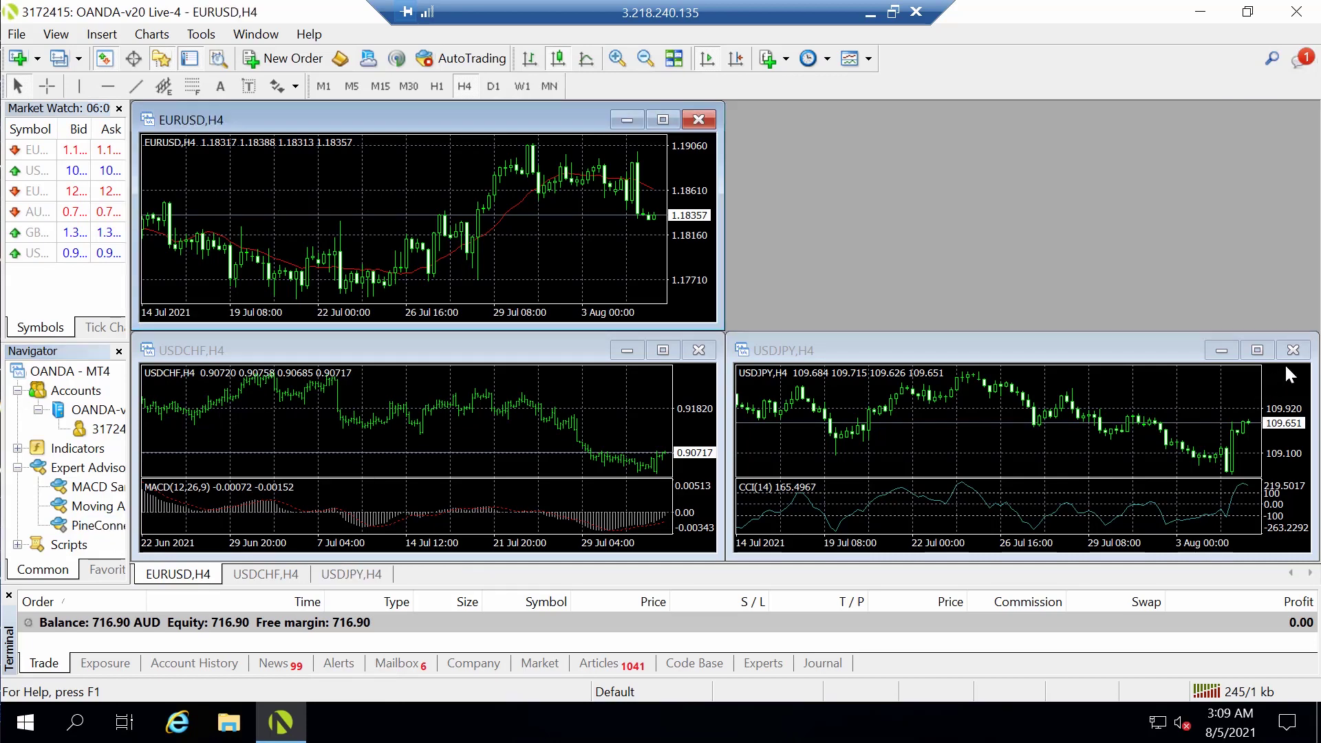
left_click(698, 350)
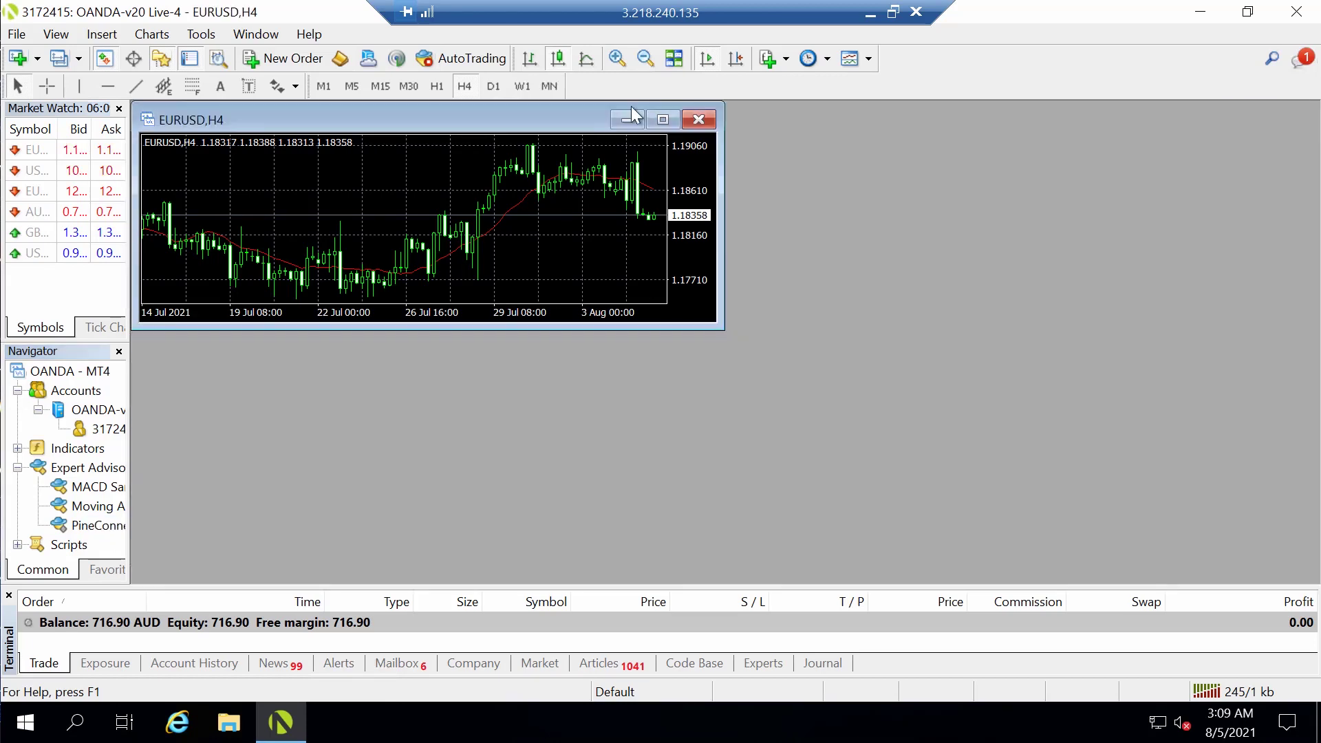
left_click(664, 121)
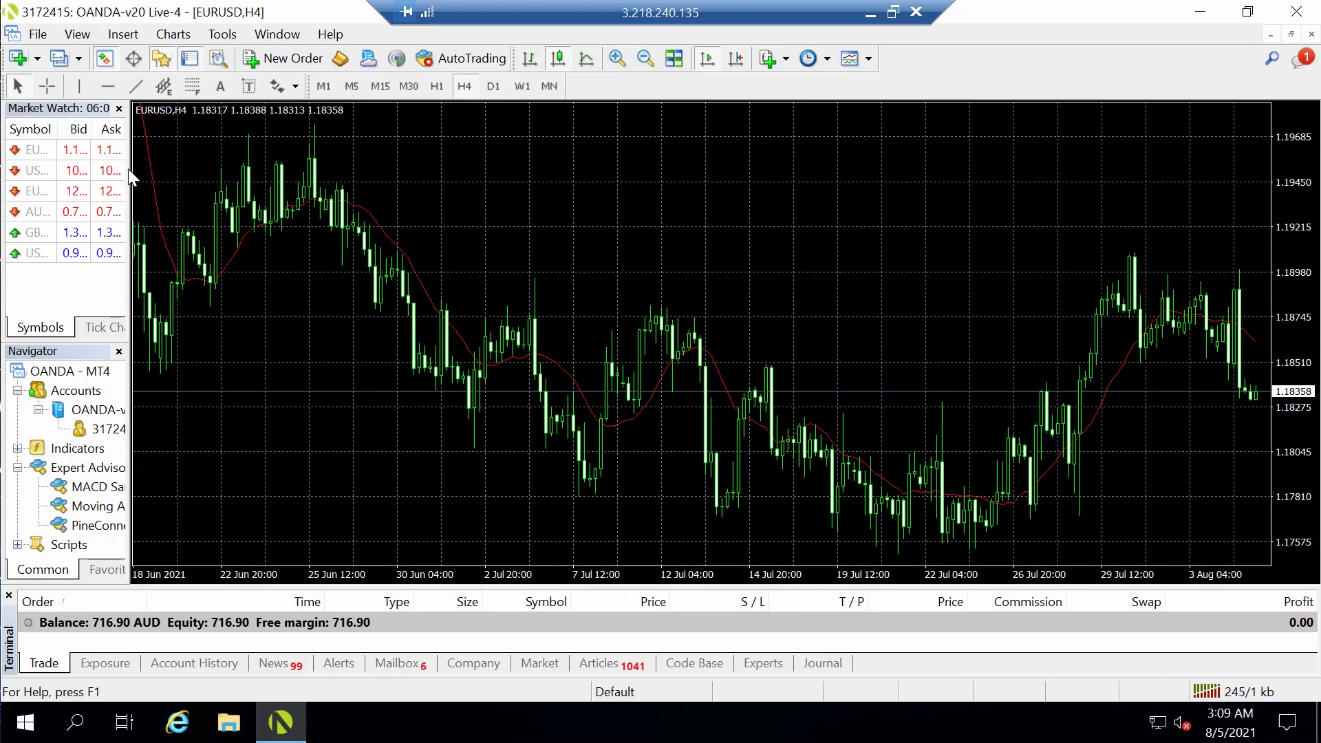
Open the broker's symbol list and look through the instruments in Group5-f
left_click(76, 34)
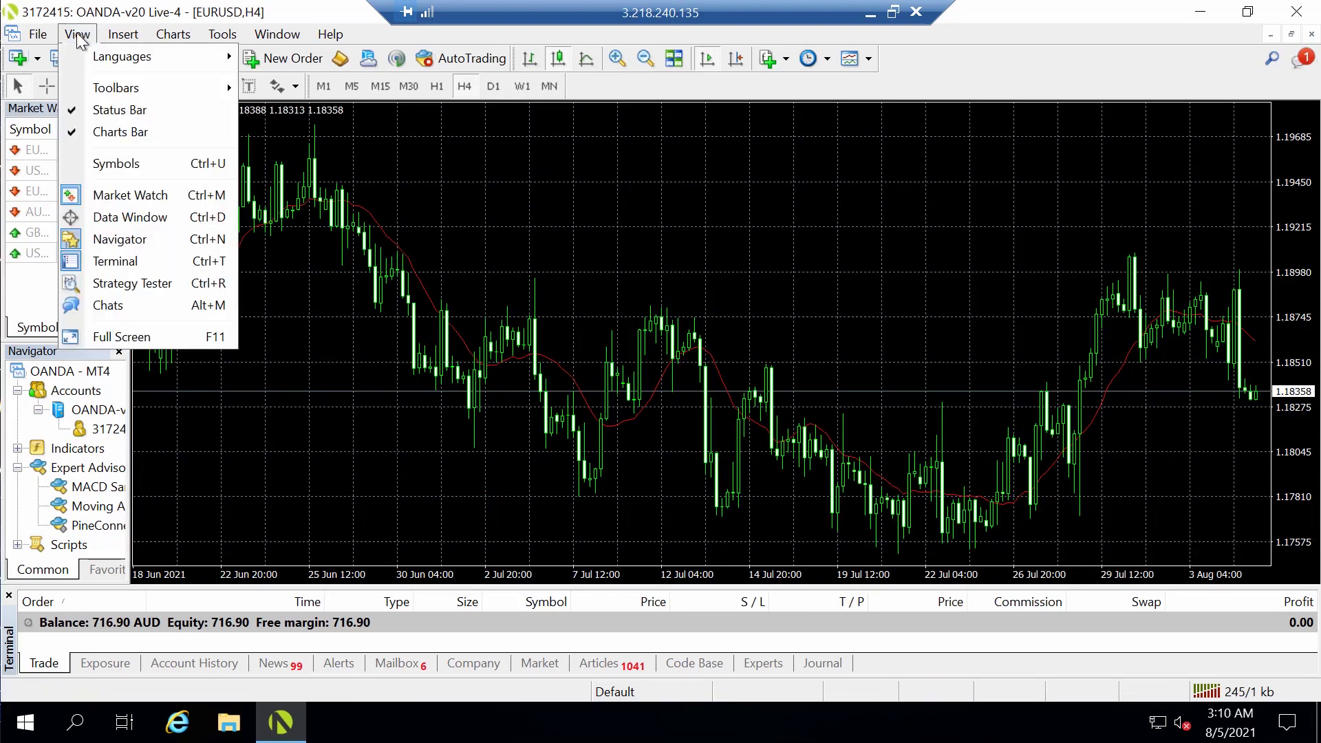
left_click(167, 160)
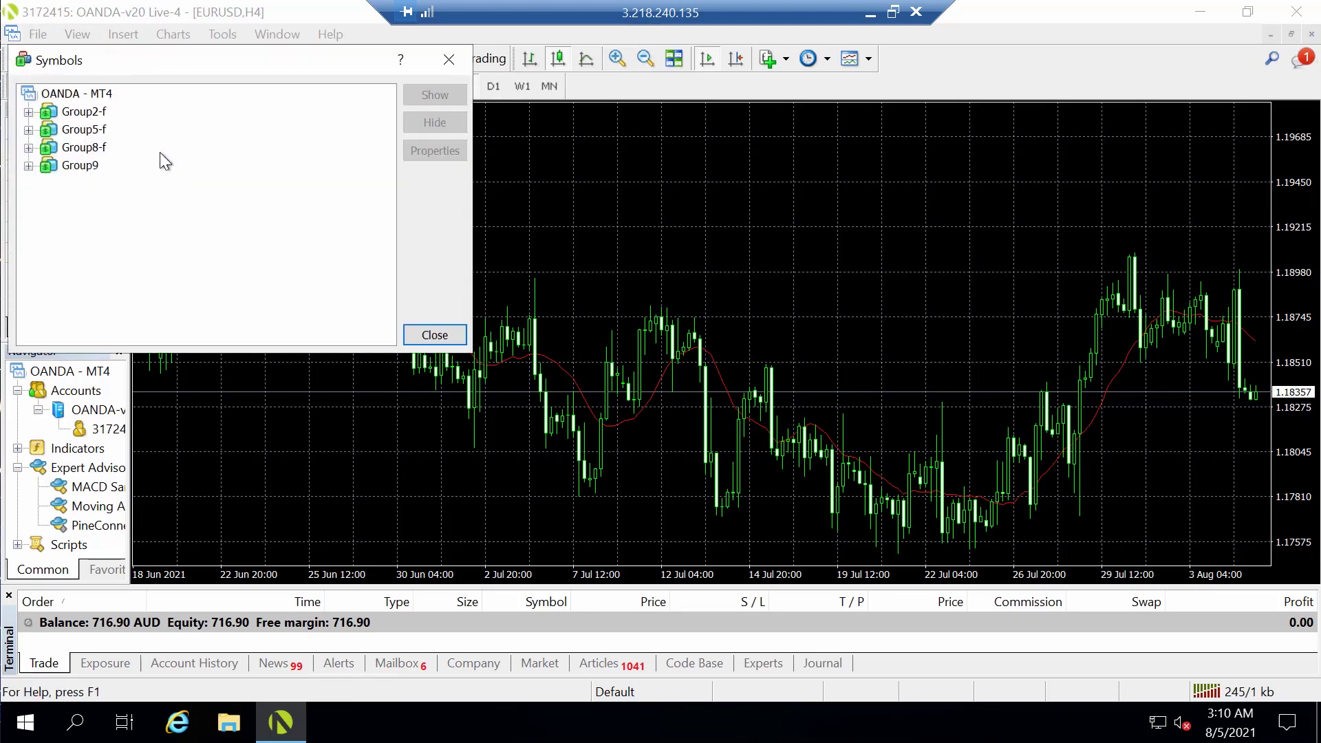
left_click(28, 112)
left_click(28, 95)
left_click(28, 130)
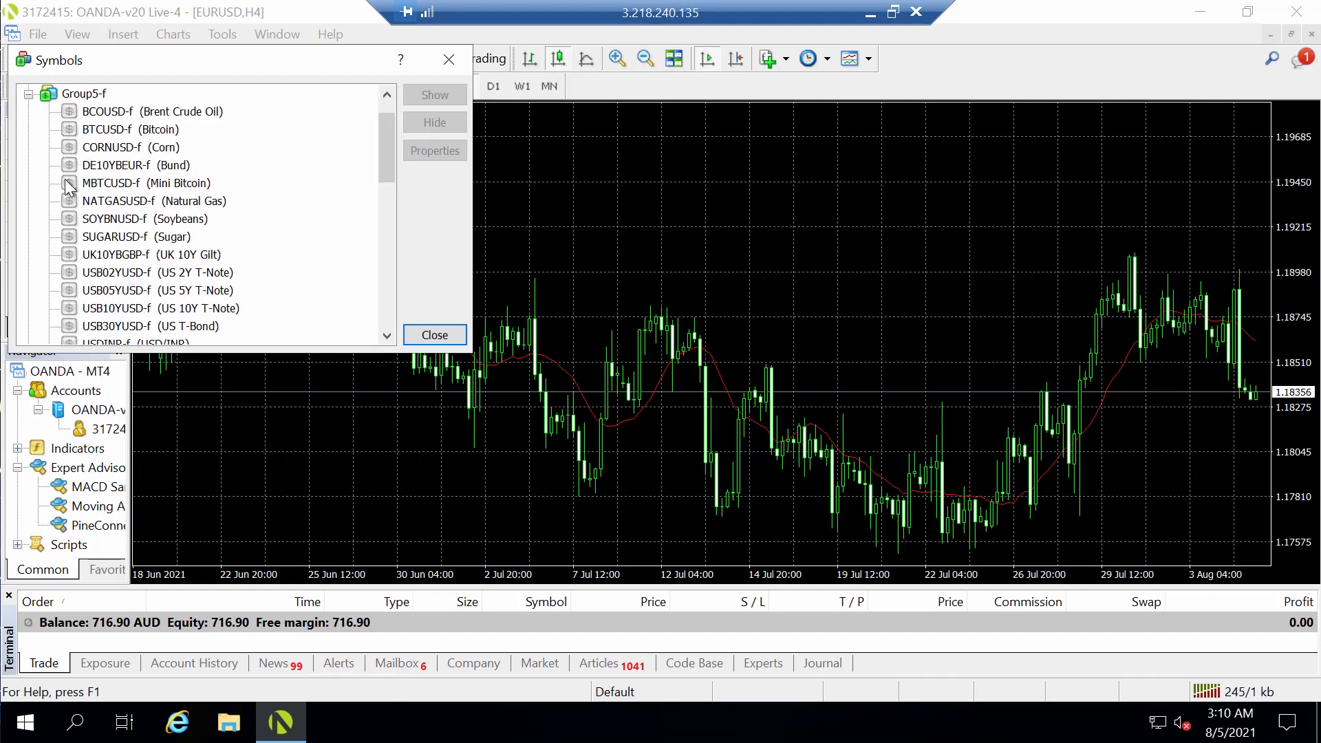
scroll(352, 211, "down", 4)
scroll(390, 213, "down", 6)
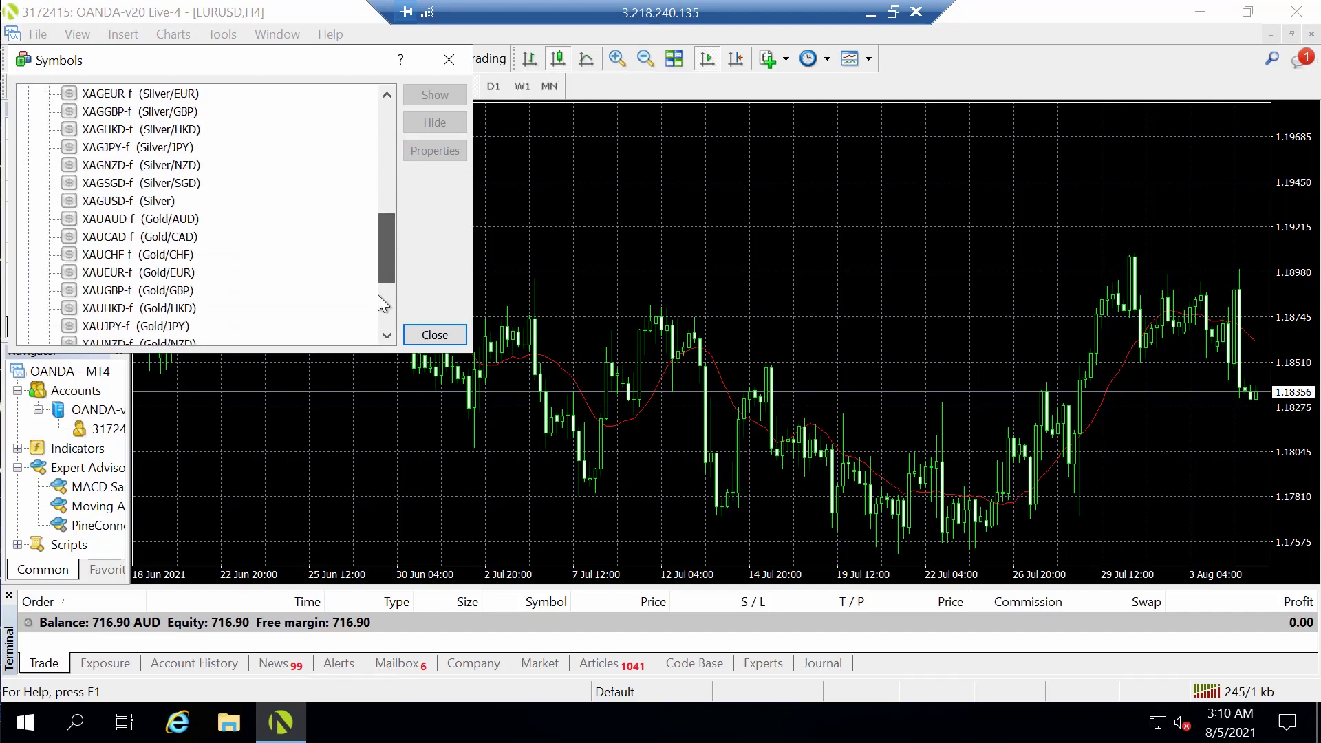
scroll(378, 241, "up", 9)
scroll(379, 99, "up", 1)
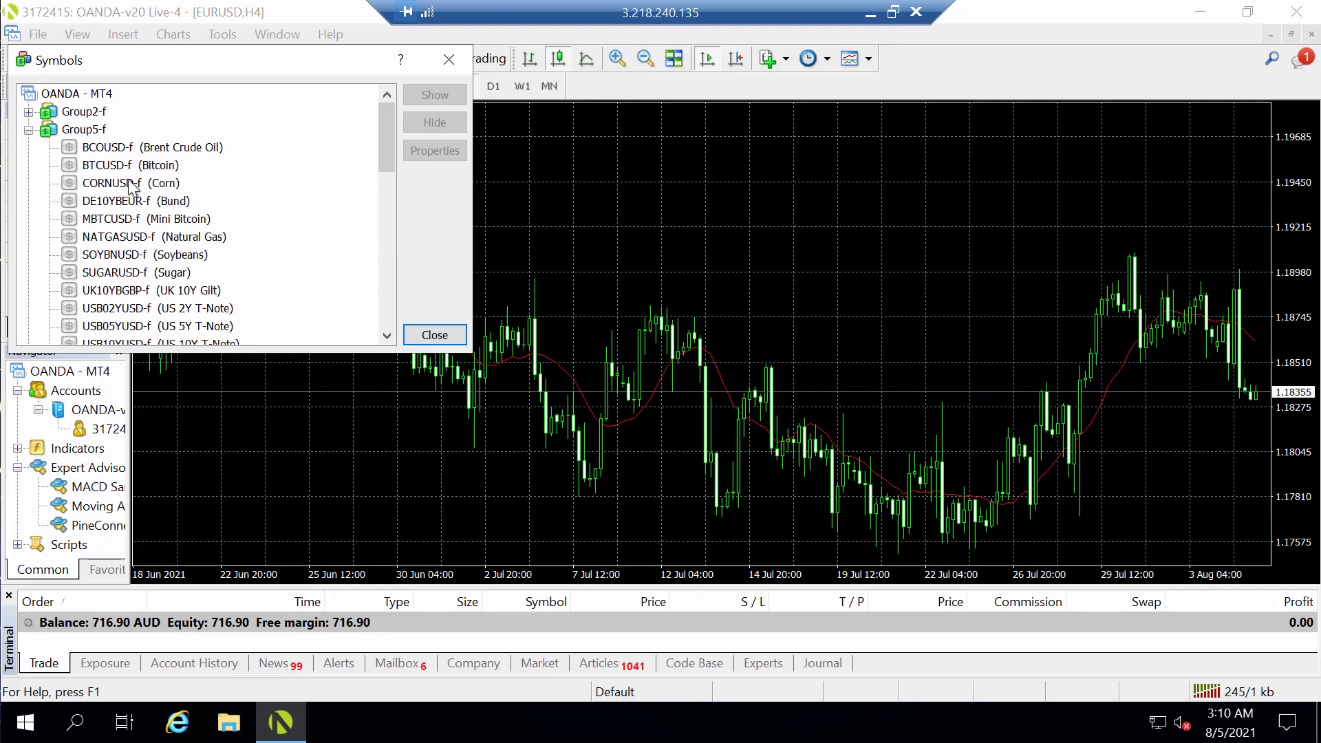
left_click(28, 130)
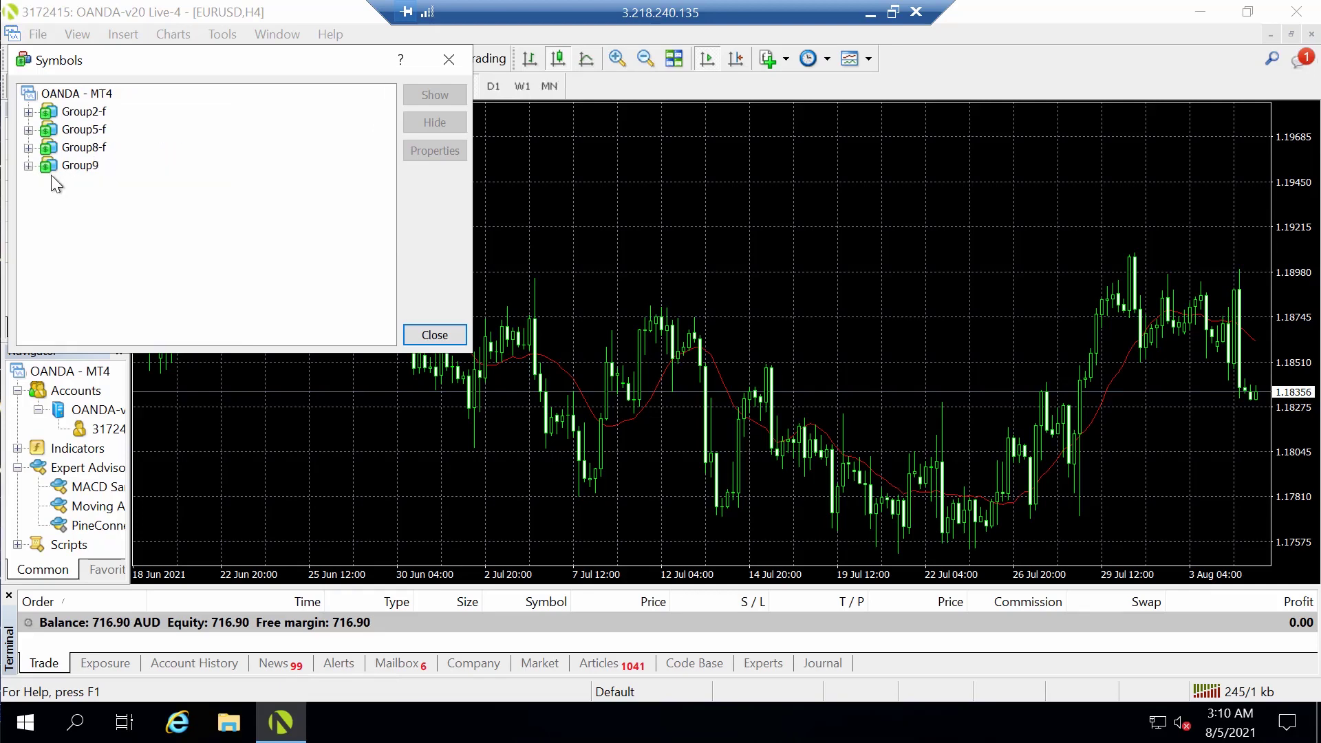
Add EURUSD-f from Group8-f to the Market Watch and close the symbol list
left_click(29, 147)
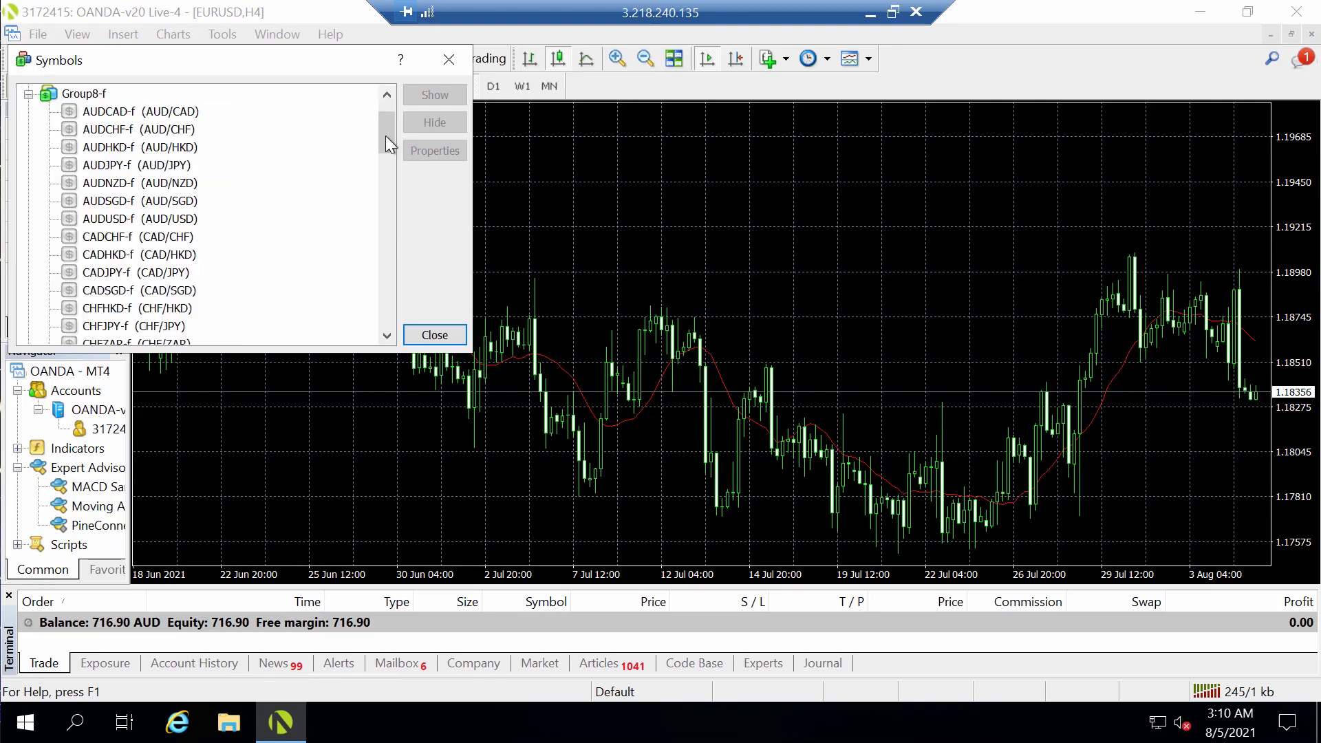
left_click_drag(386, 136, 389, 192)
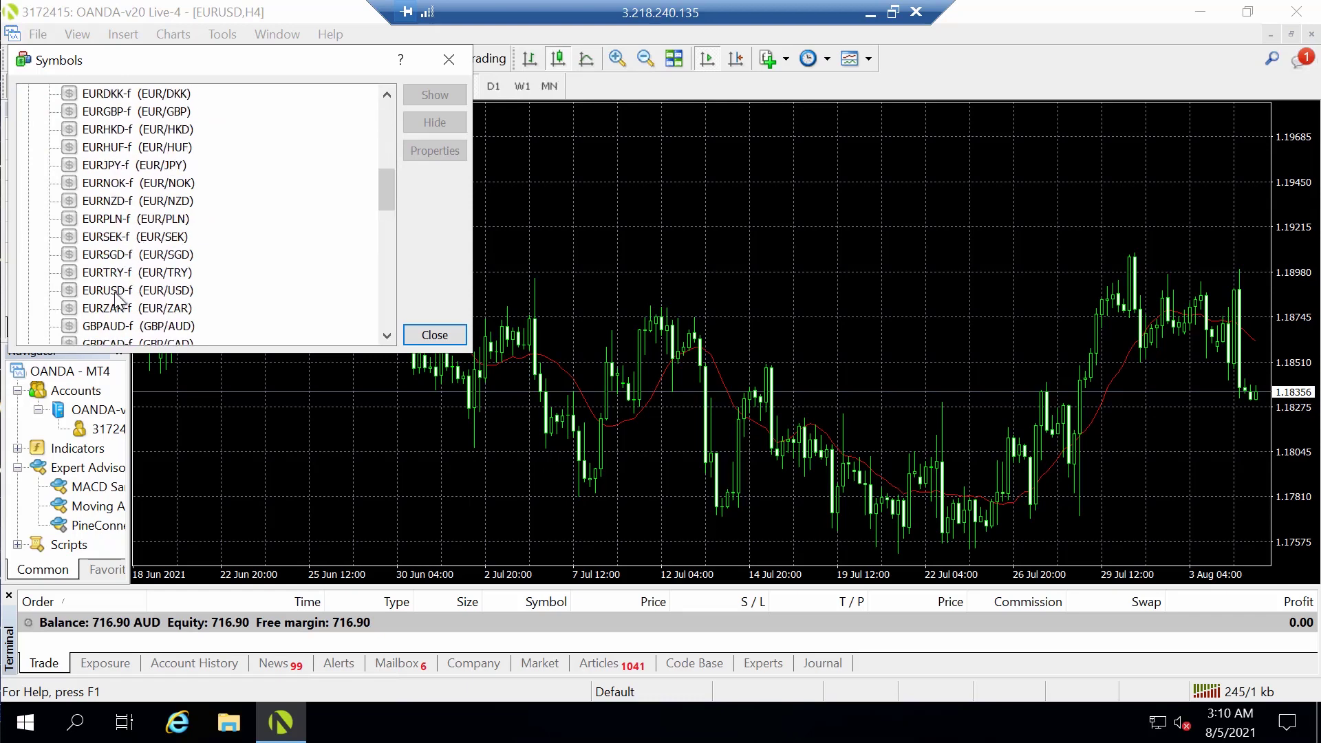
left_click(138, 291)
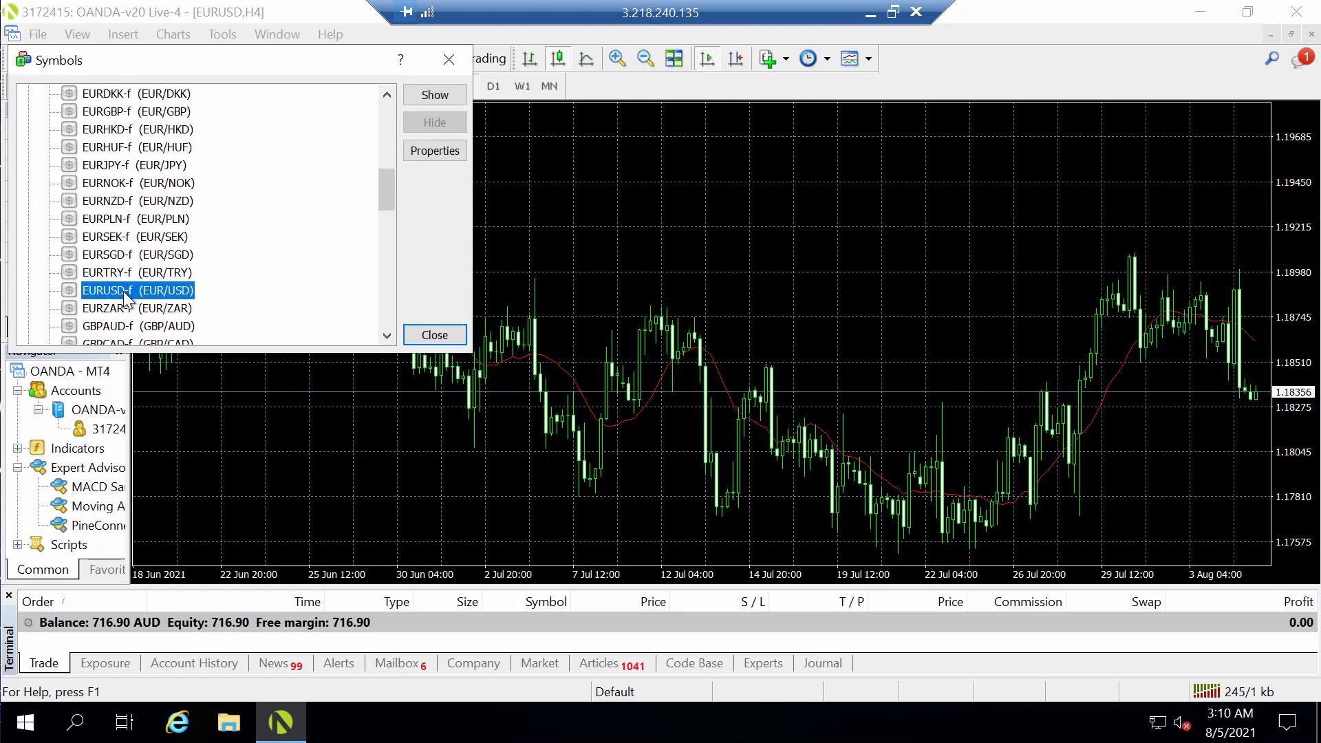
double_click(123, 291)
left_click(427, 335)
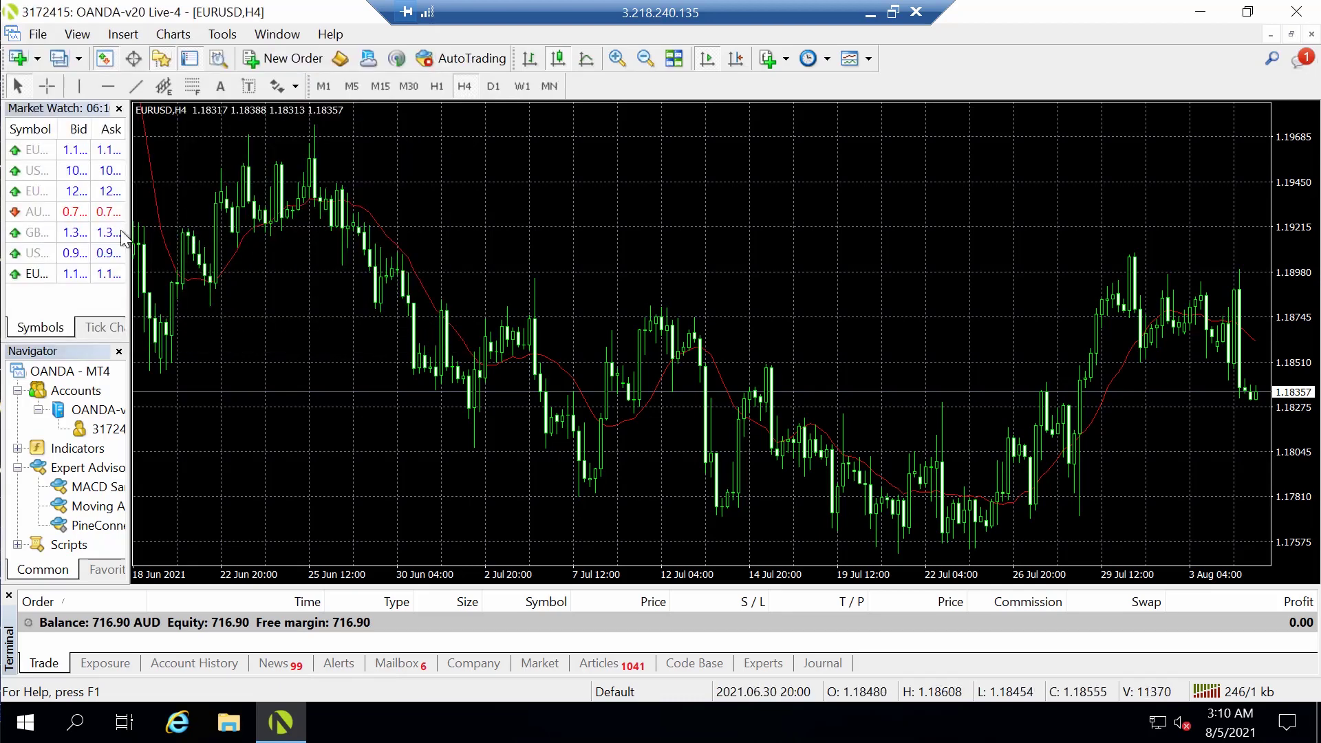
Widen the Market Watch so the full symbol names fit and open a chart for EURUSD-f
left_click(48, 271)
left_click_drag(126, 146, 201, 143)
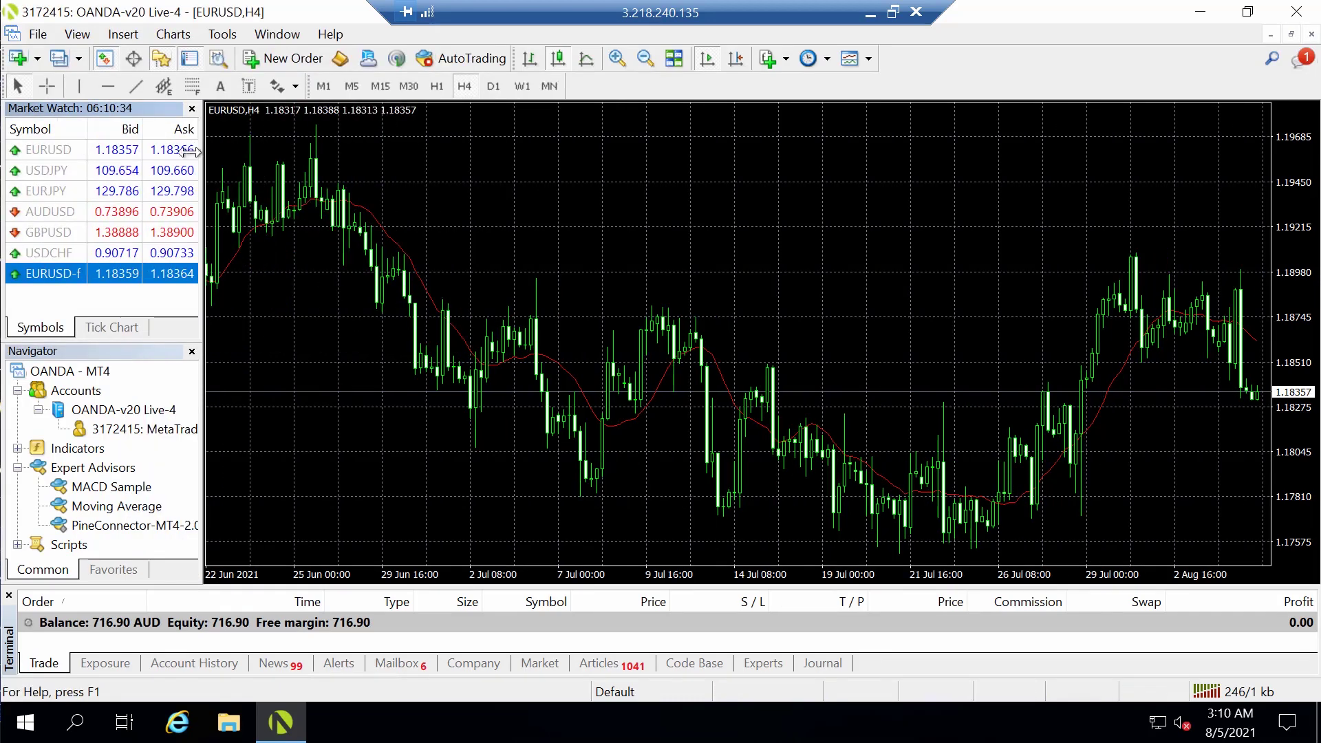
right_click(65, 278)
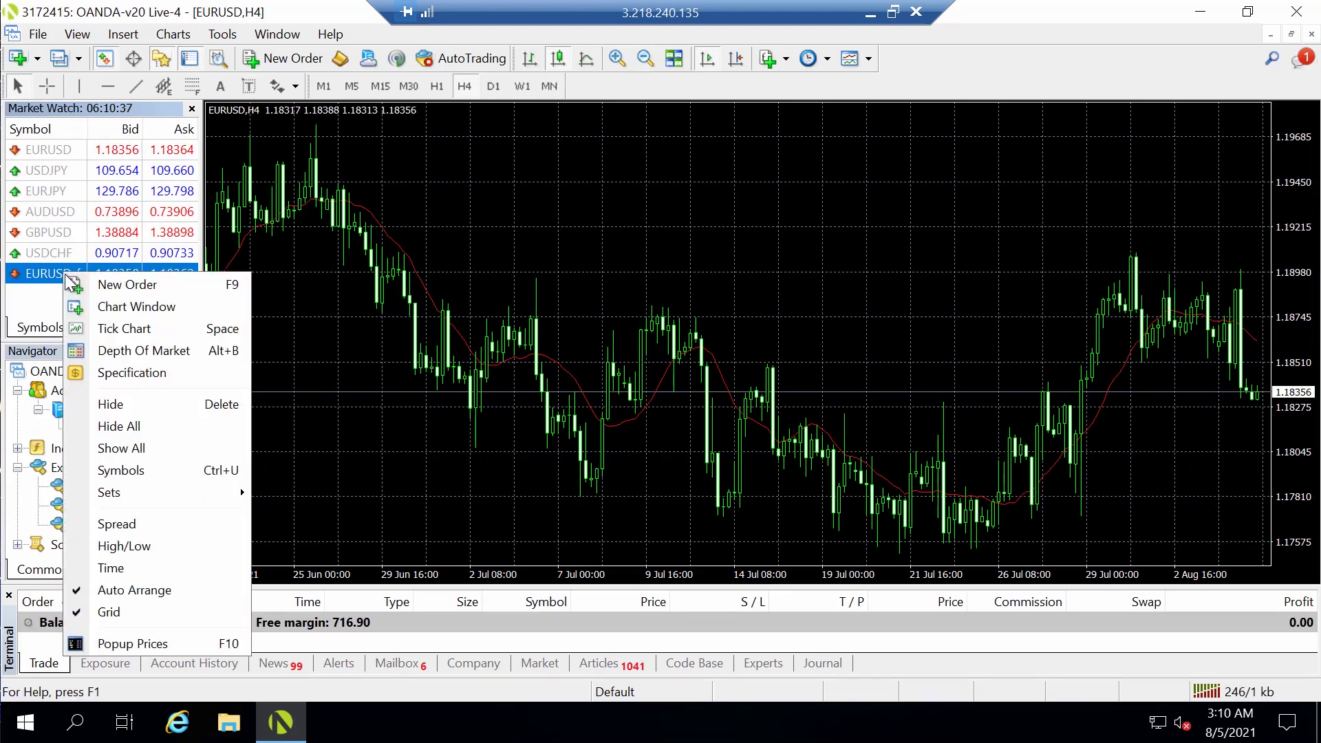
left_click(123, 307)
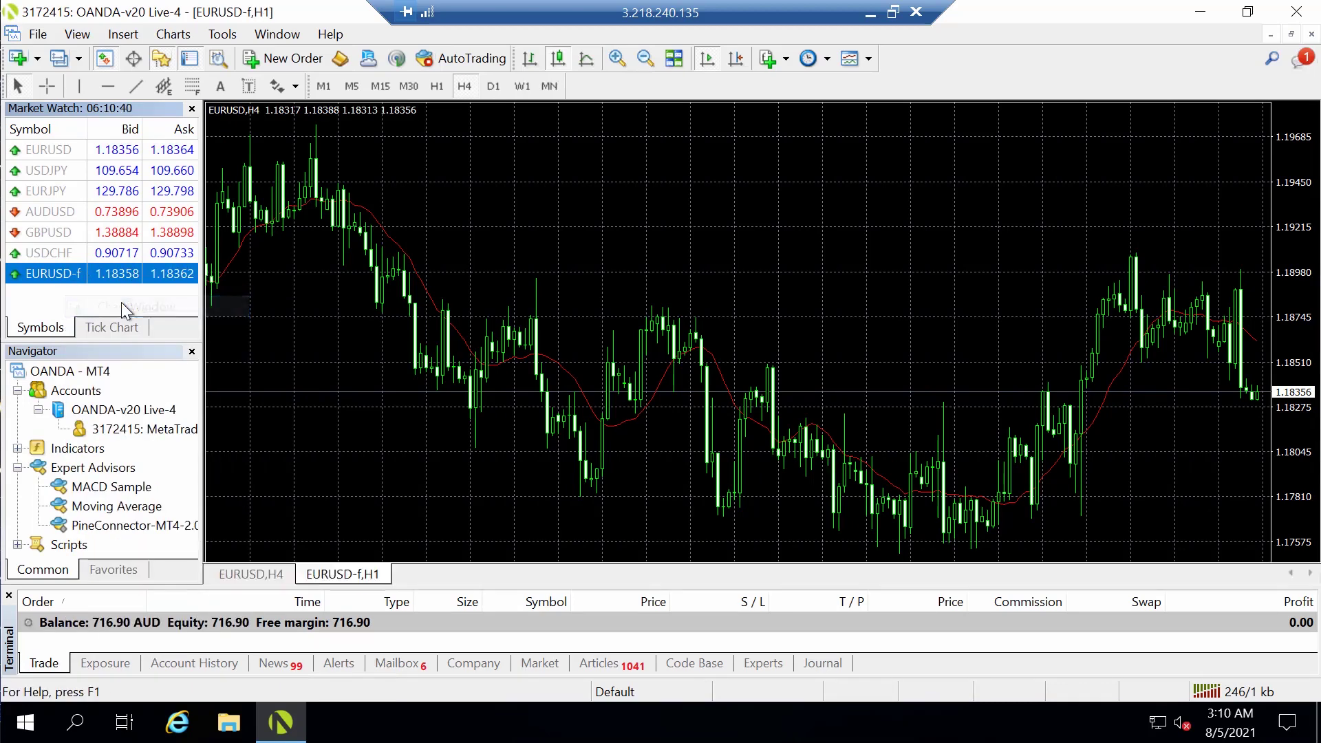
Close the old EURUSD H4 chart, leaving only the EURUSD-f chart open
left_click(267, 573)
right_click(278, 582)
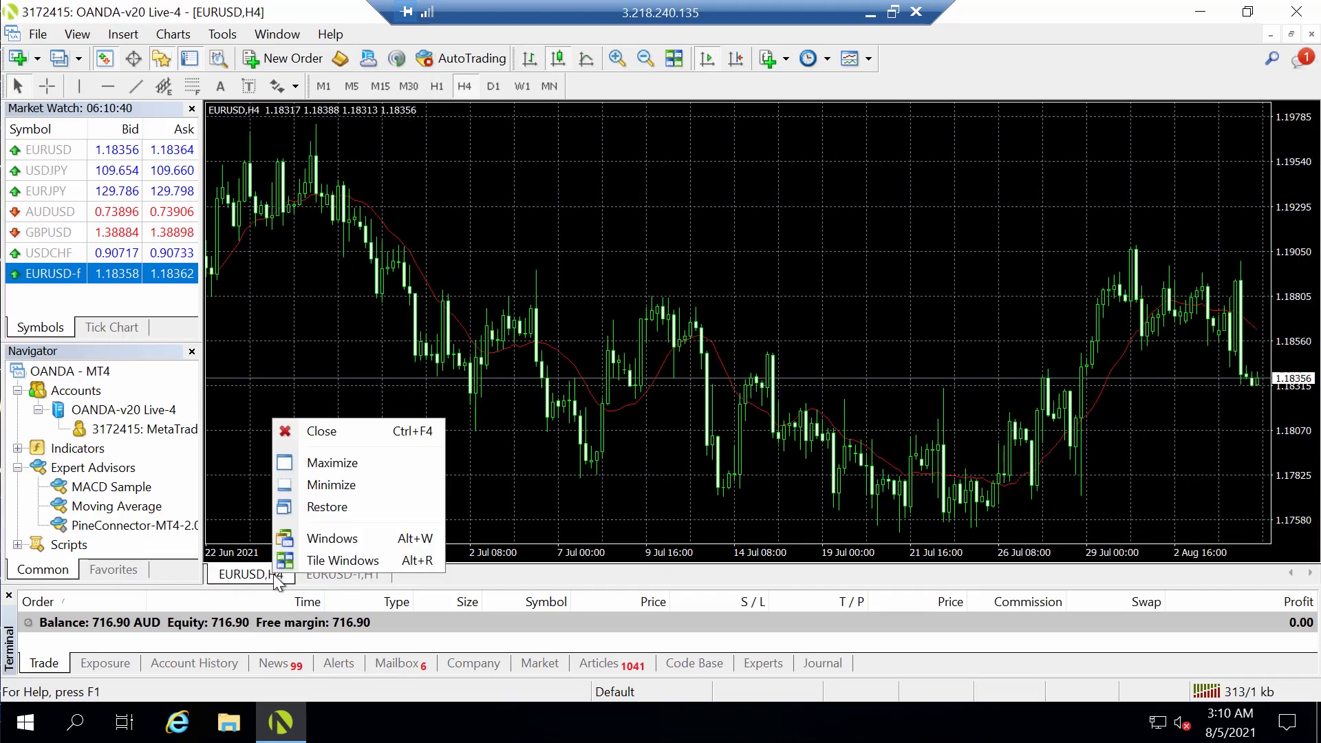
left_click(311, 432)
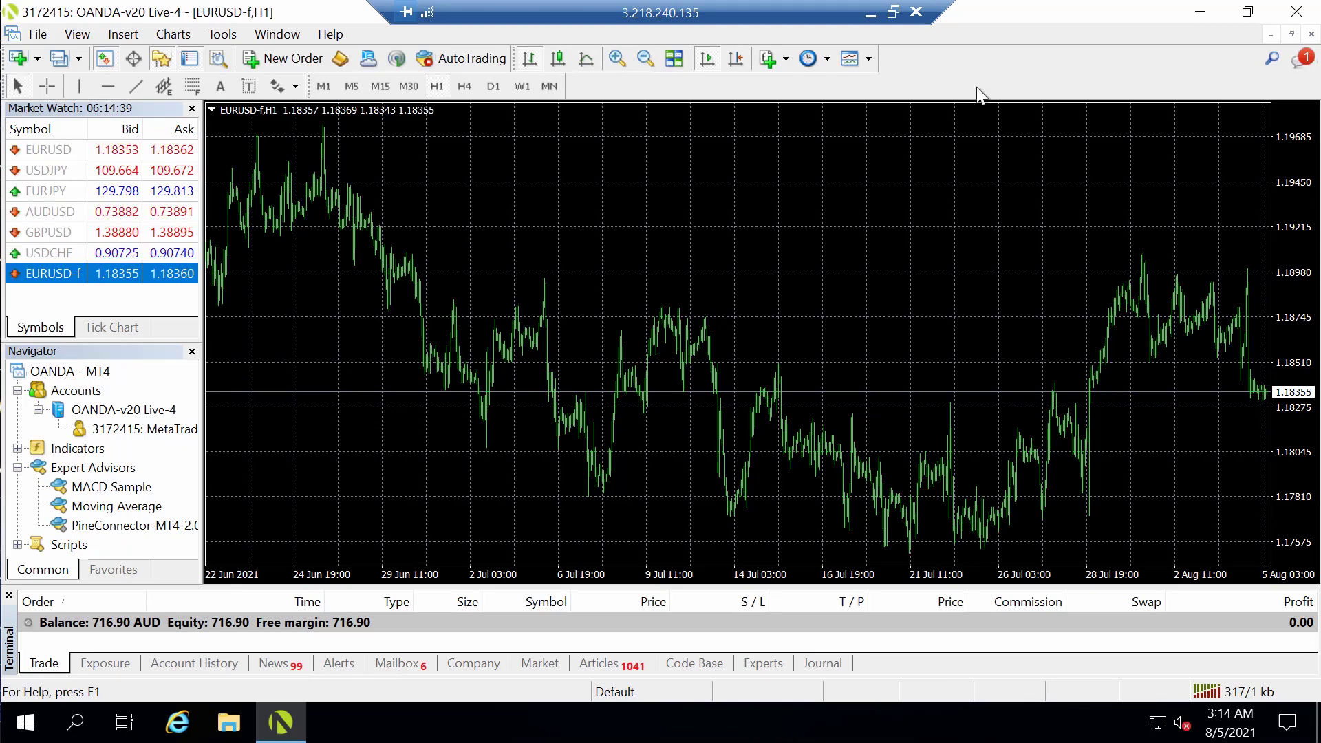
Allow automated trading and DLL imports in the terminal's expert advisor options and save them
left_click(223, 34)
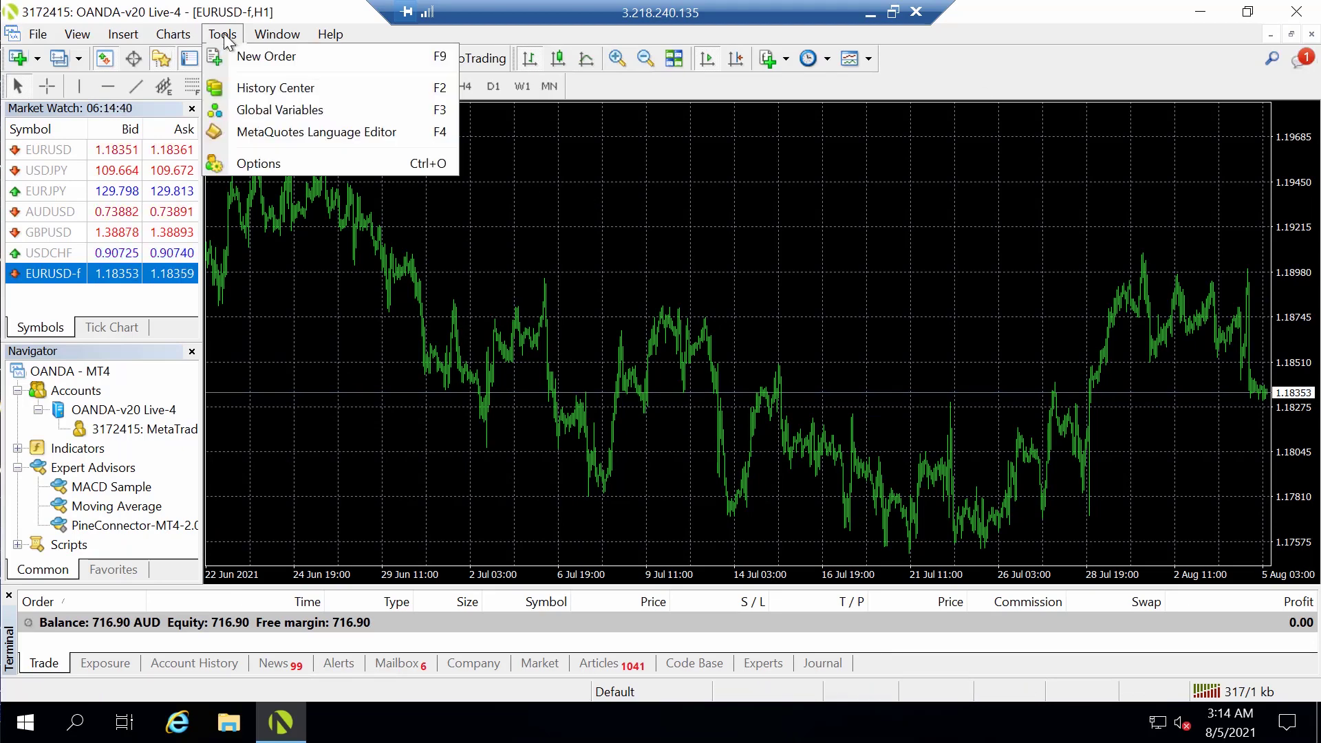
left_click(285, 164)
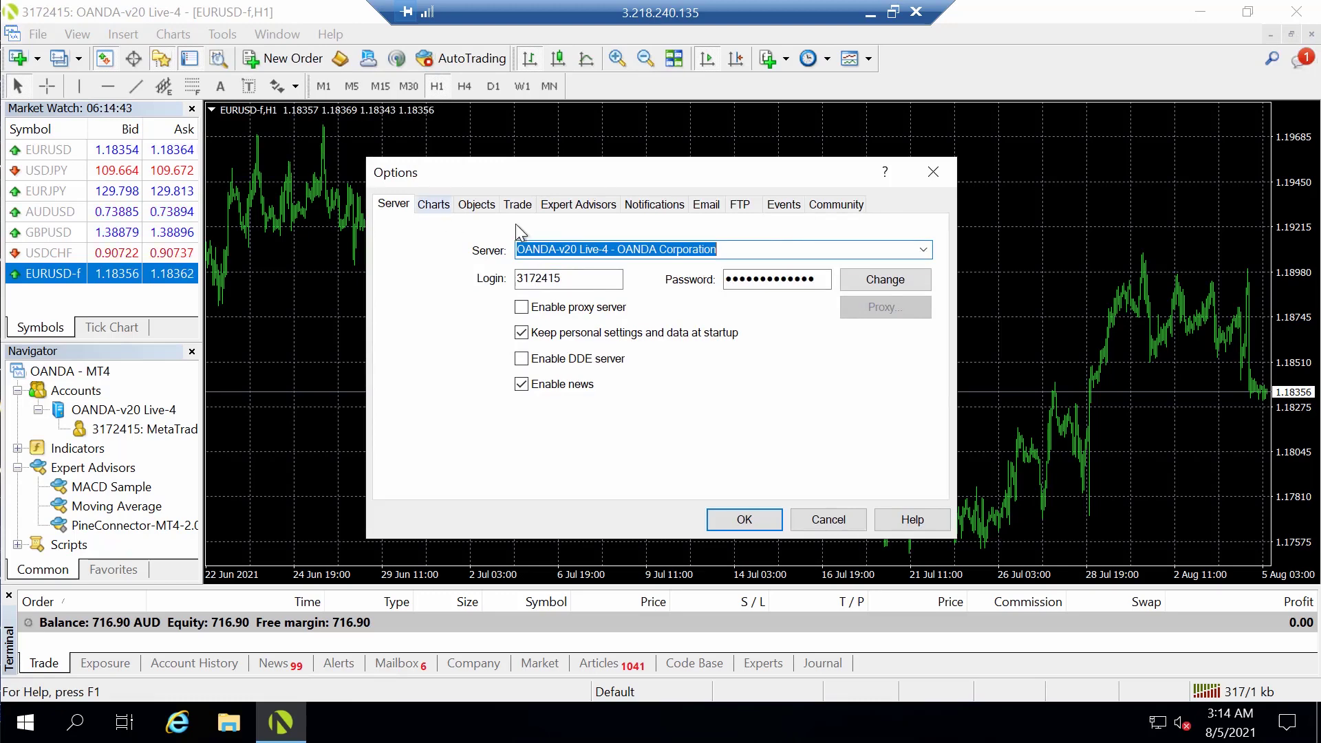
left_click(582, 207)
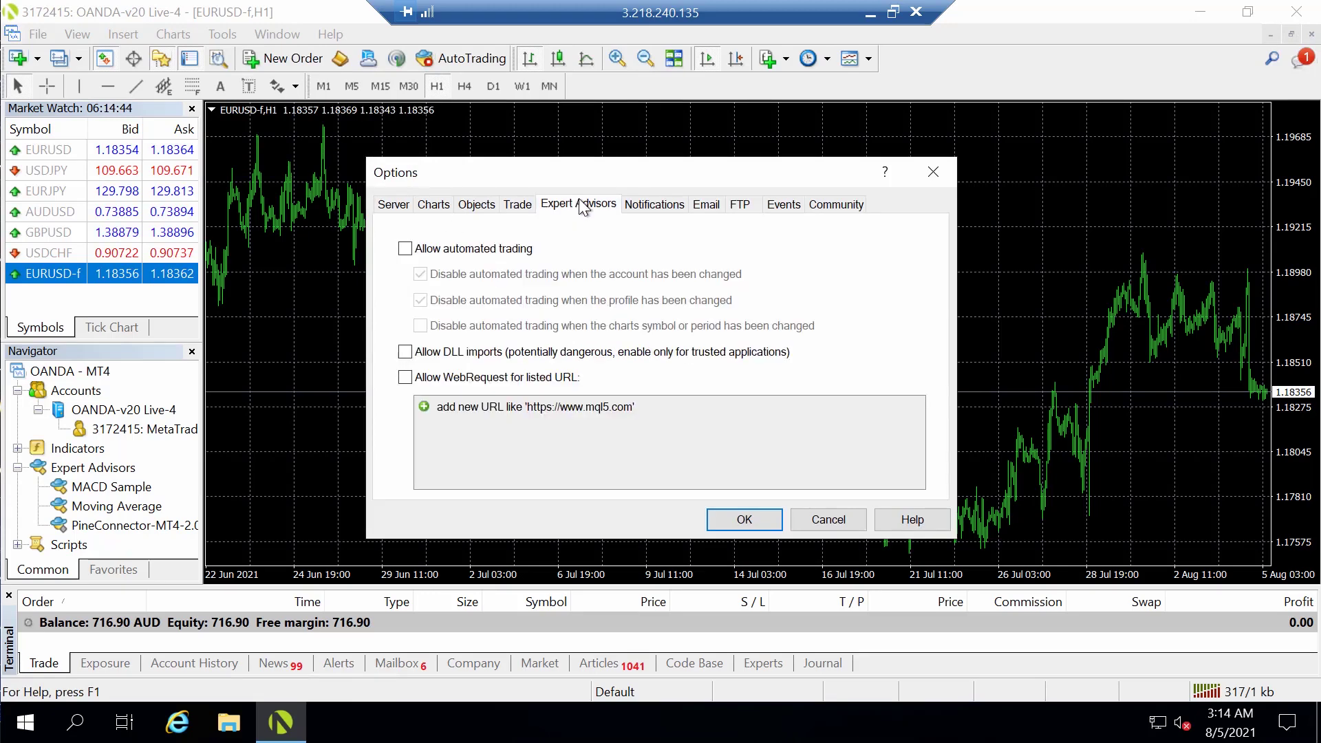
left_click(406, 249)
left_click(405, 353)
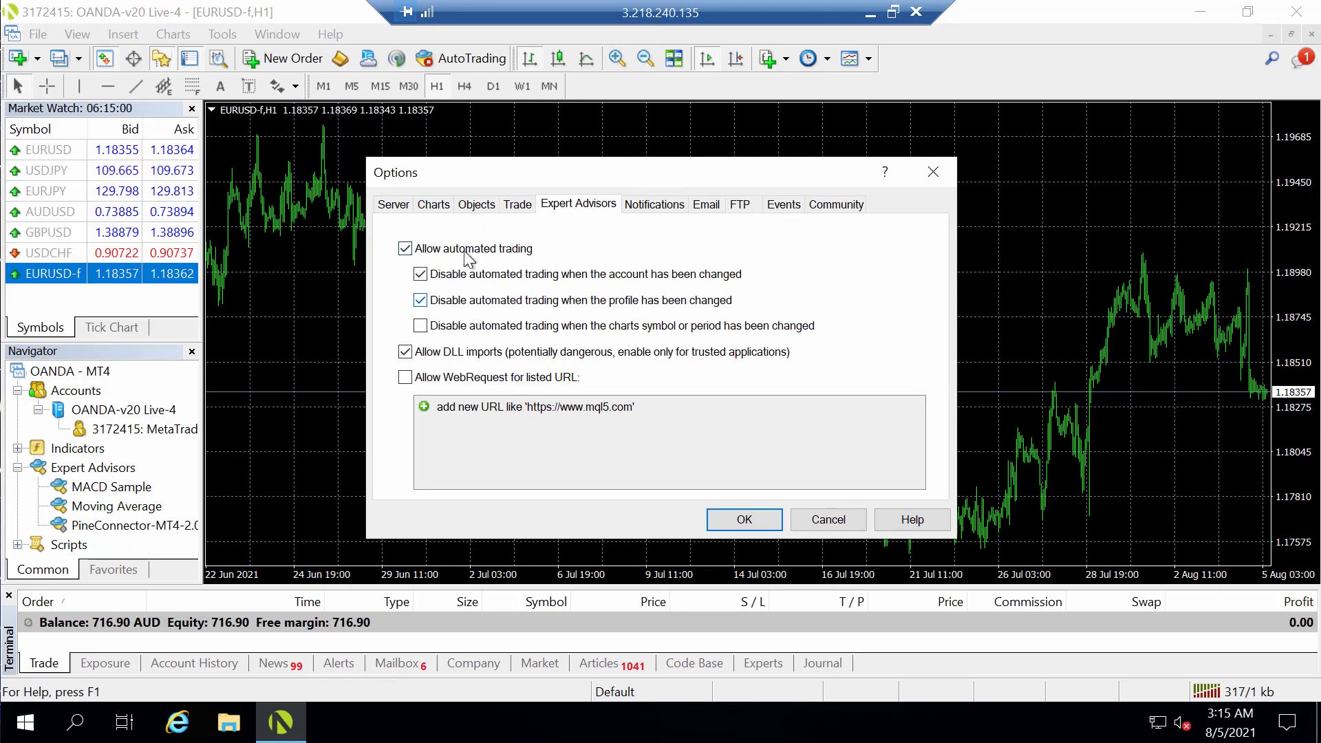
left_click(759, 523)
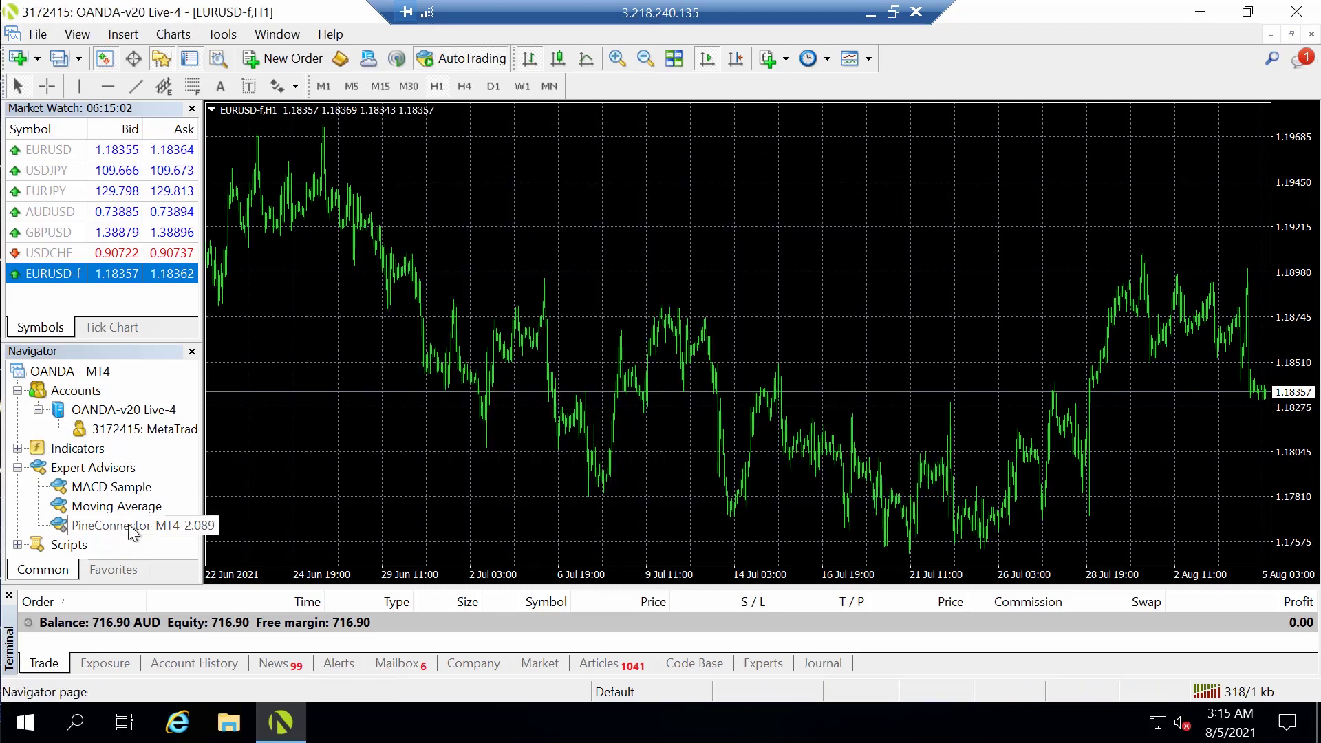
Attach the PineConnector-MT4-2.089 expert advisor to the open EURUSD-f chart
left_click_drag(130, 526, 152, 528)
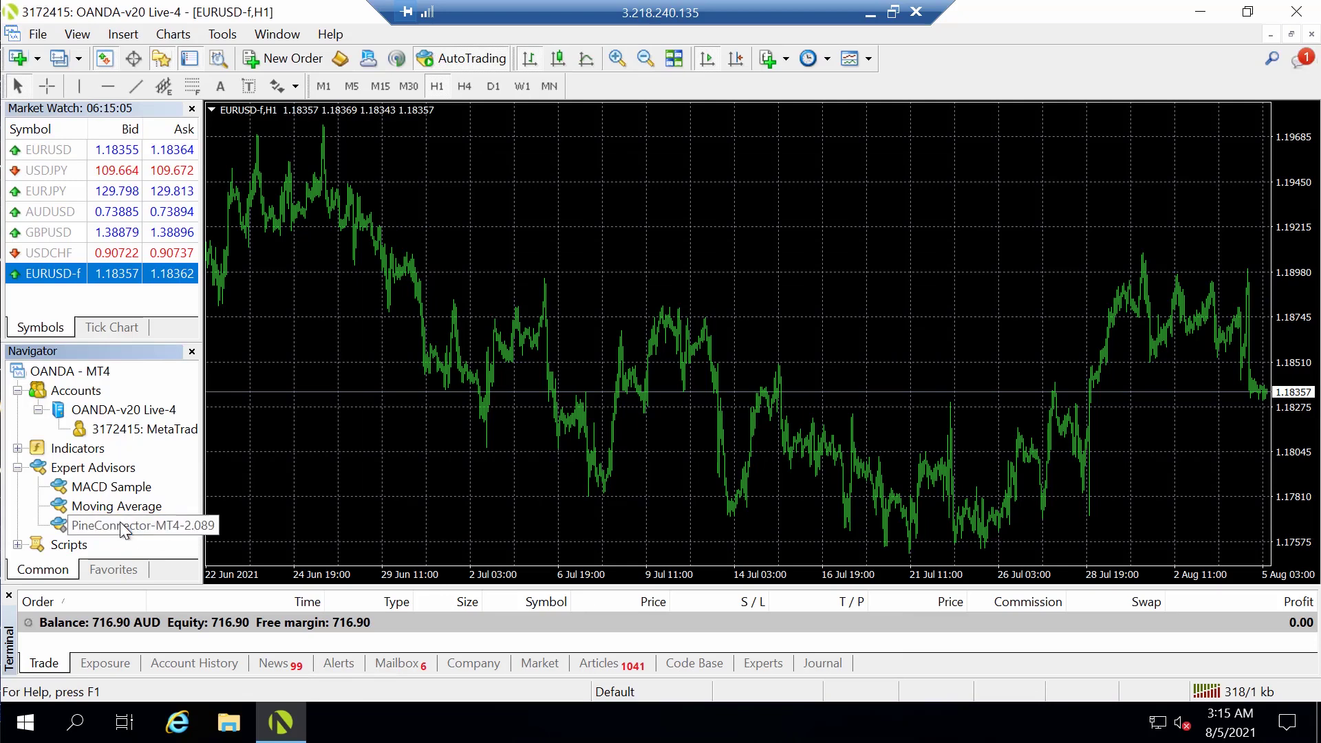
right_click(120, 522)
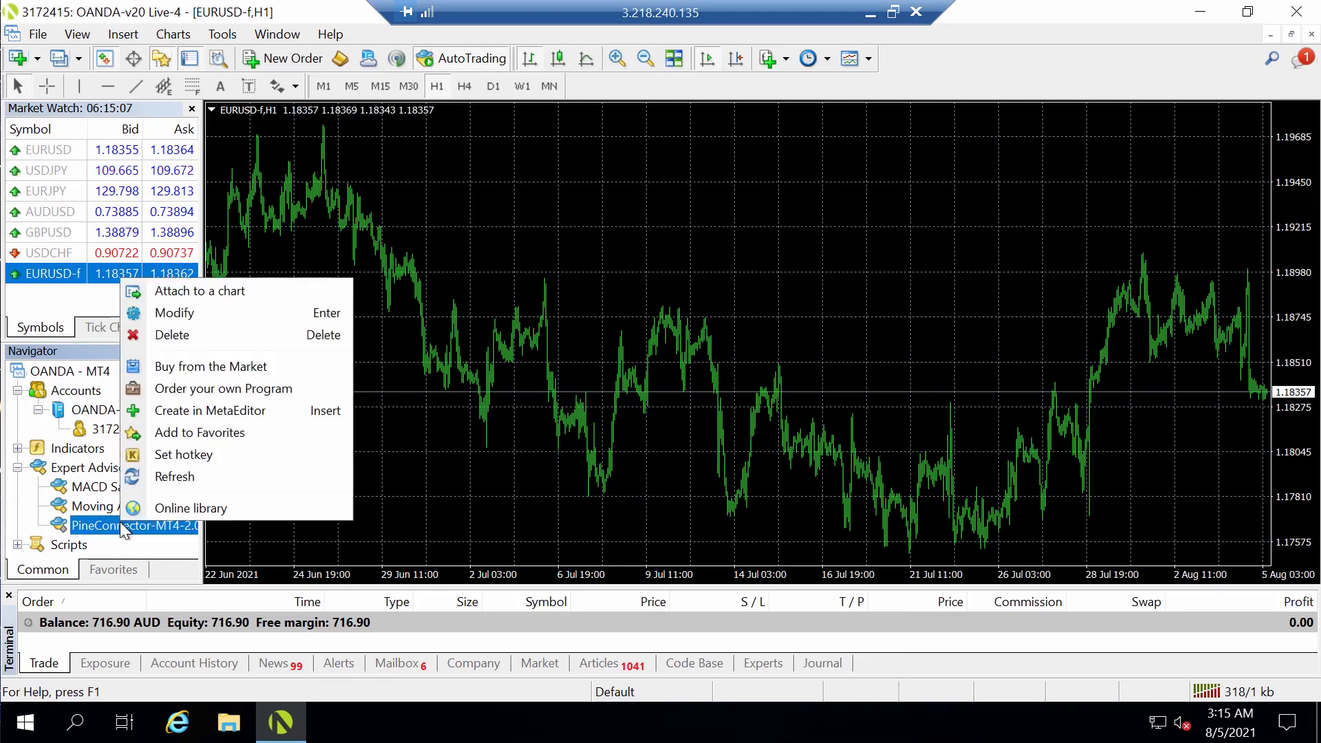
left_click(260, 290)
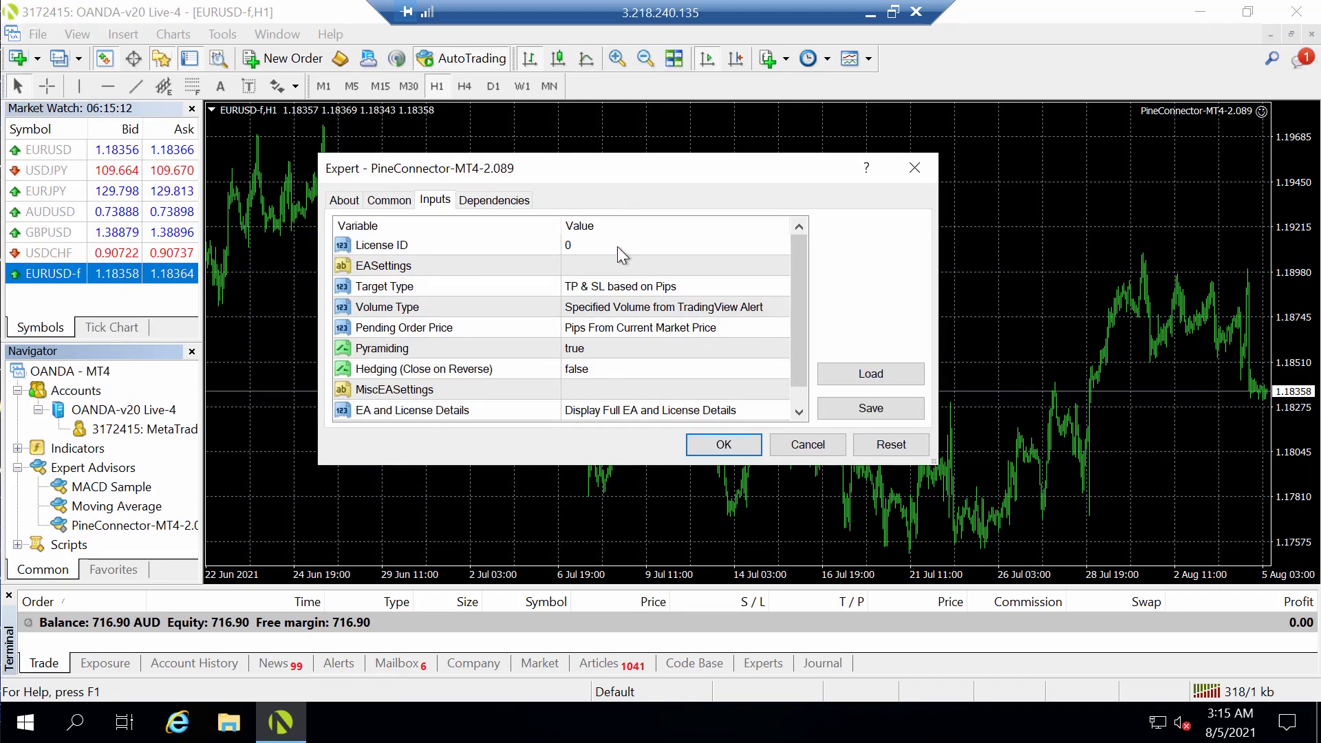
Set the expert's Target Type input to TP & SL based on Price
left_click(440, 245)
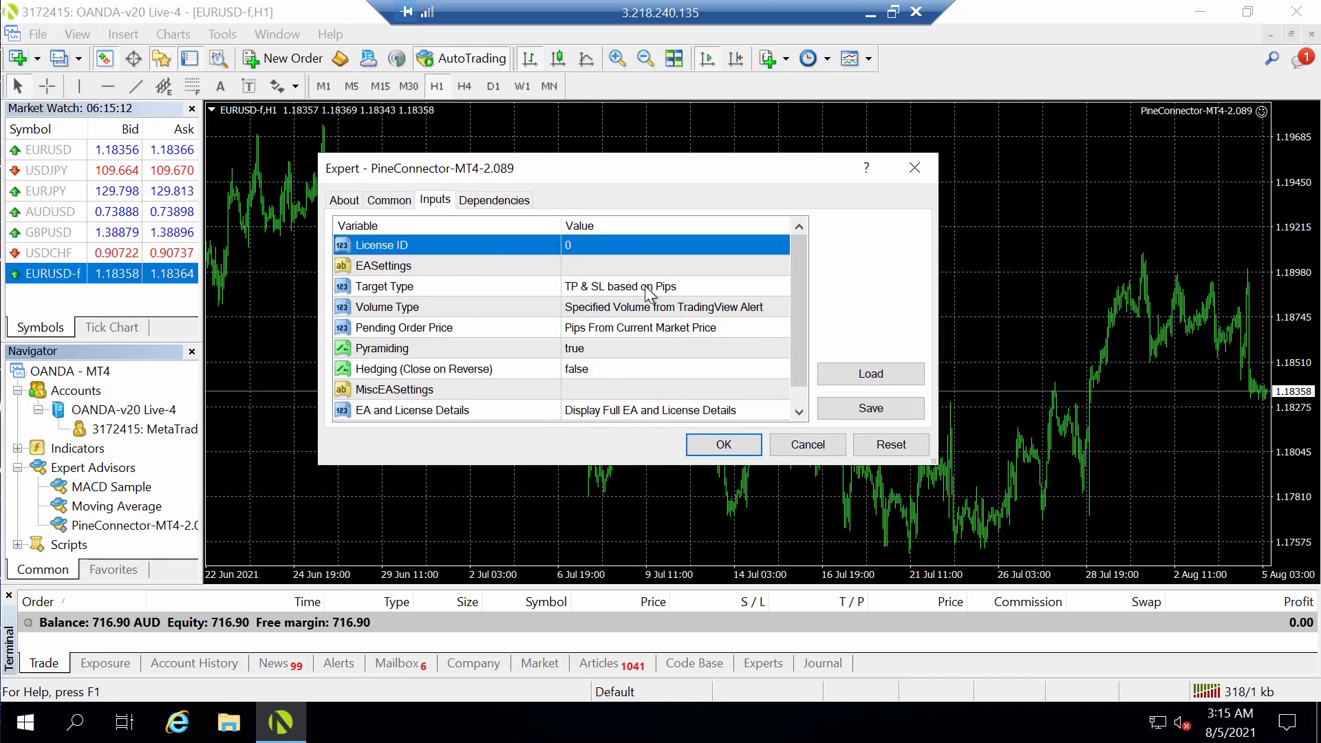
left_click(647, 287)
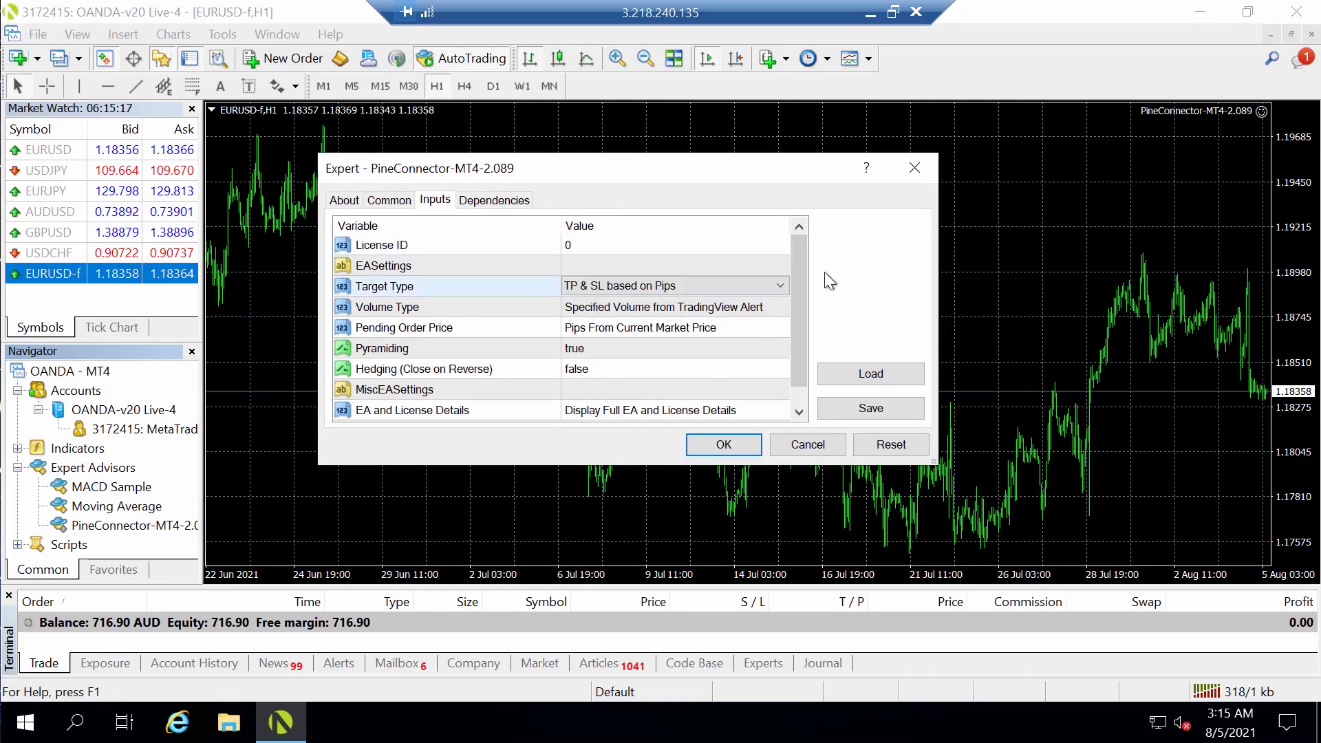
left_click(678, 292)
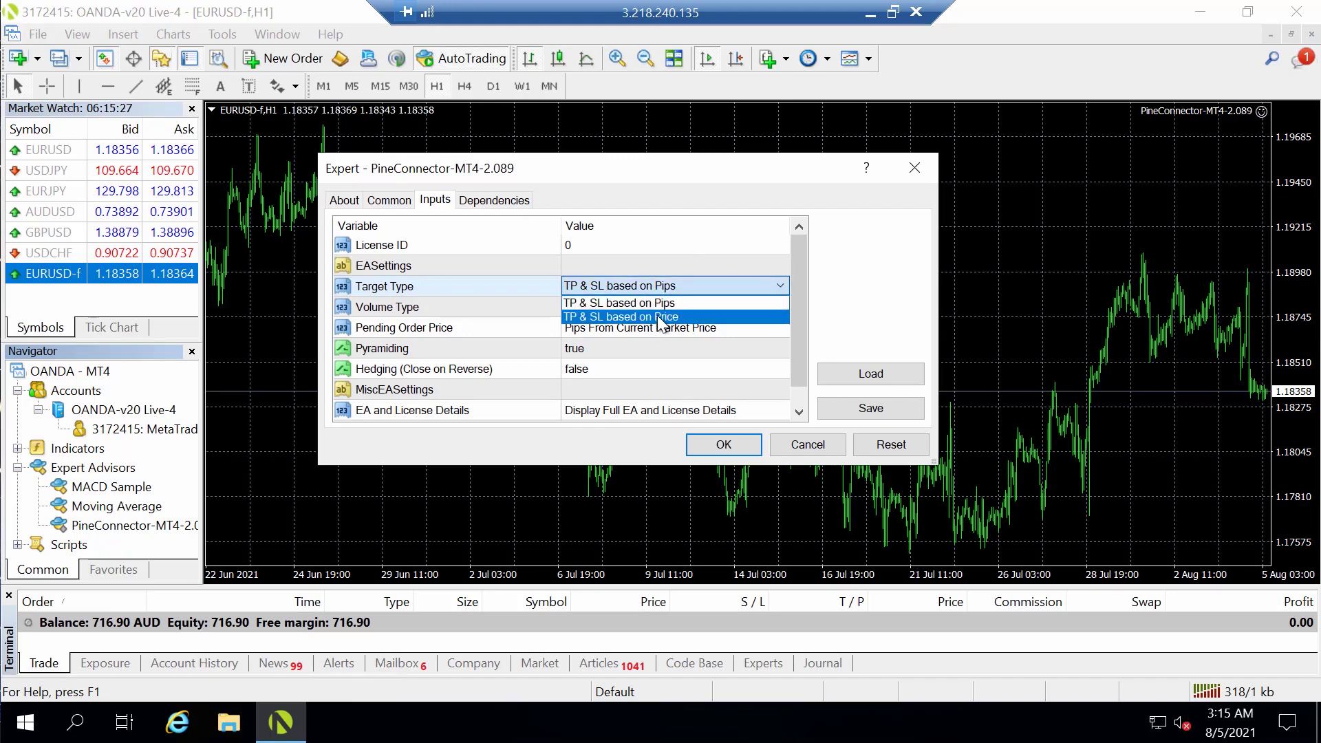
left_click(652, 319)
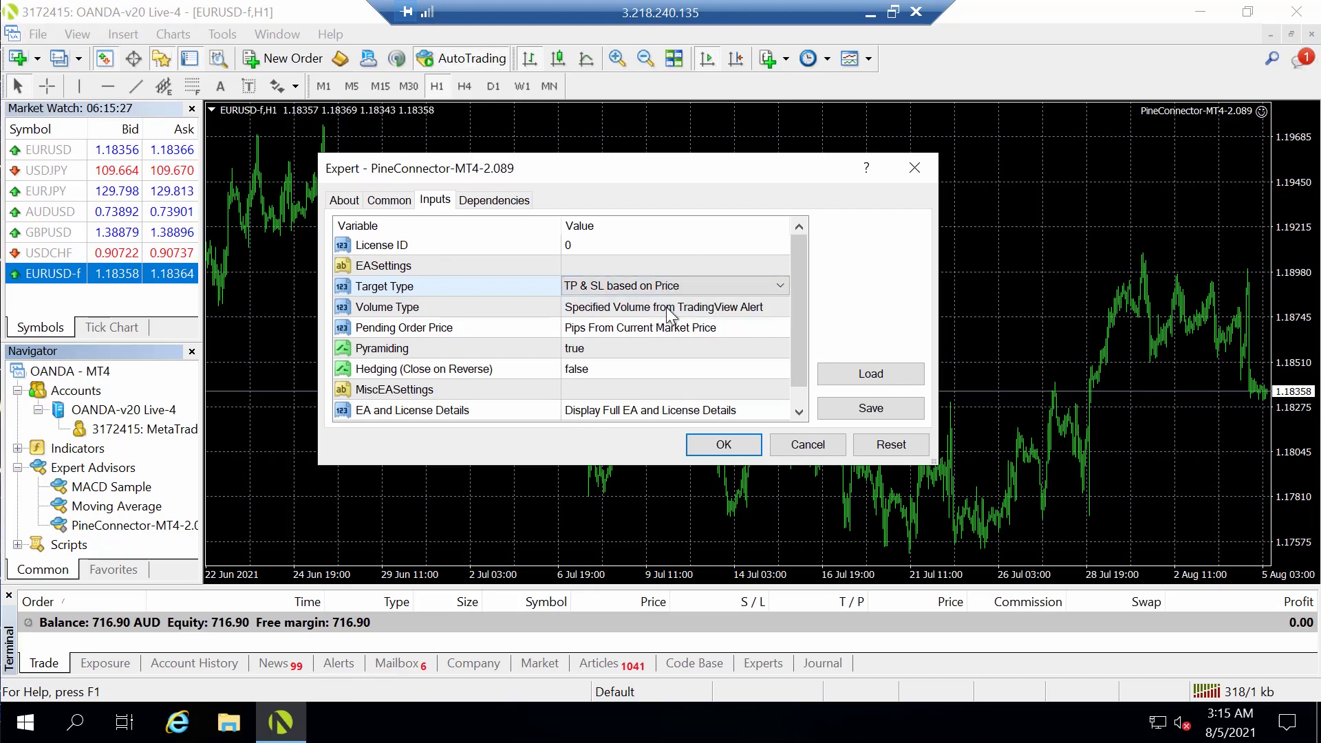
Set the expert's EA and License Details input to Display only the License Expiry Date
left_click(651, 310)
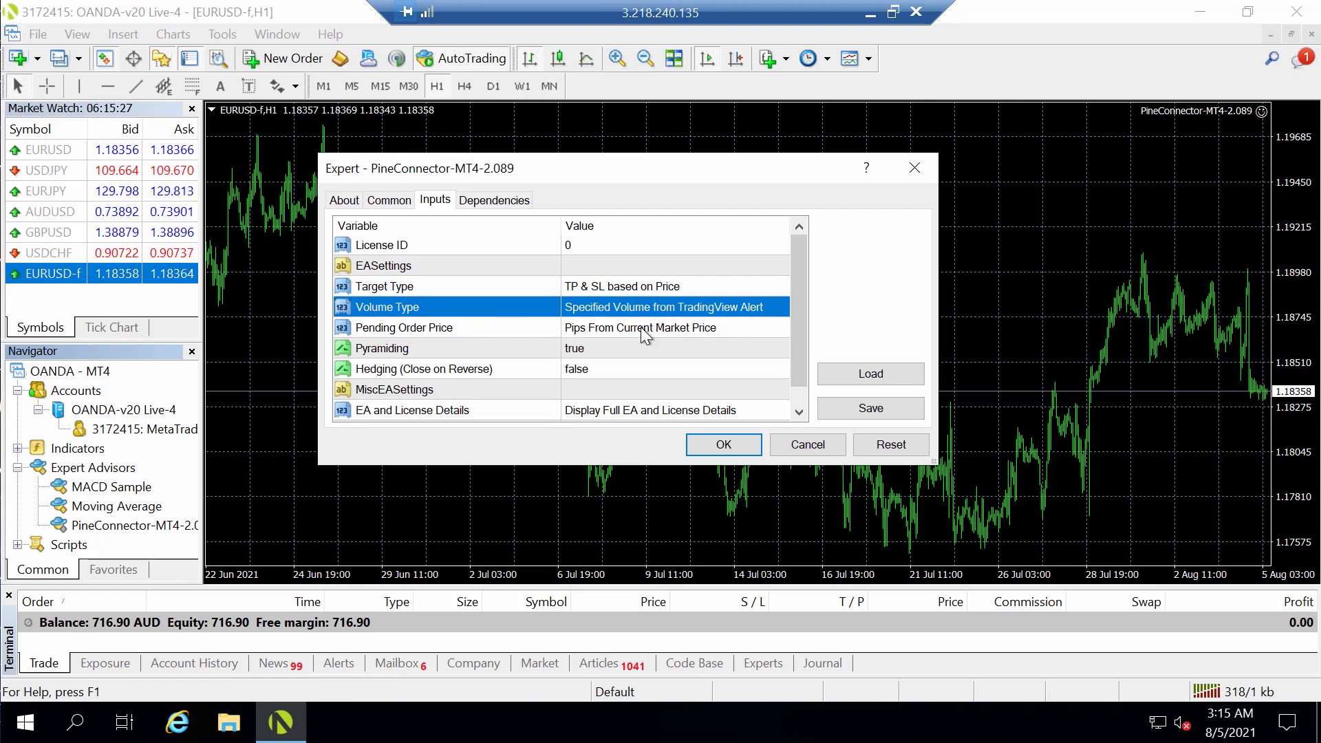
left_click(599, 328)
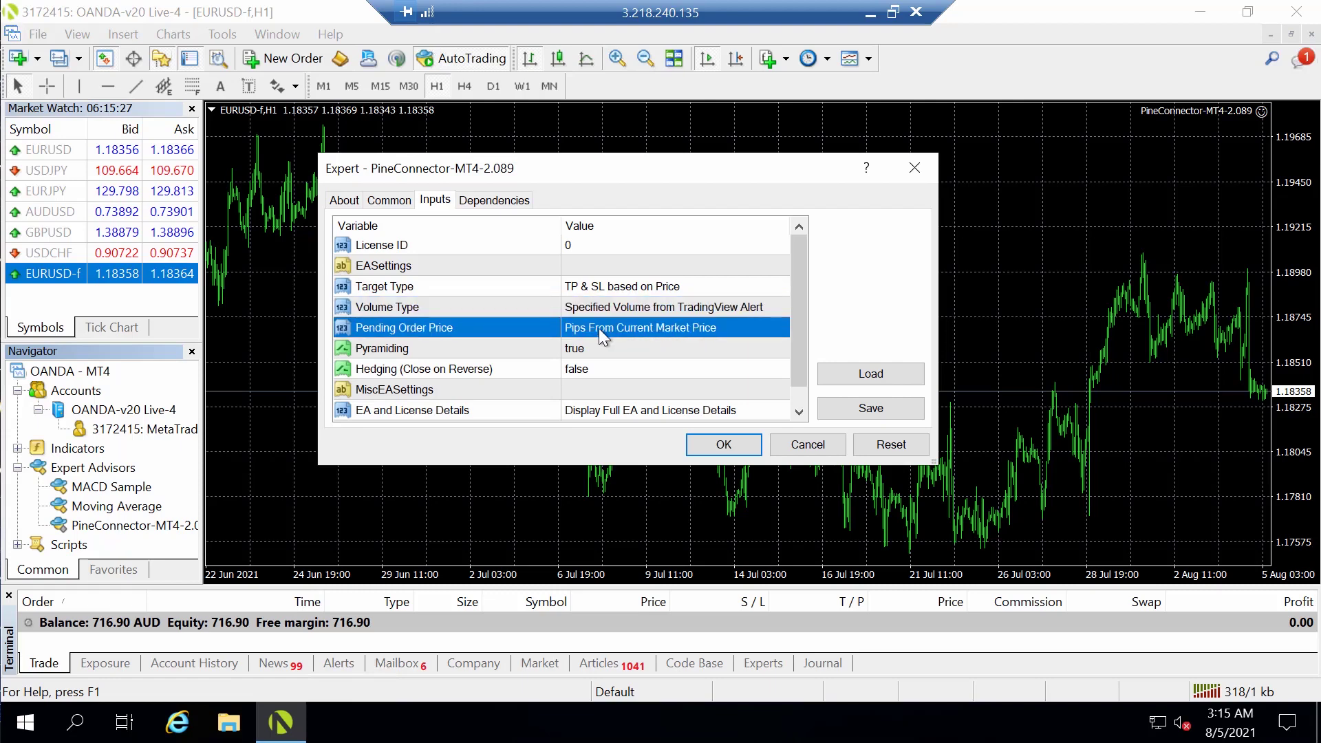
left_click(659, 411)
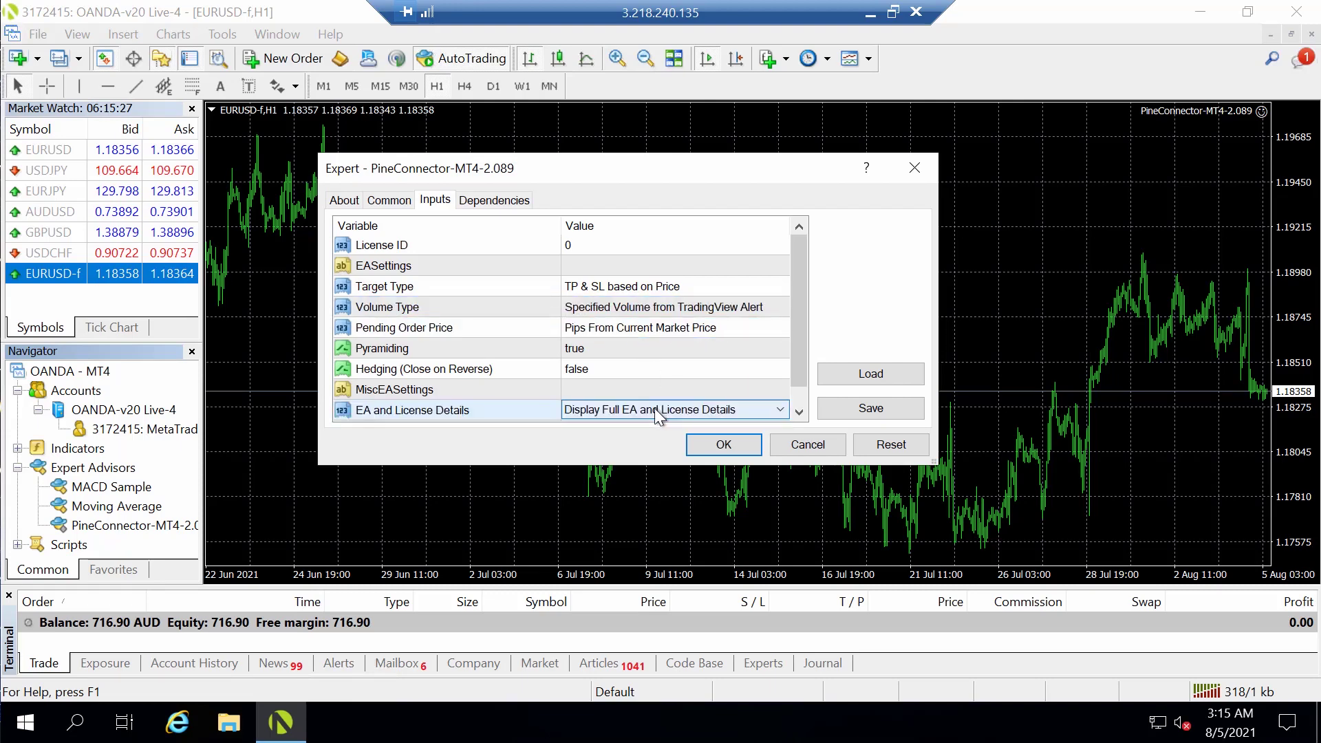
left_click(659, 411)
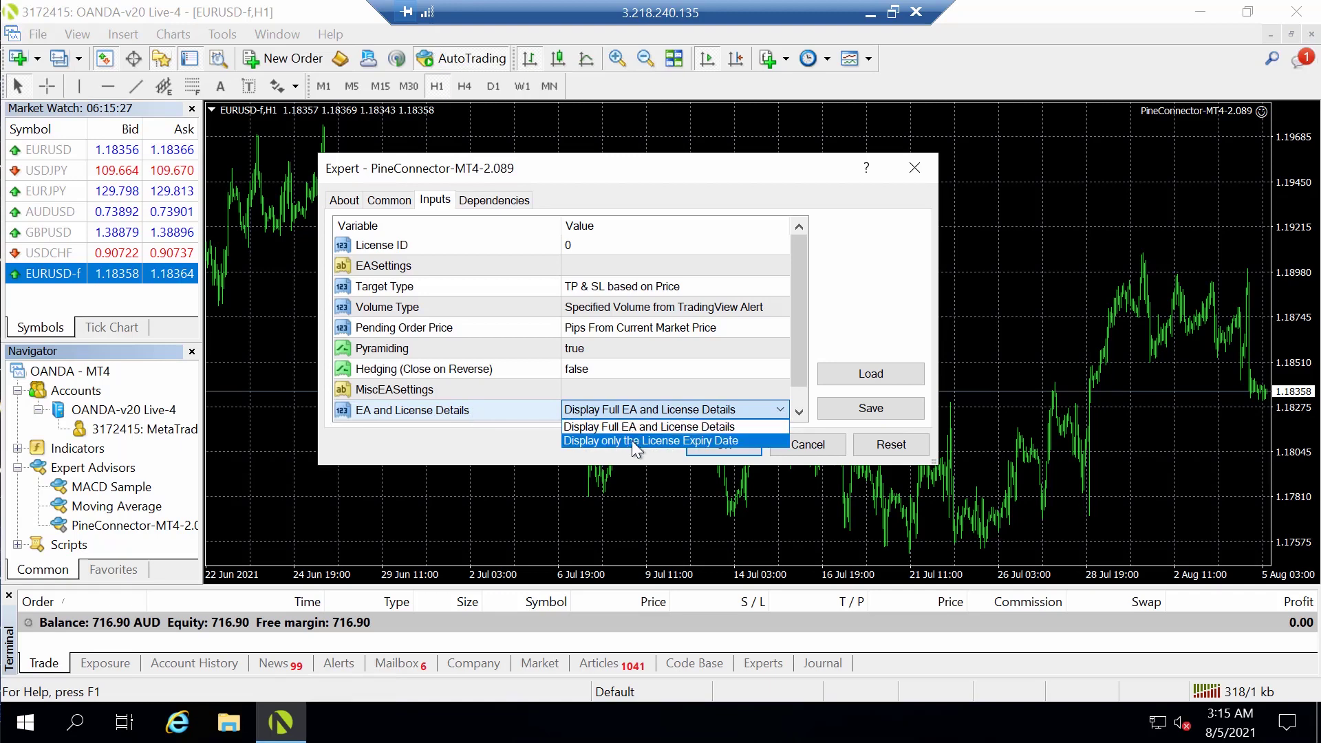
left_click(724, 439)
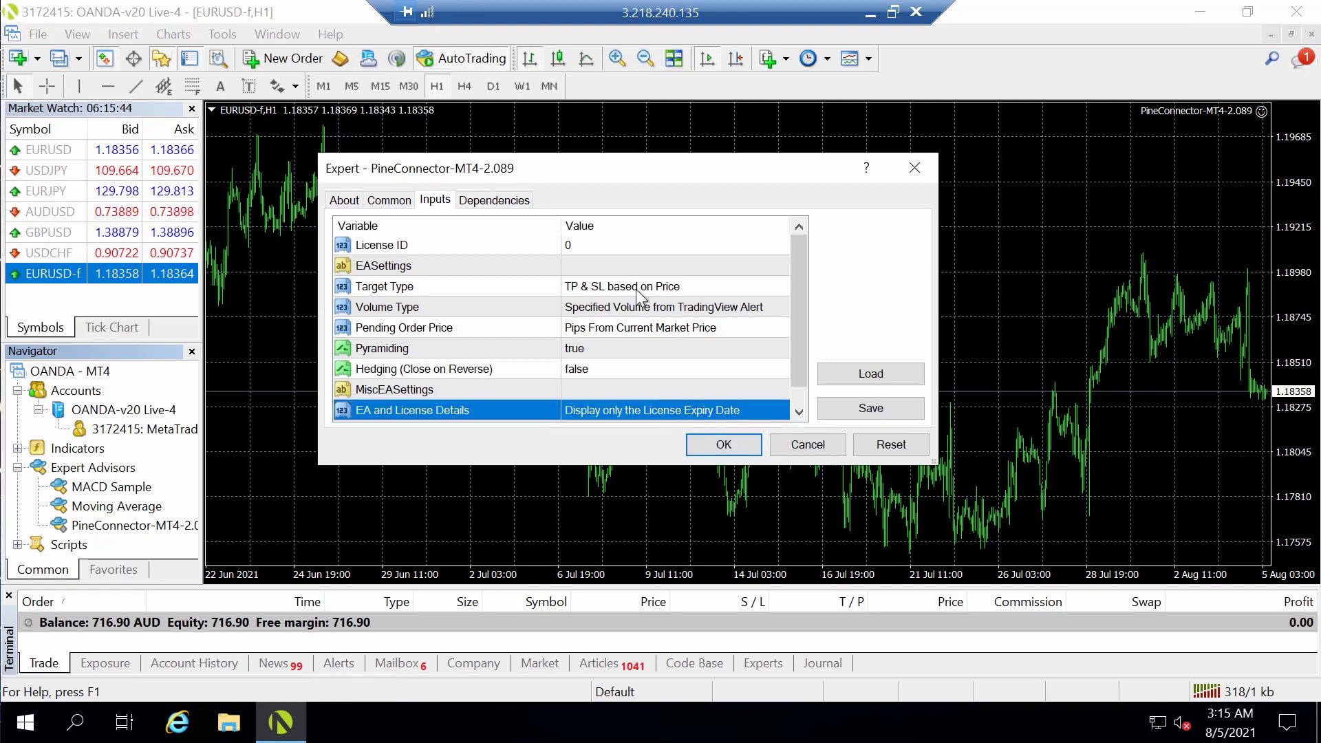
Open the License ID value for editing and confirm the PineConnector expert's inputs
left_click(611, 247)
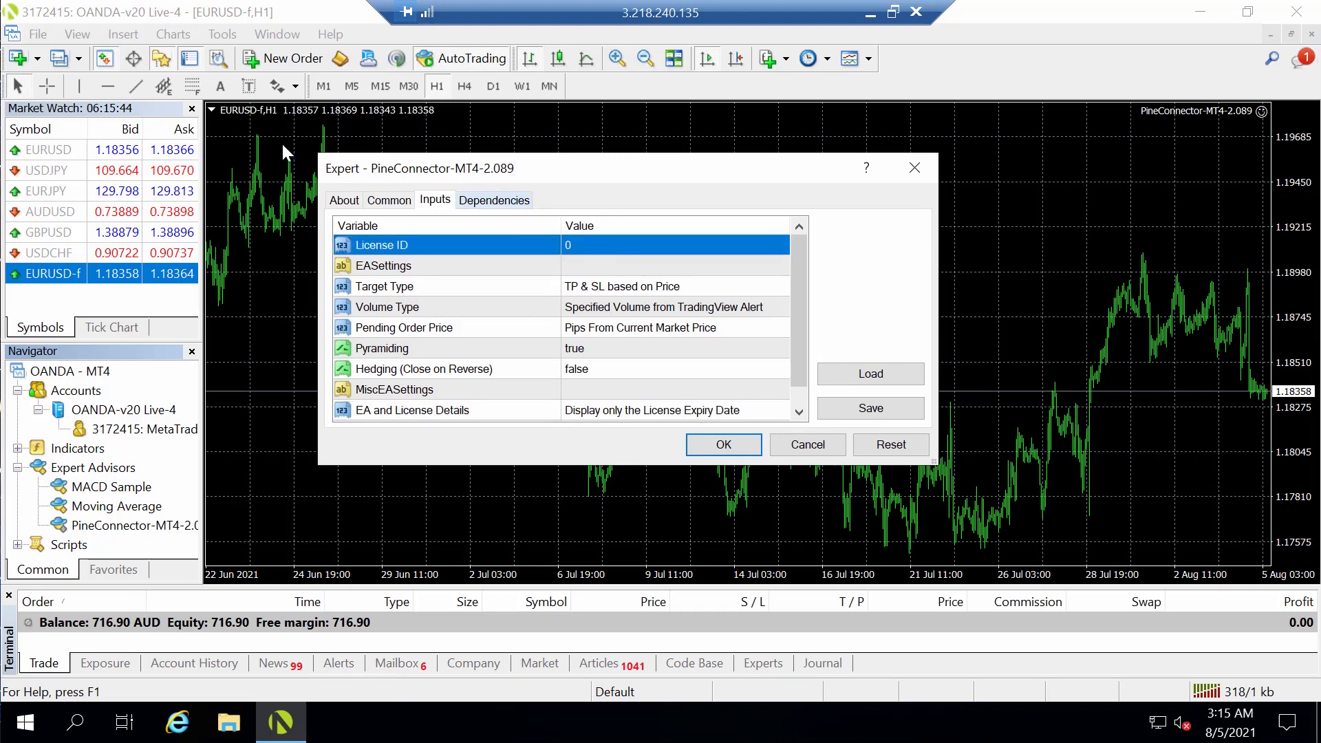
left_click(593, 246)
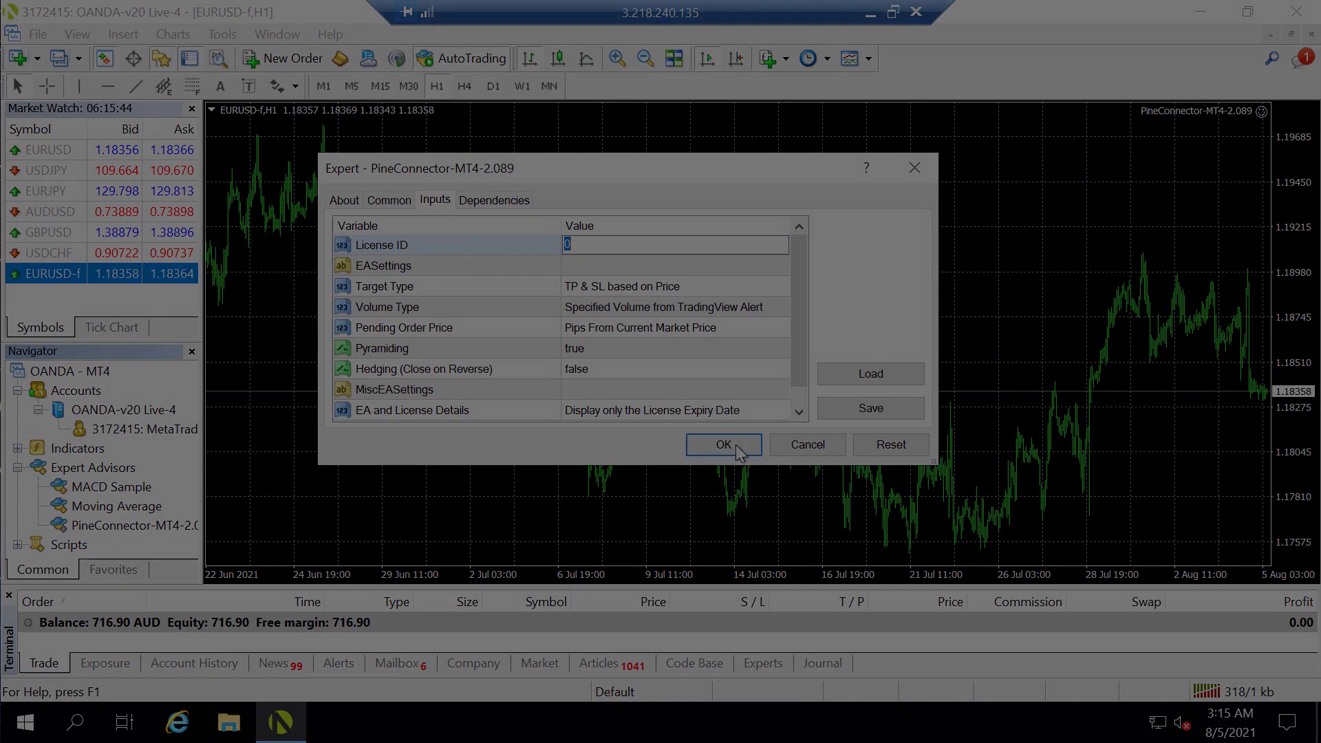
left_click(726, 446)
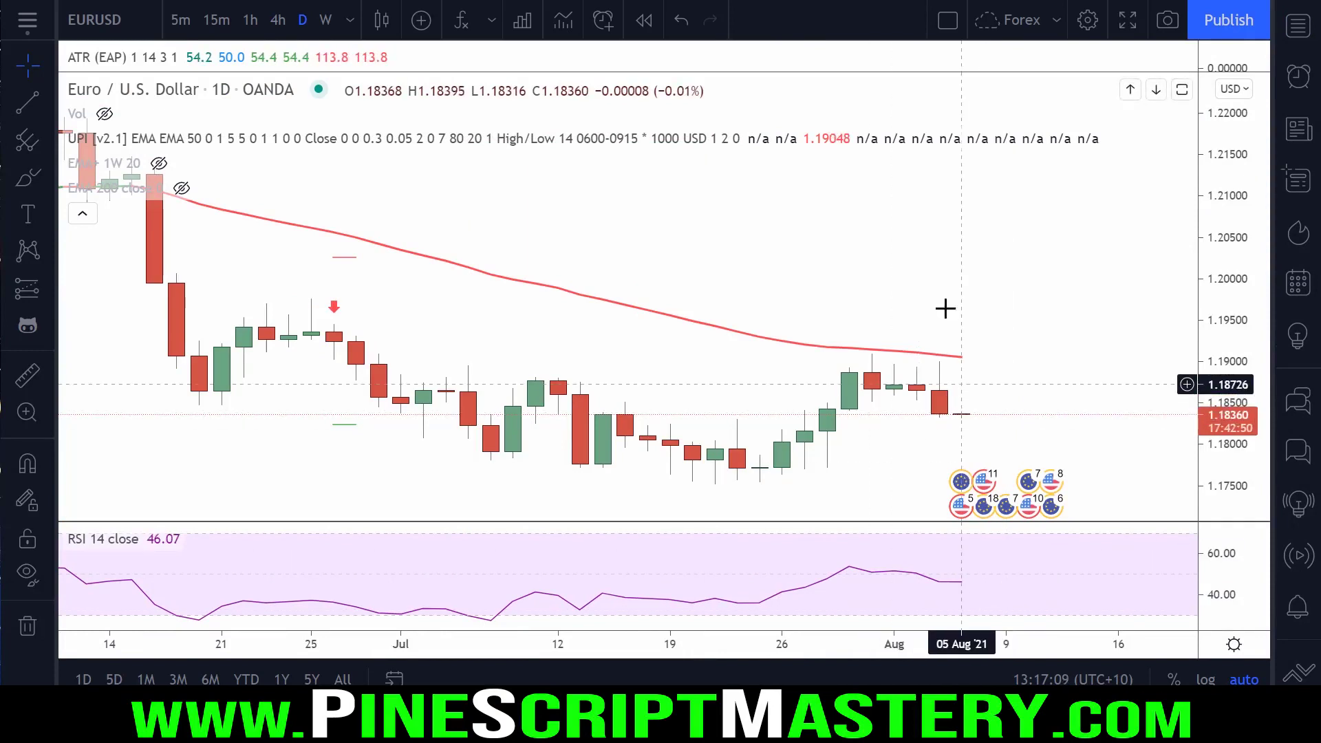
On the TradingView EURUSD daily chart, start a new alert with the condition EURUSD Greater Than value 0
right_click(832, 225)
left_click(935, 324)
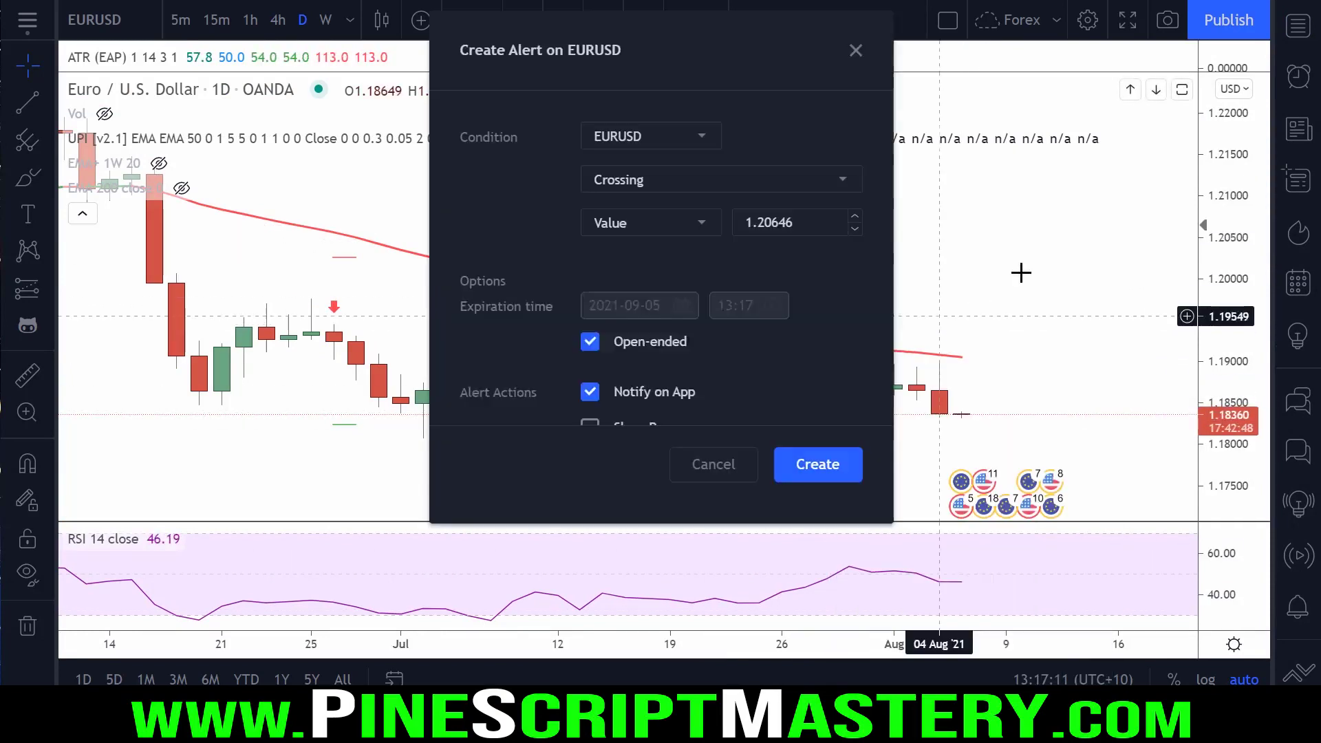
left_click(679, 183)
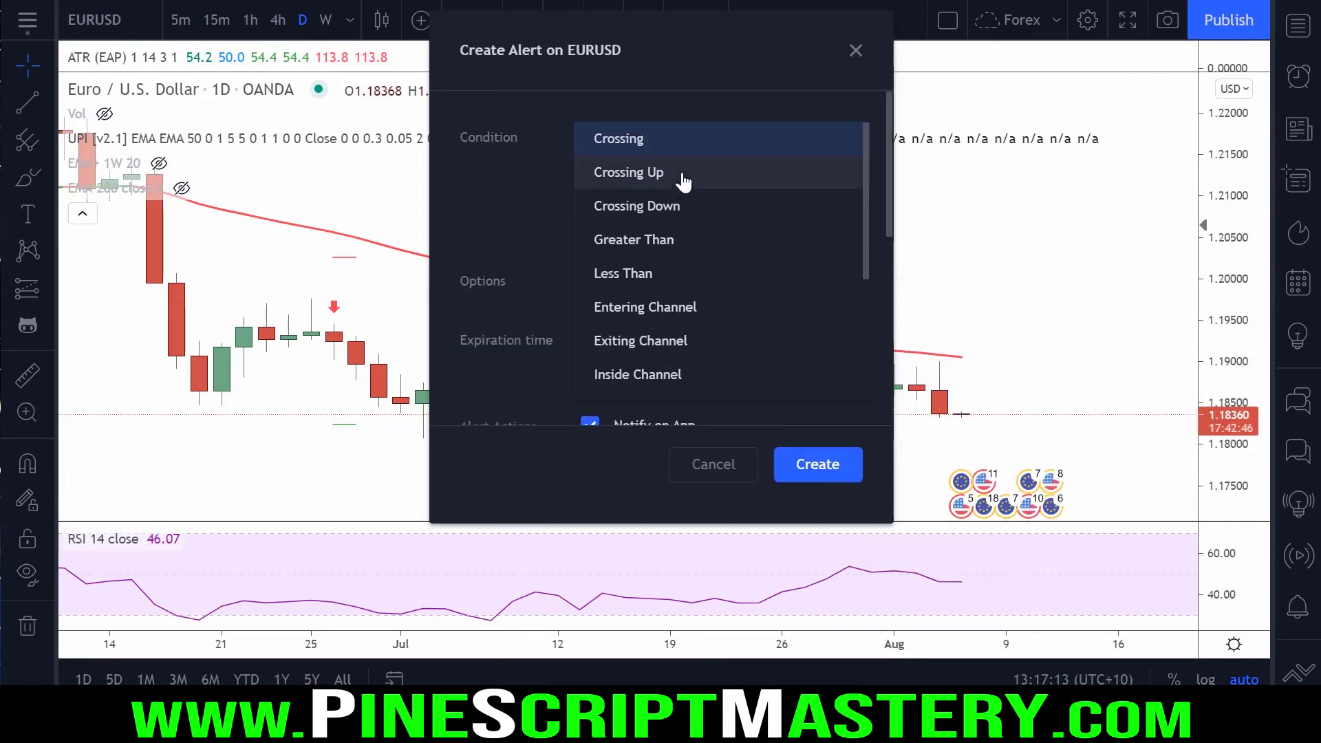
left_click(685, 240)
left_click_drag(810, 226, 690, 227)
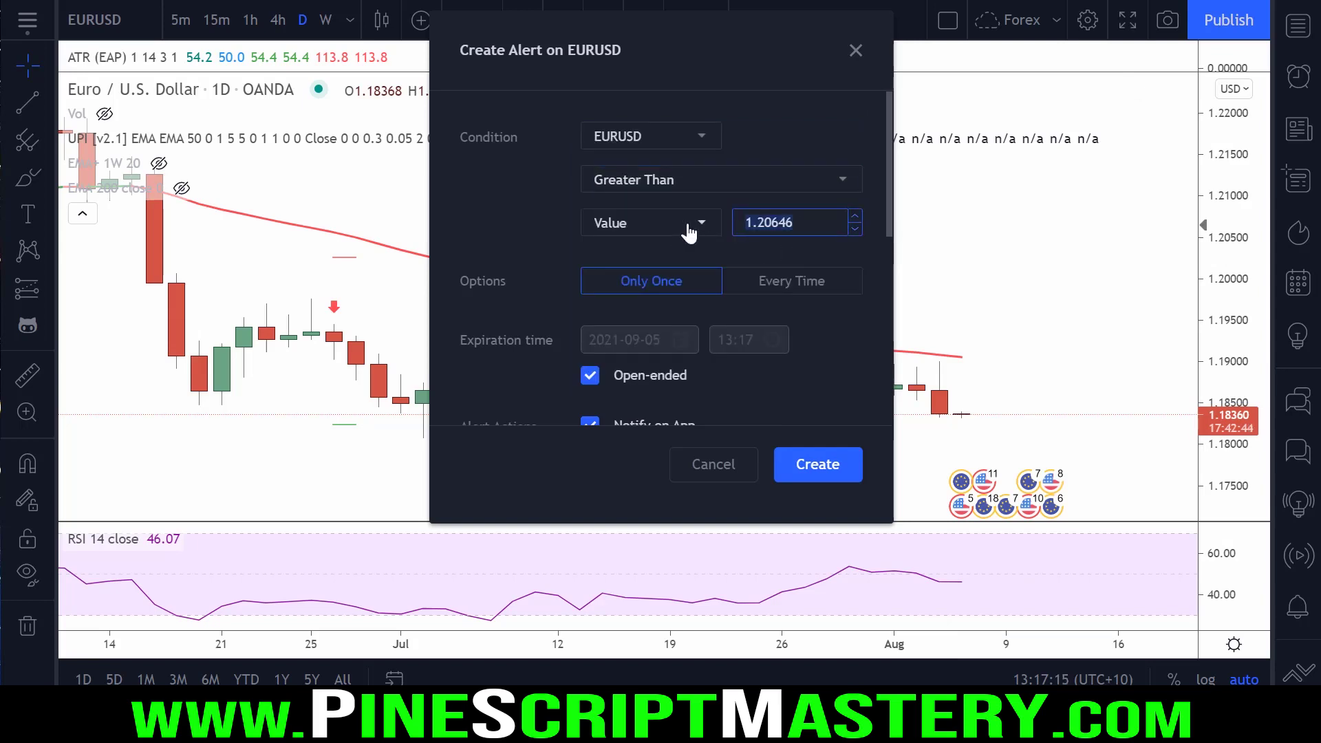
type("0")
left_click(870, 190)
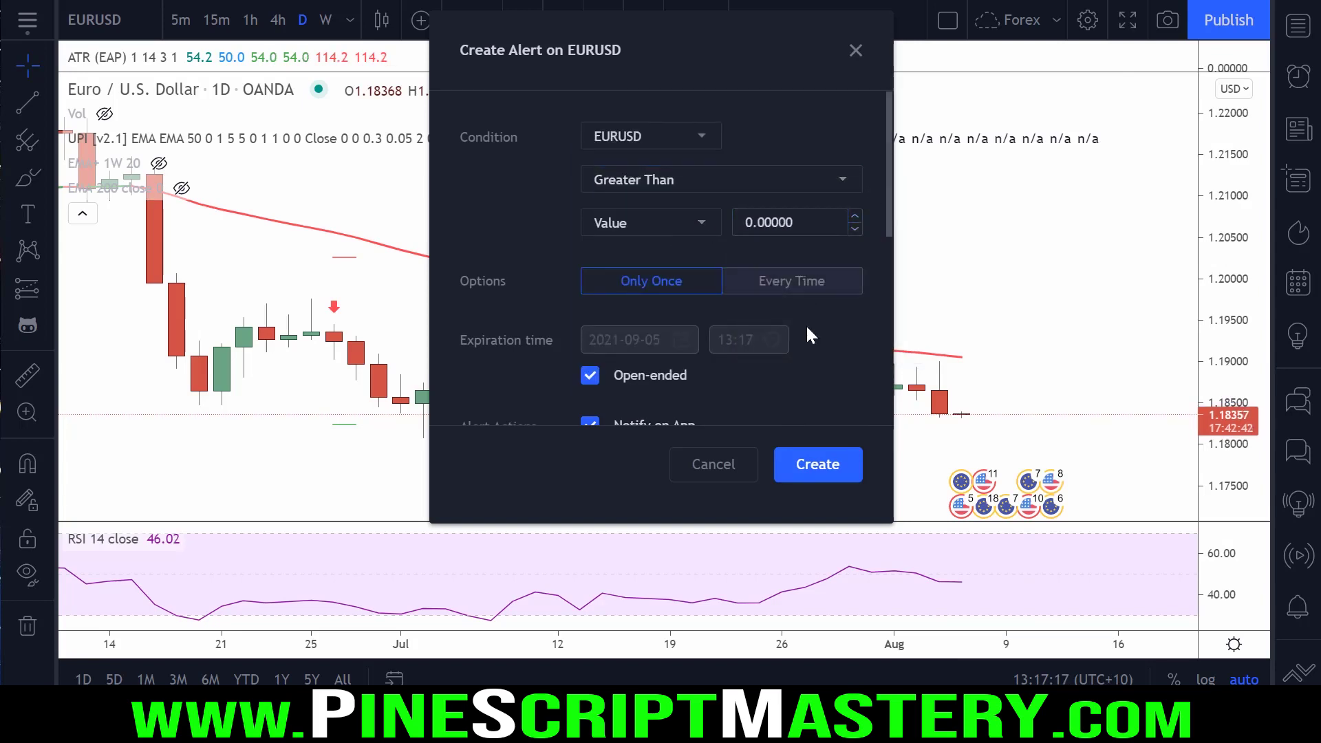
scroll(809, 317, "down", 3)
left_click(596, 245)
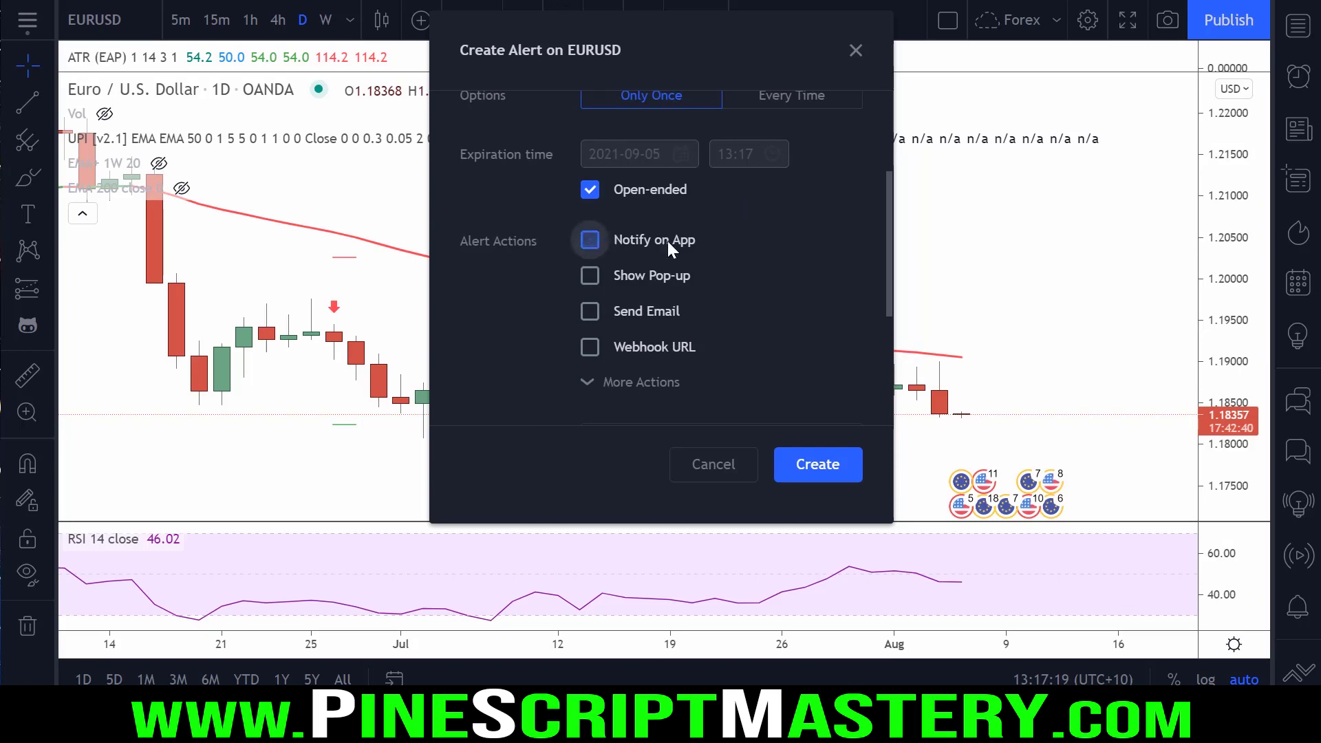
scroll(711, 254, "down", 2)
left_click(592, 221)
left_click(675, 255)
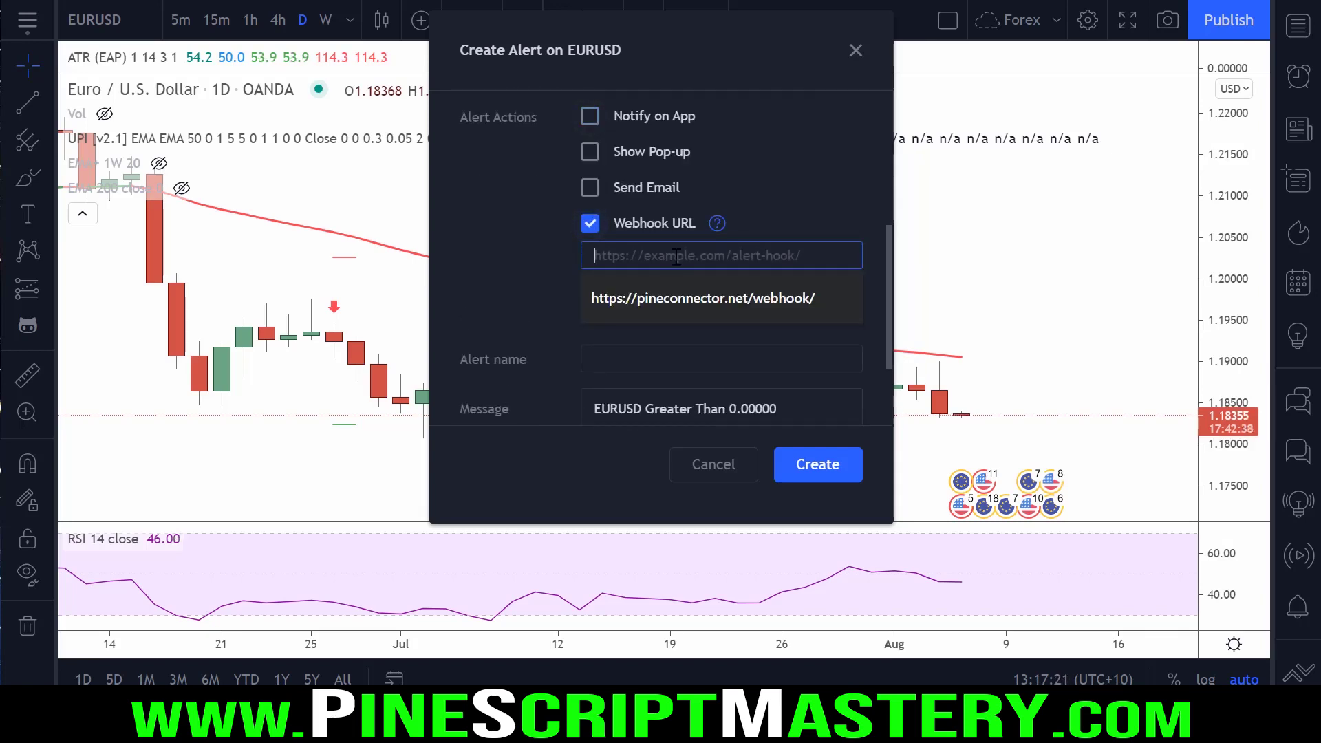
left_click(684, 293)
scroll(715, 269, "down", 1)
scroll(716, 269, "down", 2)
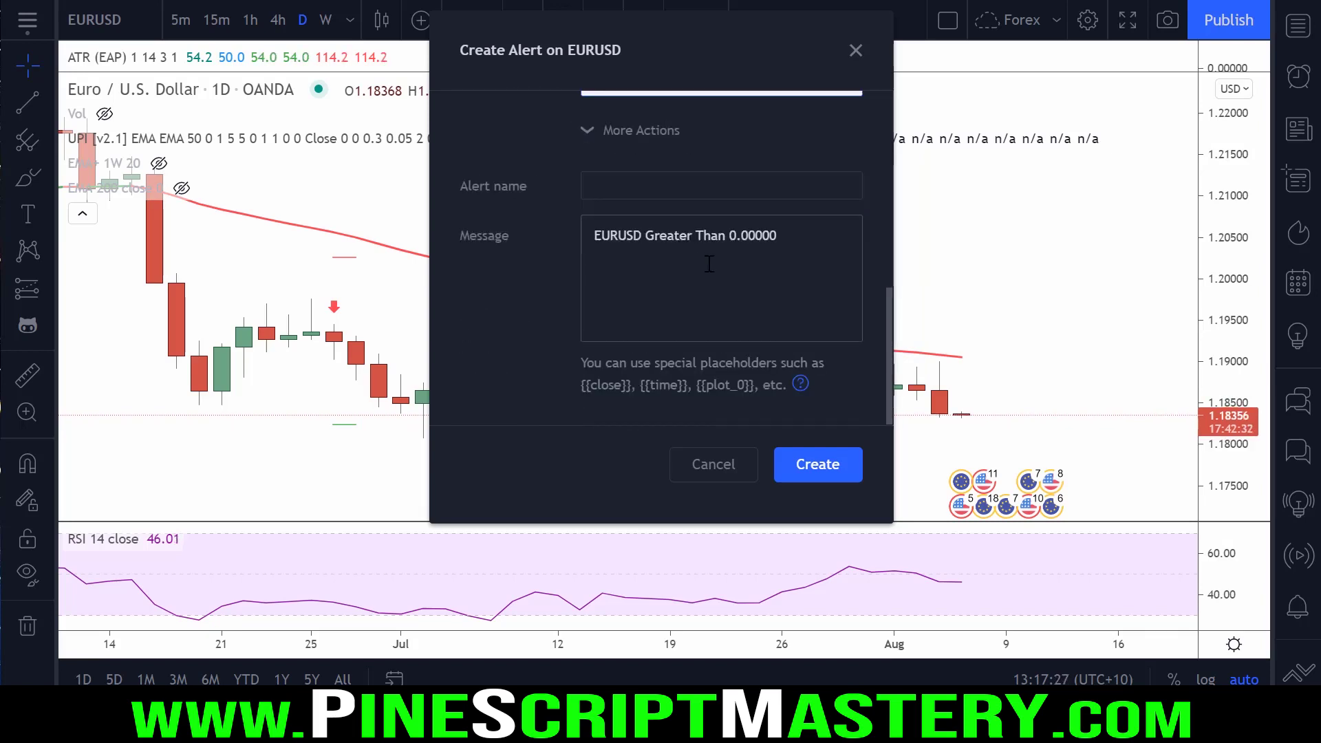
Replace the alert message with the PineConnector license ID followed by ",sell,EURUSD-f,"
left_click_drag(712, 259, 580, 240)
key("BackSpace")
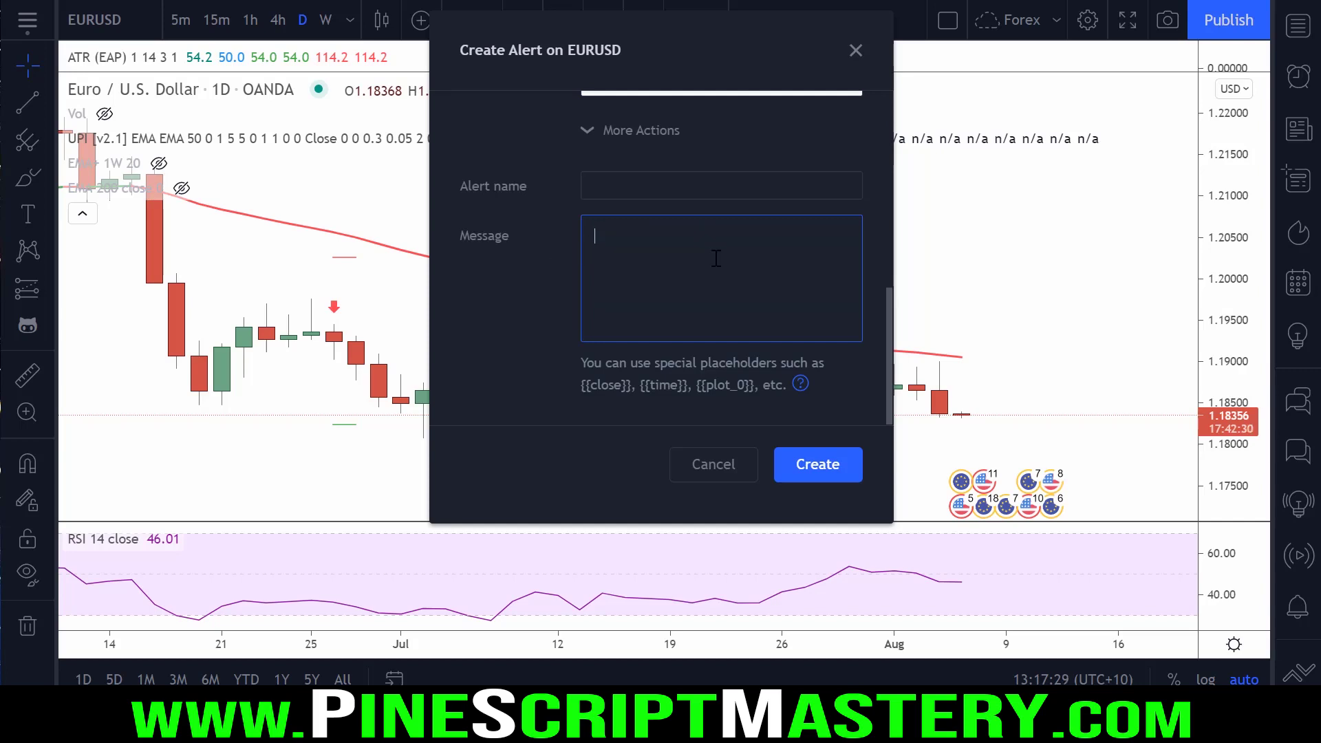
key("ctrl+v")
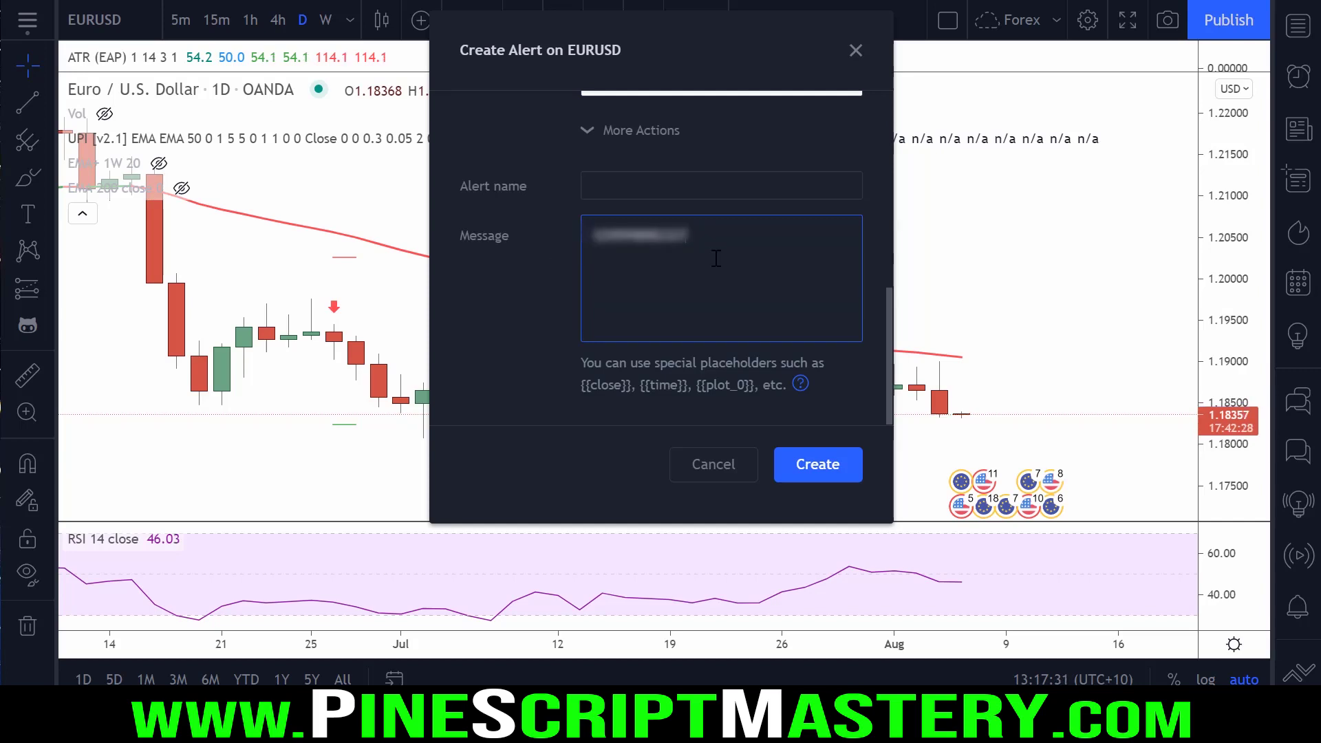
type(",")
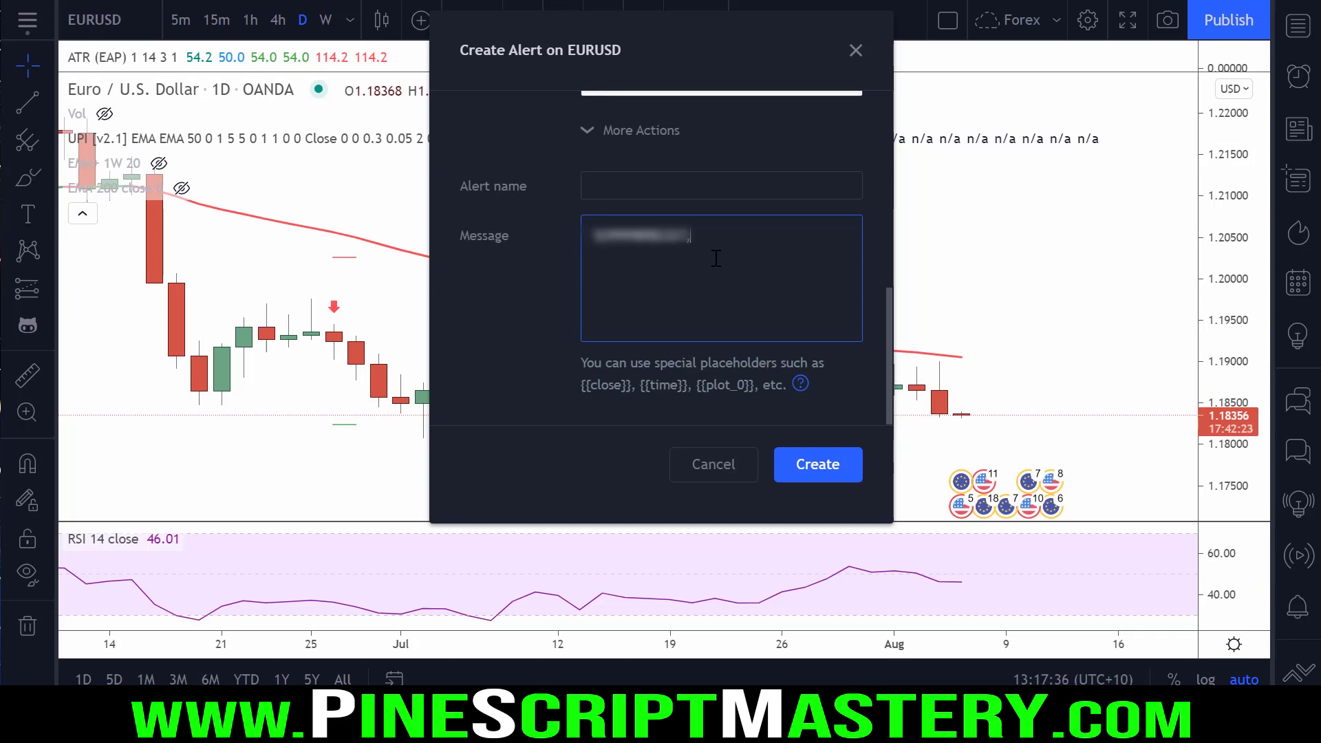
type("sell,")
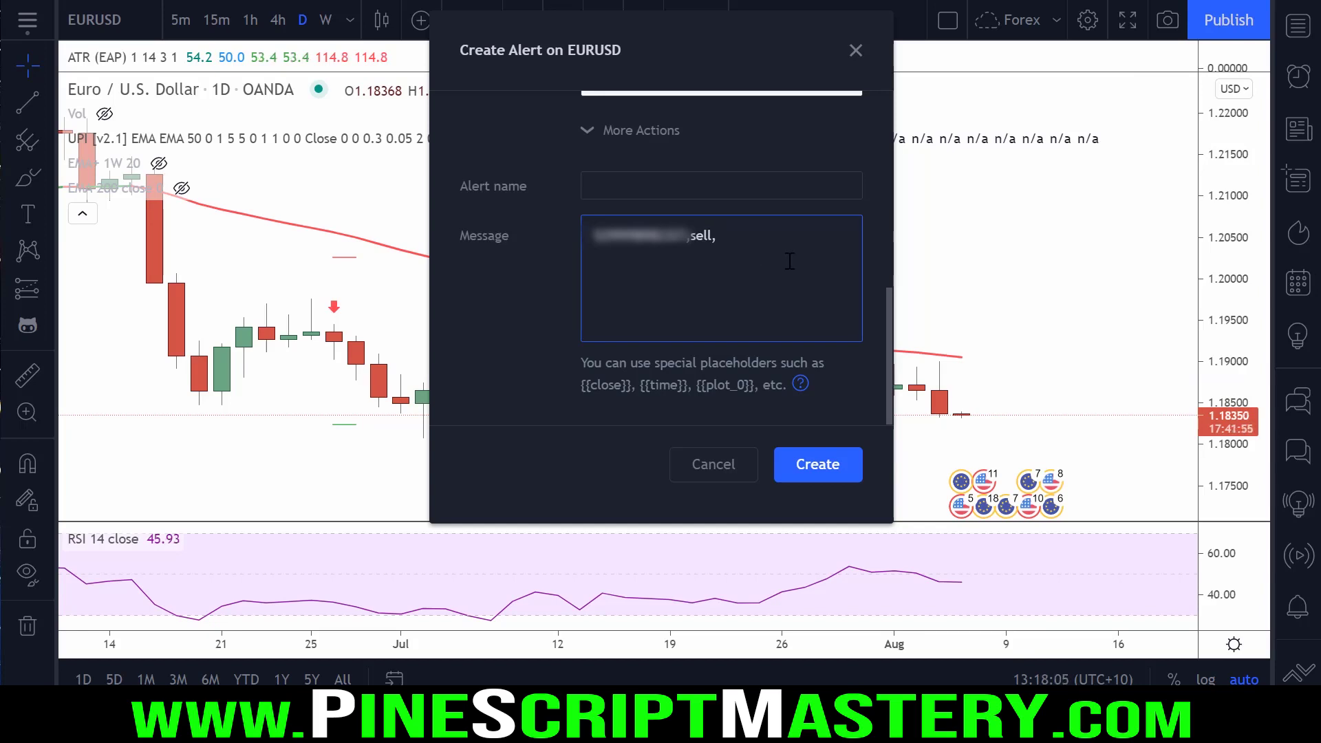
type("EURUSD-f,")
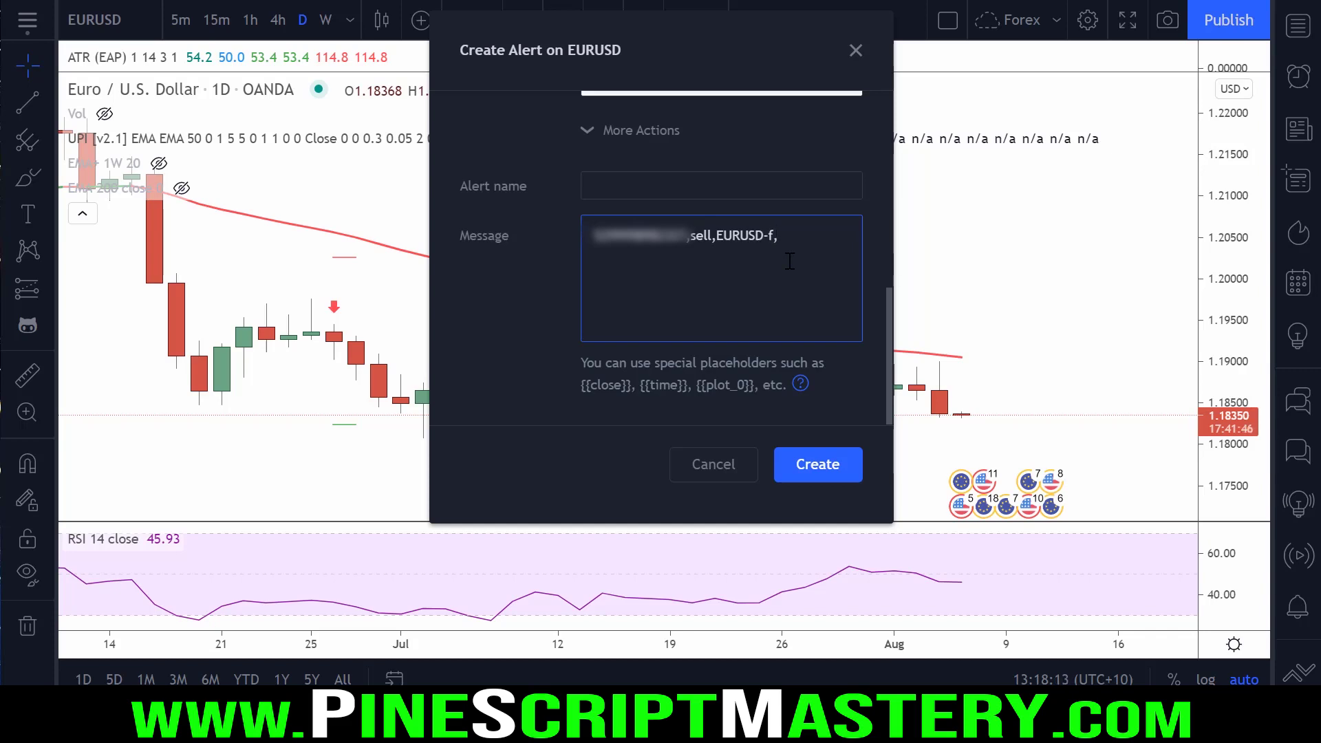
Append "sl=1.19,tp=1.18,risk=0.01" to the alert message and create the alert
type("sl=1.19,tp=1.18")
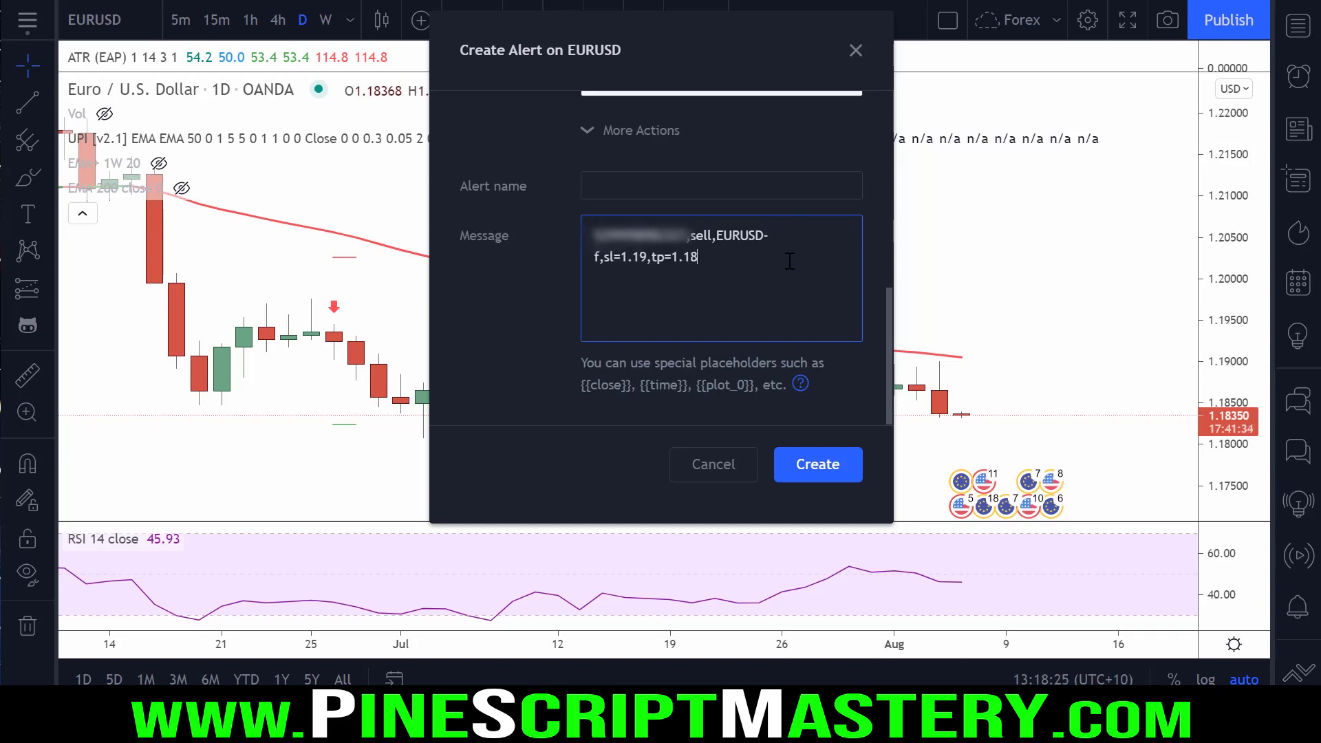
type(",risk=0.01")
left_click_drag(758, 258, 732, 261)
left_click(745, 266)
left_click(817, 468)
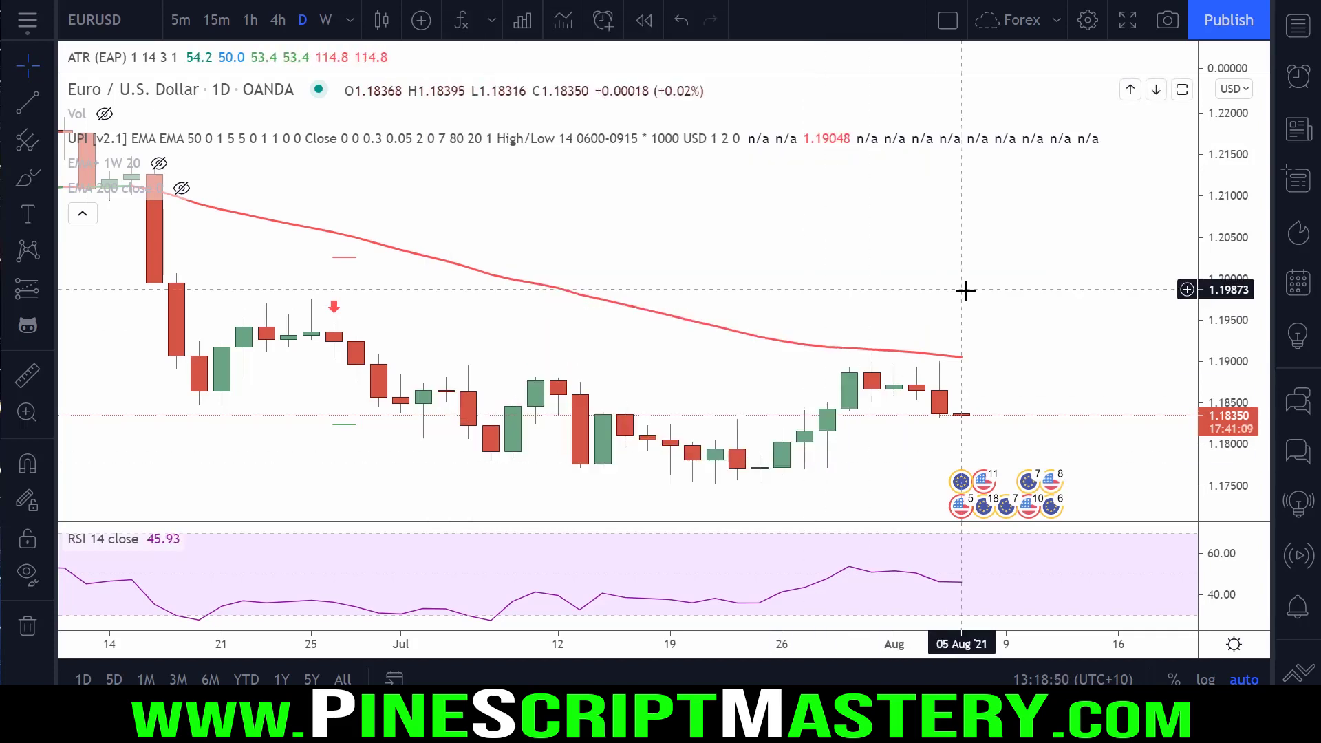
left_click(1299, 78)
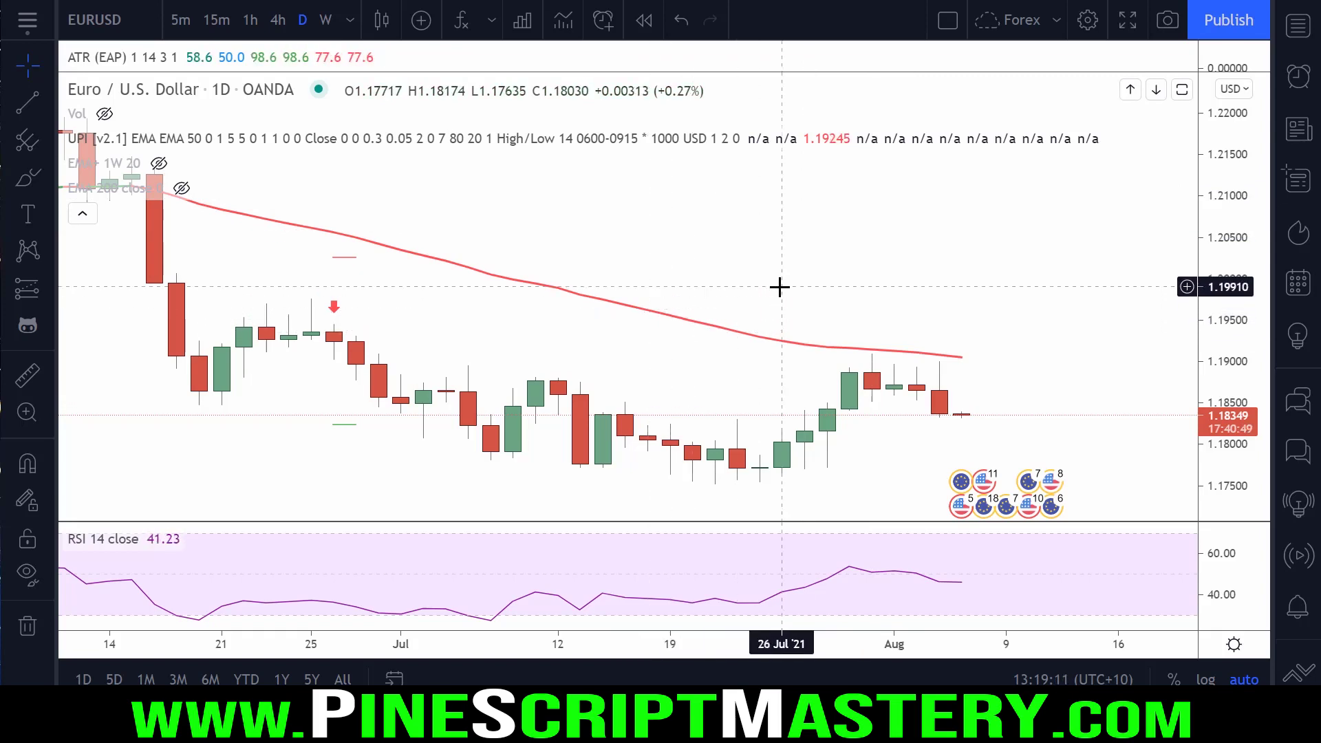
Switch to the server's MetaTrader 4 session and enlarge the trade list beneath the EURUSD-f chart
left_click(1210, 727)
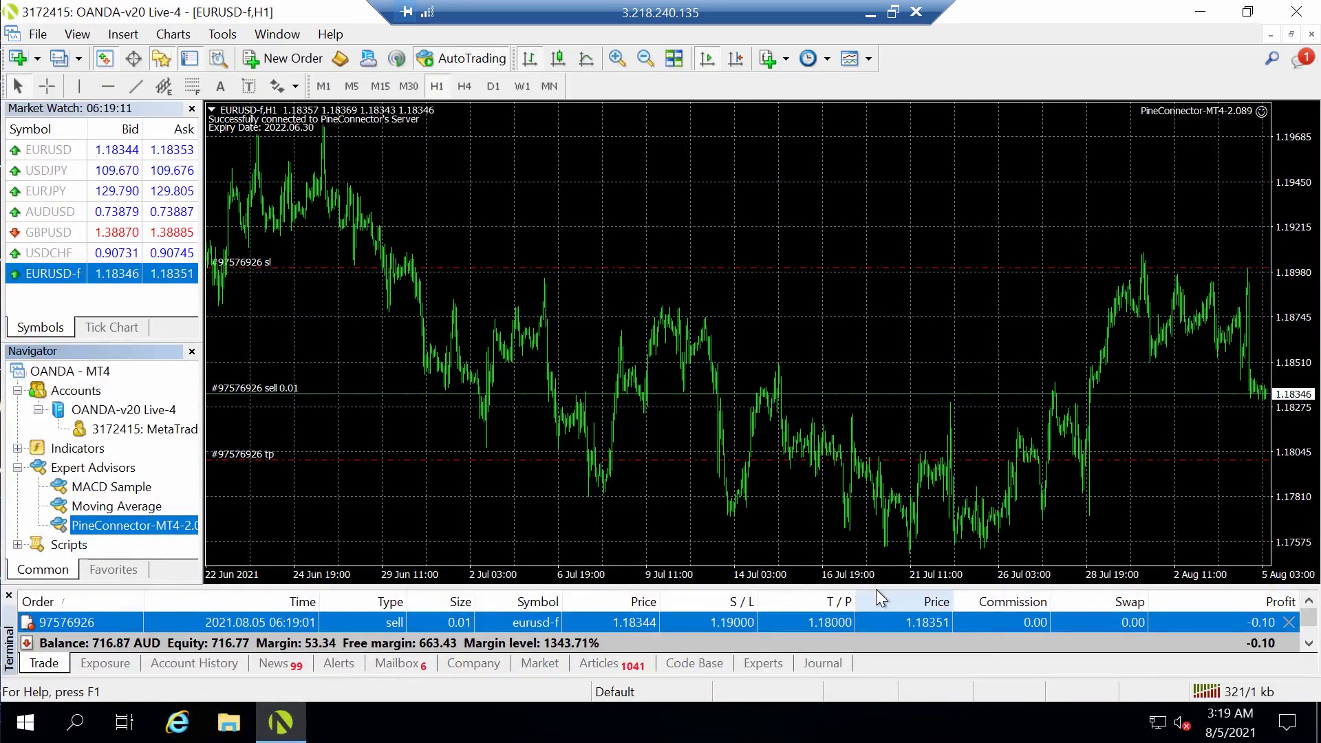
left_click_drag(872, 587, 859, 480)
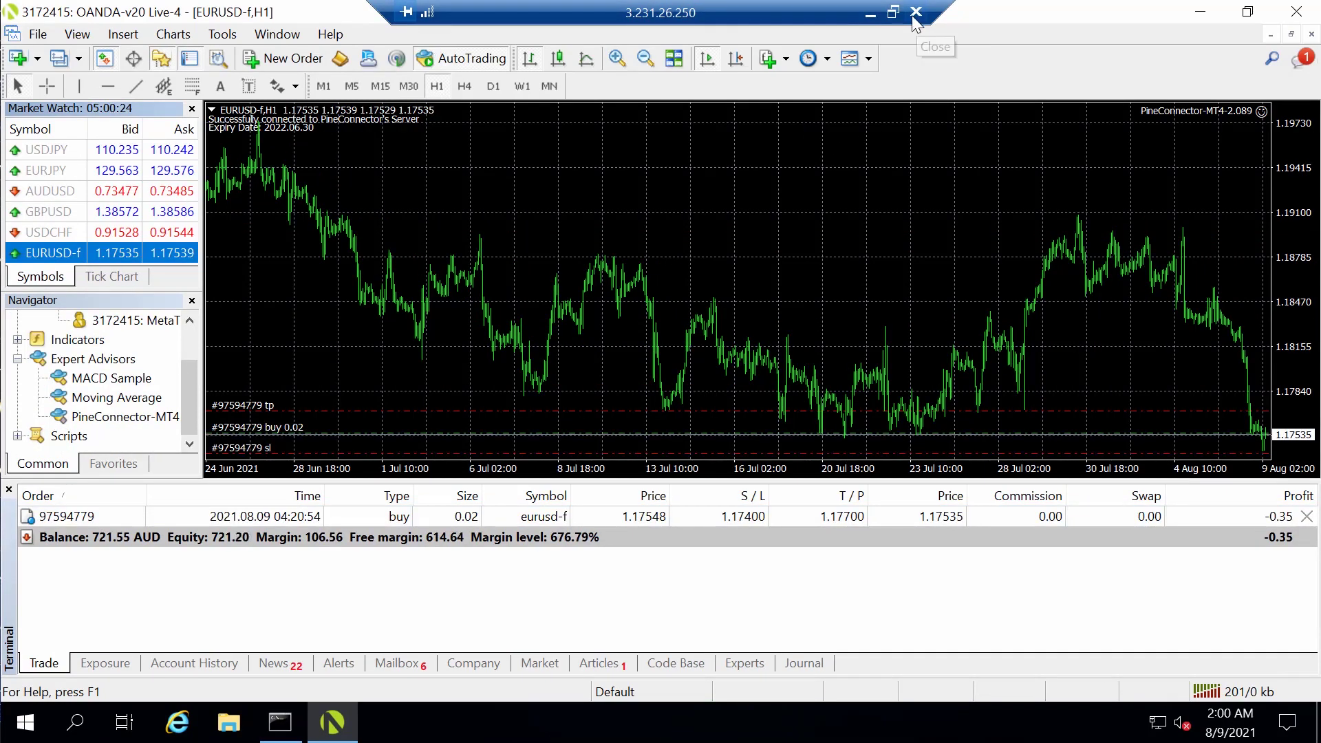
left_click(82, 148)
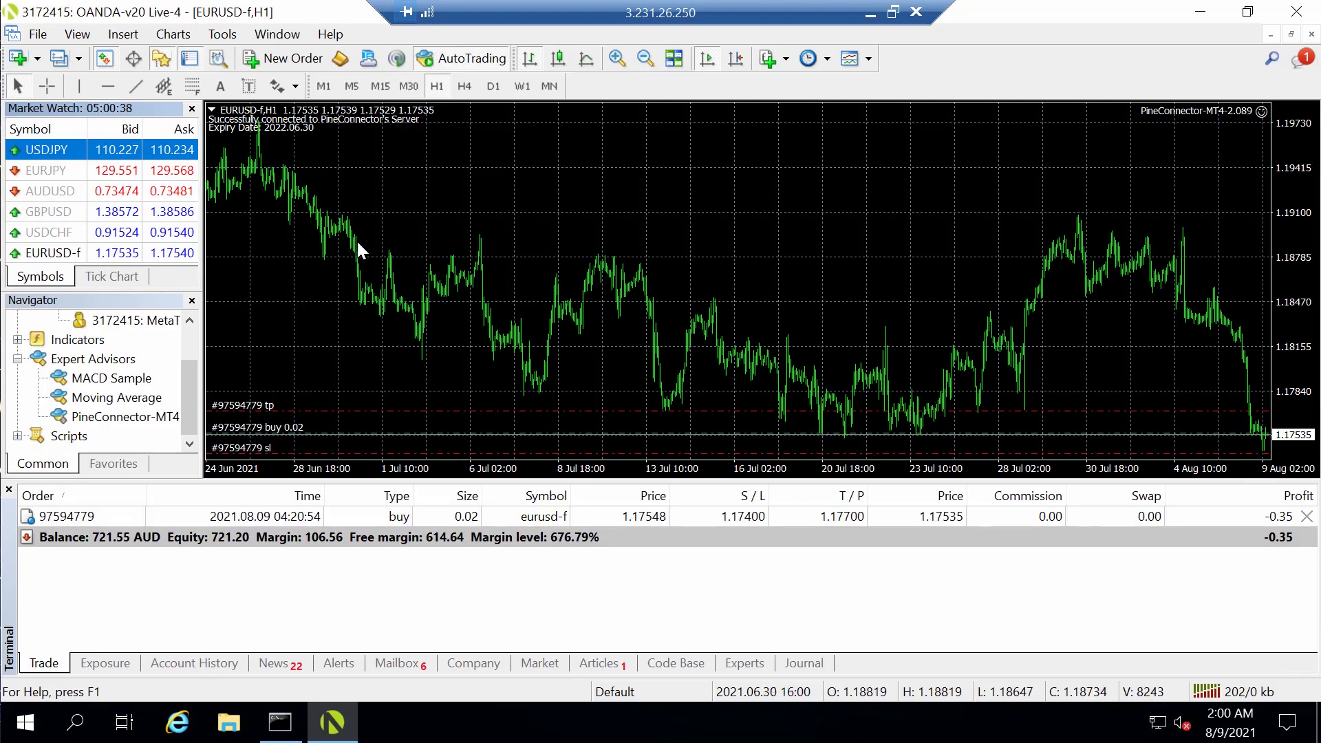
Search the server's apps for "resource" and open Resource Monitor
left_click(75, 721)
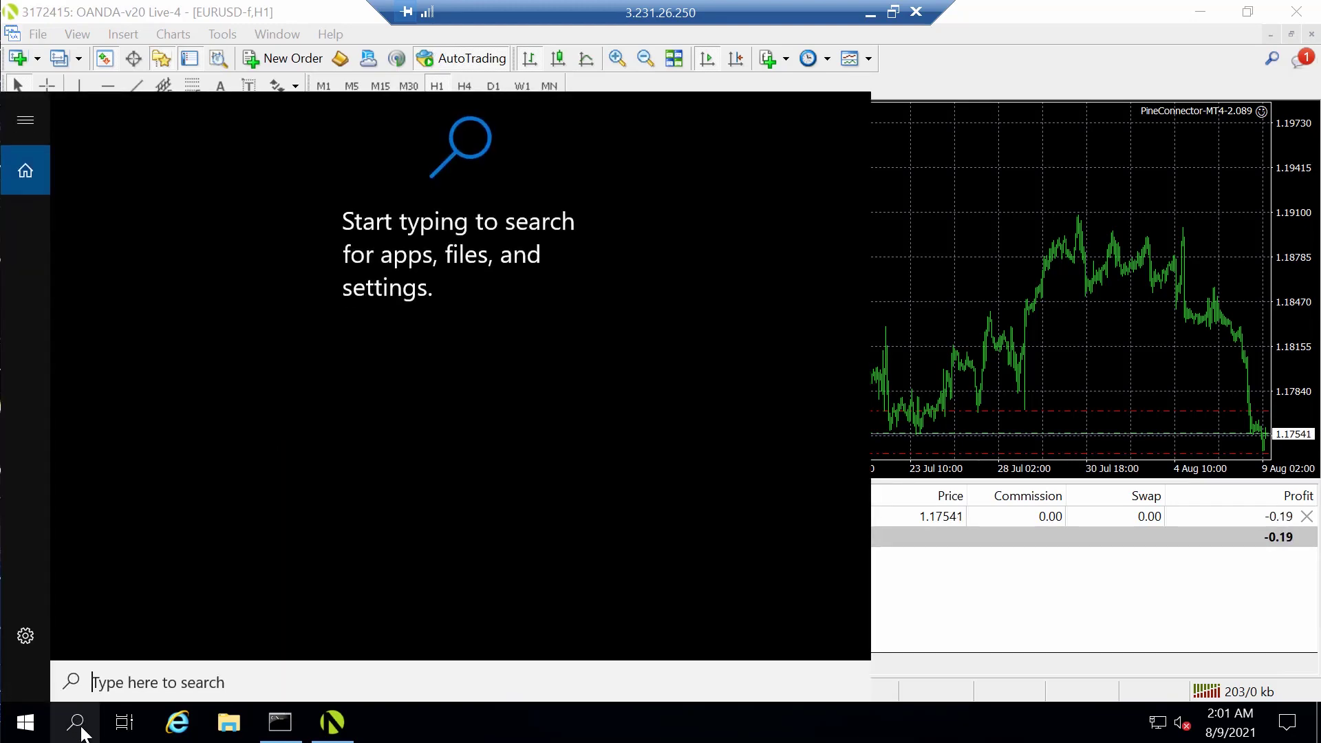
type("resource")
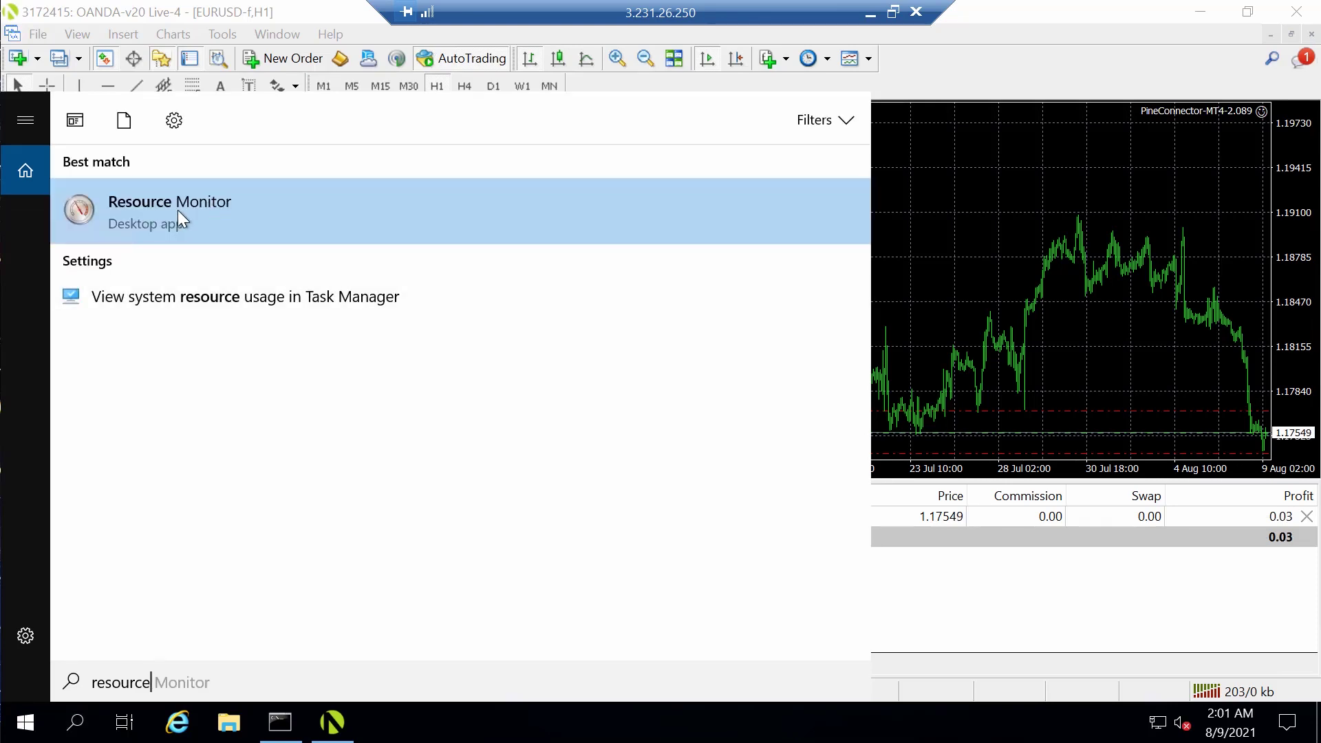
left_click(175, 209)
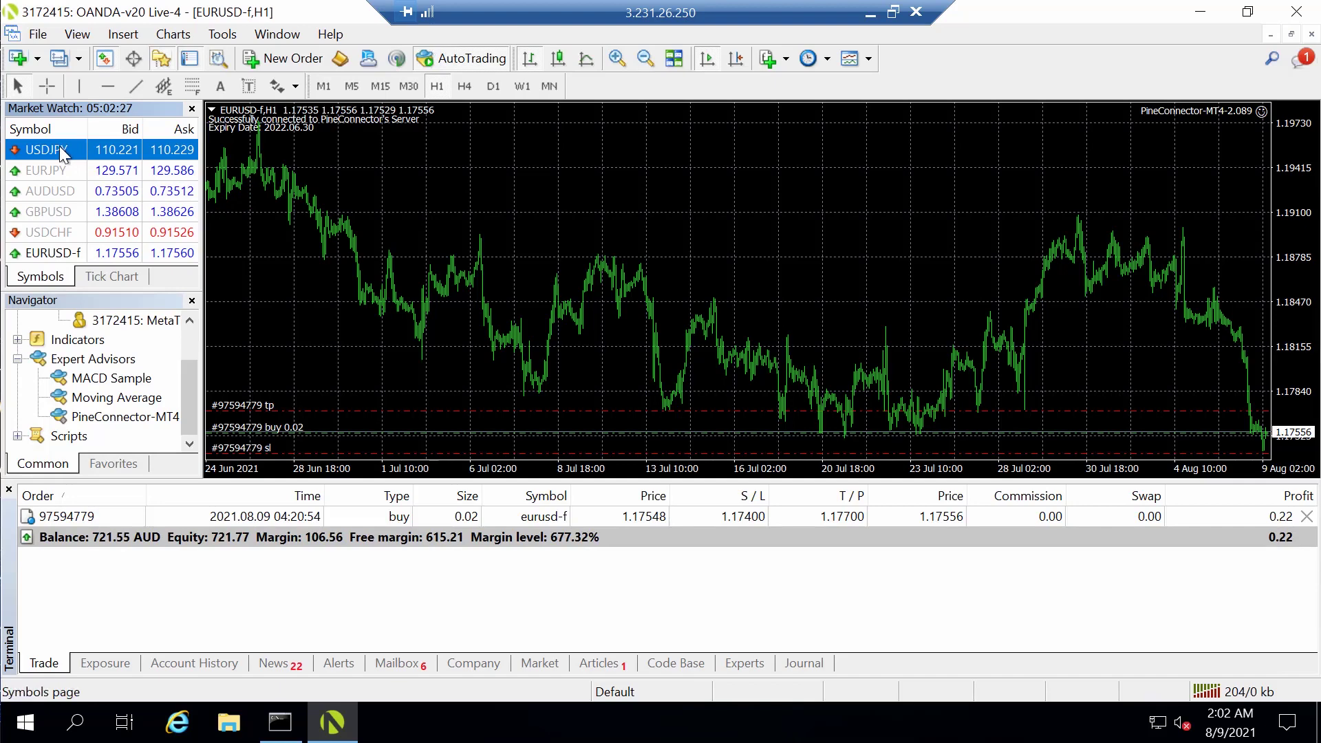
Remove USDJPY, EURJPY, AUDUSD, GBPUSD and USDCHF from Market Watch, and minimize the MetaTrader and command windows
key("Delete")
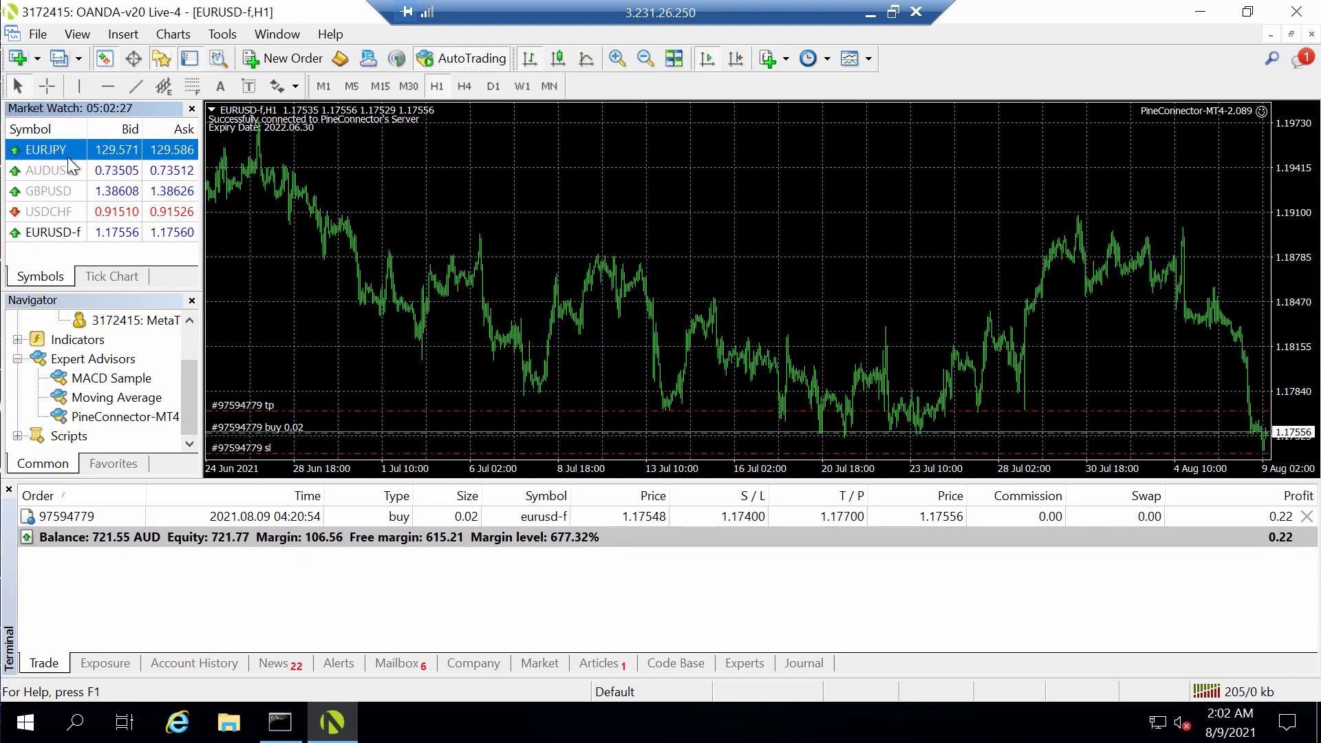
key("Delete")
key("Delete")
key("Delete")
key("Delete")
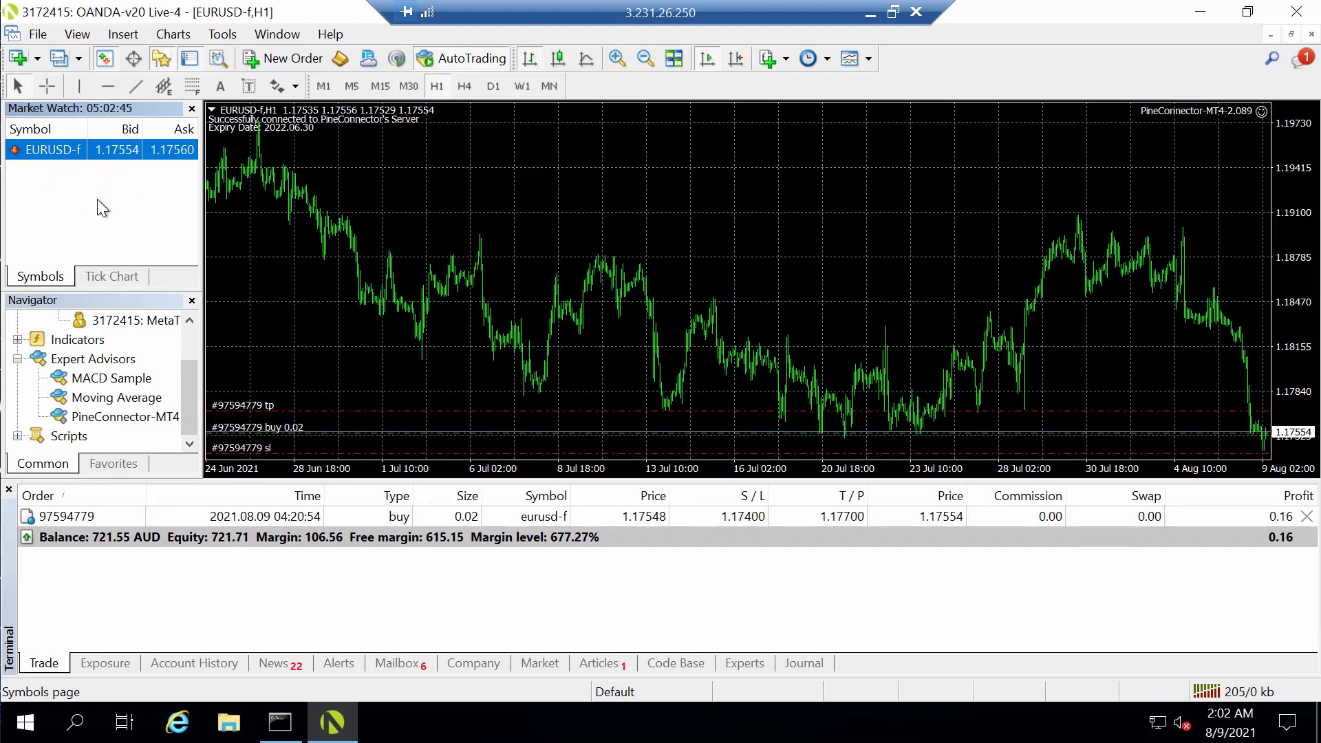
left_click(1203, 15)
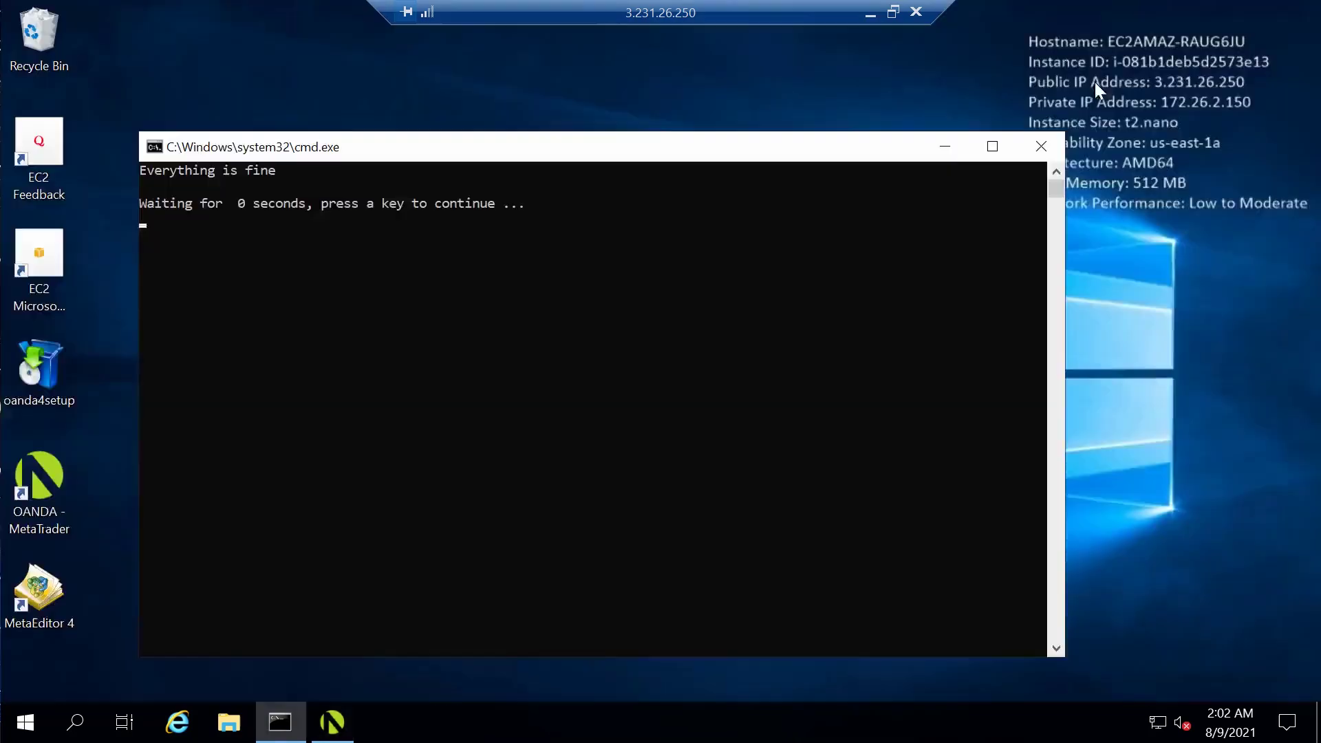
left_click(950, 146)
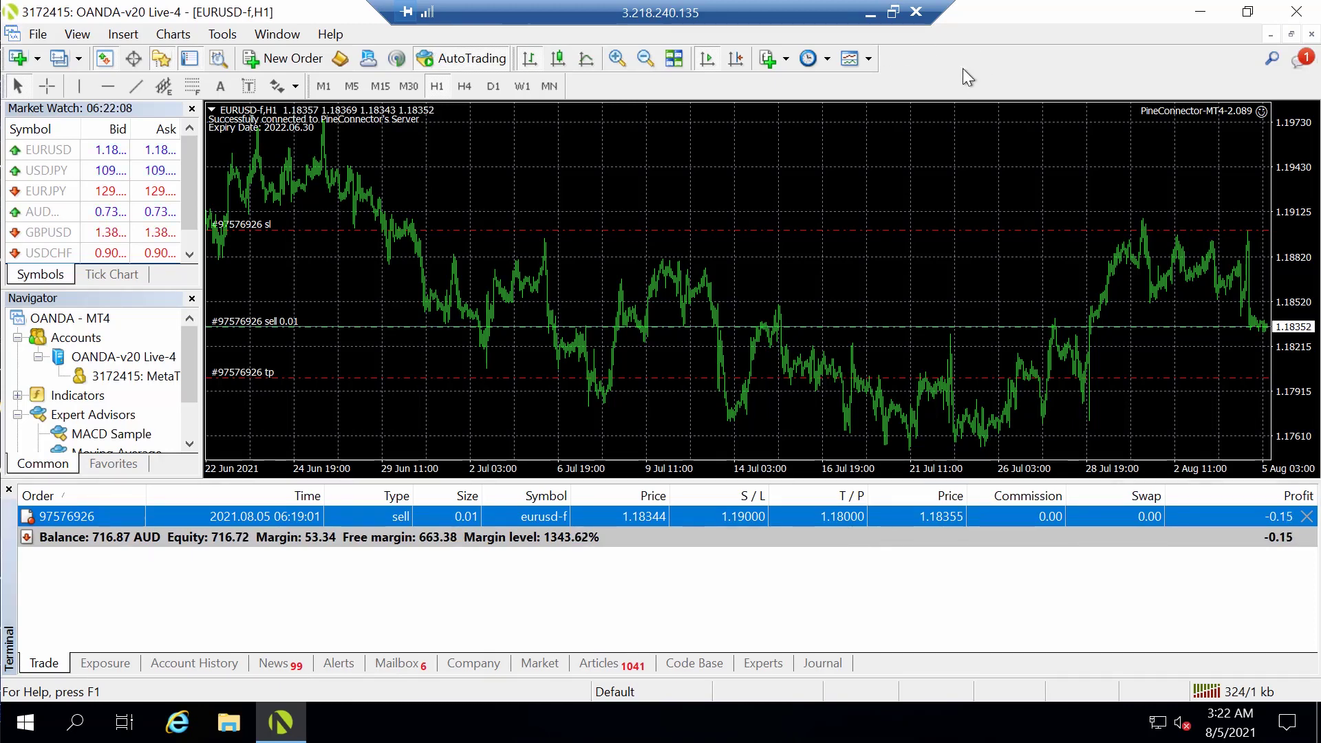
Close MetaTrader and open the Windows Startup folder by running shell:startup
left_click(1297, 12)
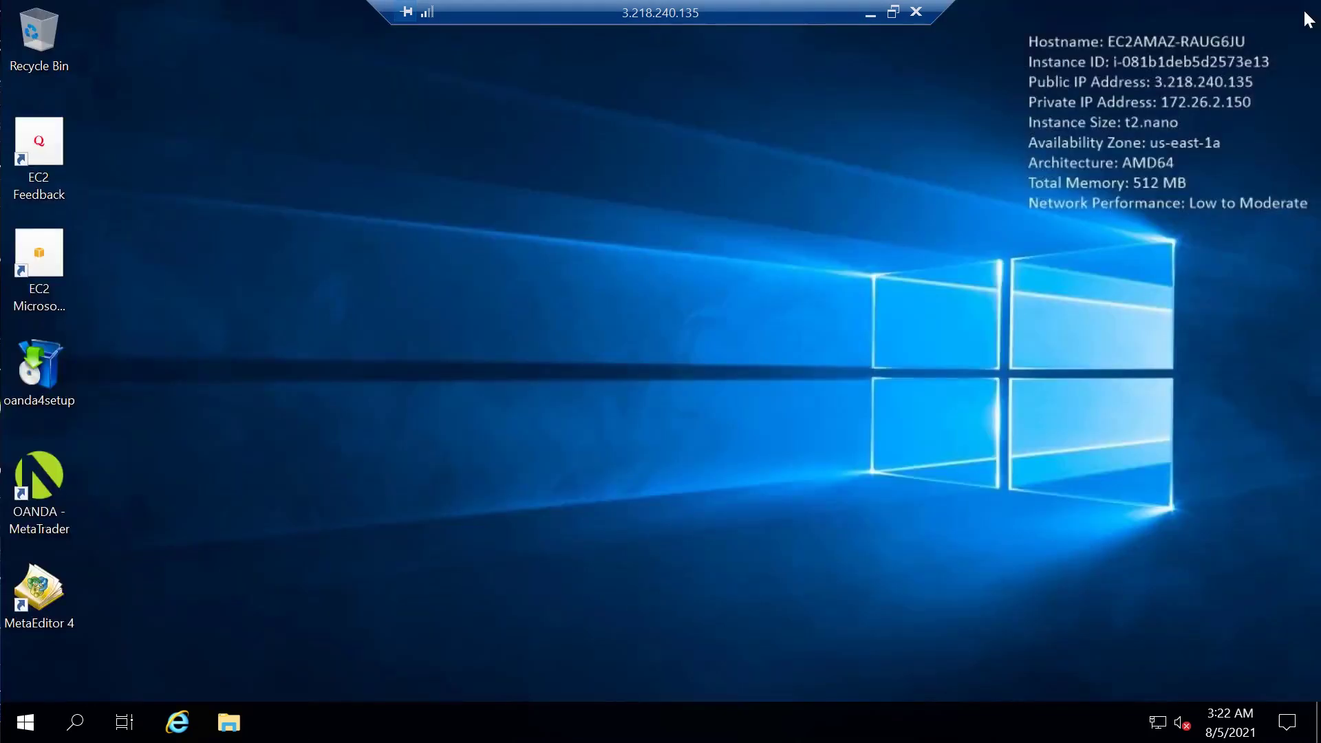
left_click(75, 722)
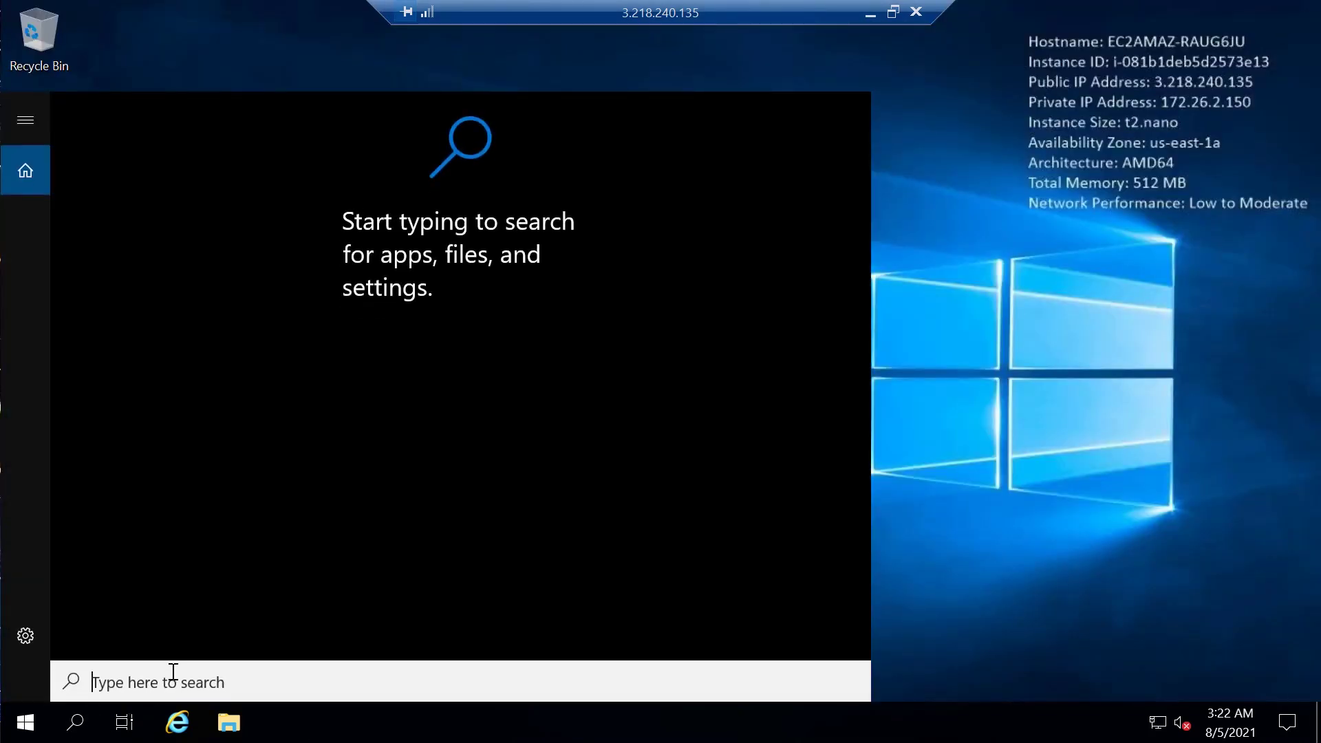
type("run")
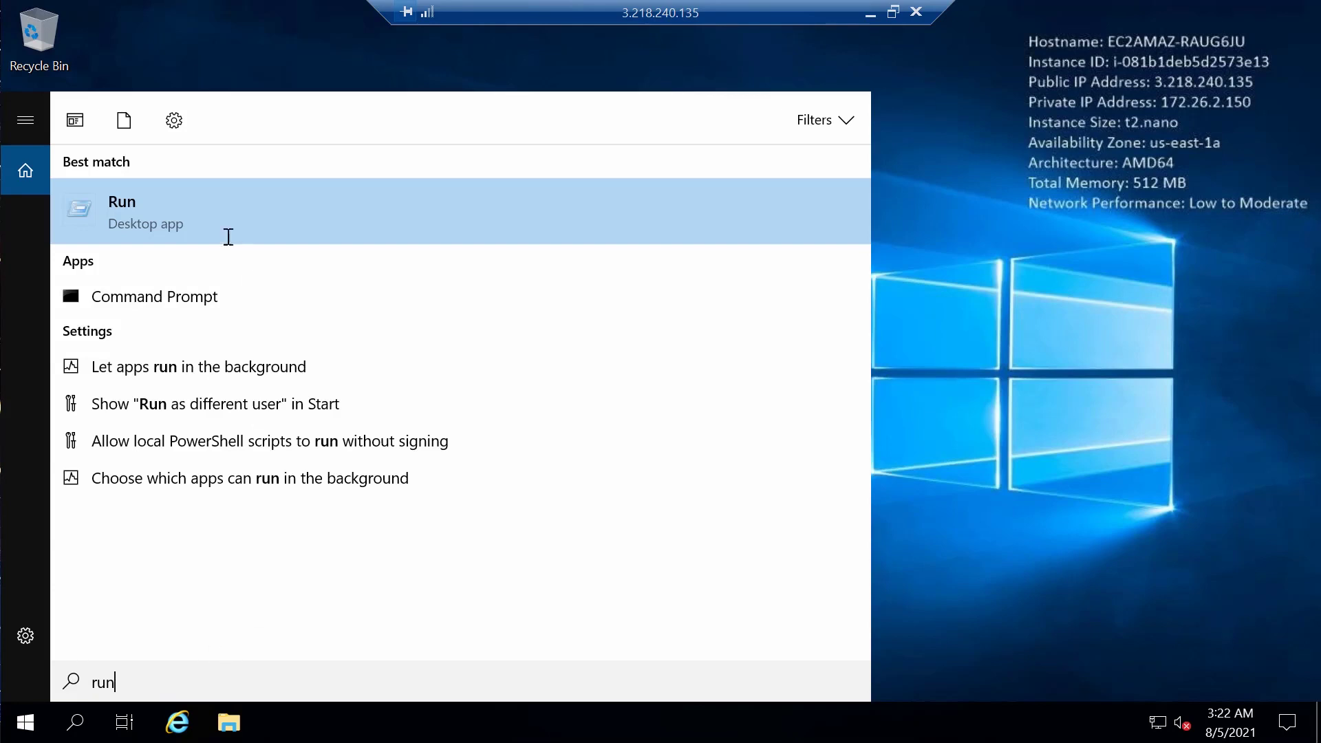
left_click(175, 221)
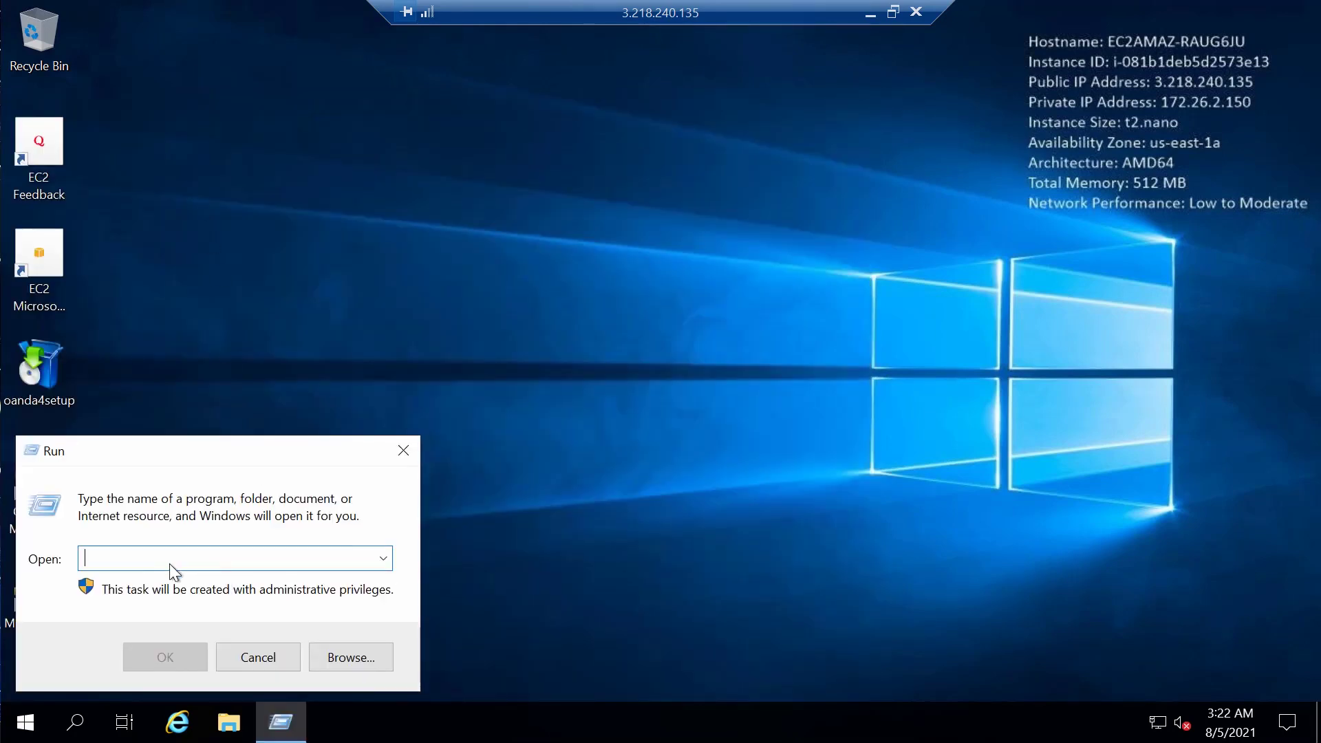
type("shel")
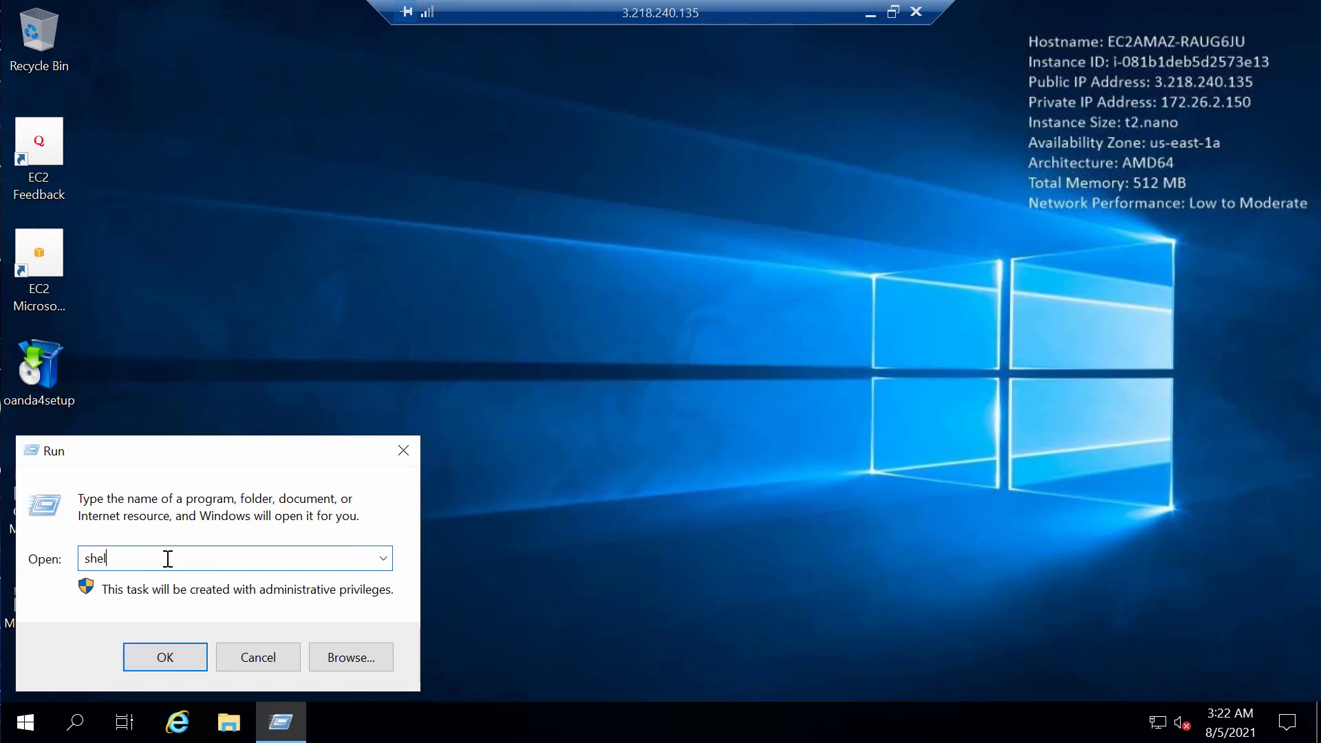
type("l:startup")
key("Return")
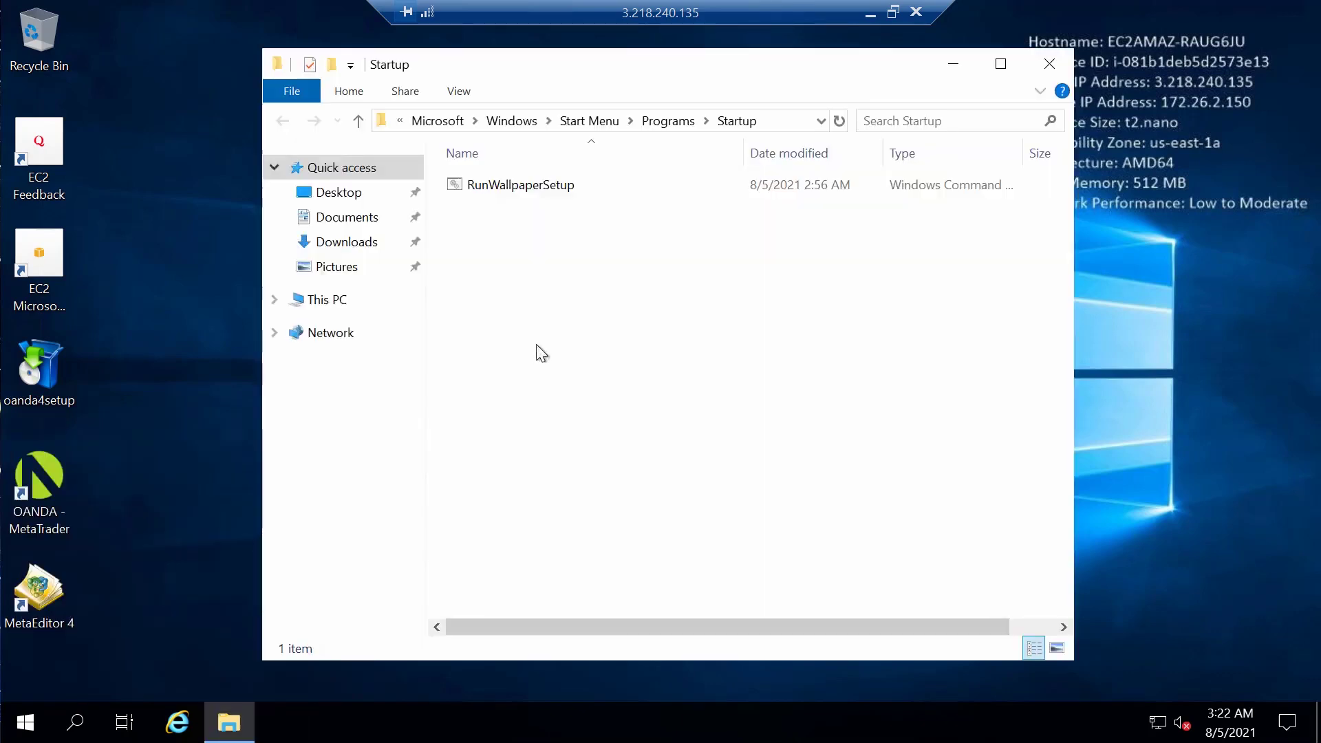
left_click(766, 118)
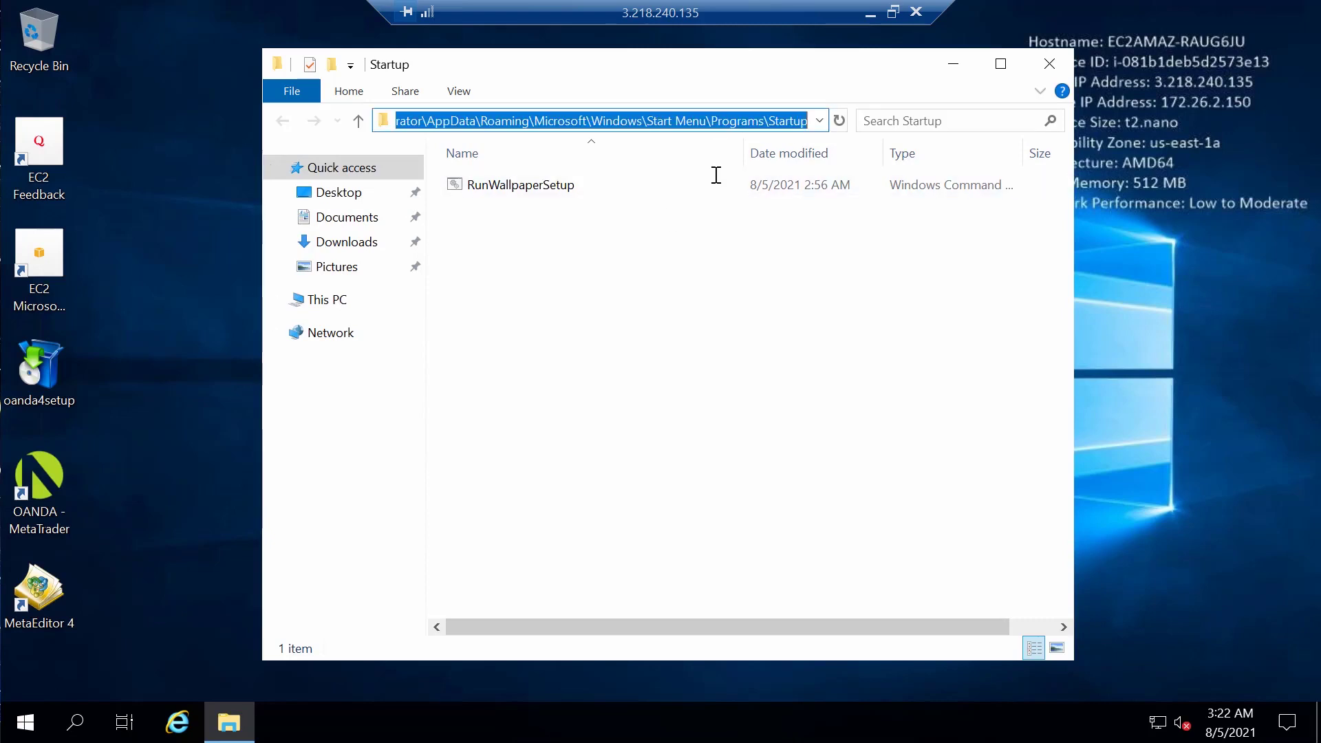
left_click(704, 269)
left_click(510, 193)
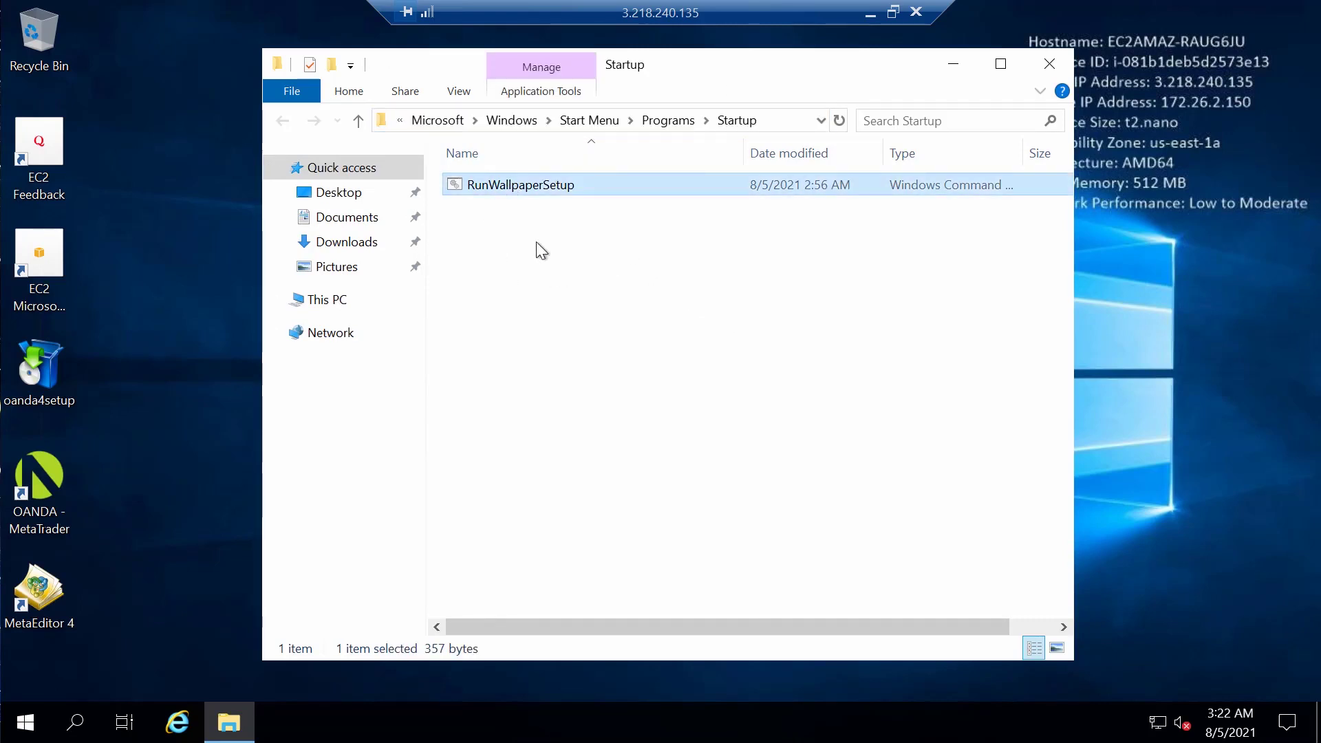
left_click(659, 300)
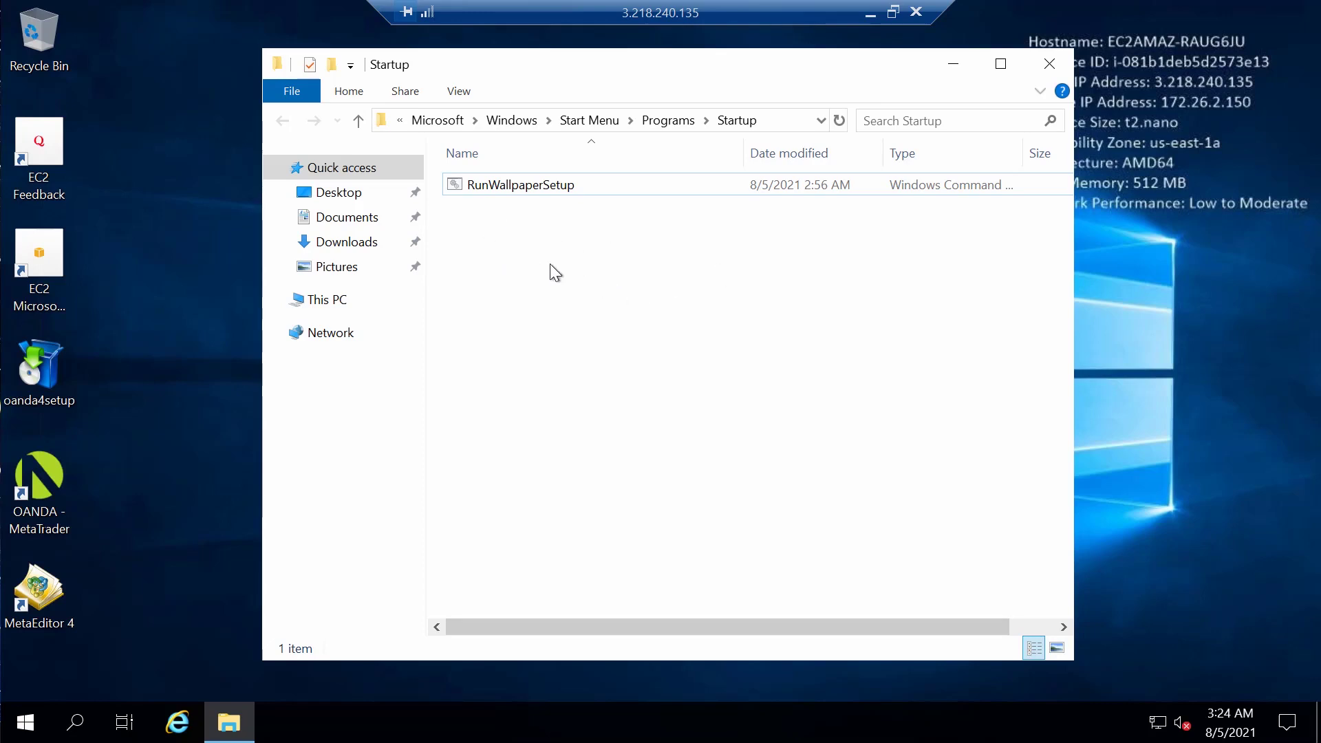
Create a new text document with the default name in the Startup folder
right_click(507, 230)
mouse_move(578, 457)
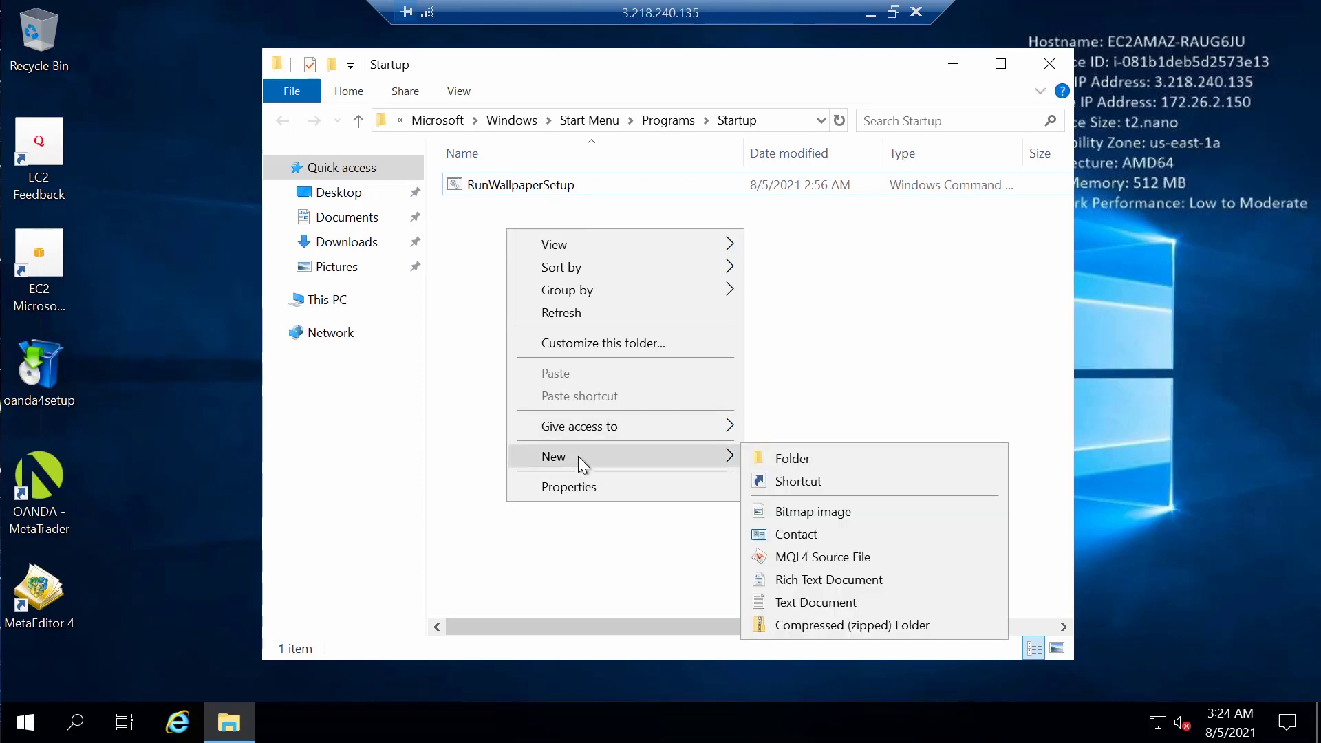
left_click(829, 603)
left_click(534, 287)
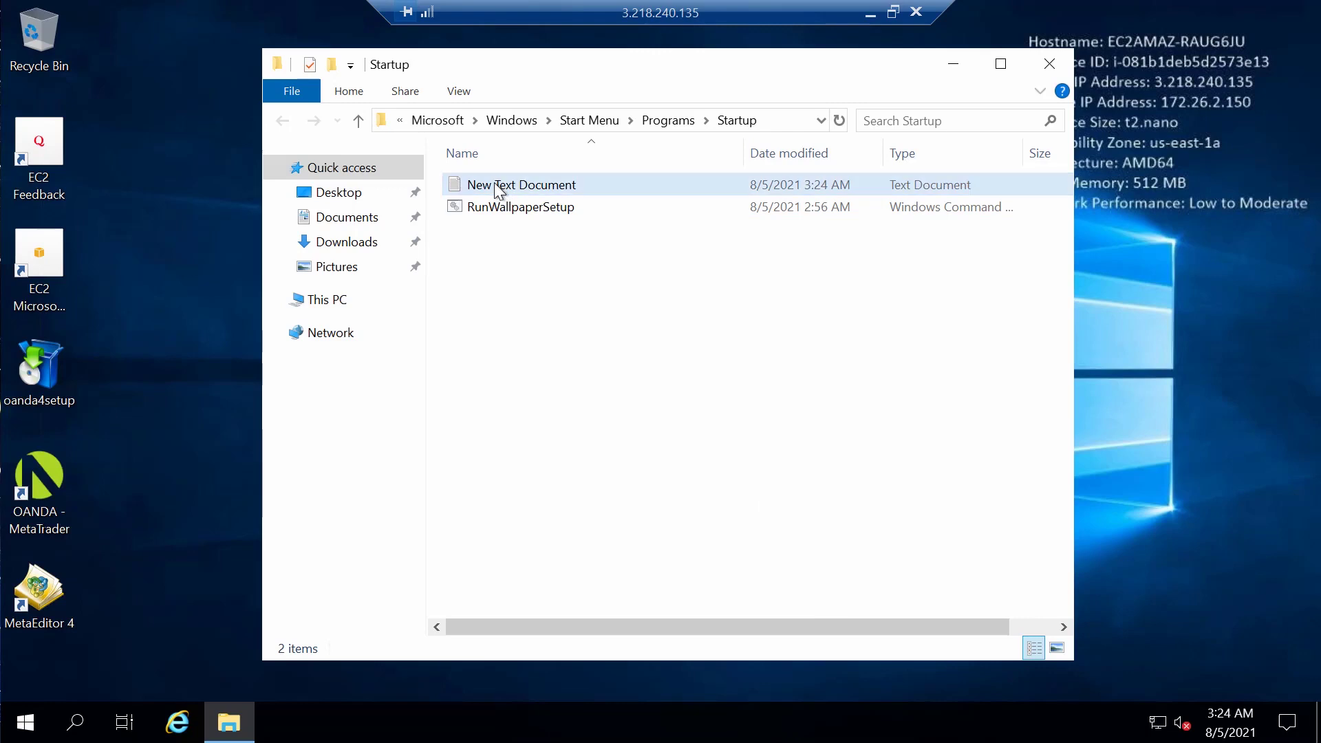
Open the new text document and insert the batch script that checks for "chrome" every 60 seconds and starts chrome.exe if missing
double_click(506, 188)
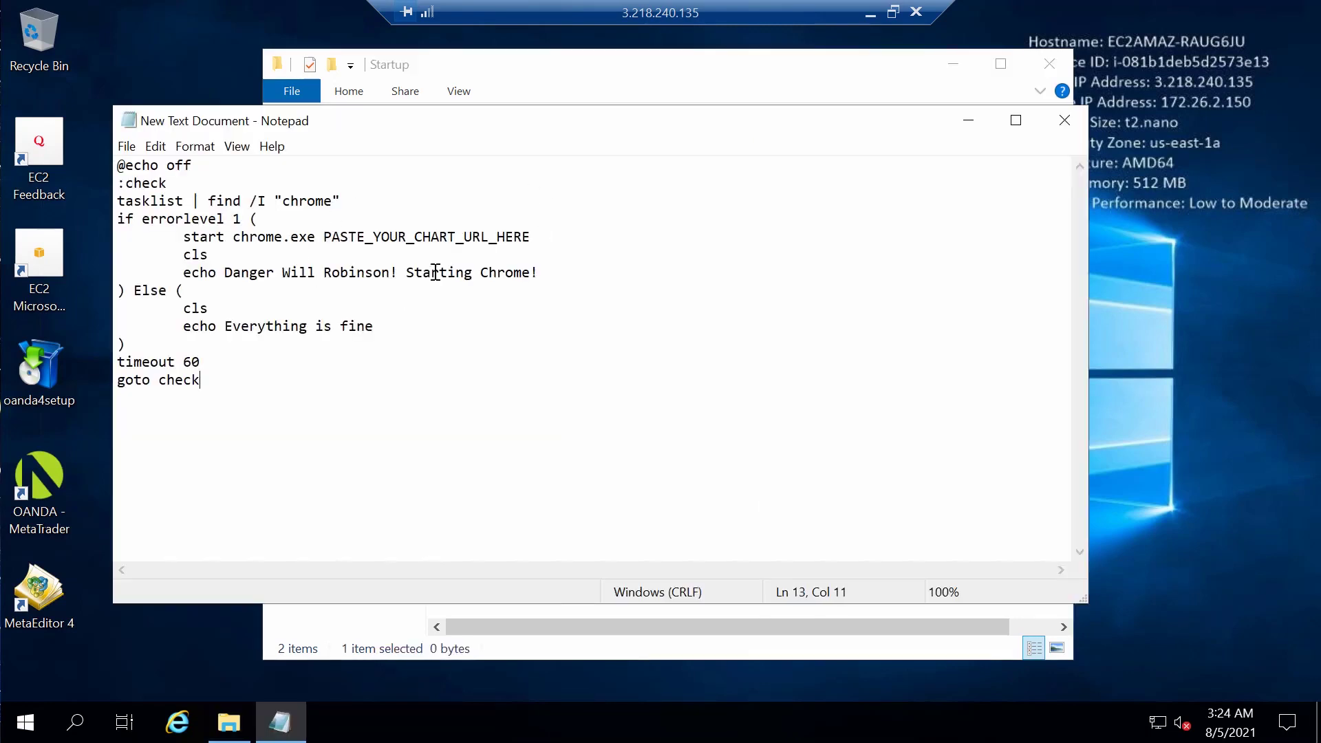
left_click(541, 237)
left_click_drag(283, 201, 333, 203)
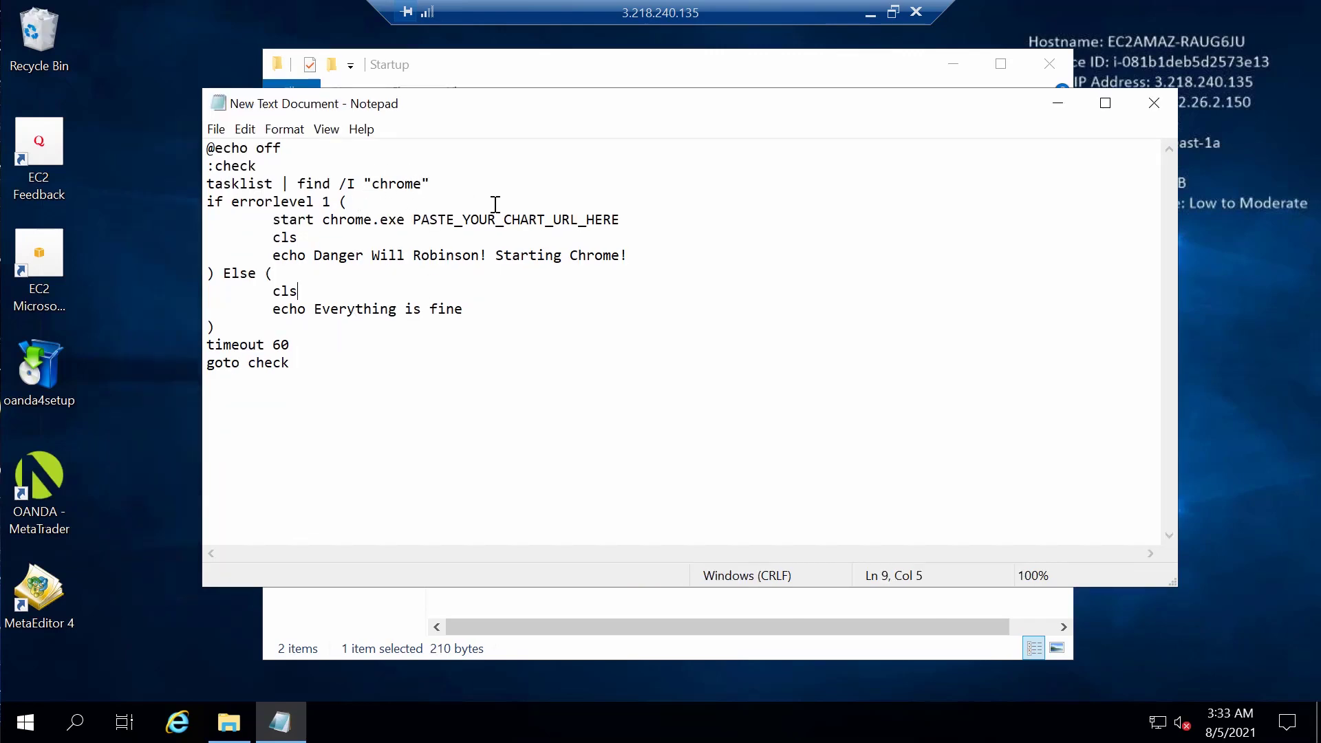
Check the executable name in the OANDA - MetaTrader shortcut's properties and replace "chrome" with "terminal" in the script's tasklist line
right_click(40, 497)
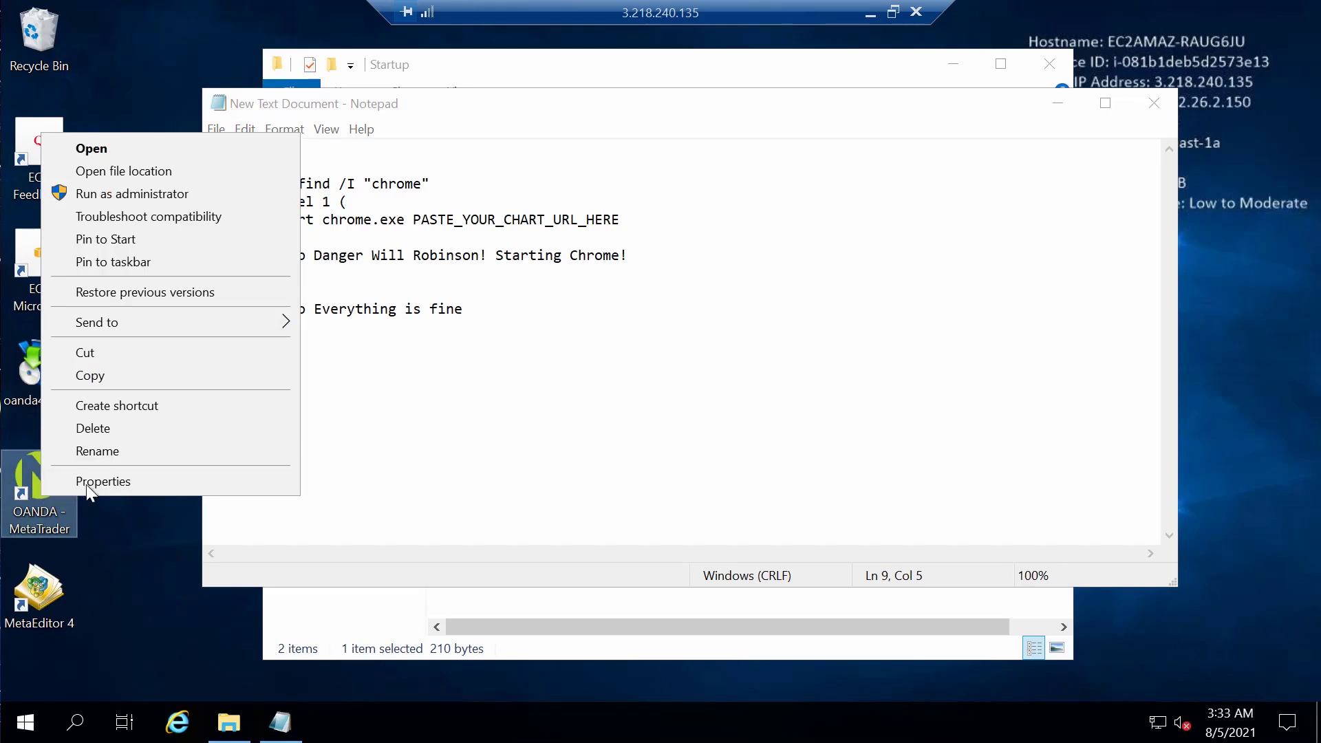
left_click(96, 485)
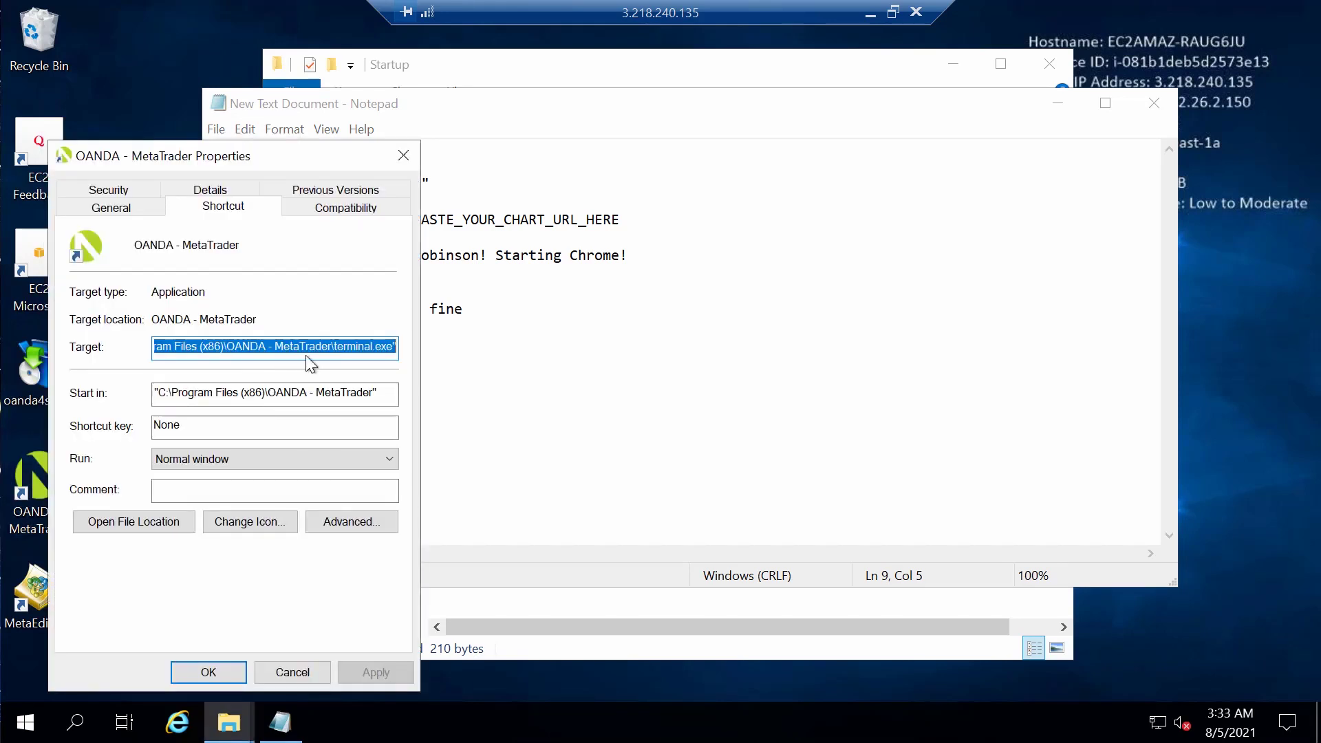
left_click(335, 348)
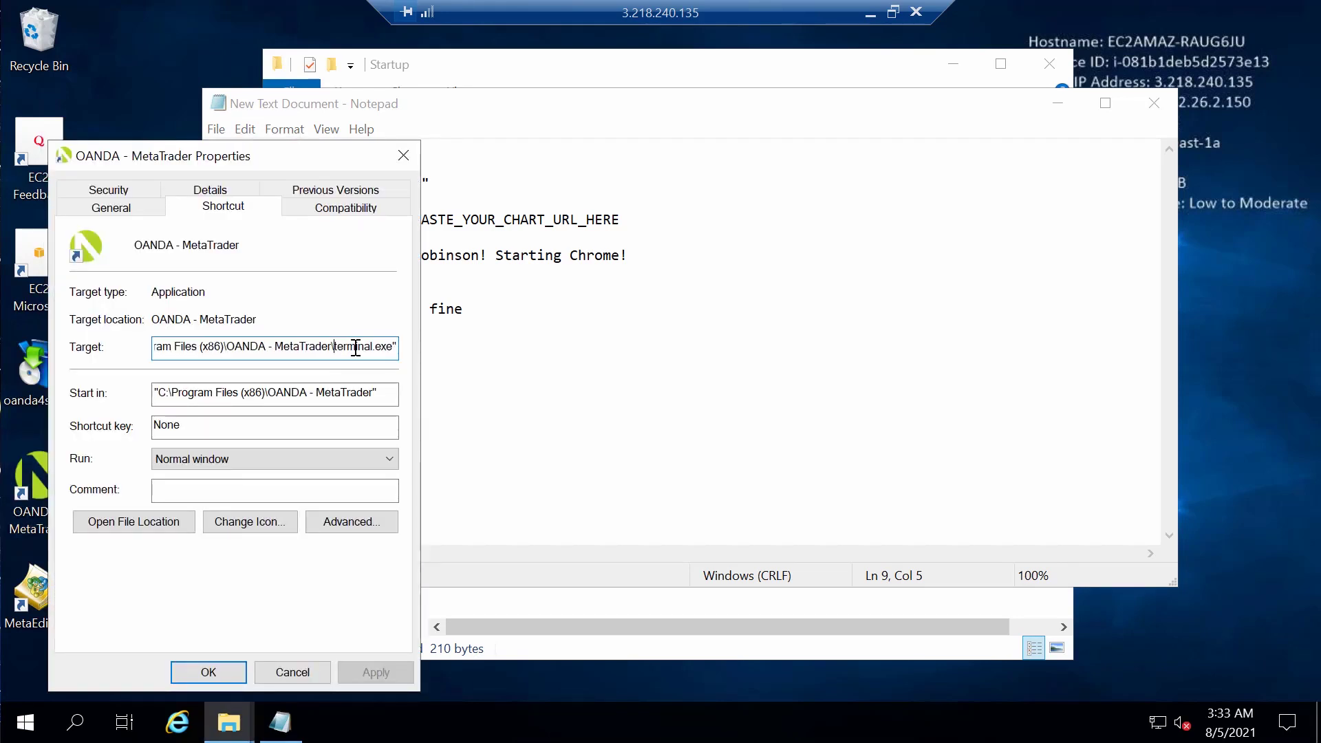
double_click(356, 347)
left_click(584, 402)
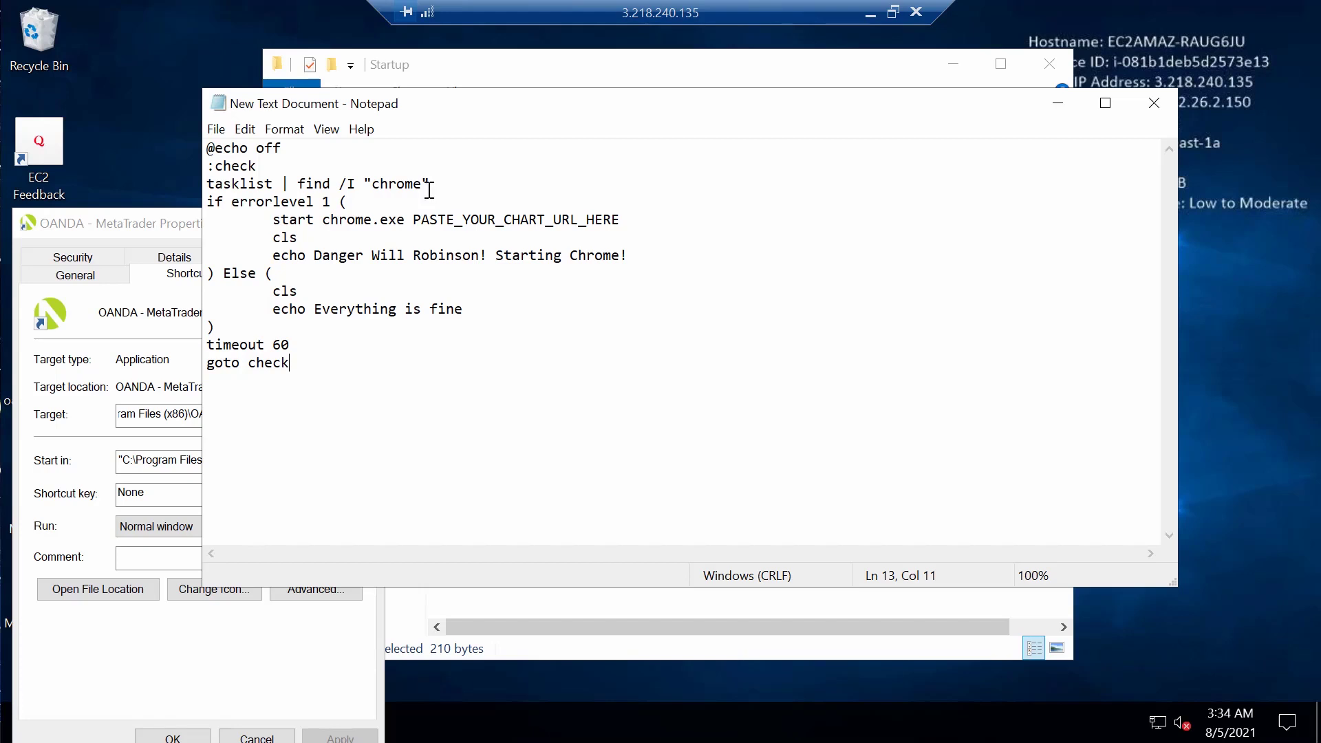
left_click_drag(421, 184, 375, 185)
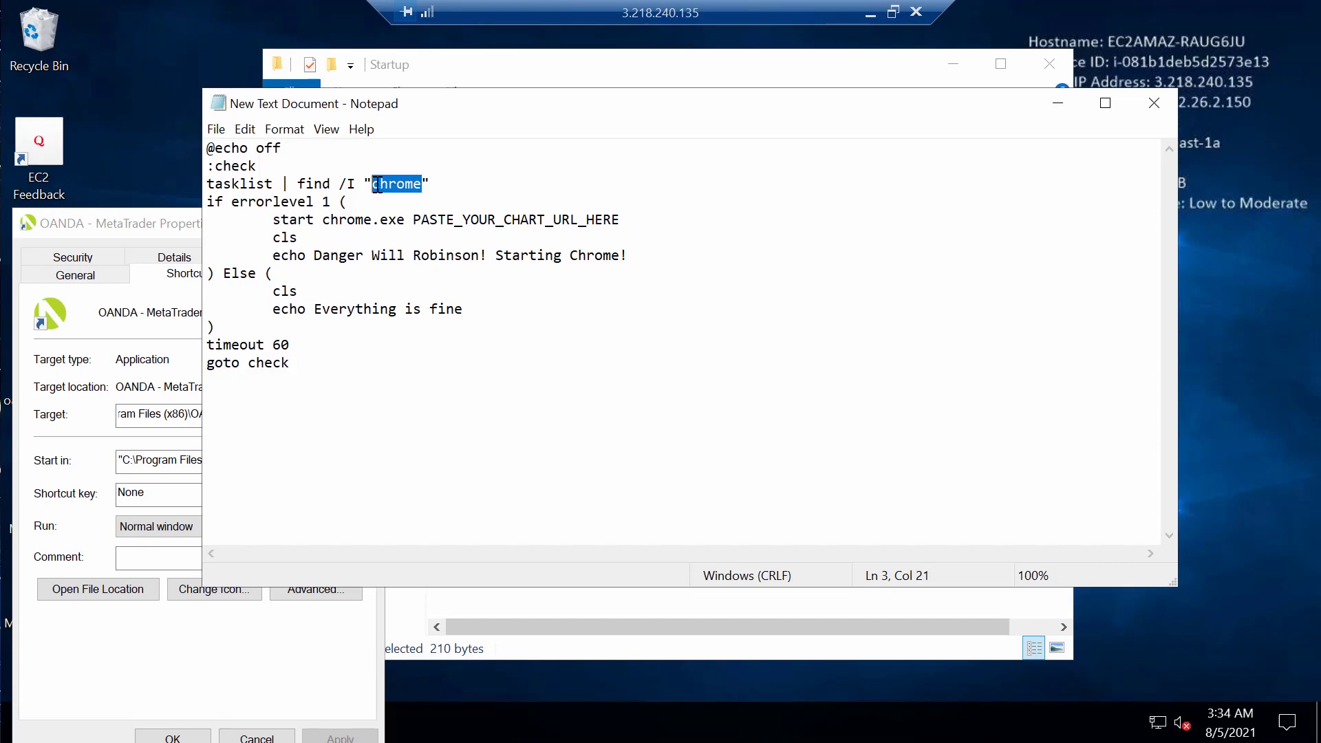
type("terminal")
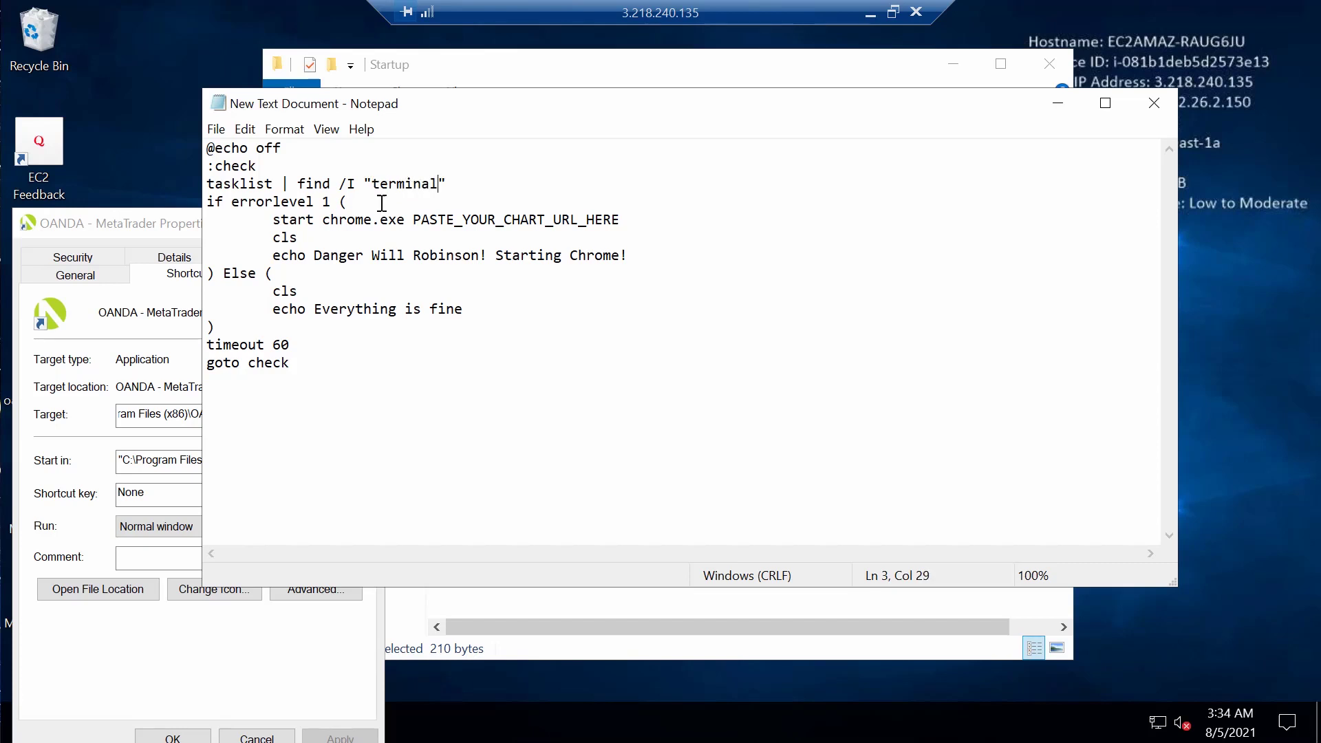
Replace the script's start arguments with "" and the target path copied from the OANDA - MetaTrader shortcut's properties
left_click(656, 219)
left_click_drag(620, 219, 323, 219)
key("BackSpace")
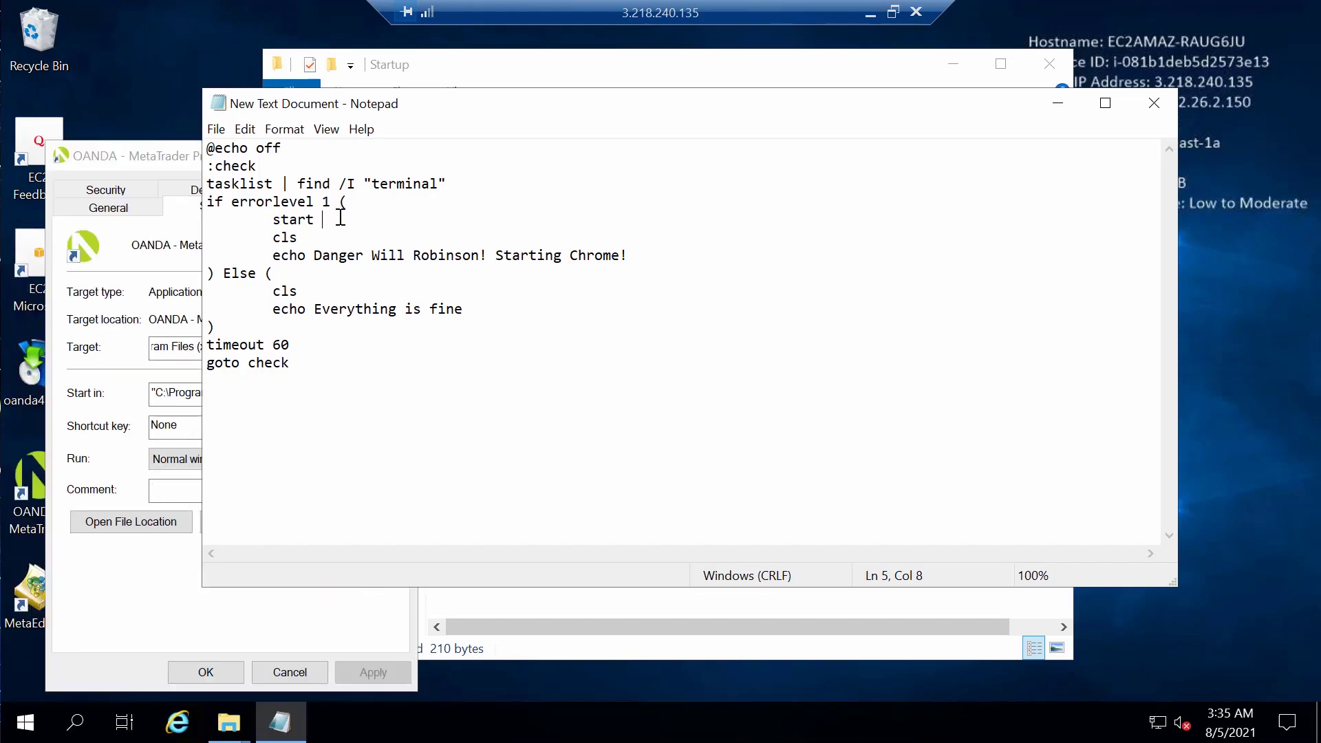
type("\"\"")
left_click(173, 346)
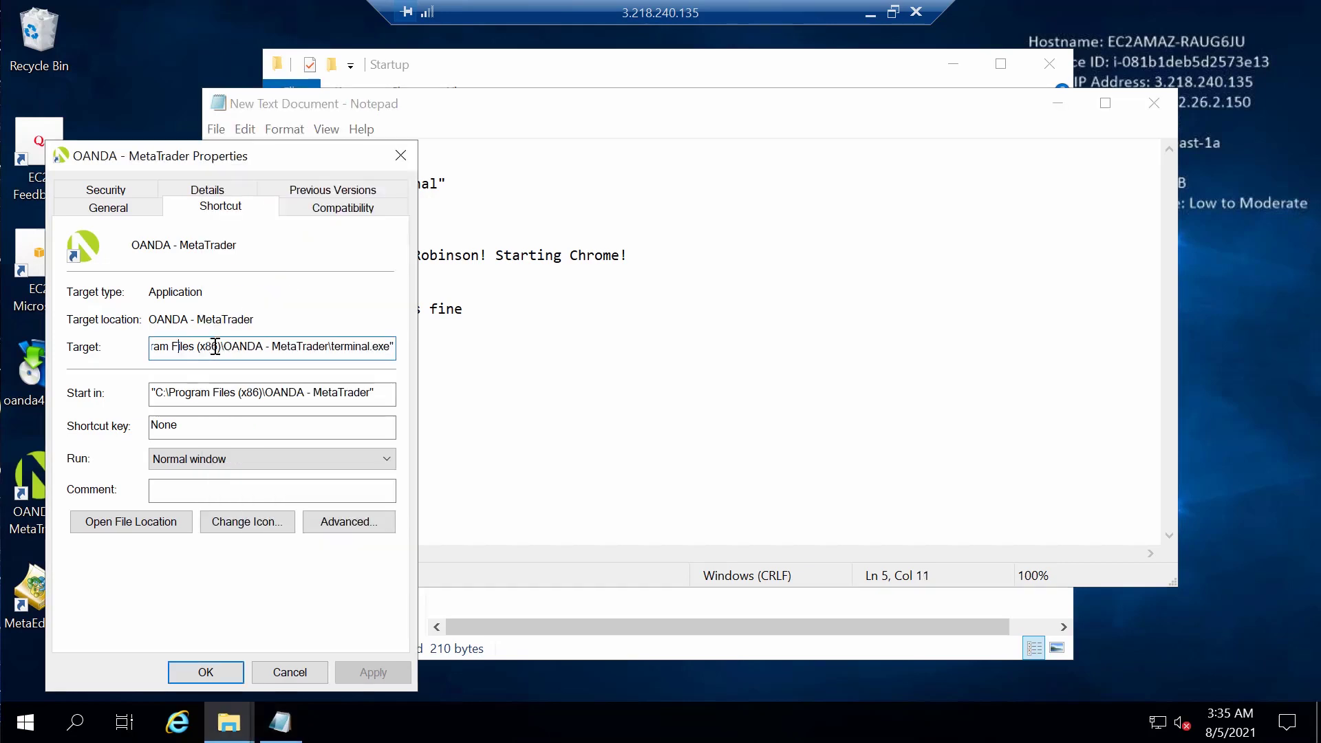
key("ctrl+a")
key("ctrl+c")
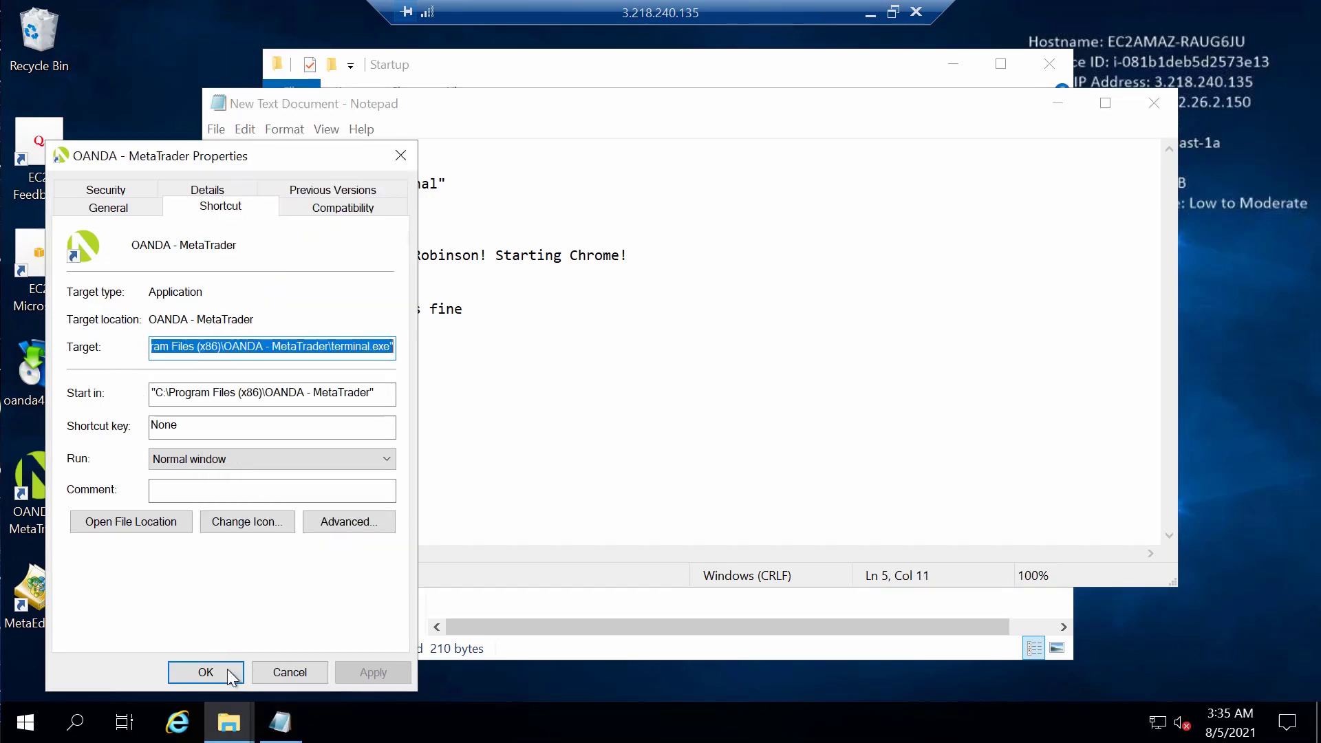
left_click(206, 672)
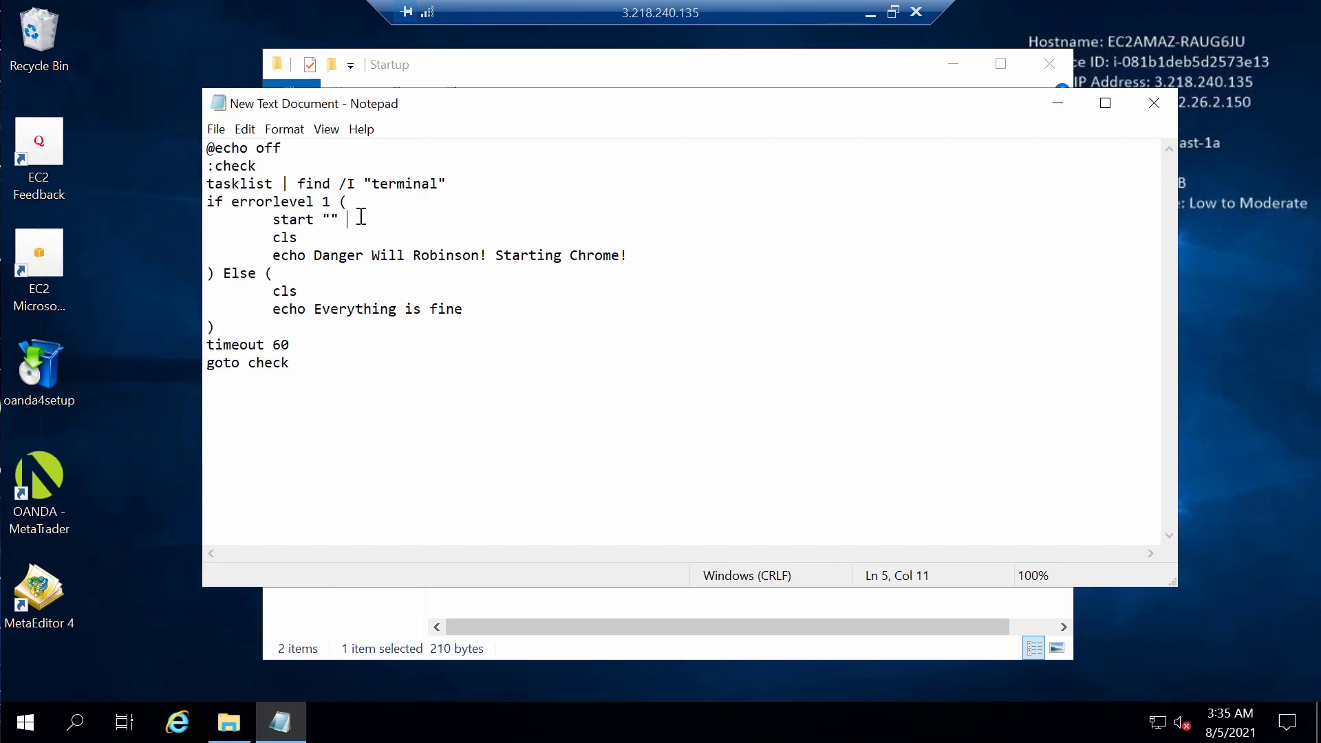
key("ctrl+v")
Replace "Chrome" with "MT4" in the script's echo message and select the terminal.exe path in the start line
left_click_drag(621, 256, 571, 257)
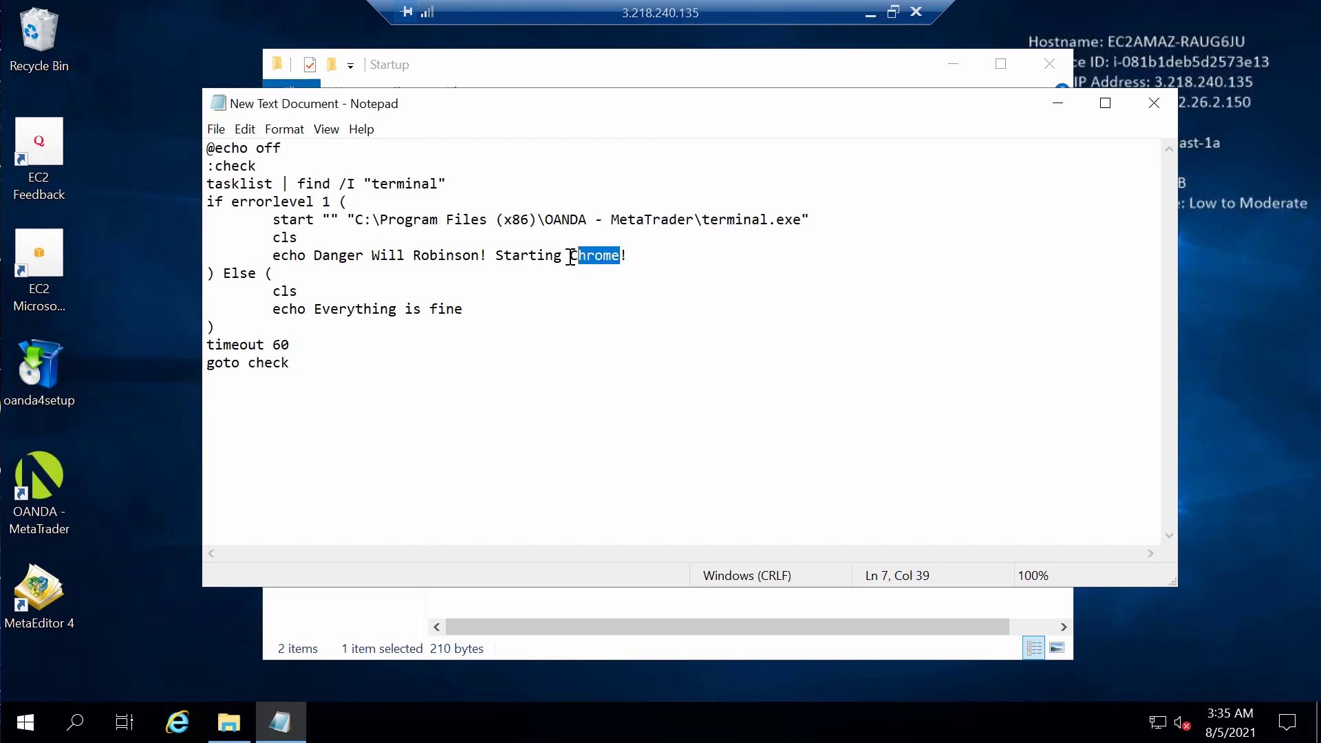
type("MT4")
left_click(612, 219)
left_click_drag(357, 221, 805, 221)
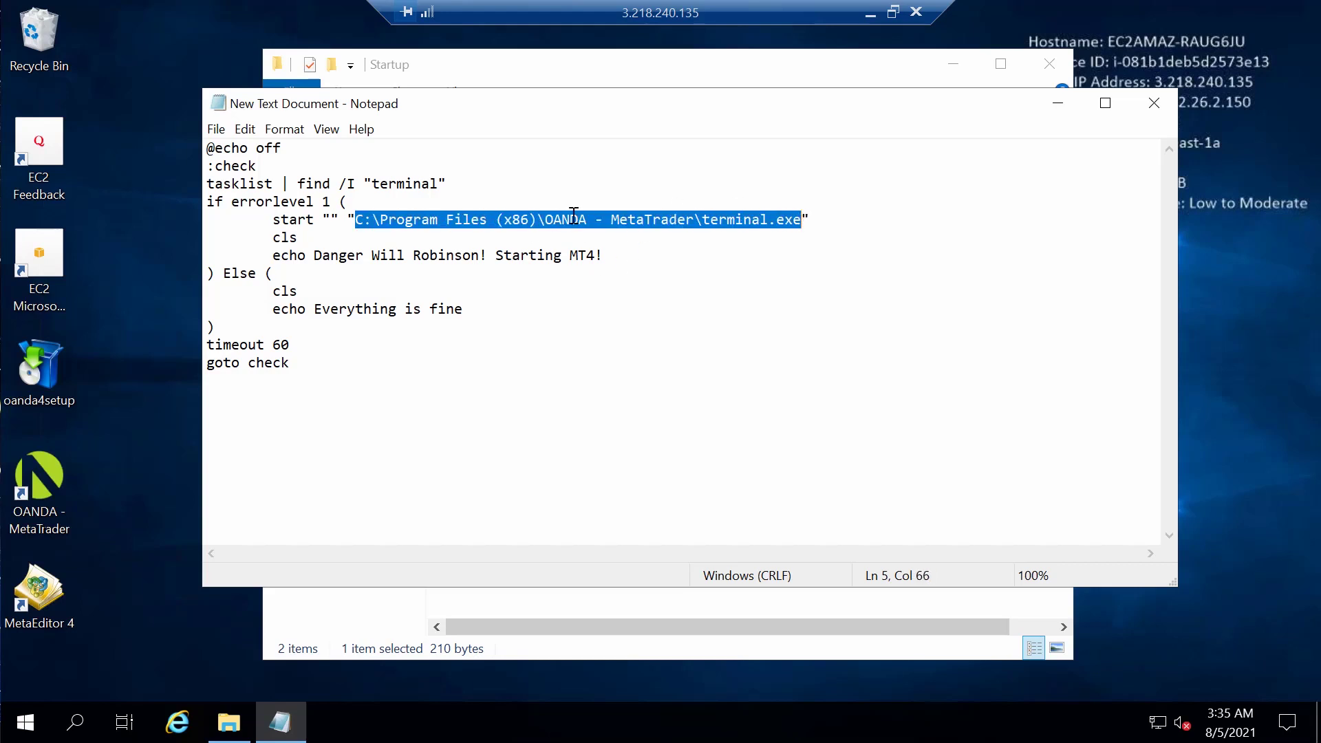
Check the target path in the OANDA - MetaTrader shortcut's properties against the script's start line
left_click(499, 222)
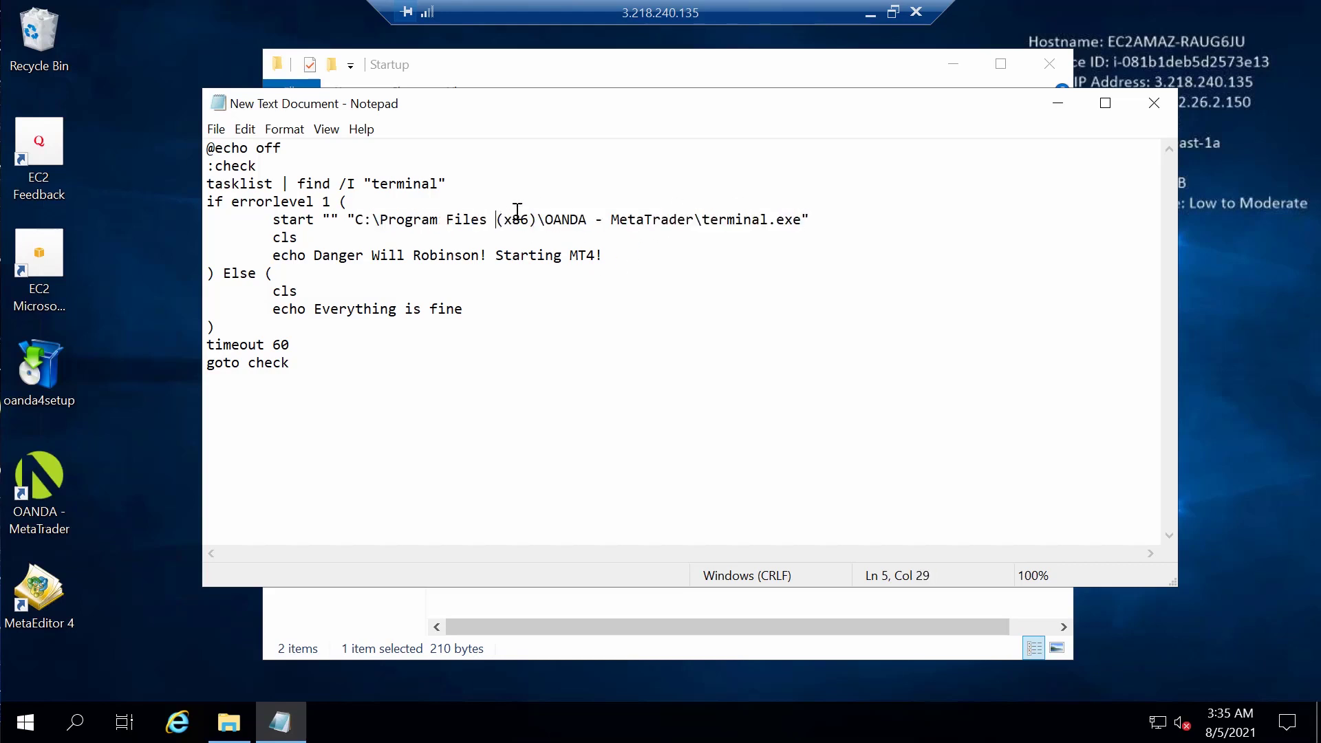
right_click(57, 490)
left_click(81, 476)
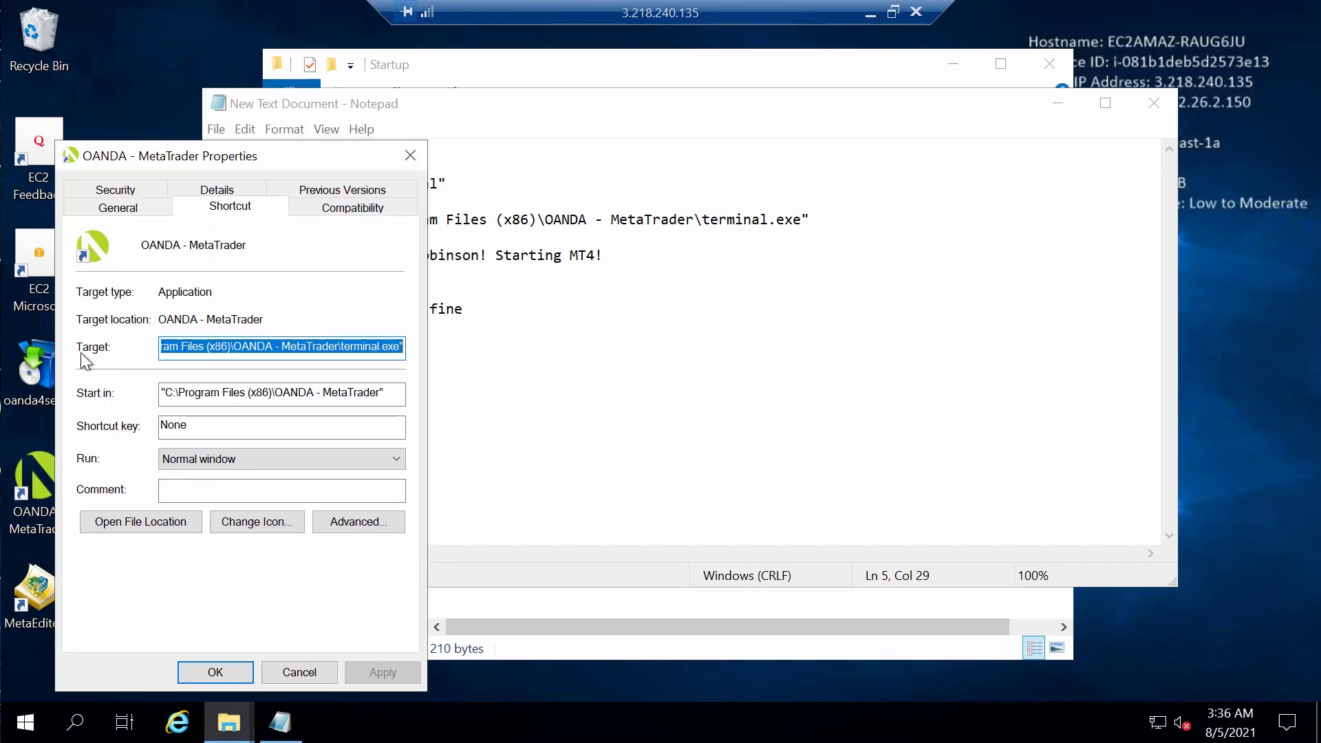
left_click(307, 668)
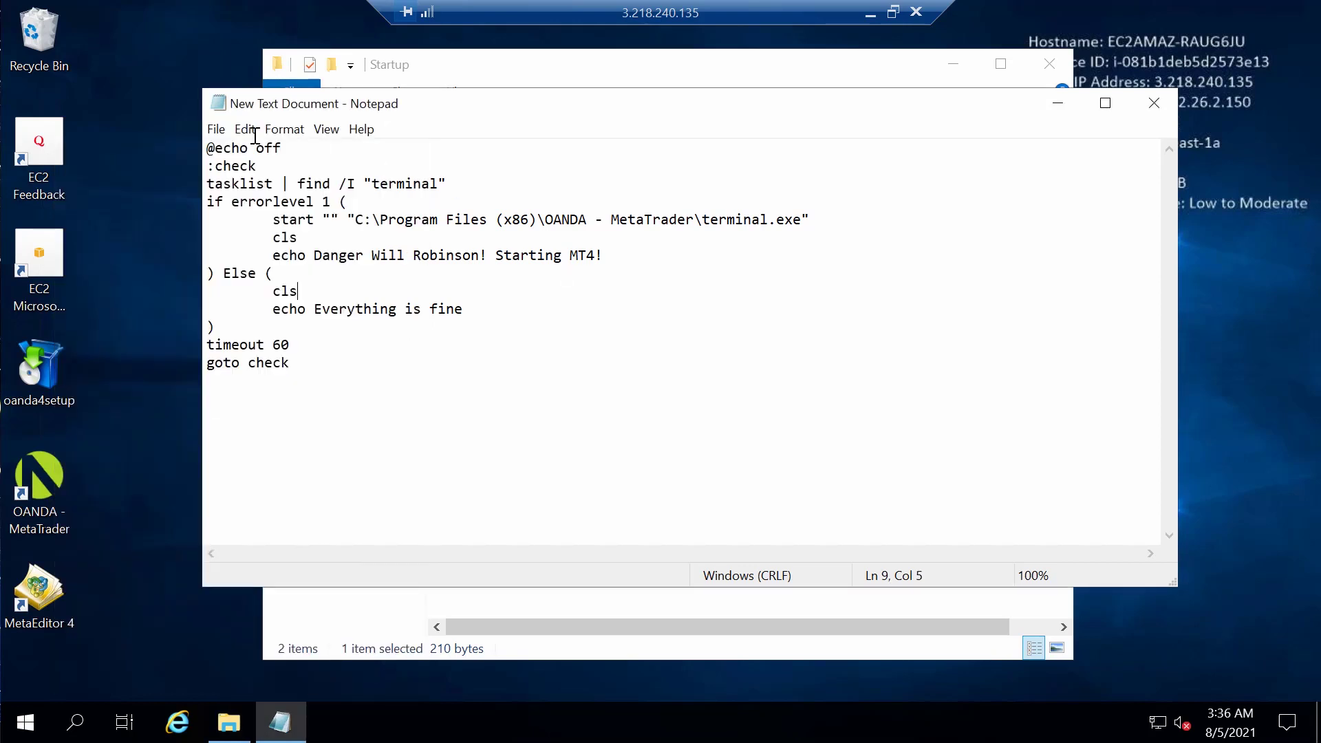
Save the script as Monitor.bat in the Startup folder with file type All Files and delete the original New Text Document
left_click(217, 130)
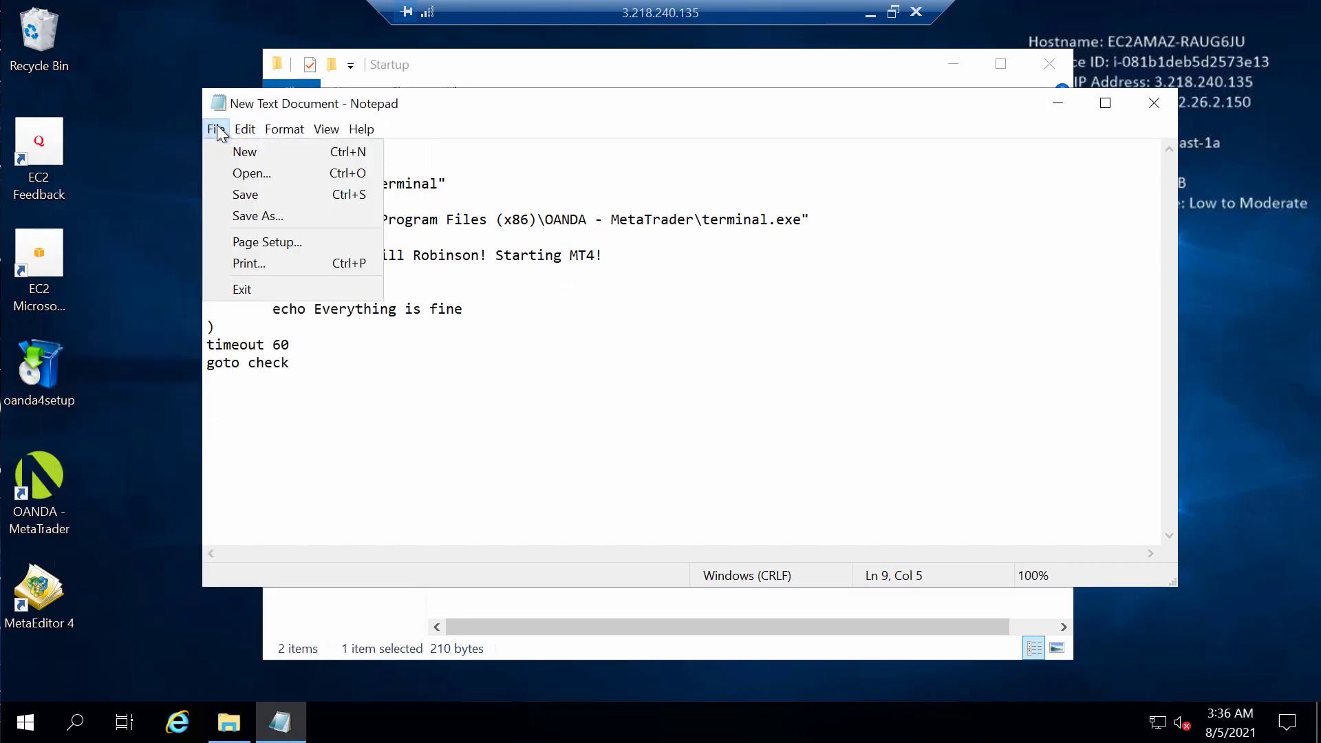
left_click(269, 216)
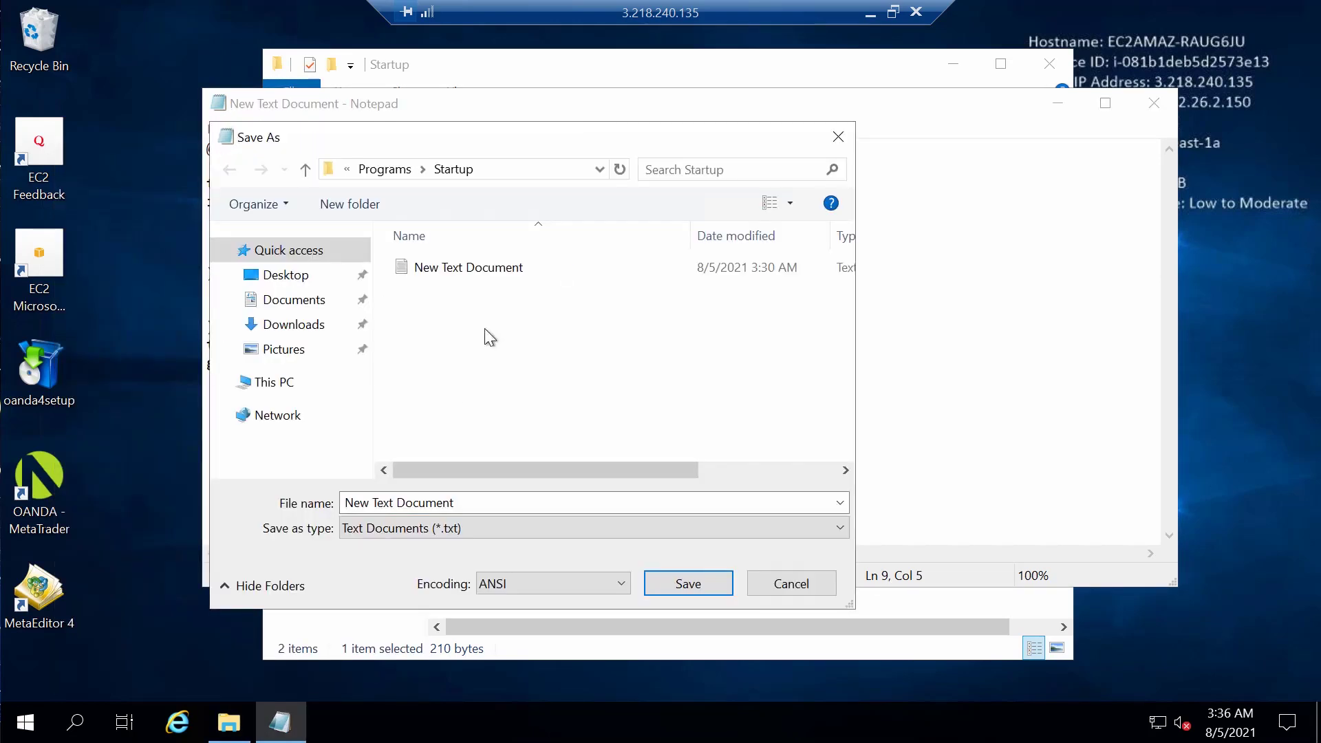
left_click(397, 528)
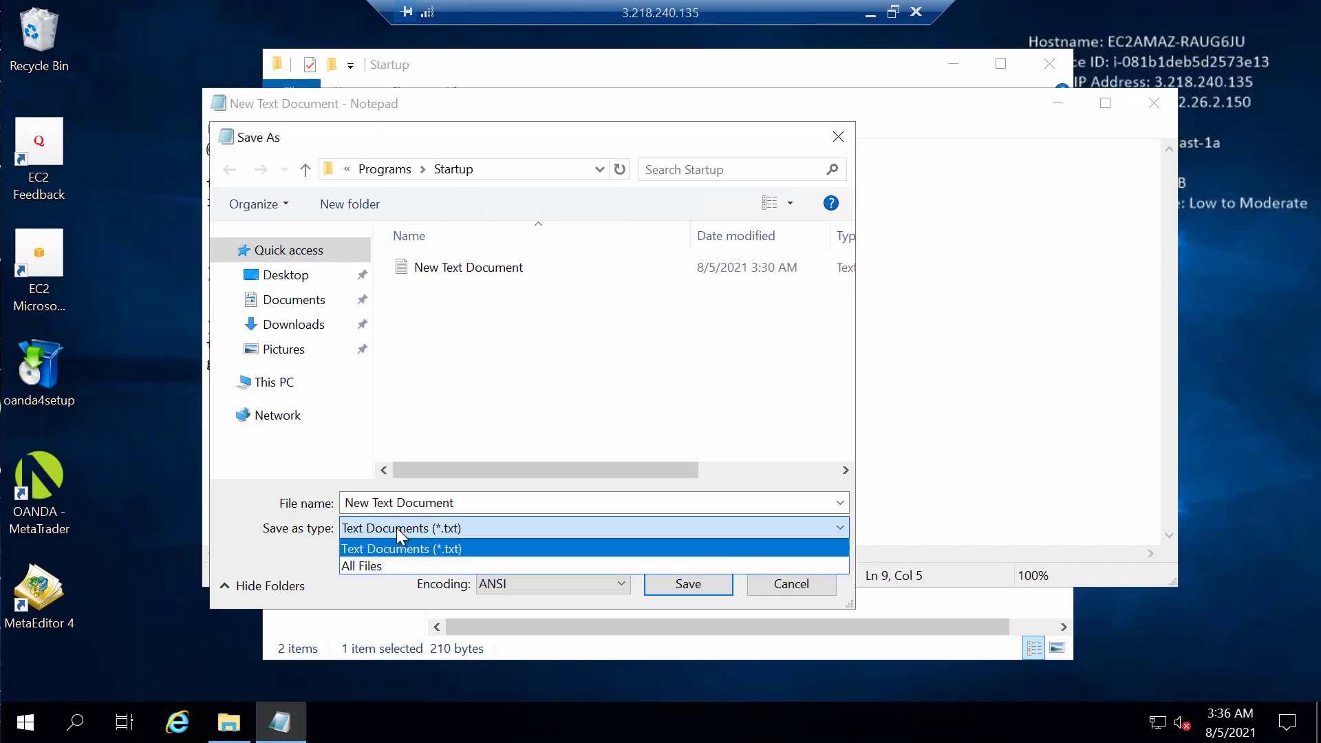
left_click(387, 564)
left_click(644, 506)
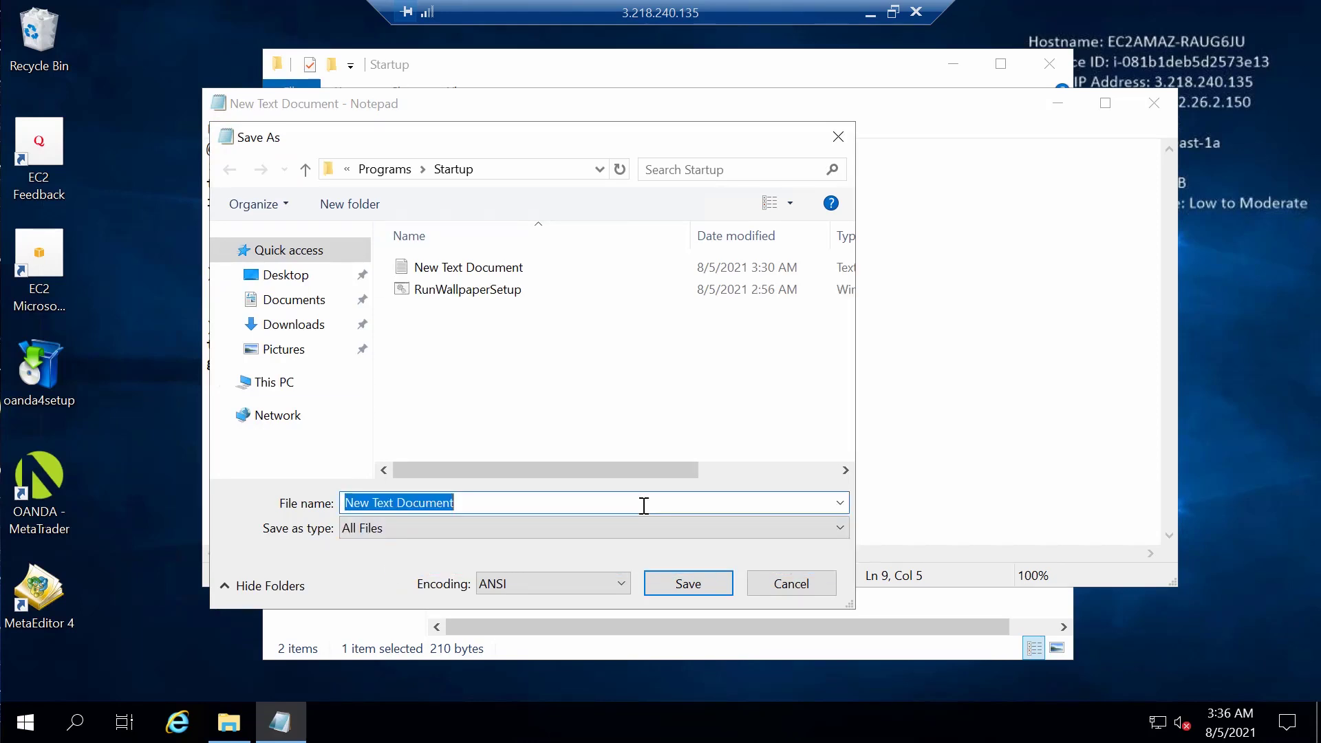
type("Monitor")
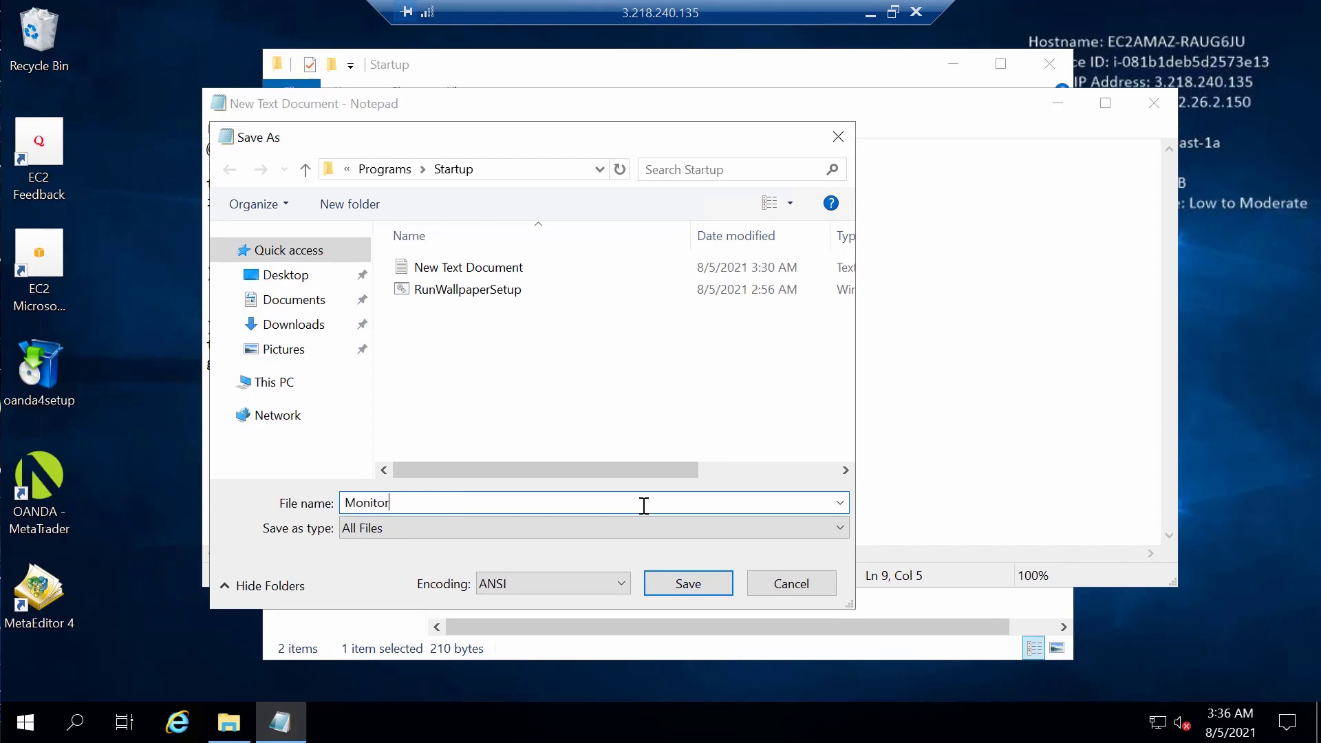
type(".bat")
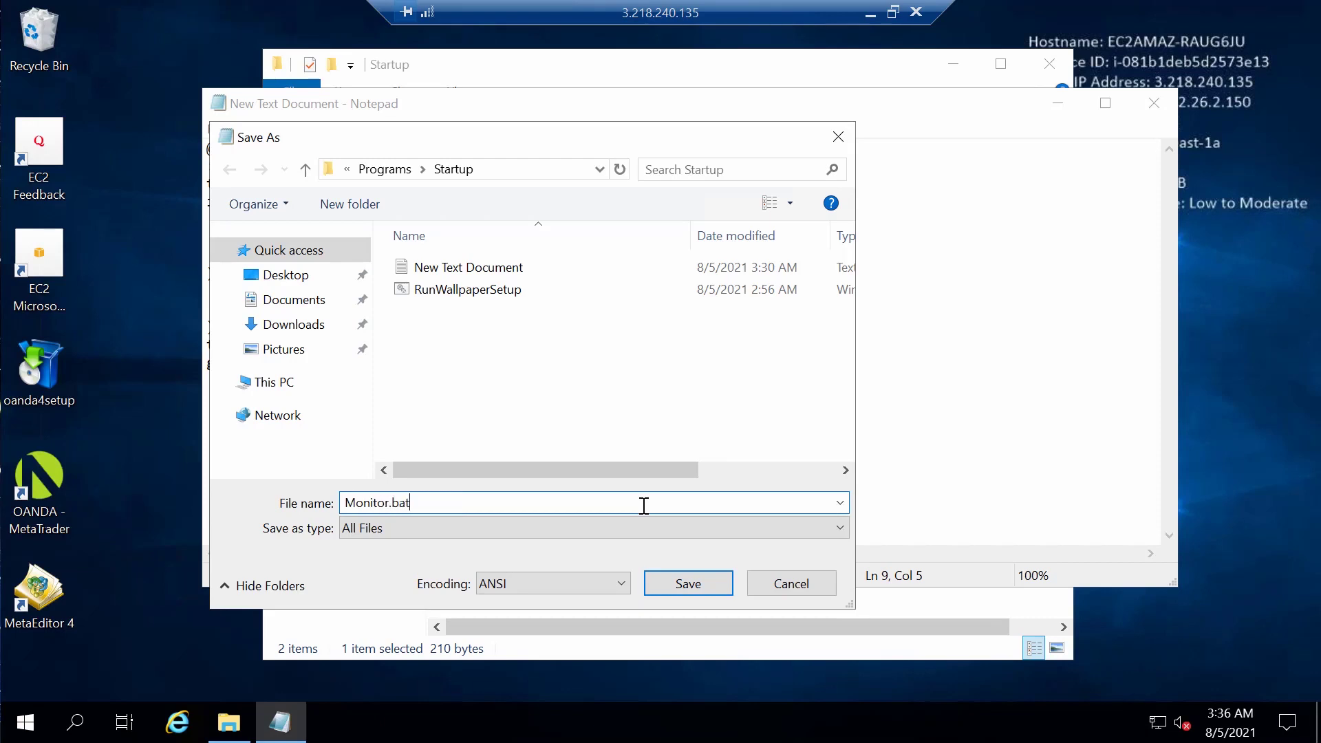
left_click(690, 586)
left_click(581, 393)
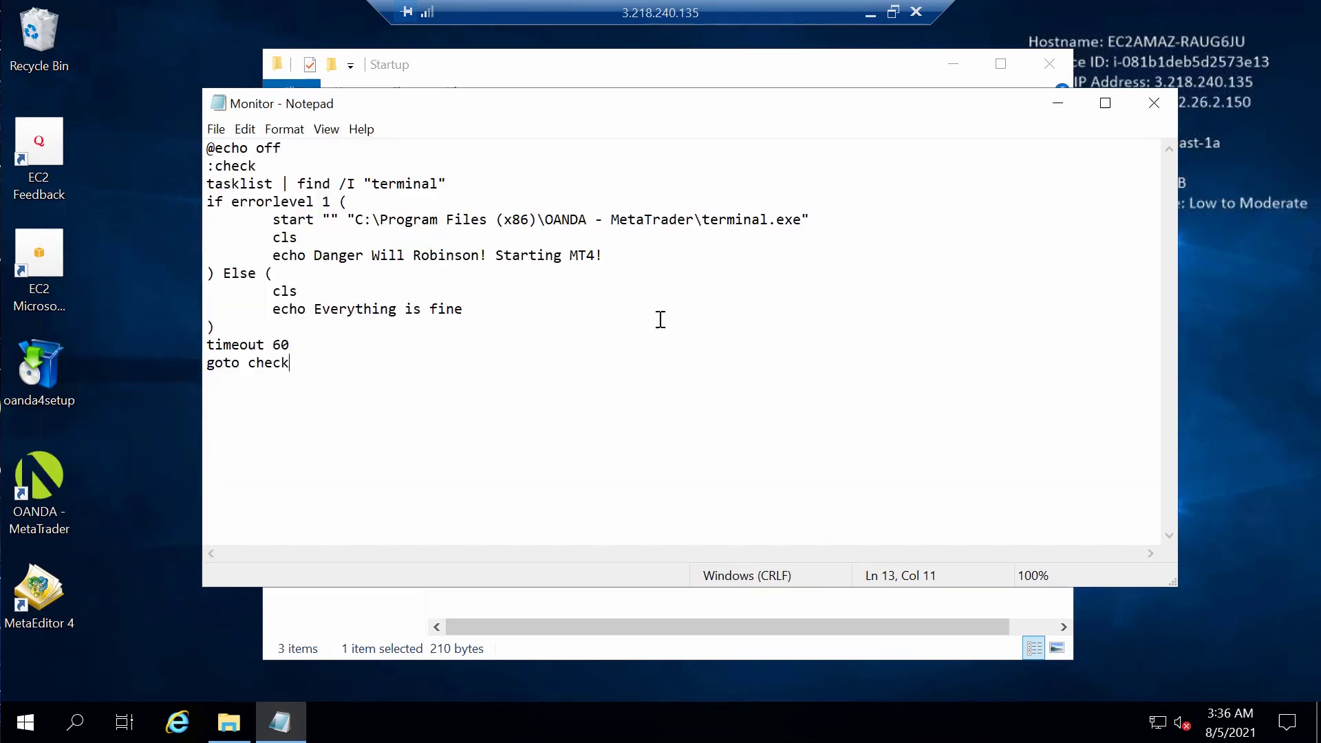
left_click(1155, 103)
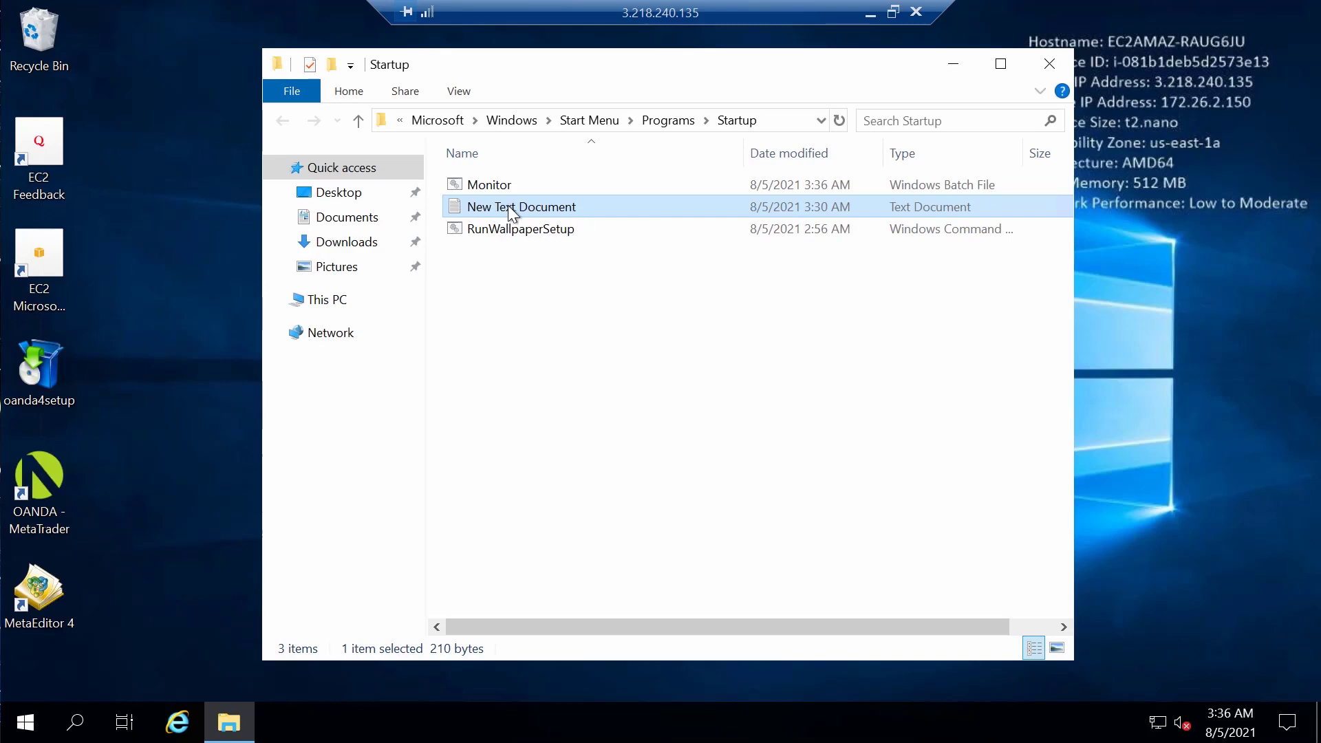
key("Delete")
left_click(637, 278)
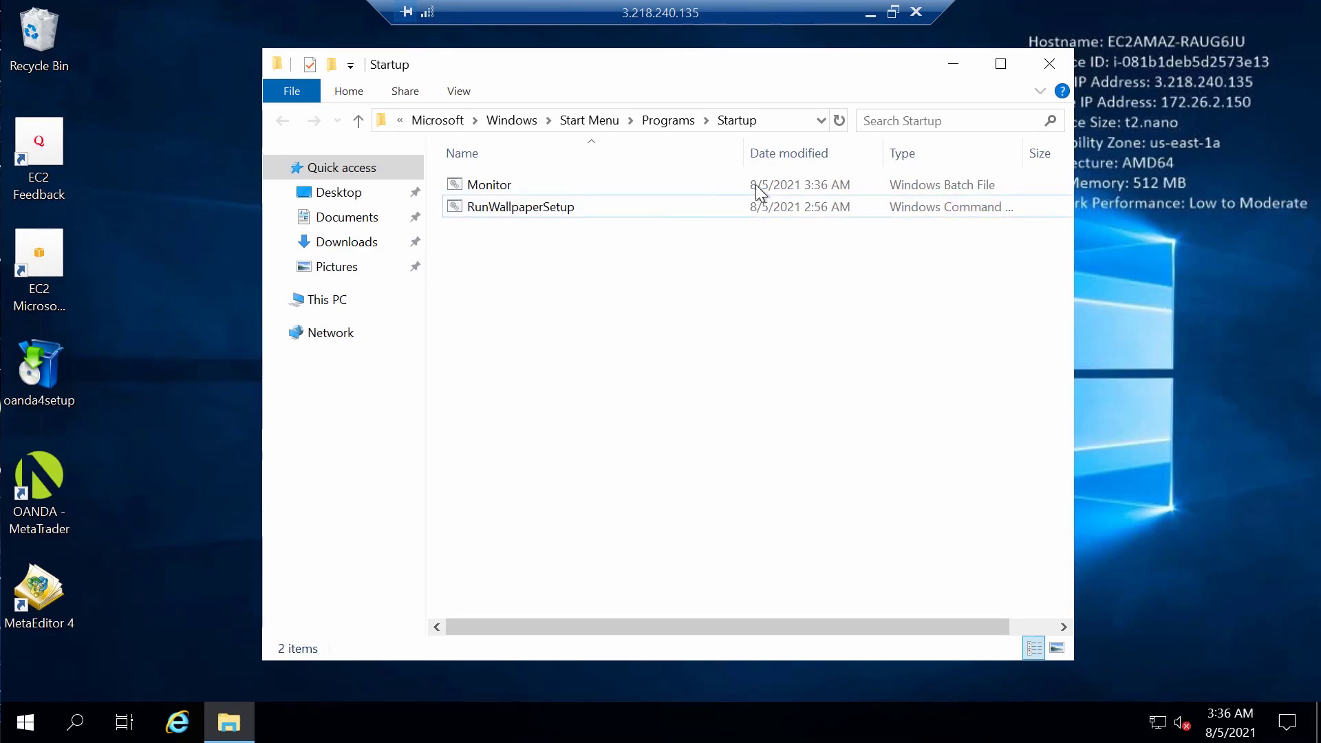
Test the Monitor batch file by running it, and close the MetaTrader window it starts
double_click(496, 188)
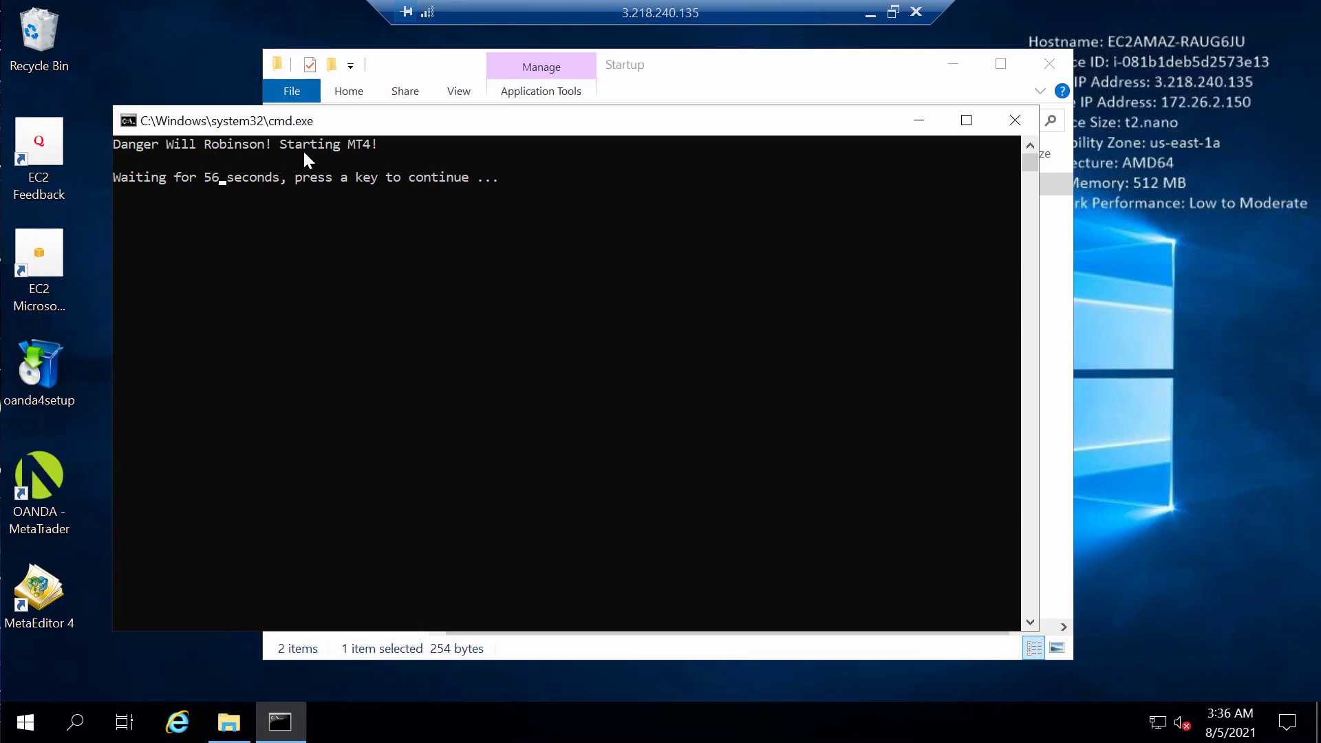
key("space")
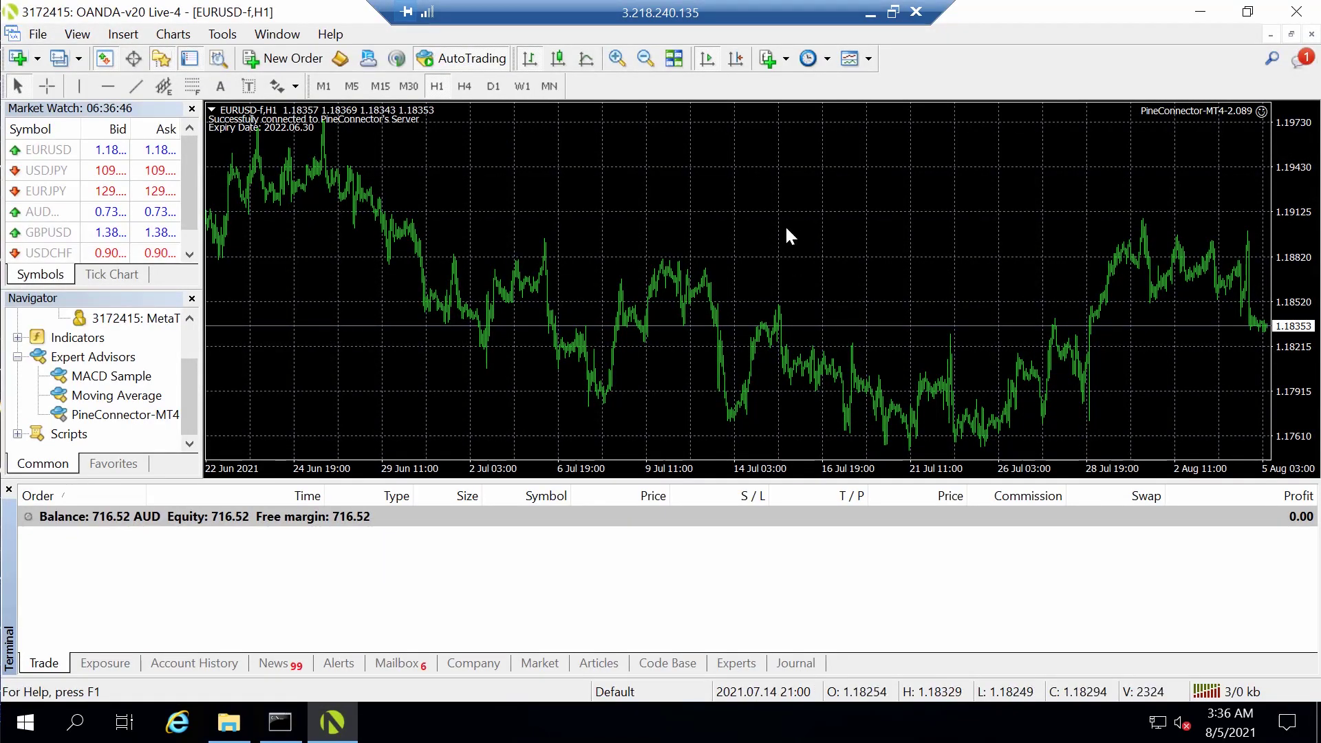
left_click(1303, 12)
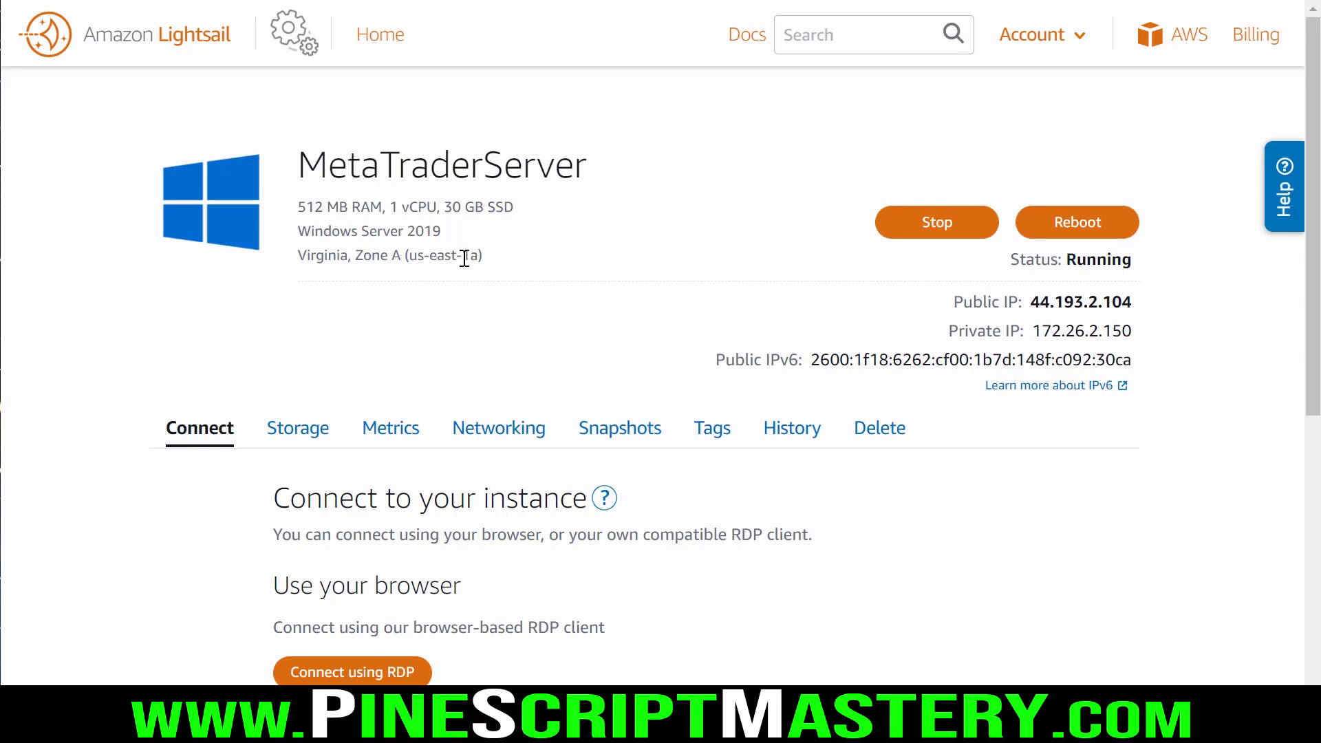
left_click_drag(384, 221, 444, 221)
left_click_drag(291, 218, 346, 218)
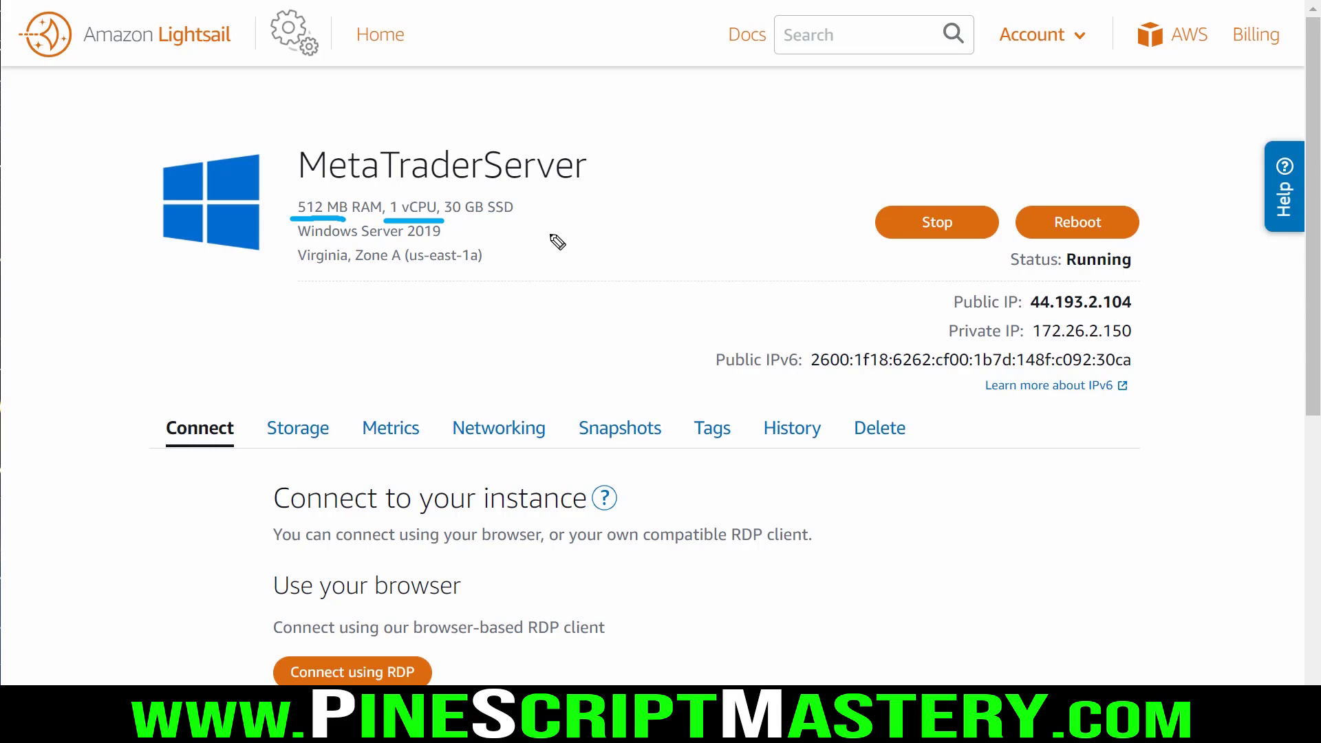
key("ctrl+shift+7")
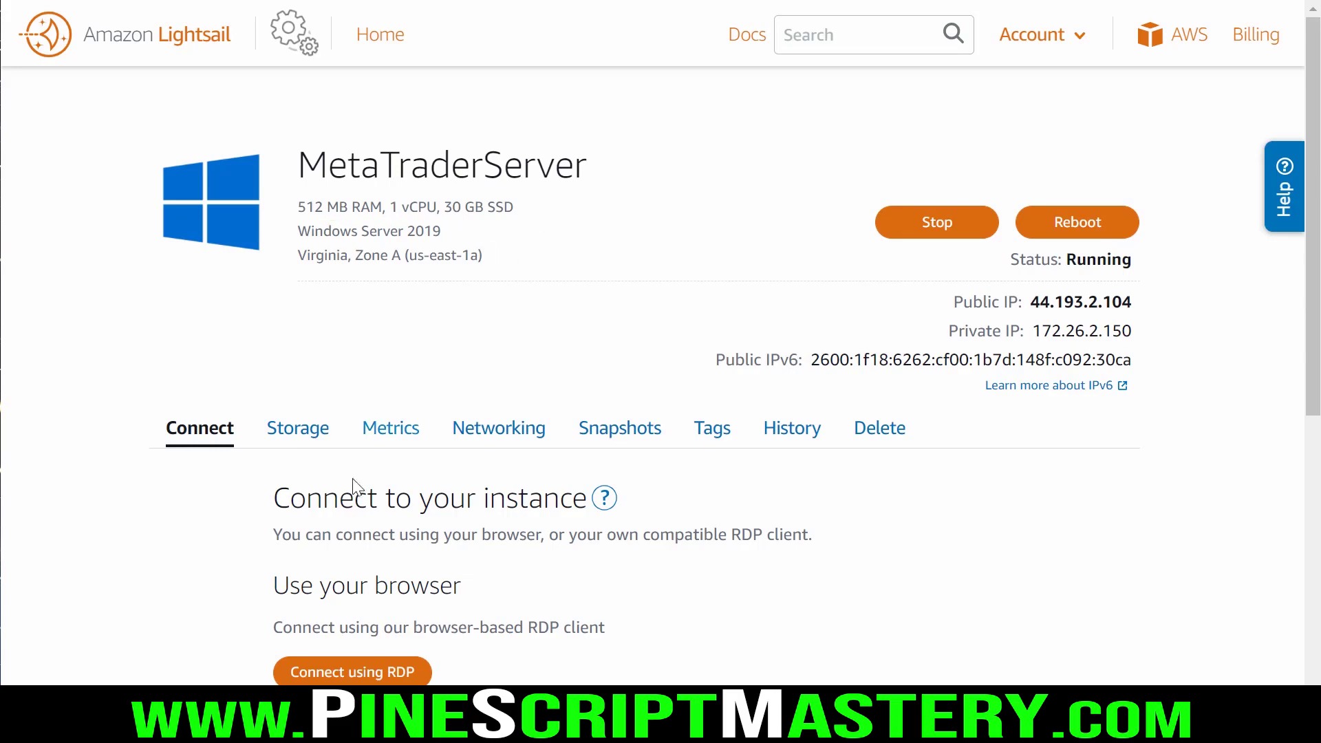
mouse_move(353, 406)
left_mouse_down()
mouse_move(395, 459)
mouse_move(358, 407)
left_mouse_up()
key("ctrl+shift+7")
left_click_drag(64, 59, 109, 68)
key("ctrl+shift+7")
Open the MetaTraderServer instance's metrics and examine average CPU utilization against the burstable and sustainable zones
left_click(383, 430)
scroll(567, 402, "down", 8)
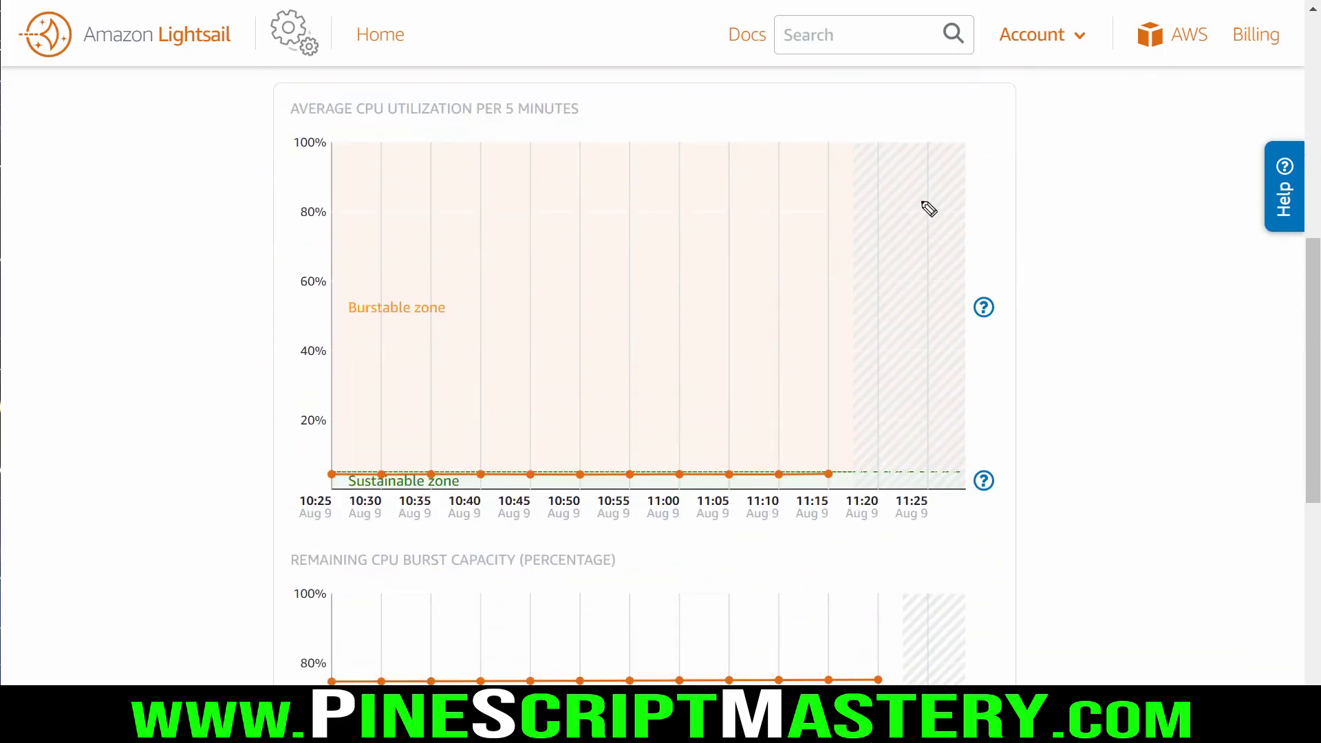
left_click_drag(269, 126, 631, 126)
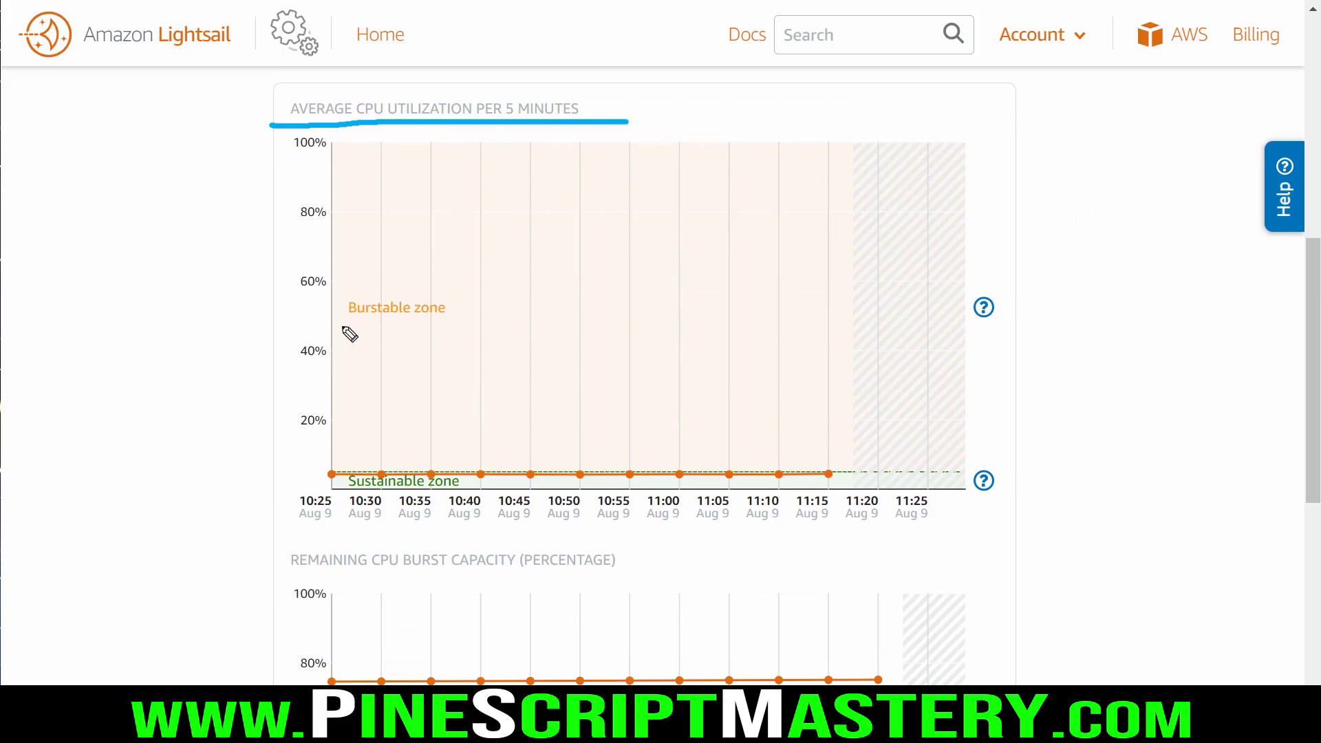
mouse_move(341, 325)
left_mouse_down()
mouse_move(421, 328)
mouse_move(398, 269)
mouse_move(339, 337)
left_mouse_up()
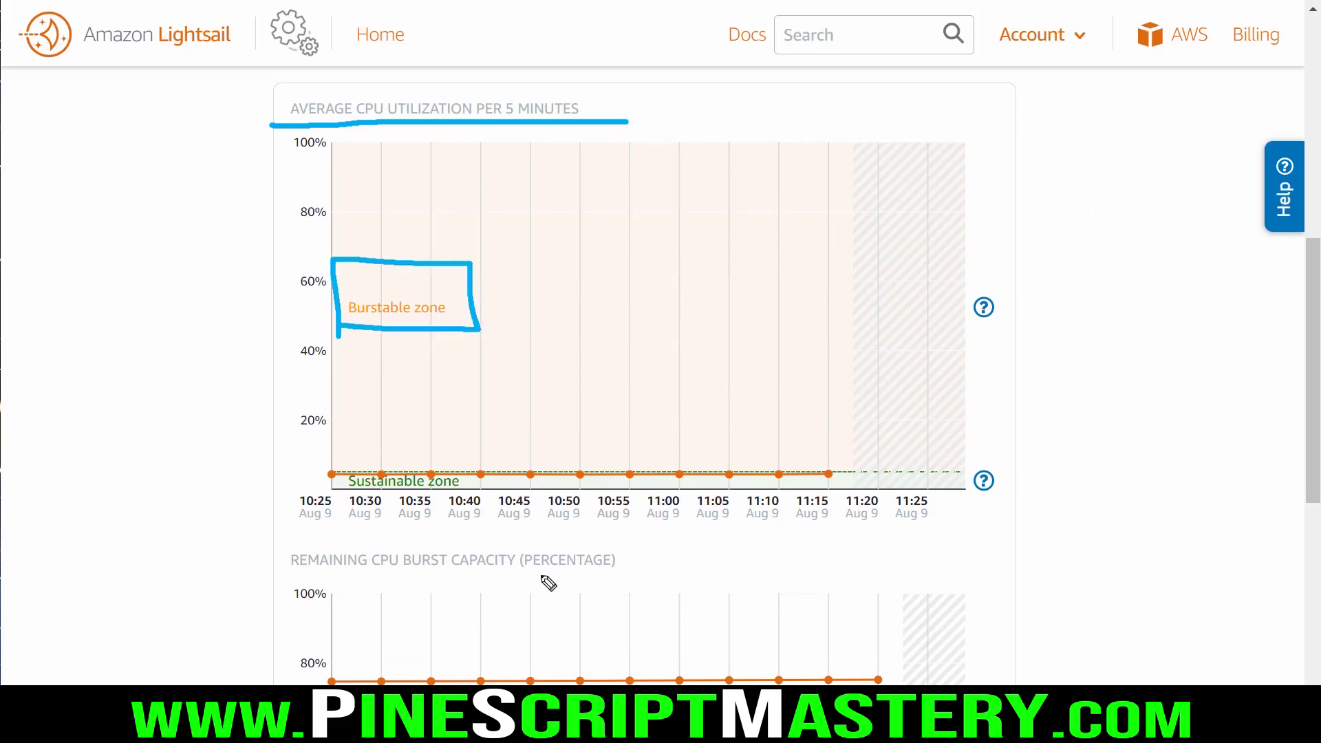
left_click_drag(384, 572, 519, 577)
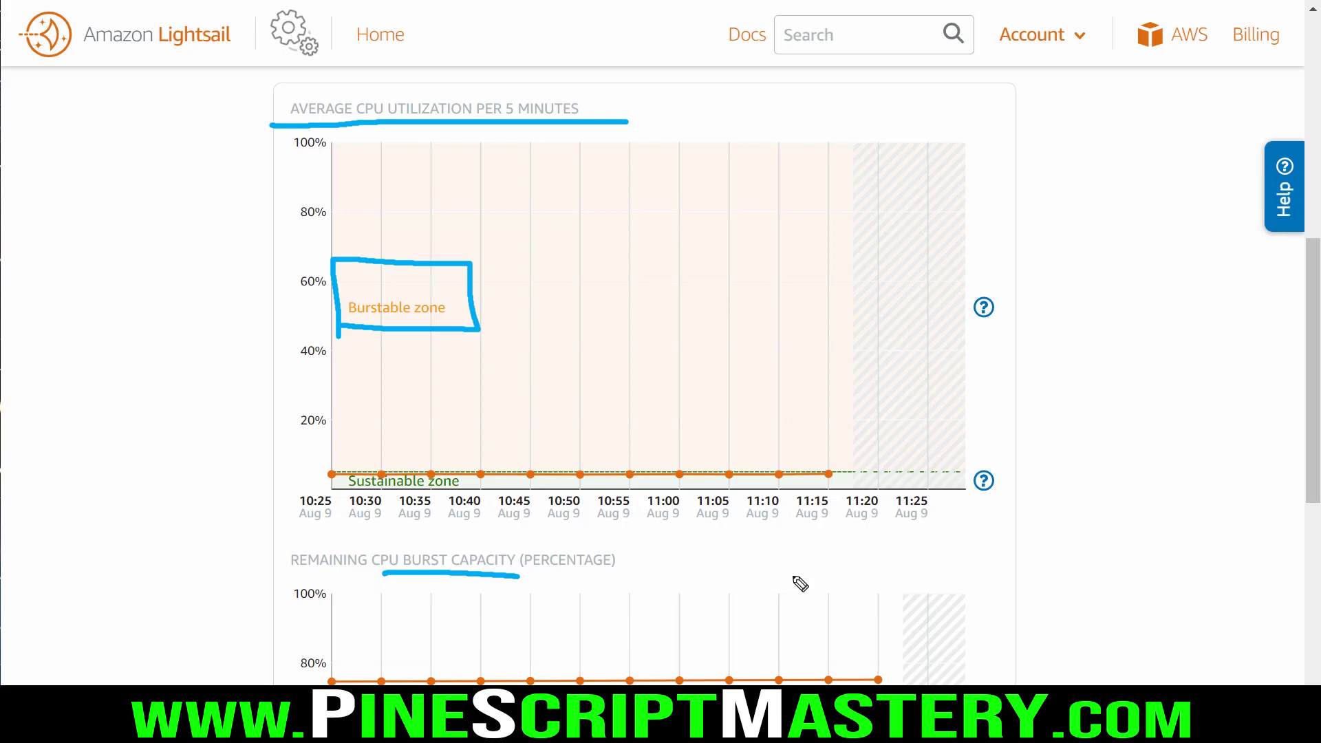
key("Escape")
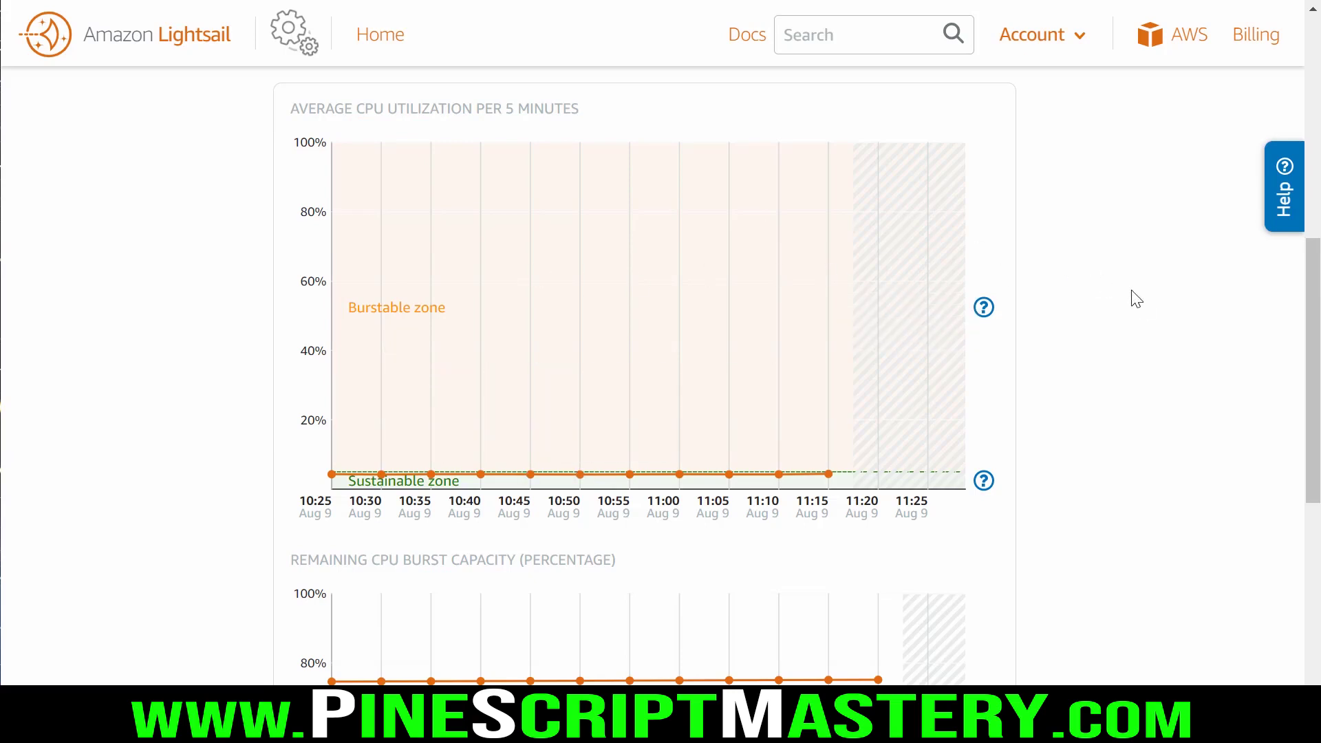
key("ctrl+2")
left_click_drag(329, 468, 492, 471)
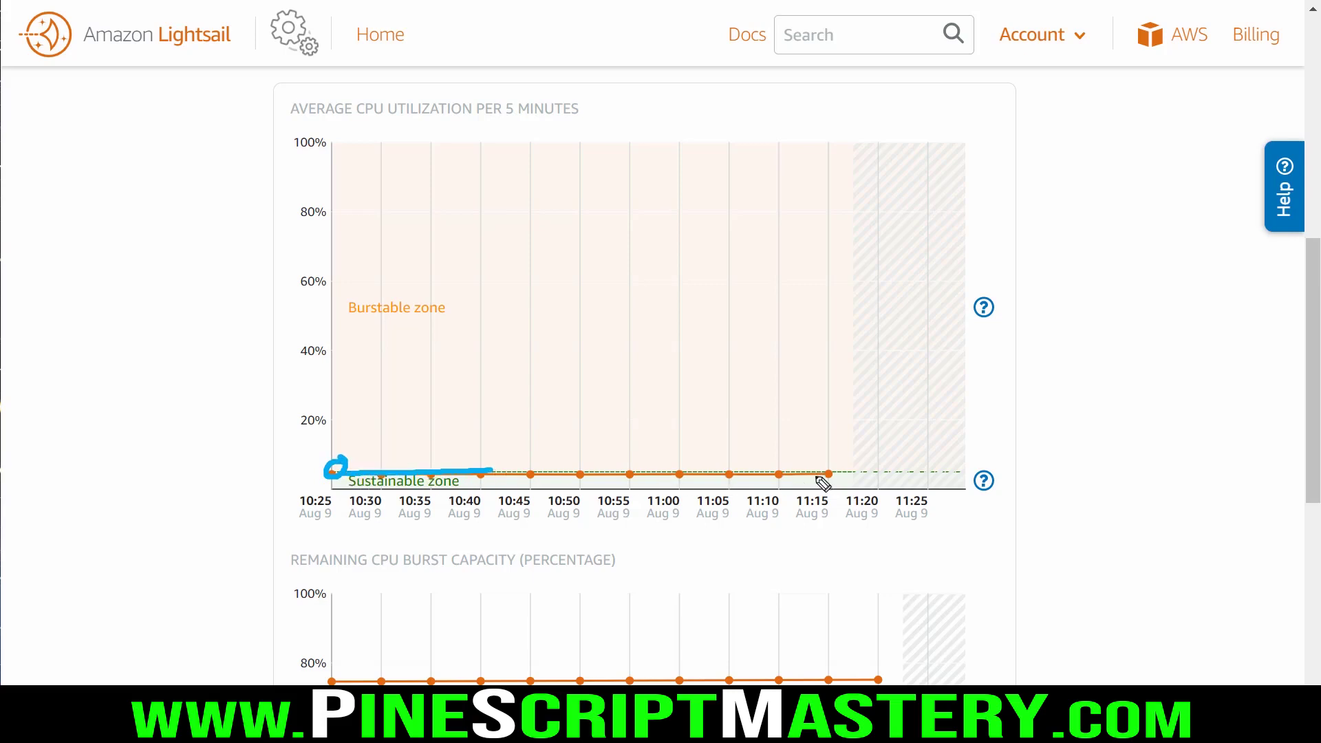
mouse_move(829, 473)
left_mouse_down()
mouse_move(837, 454)
mouse_move(888, 440)
mouse_move(971, 446)
left_mouse_up()
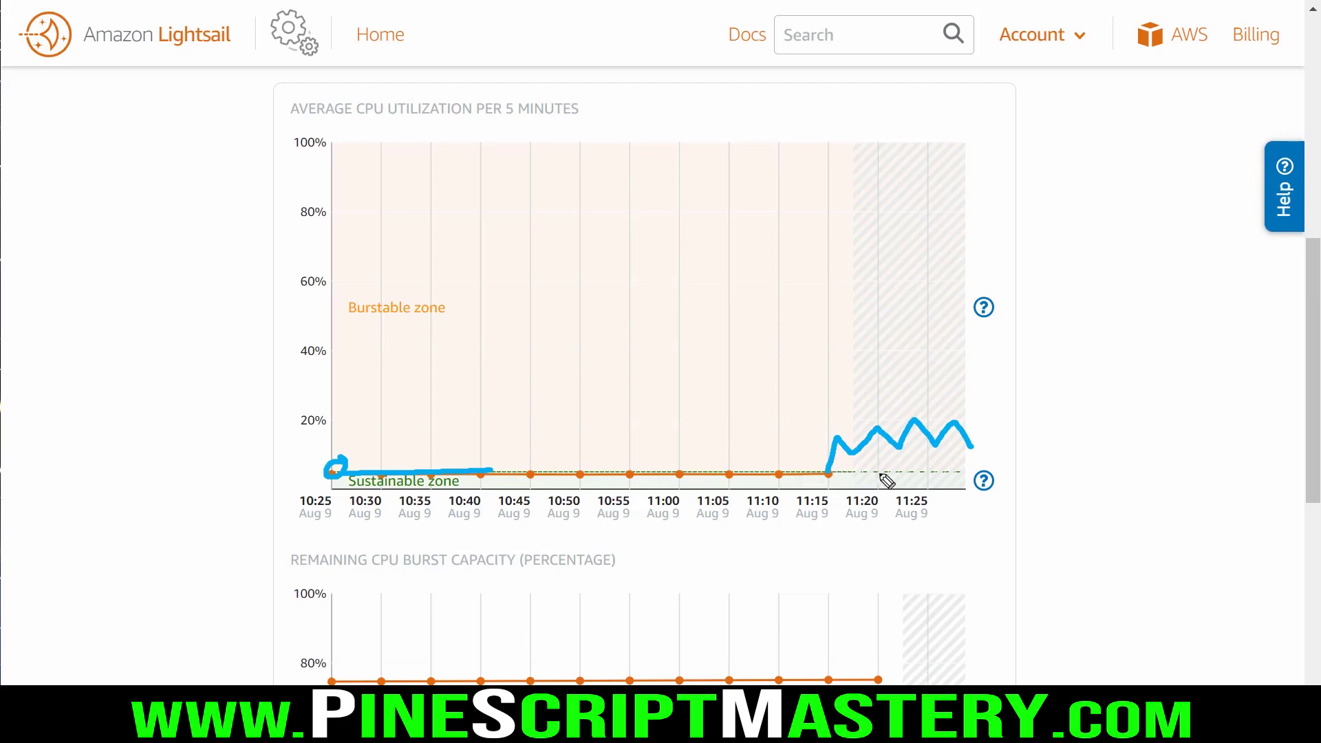
key("Escape")
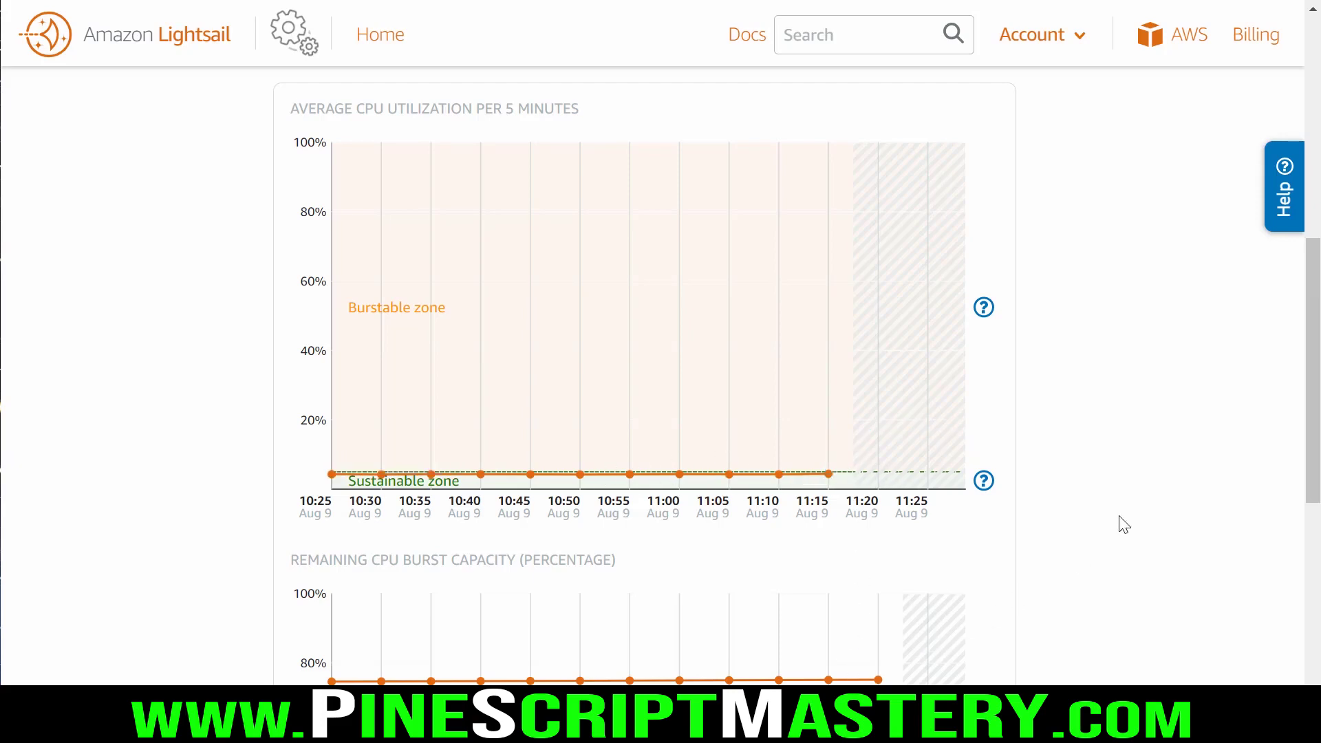
Examine the remaining CPU burst capacity graph for the last hour
scroll(1115, 517, "down", 6)
mouse_move(880, 269)
left_mouse_down()
mouse_move(902, 341)
mouse_move(1114, 528)
left_mouse_up()
left_click_drag(962, 527, 1178, 523)
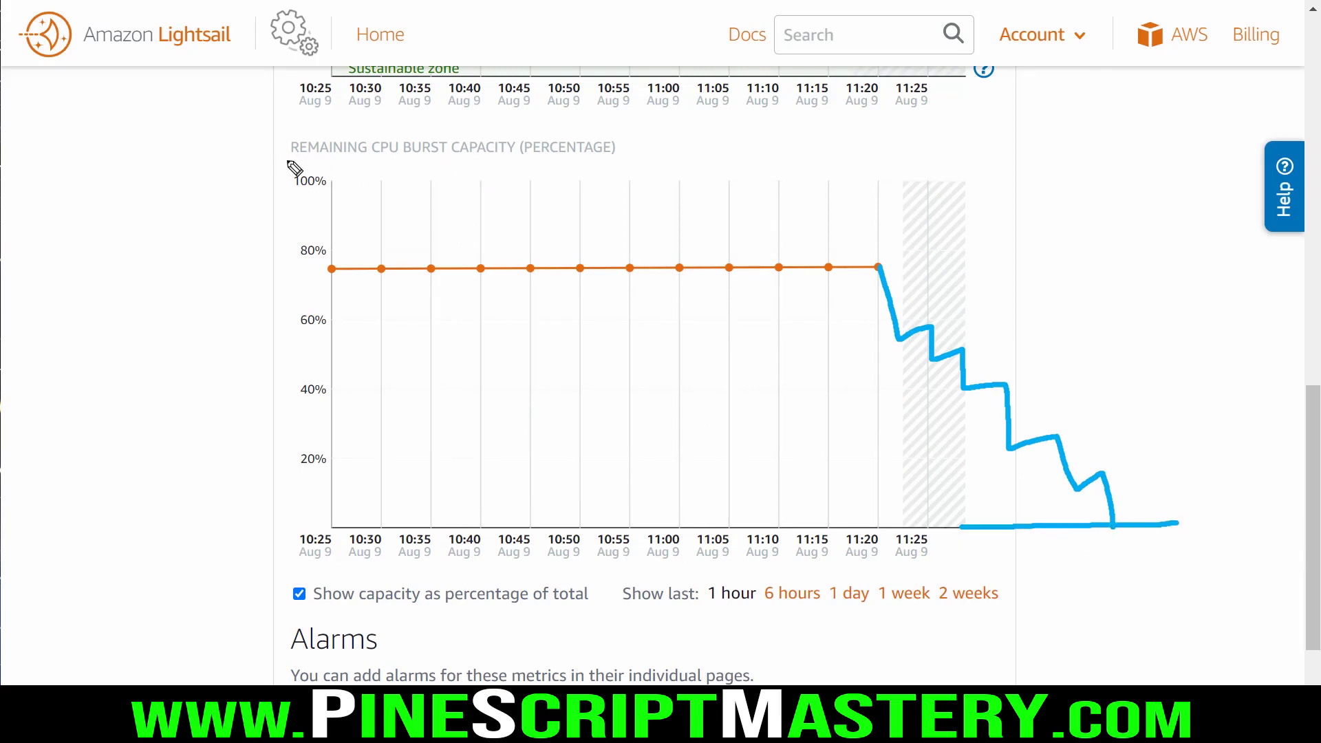
left_click_drag(282, 162, 566, 153)
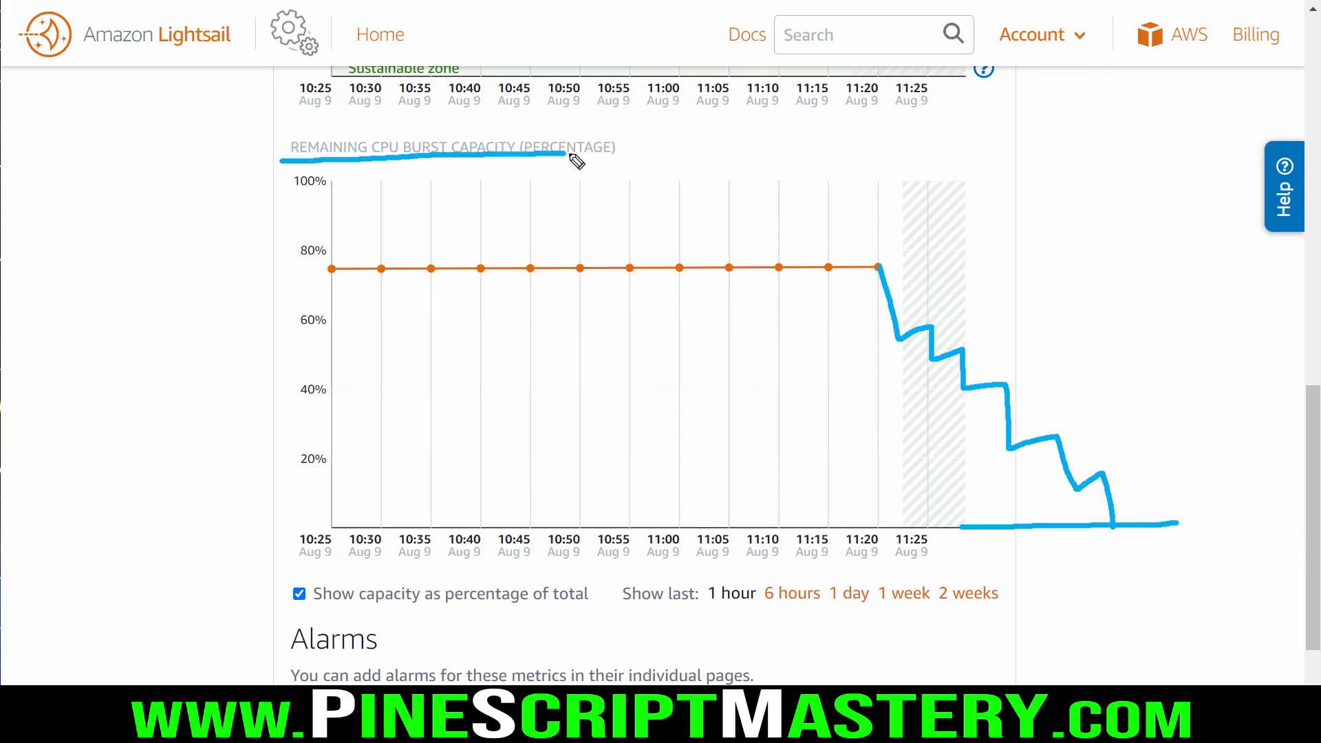
key("Escape")
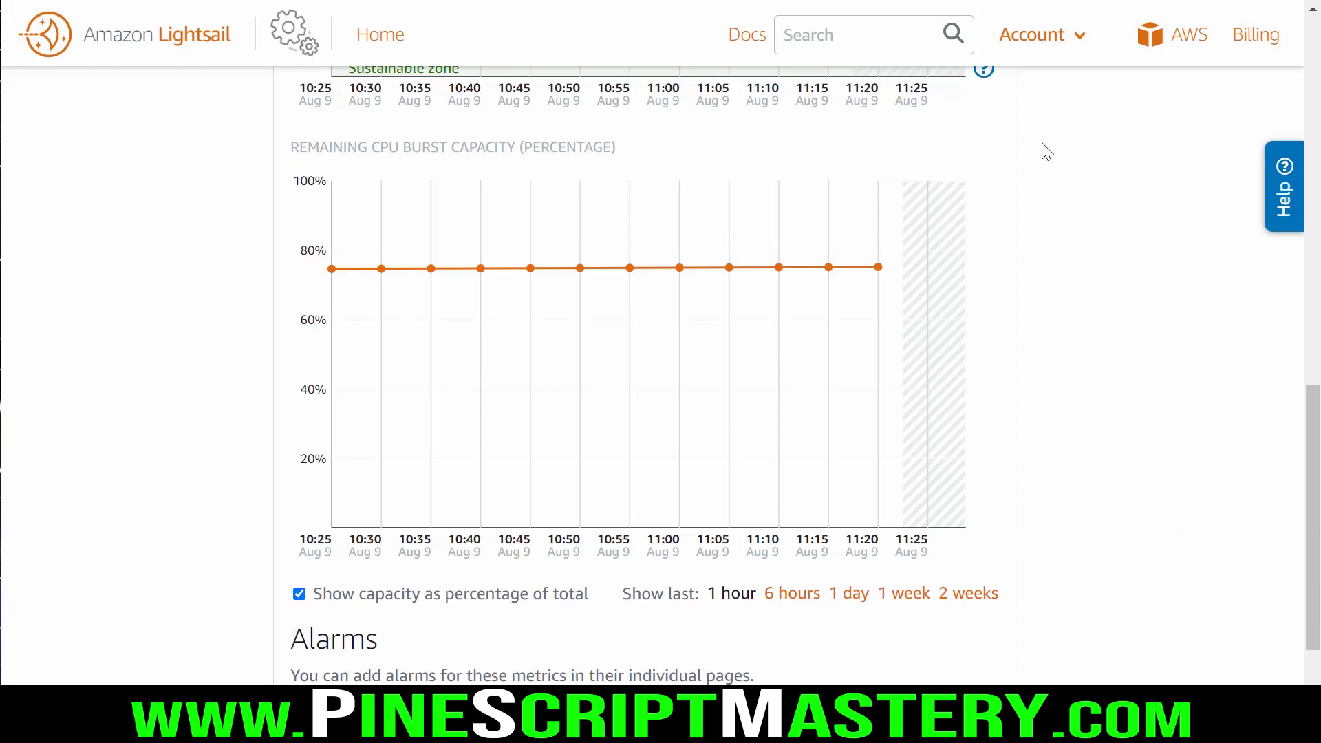
Show the CPU metrics for the last 1 week and examine the average utilization graph
scroll(1074, 206, "up", 7)
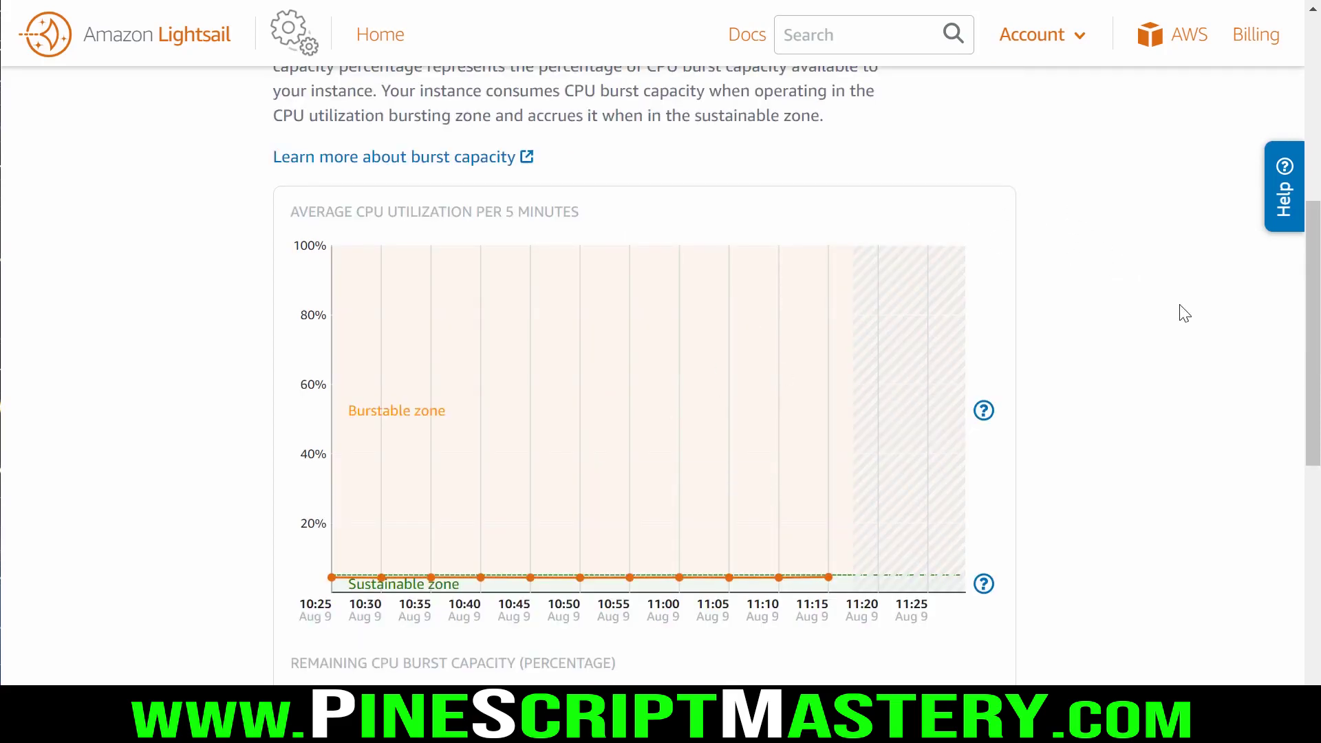
scroll(1145, 310, "down", 7)
left_click(910, 490)
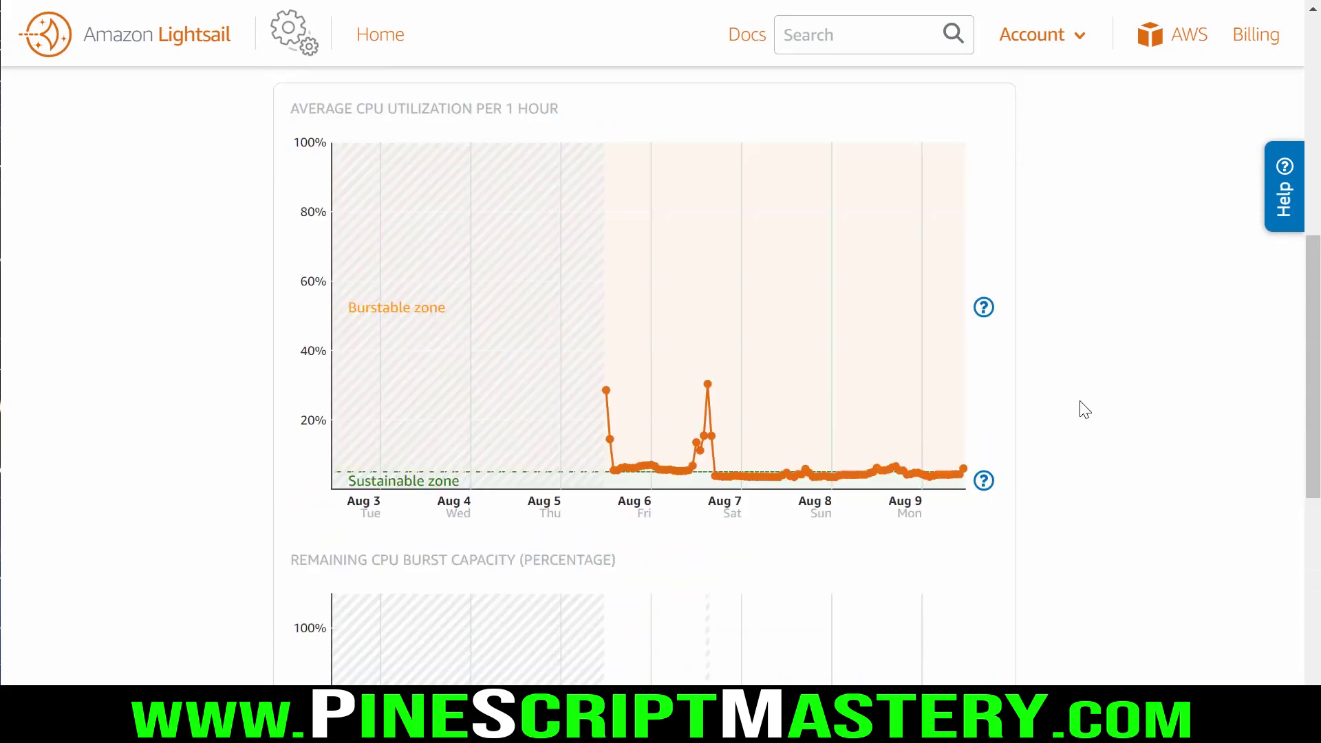
left_click_drag(578, 442, 605, 378)
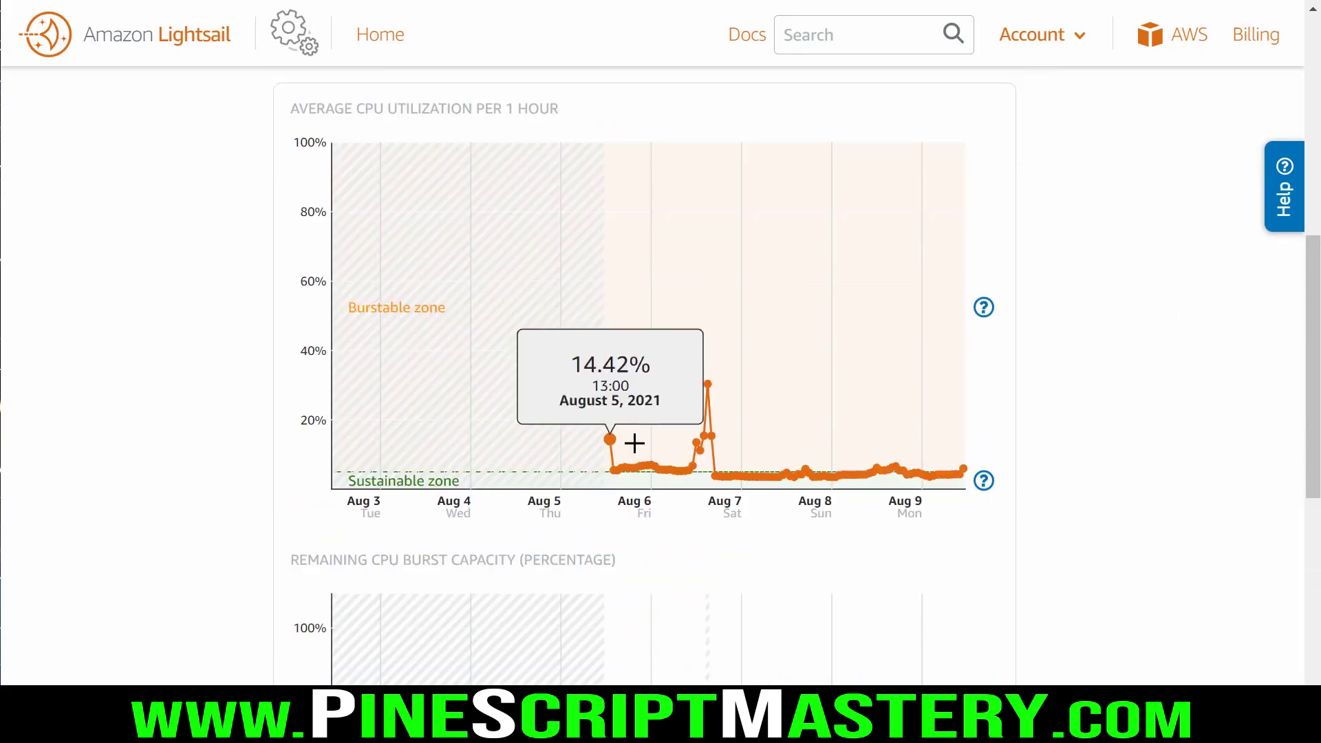
mouse_move(716, 360)
left_mouse_down()
mouse_move(612, 383)
mouse_move(606, 470)
mouse_move(716, 465)
mouse_move(696, 356)
left_mouse_up()
left_click_drag(537, 471, 702, 475)
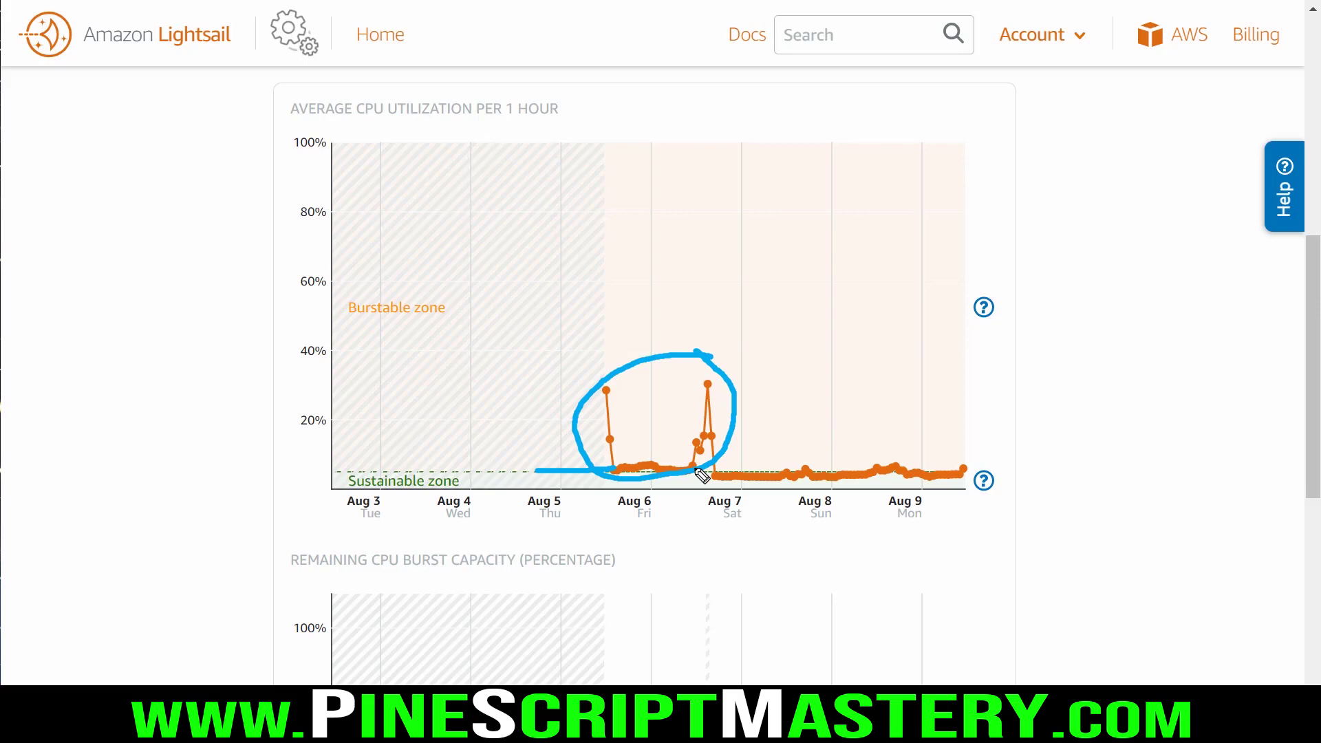
scroll(1102, 530, "up", 1)
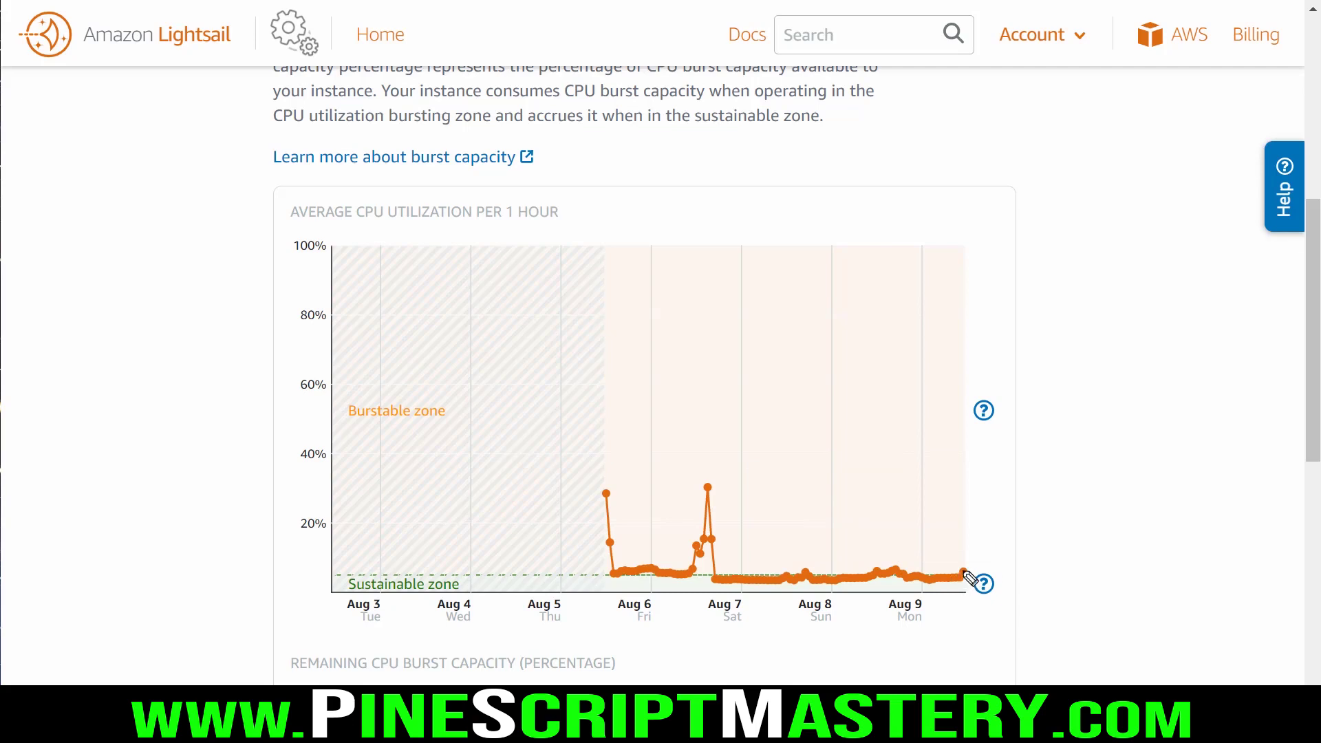
mouse_move(712, 472)
left_mouse_down()
mouse_move(620, 468)
mouse_move(653, 447)
left_mouse_up()
left_click_drag(526, 577, 761, 597)
key("Escape")
Open the MetaTraderServer instance's snapshots page
scroll(780, 577, "up", 6)
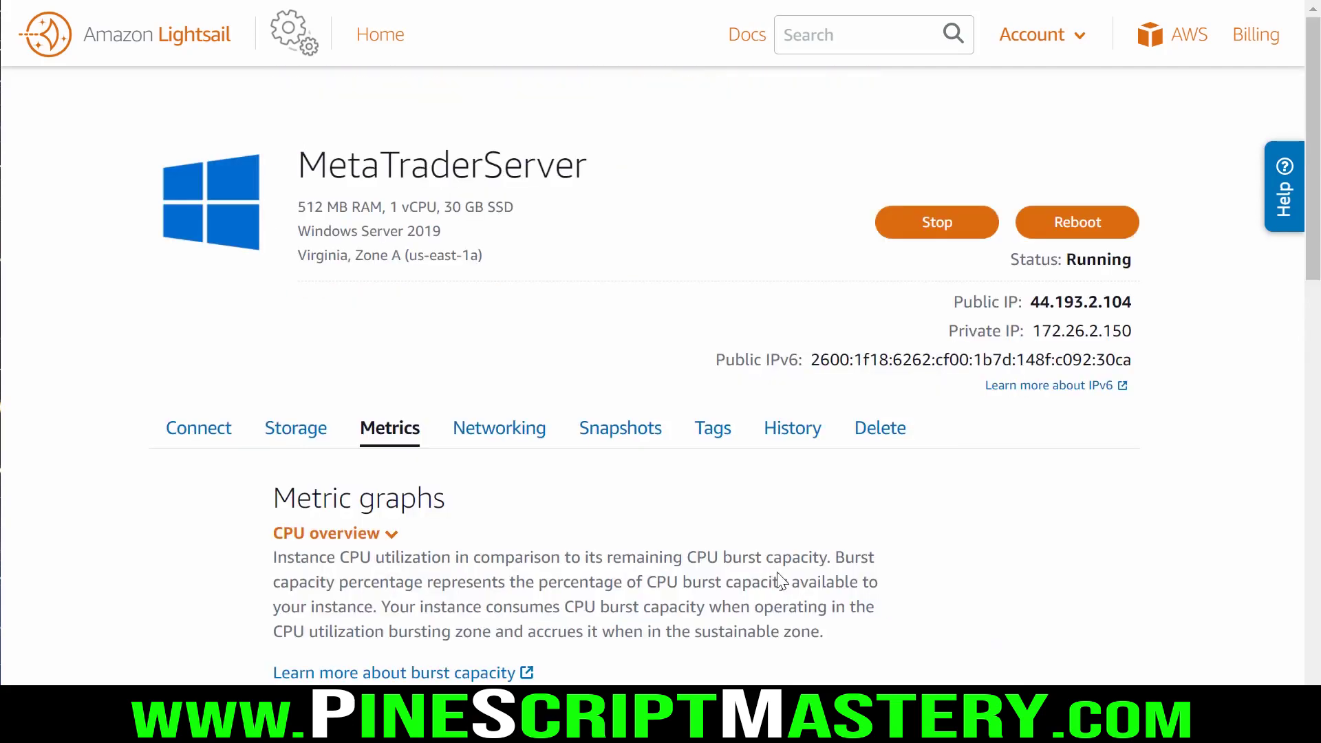
left_click(628, 429)
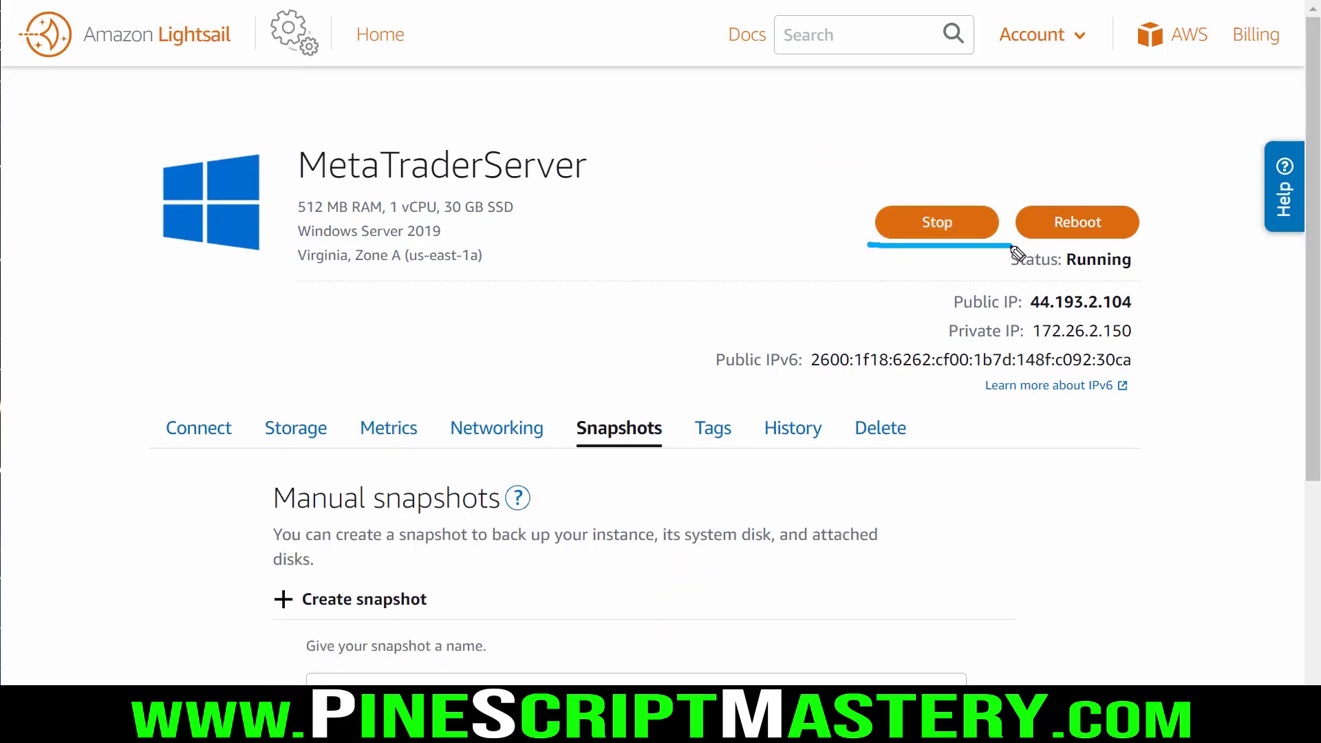
Stop the MetaTraderServer instance and confirm the shutdown
left_click(945, 227)
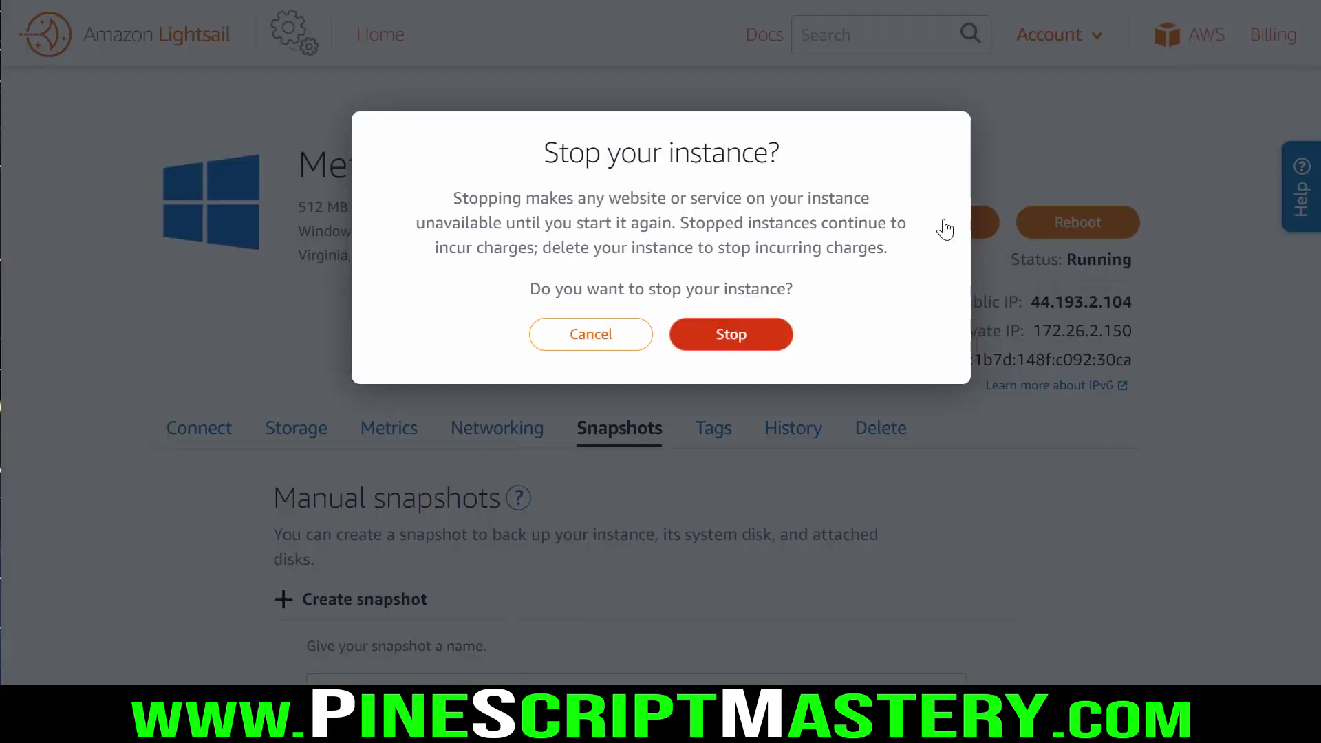
left_click(735, 335)
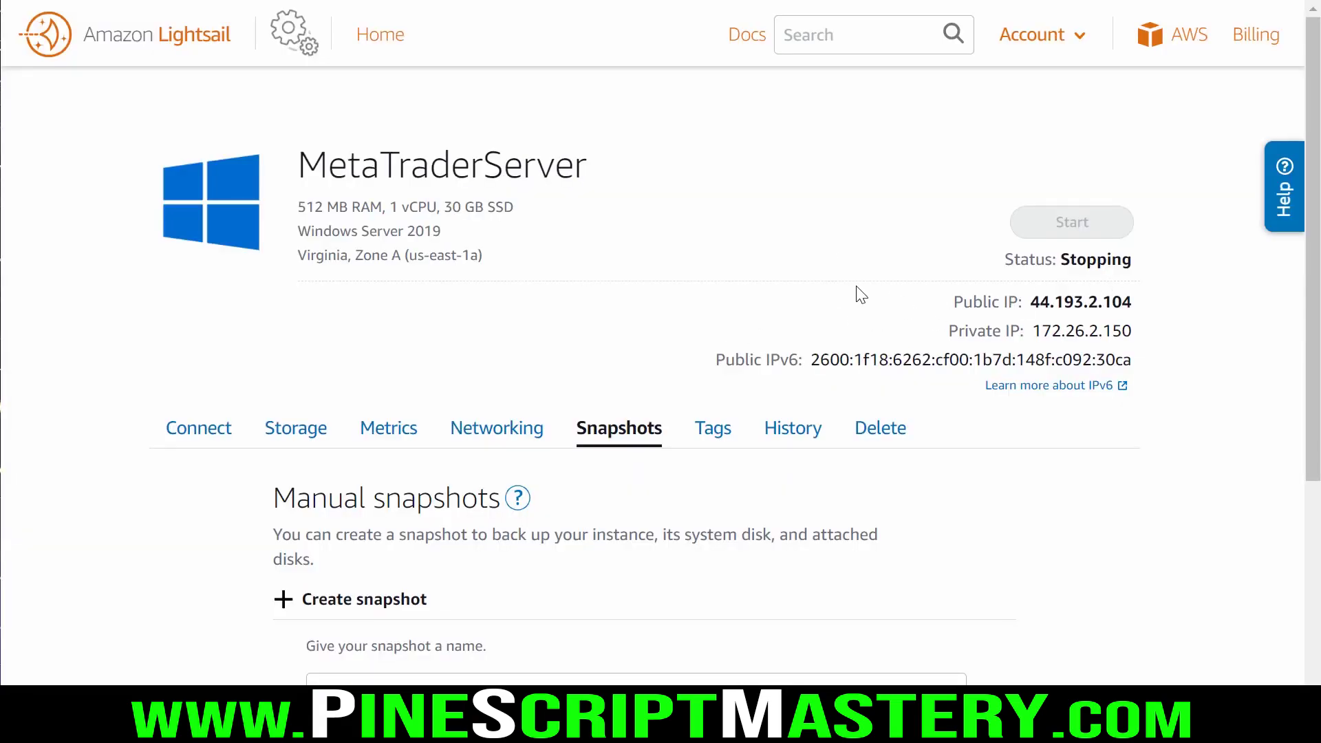
Enter MetaTraderServer-2 as the name for a new manual snapshot of the instance
scroll(859, 295, "down", 3)
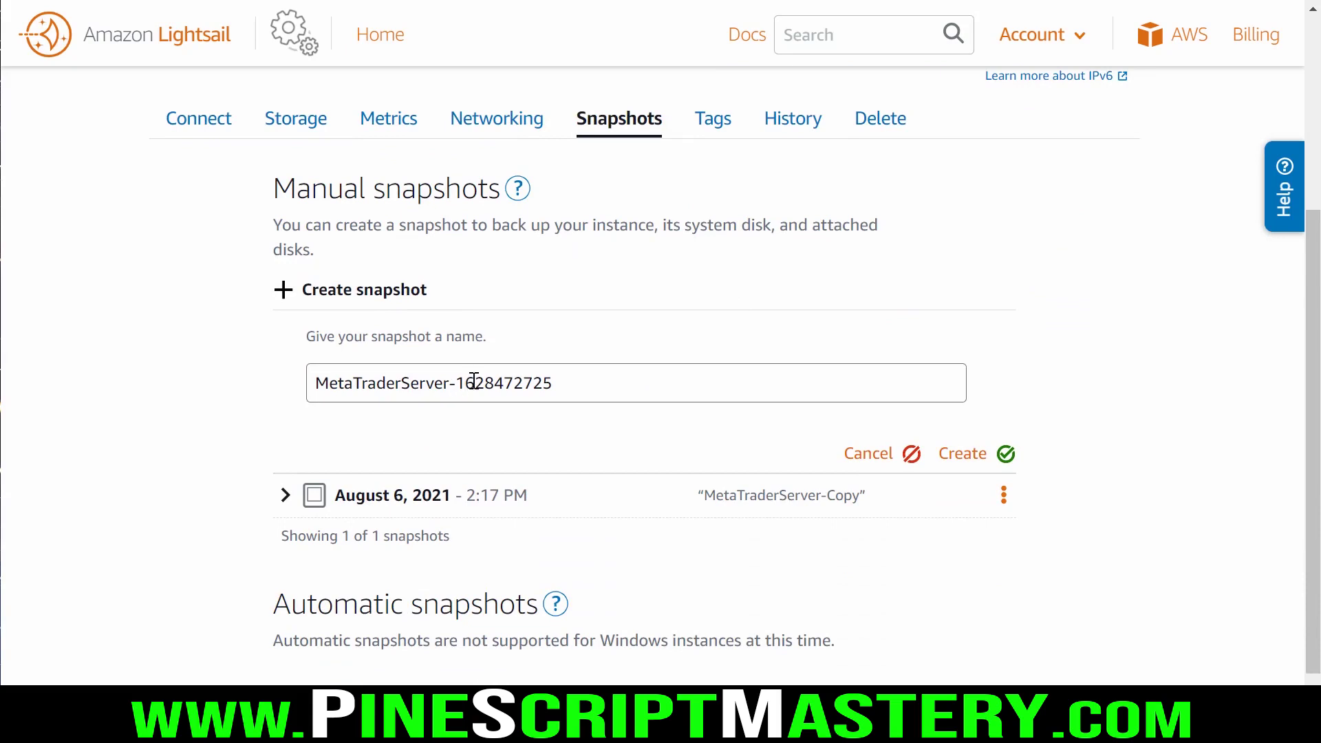
left_click_drag(460, 382, 651, 376)
left_click(502, 383)
double_click(501, 382)
type("2")
mouse_move(933, 435)
left_mouse_down()
mouse_move(933, 472)
mouse_move(1034, 459)
mouse_move(933, 433)
left_mouse_up()
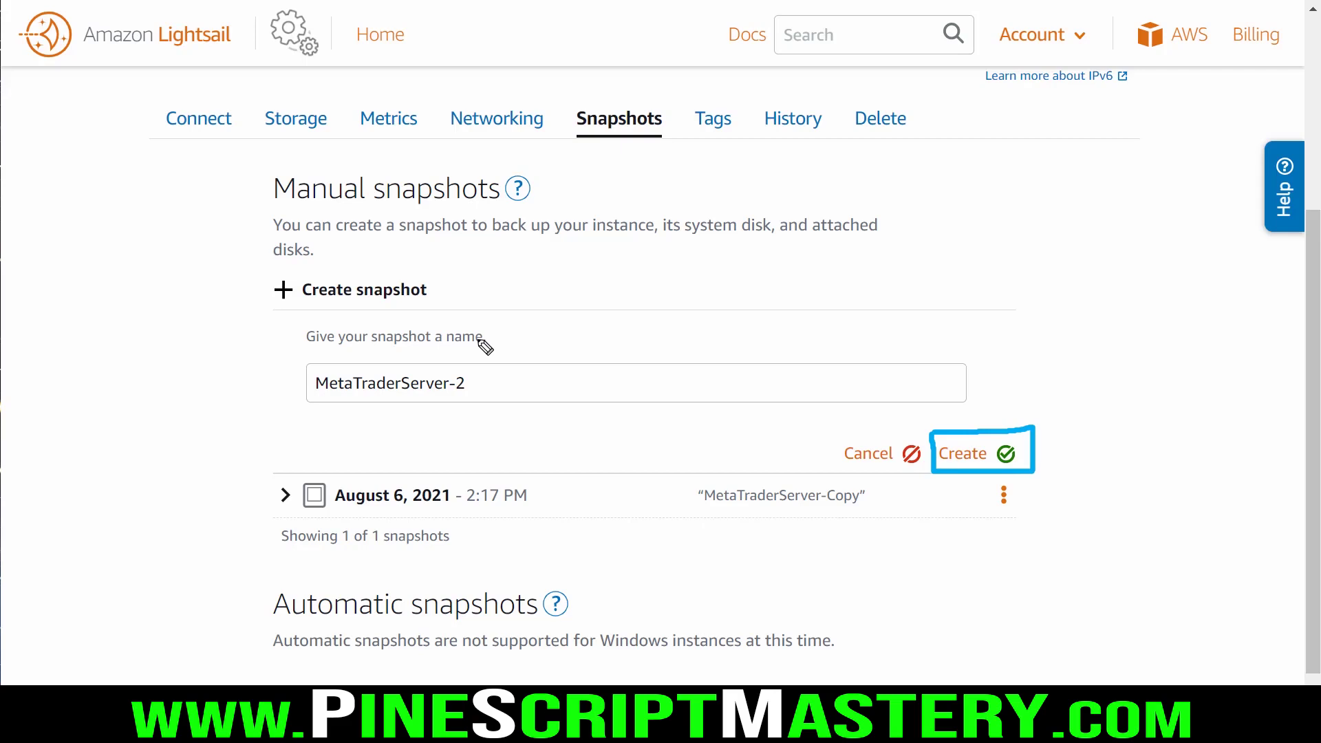
key("Escape")
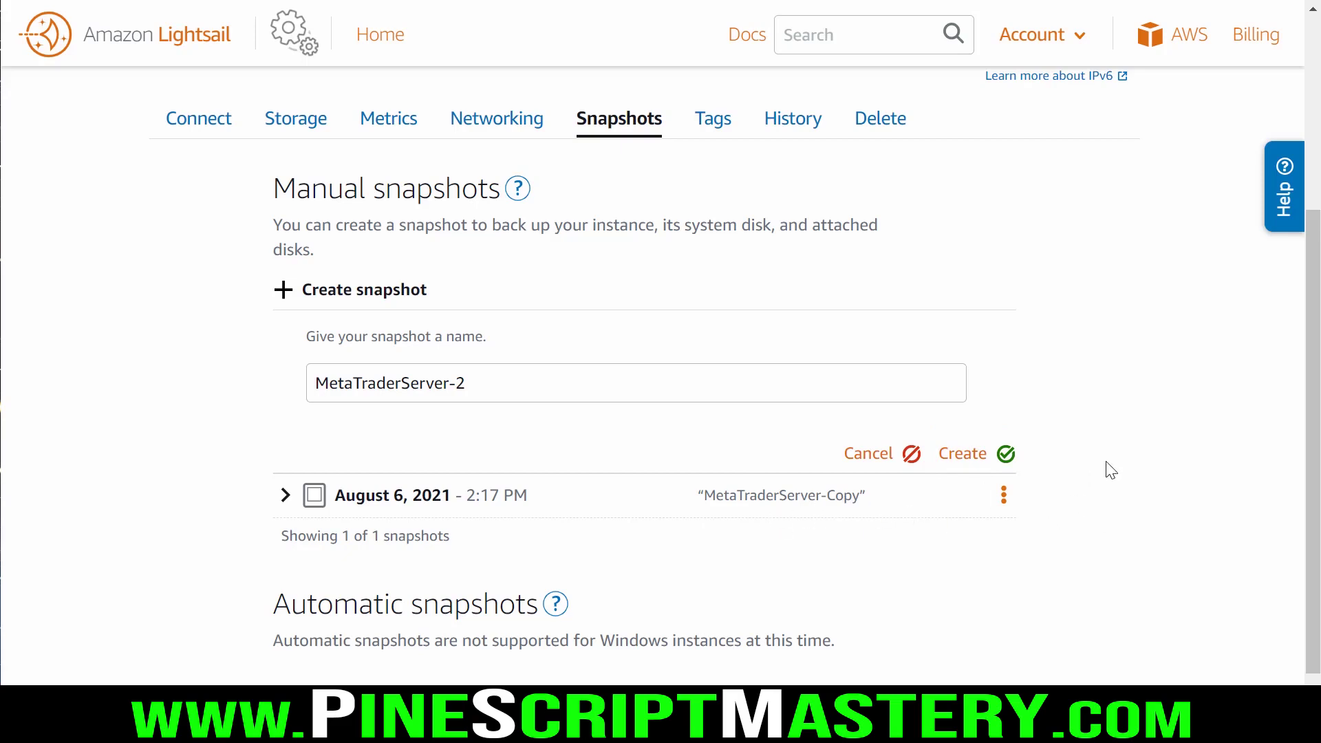
Start creating a new instance from the August 6, 2021 snapshot MetaTraderServer-Copy
mouse_move(269, 530)
left_mouse_down()
mouse_move(952, 532)
mouse_move(1078, 467)
mouse_move(342, 459)
mouse_move(245, 536)
left_mouse_up()
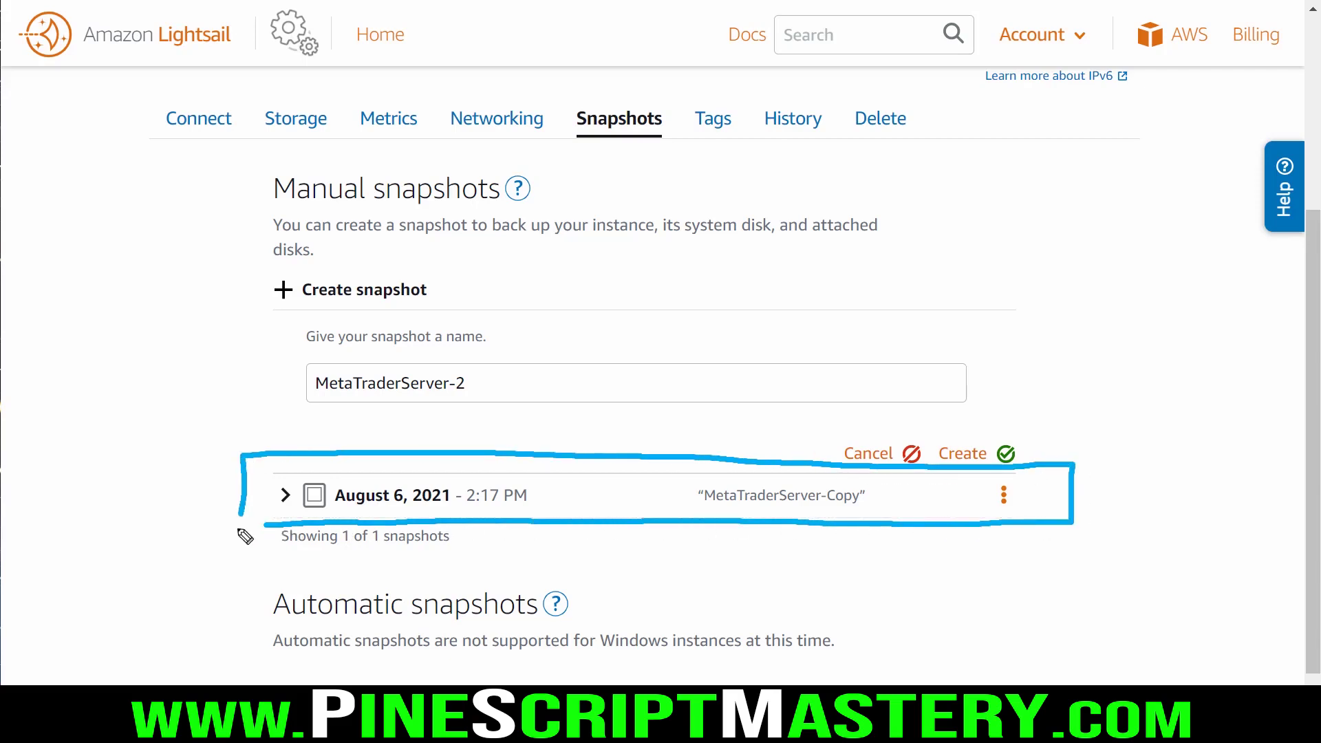
key("Escape")
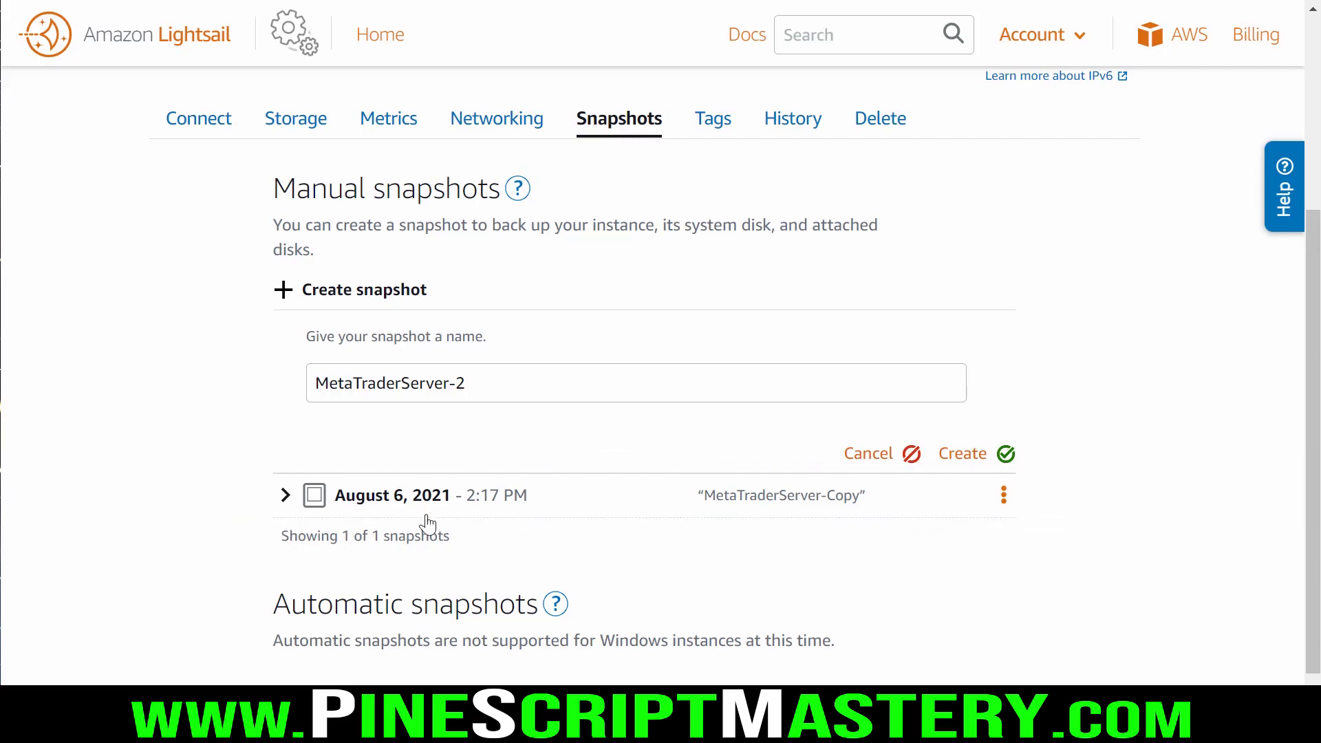
left_click(1005, 499)
left_click(1008, 501)
left_click(1004, 498)
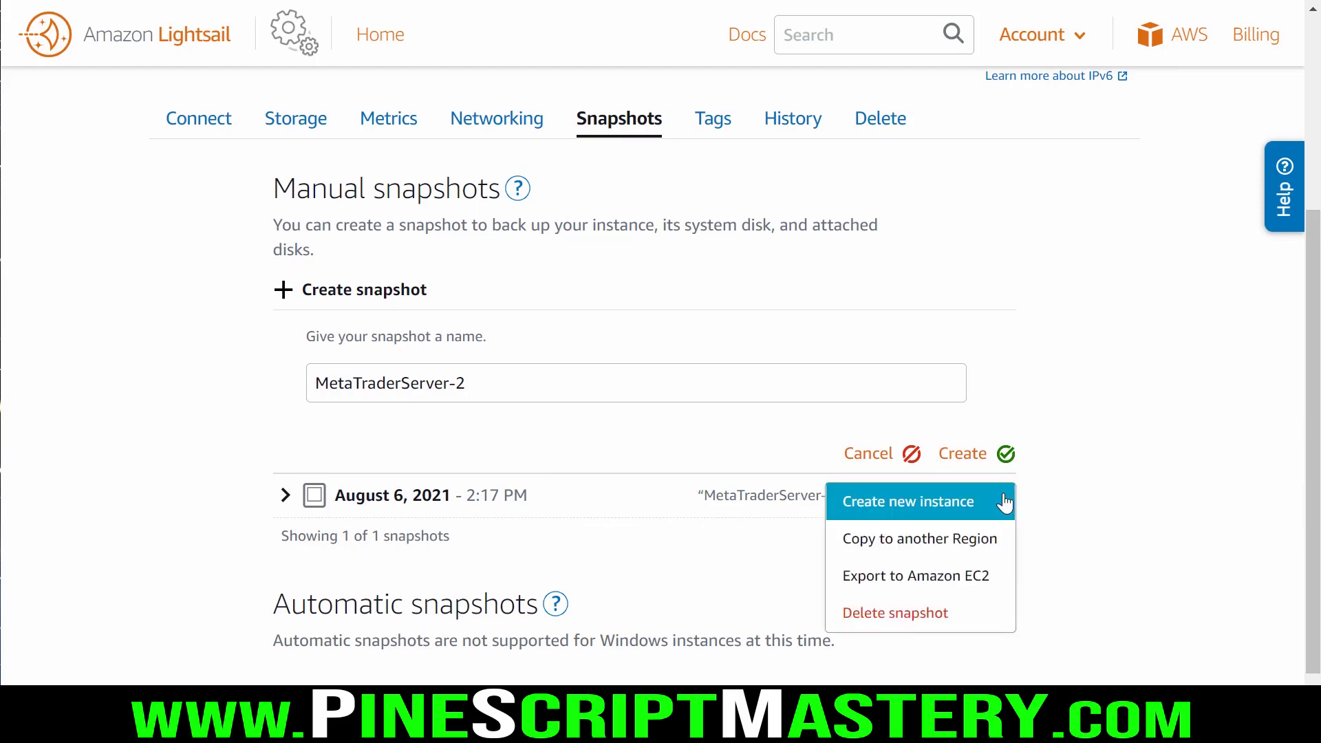
left_click(931, 508)
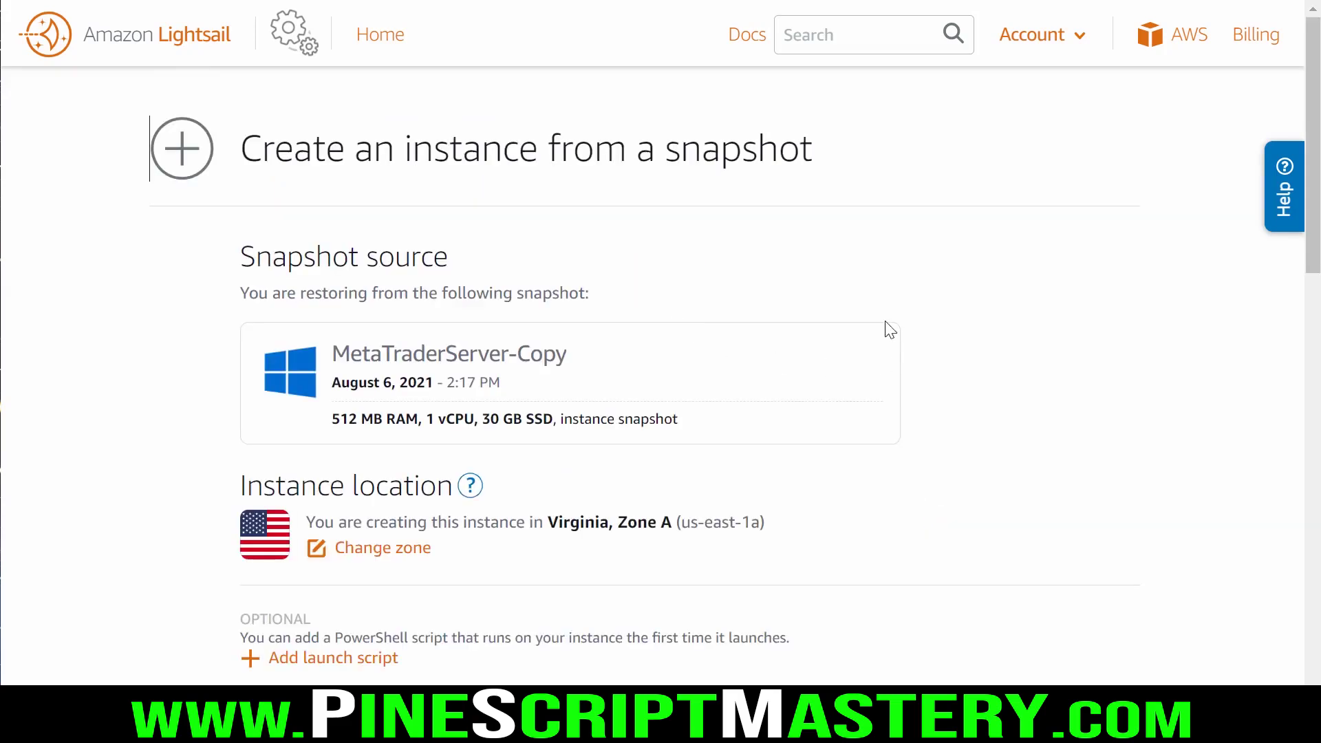
scroll(1010, 239, "down", 1)
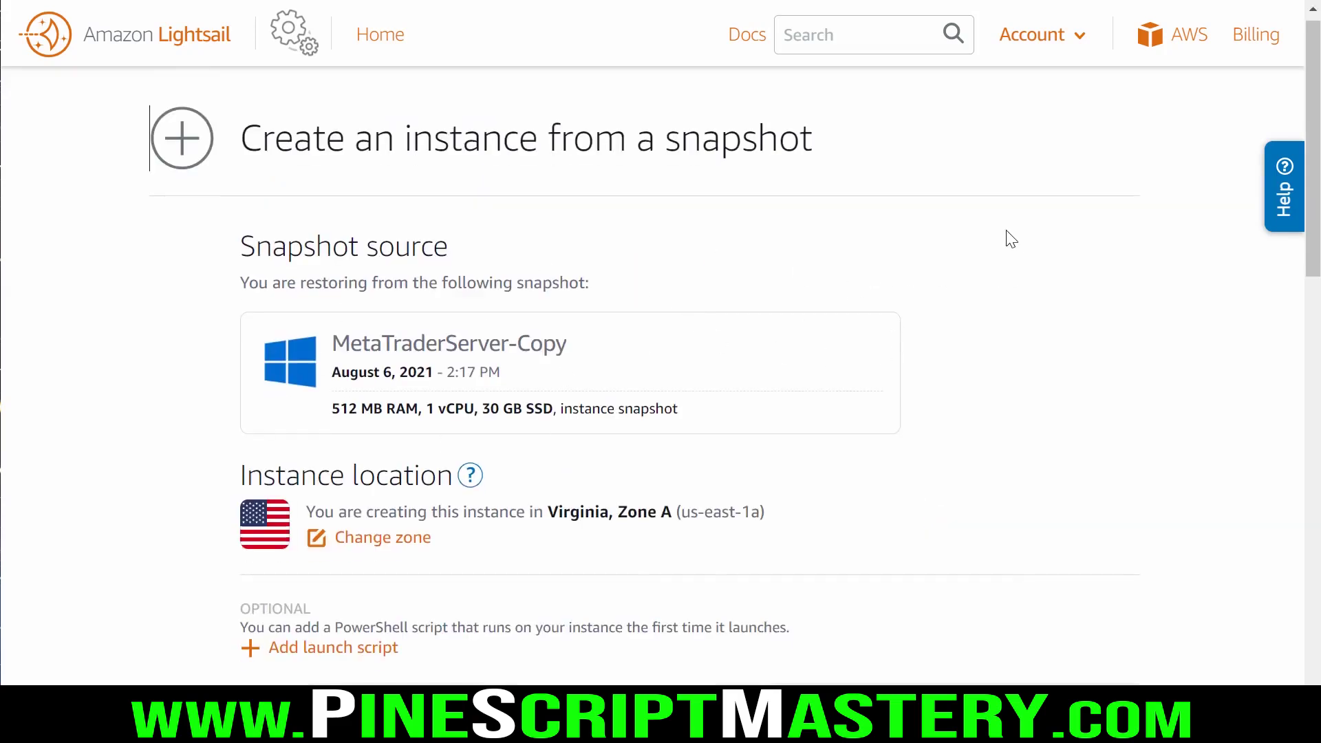
mouse_move(529, 362)
left_mouse_down()
mouse_move(287, 362)
mouse_move(865, 466)
left_mouse_up()
Choose the $20 USD per month plan with 2 GB of memory for the new instance
scroll(236, 455, "down", 4)
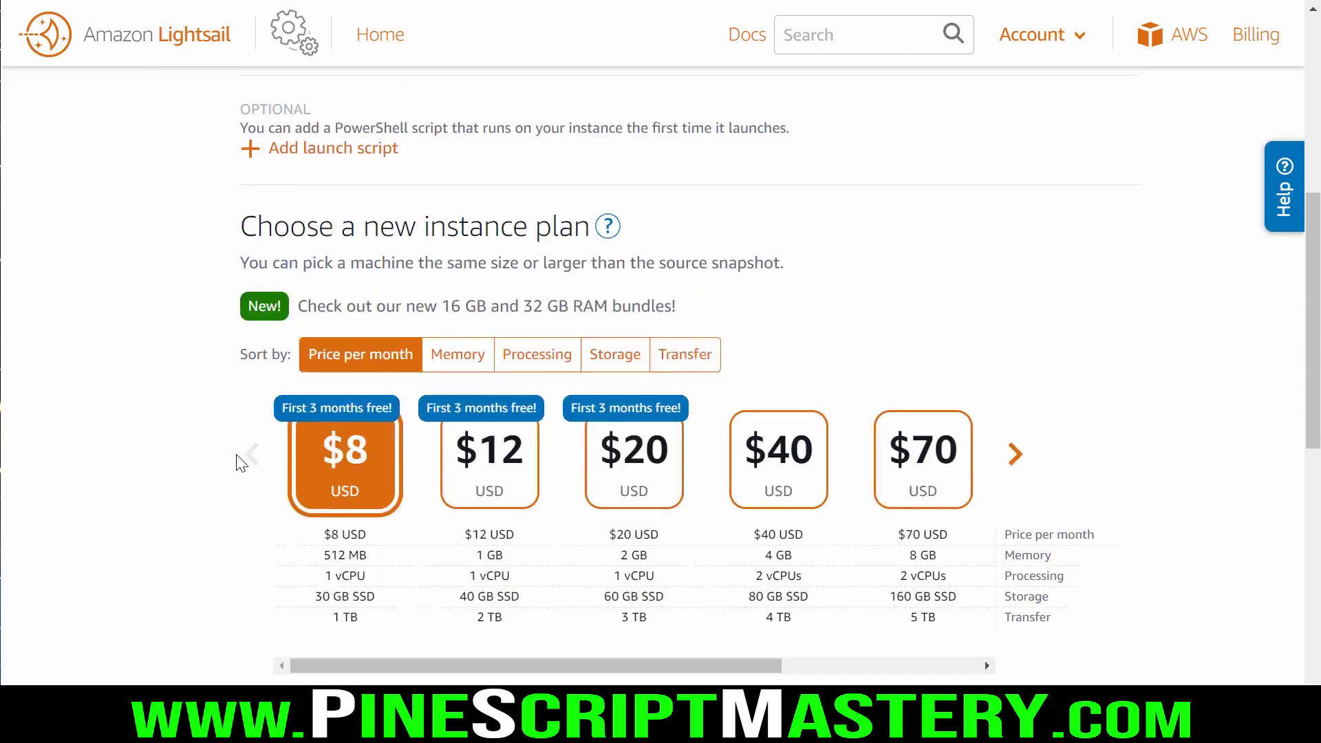
left_click_drag(239, 241, 693, 241)
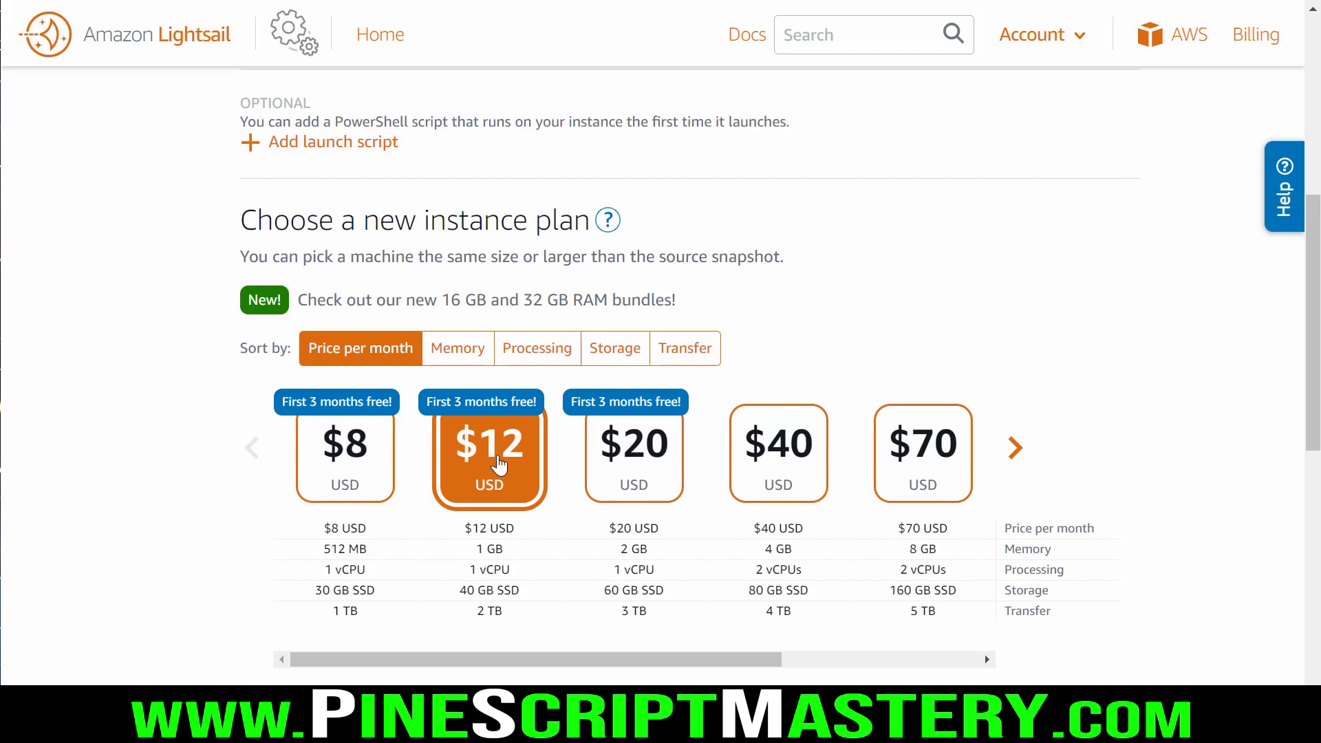
left_click(635, 472)
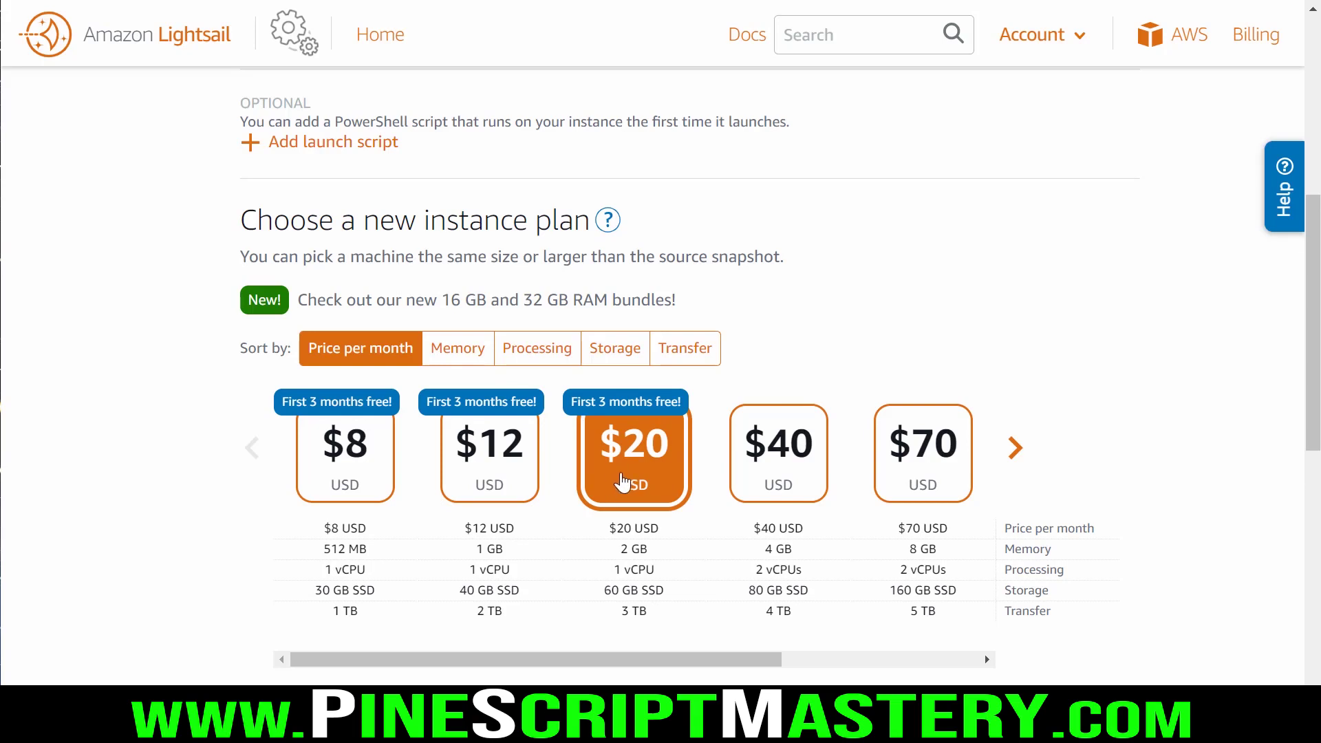
Name the new instance MetaTraderServer20 and create it
scroll(661, 441, "down", 8)
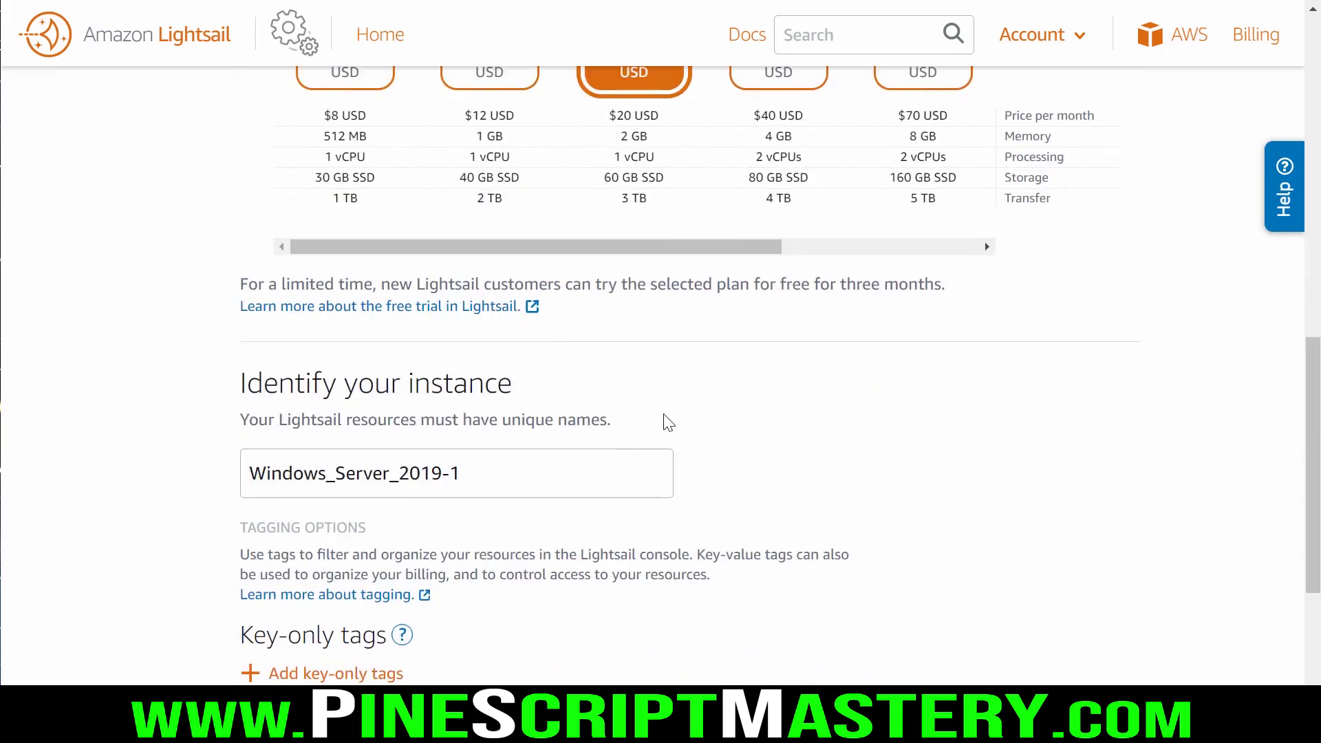
left_click_drag(524, 371, 274, 351)
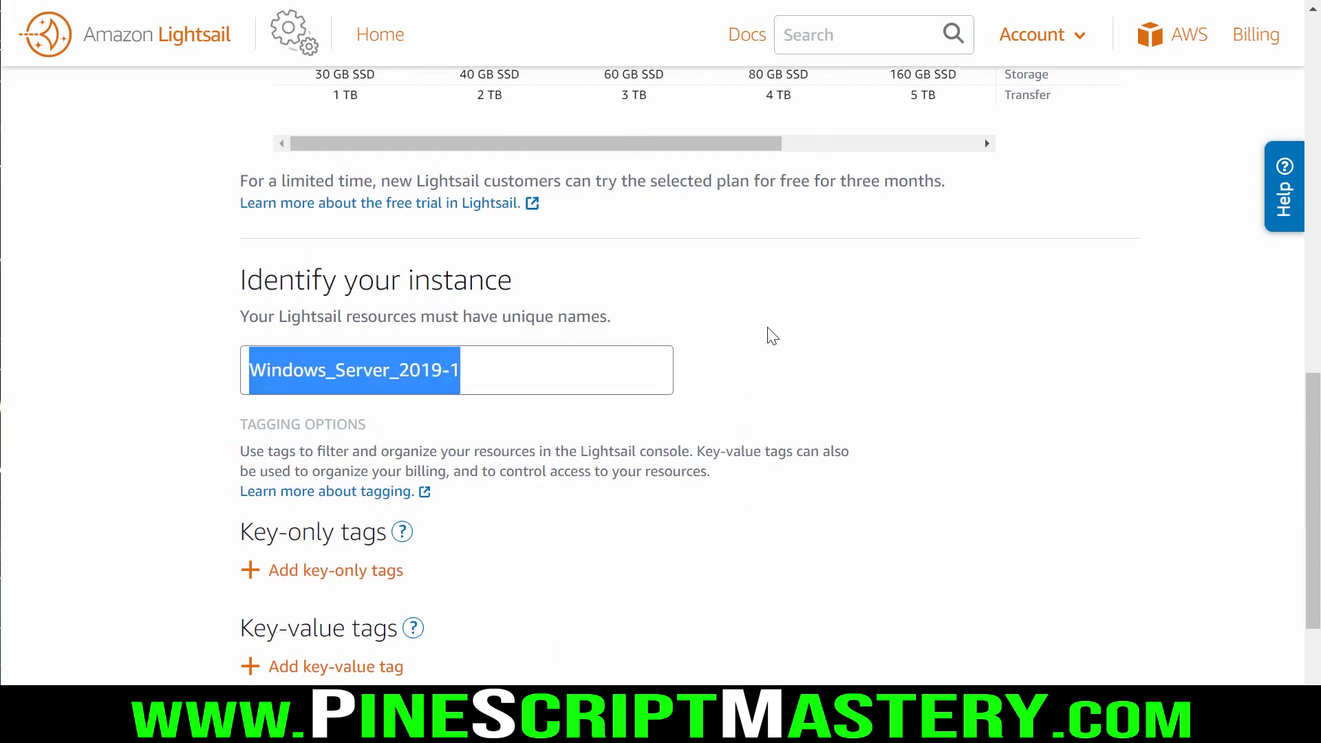
type("MetaTraderServe")
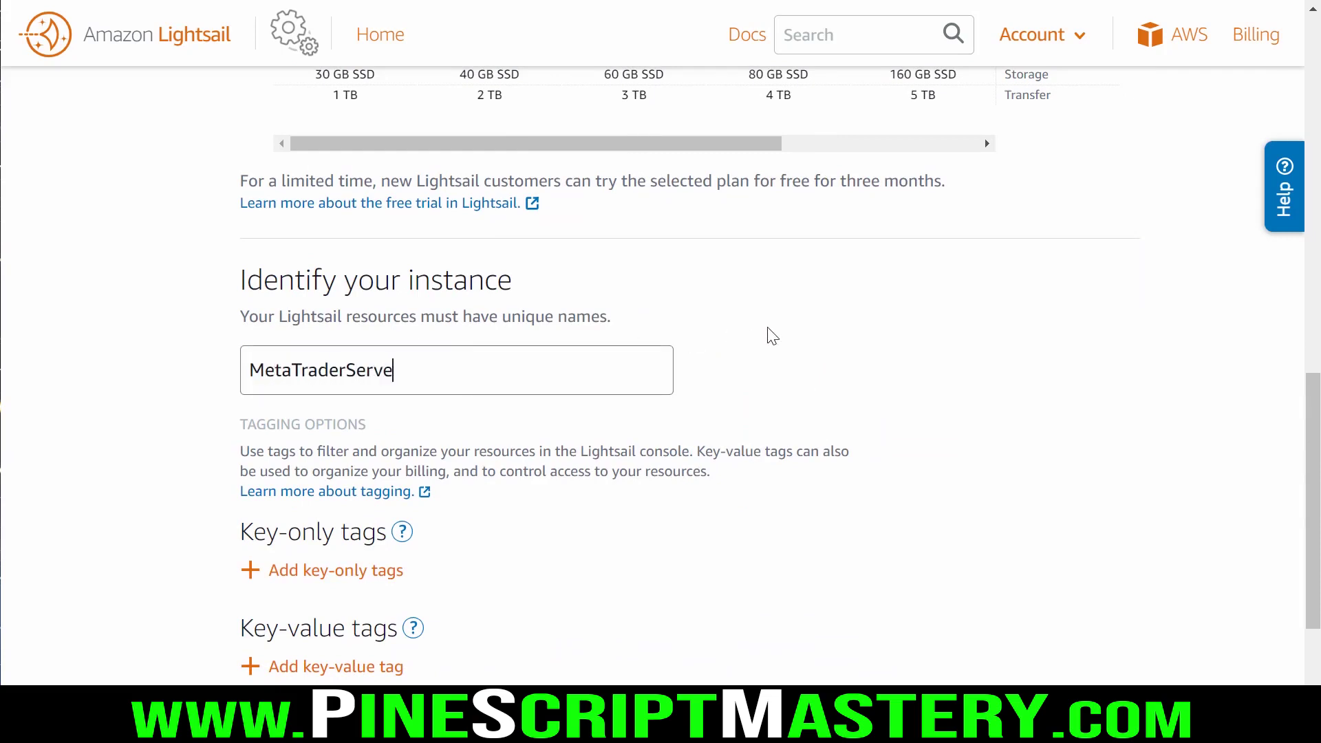
type("r20")
scroll(769, 335, "up", 6)
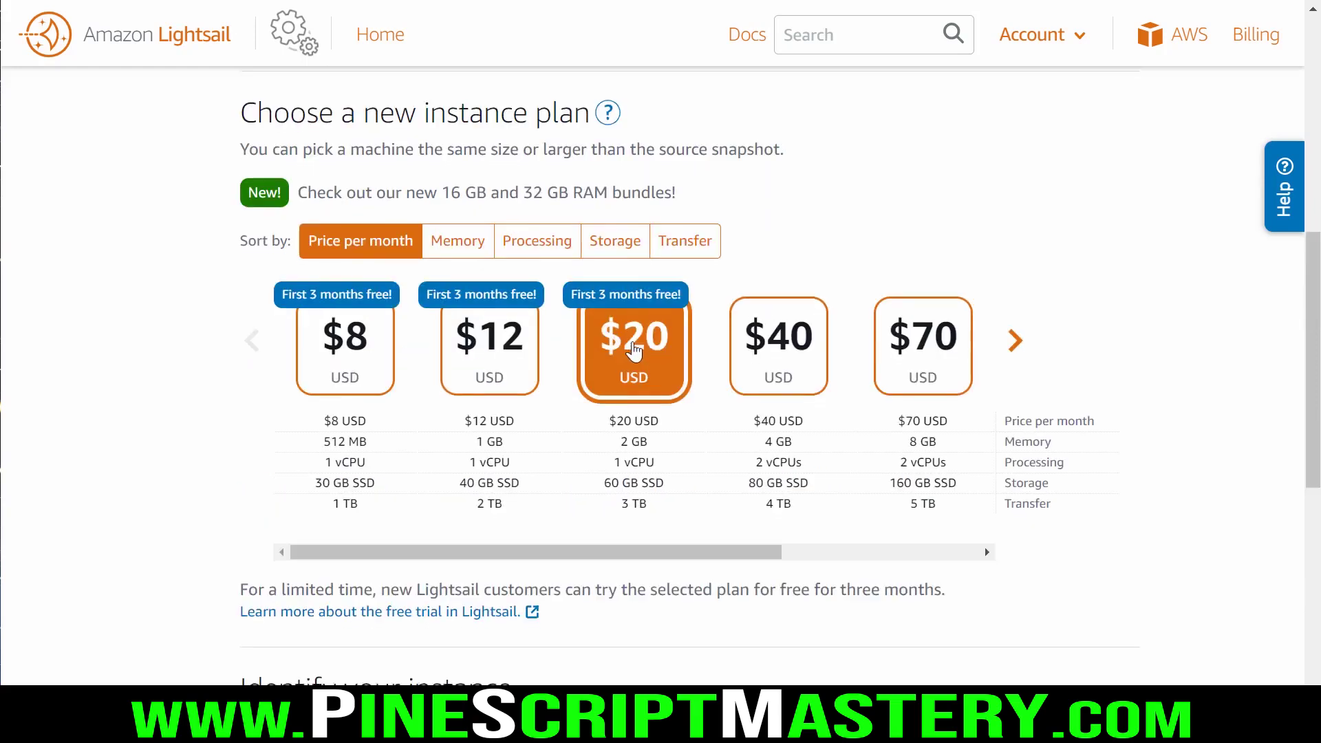
scroll(634, 351, "down", 6)
left_click(770, 666)
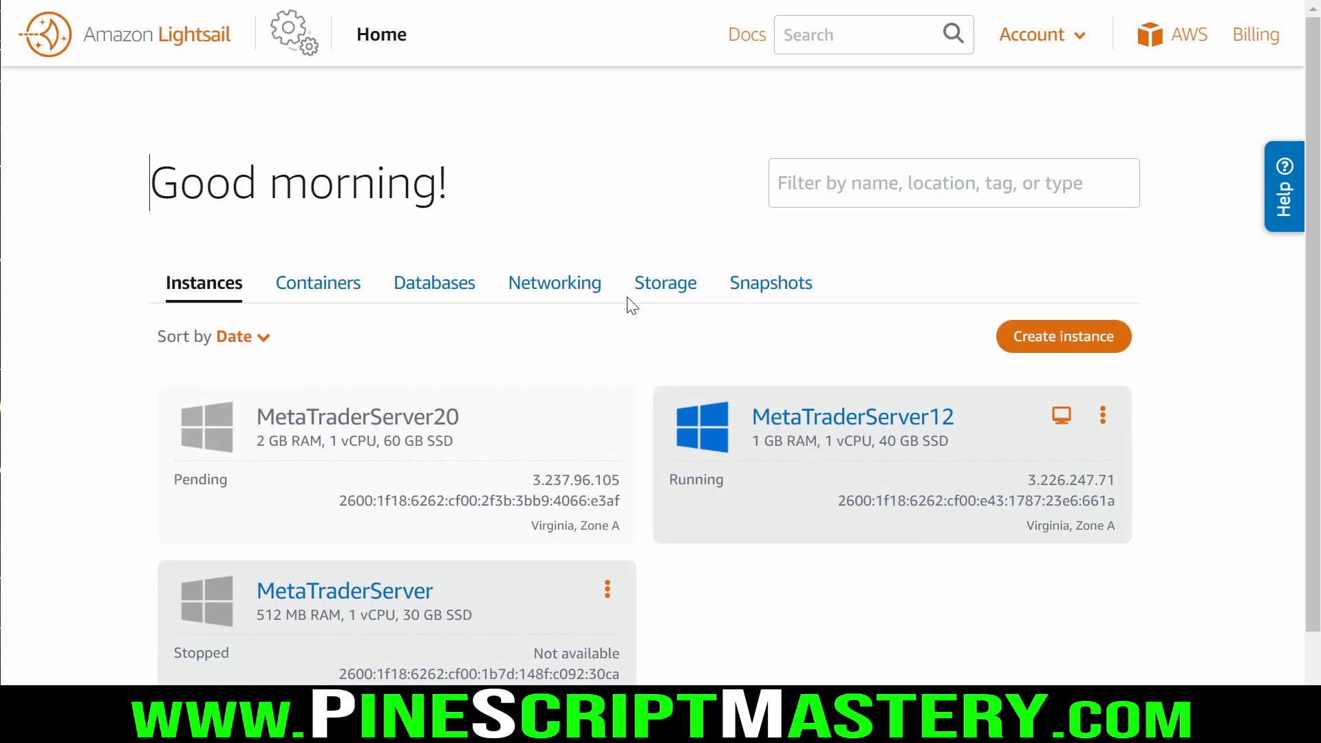
Examine the MetaTraderServer20 instance's RAM, status and public IP in the instances list, comparing its status with MetaTraderServer12
scroll(632, 305, "down", 2)
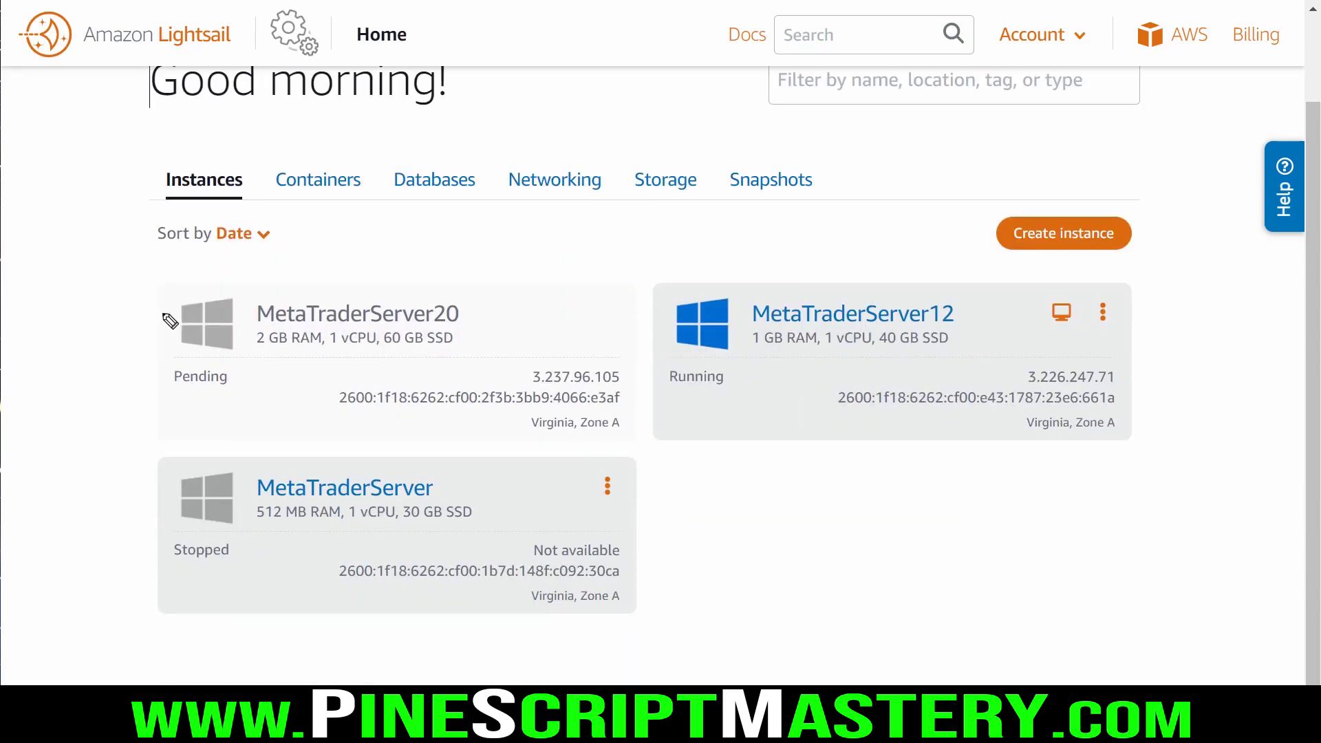
mouse_move(143, 277)
left_mouse_down()
mouse_move(266, 448)
mouse_move(663, 369)
mouse_move(372, 256)
mouse_move(167, 257)
left_mouse_up()
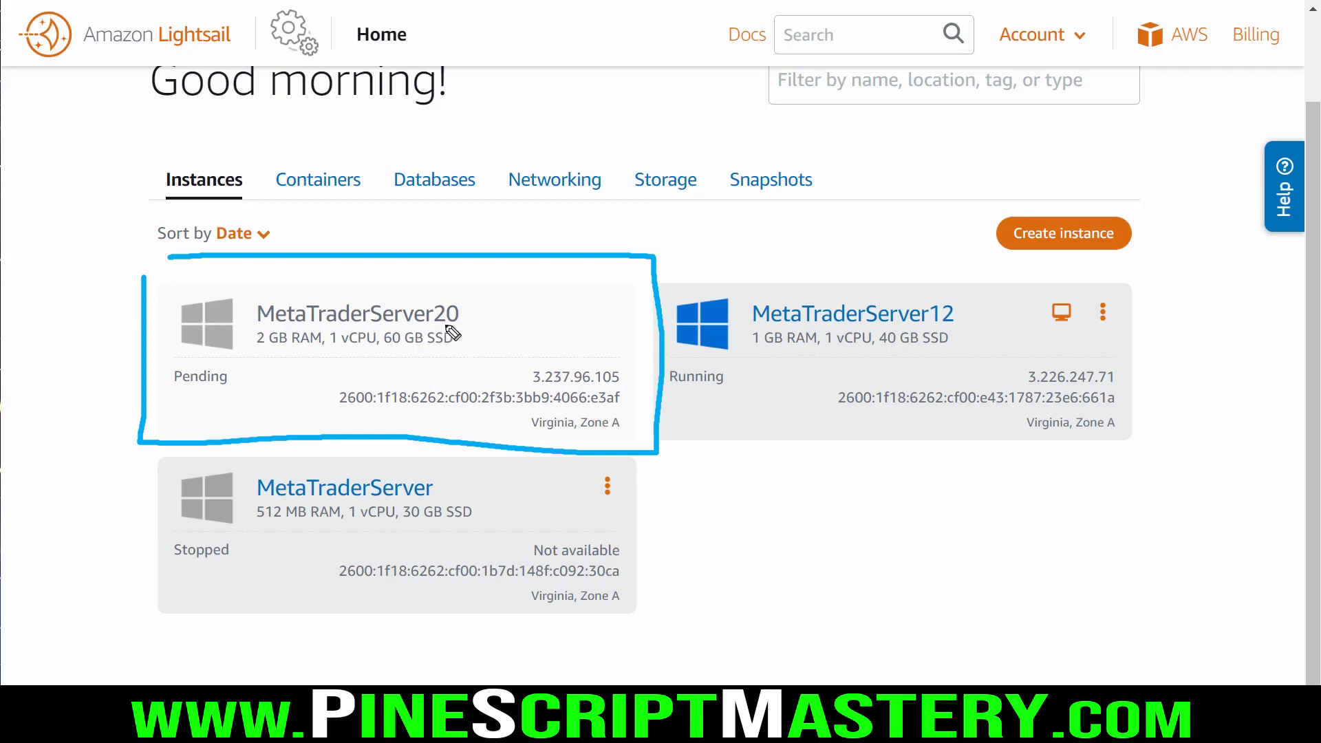
left_click_drag(432, 324, 464, 323)
left_click_drag(246, 349, 317, 349)
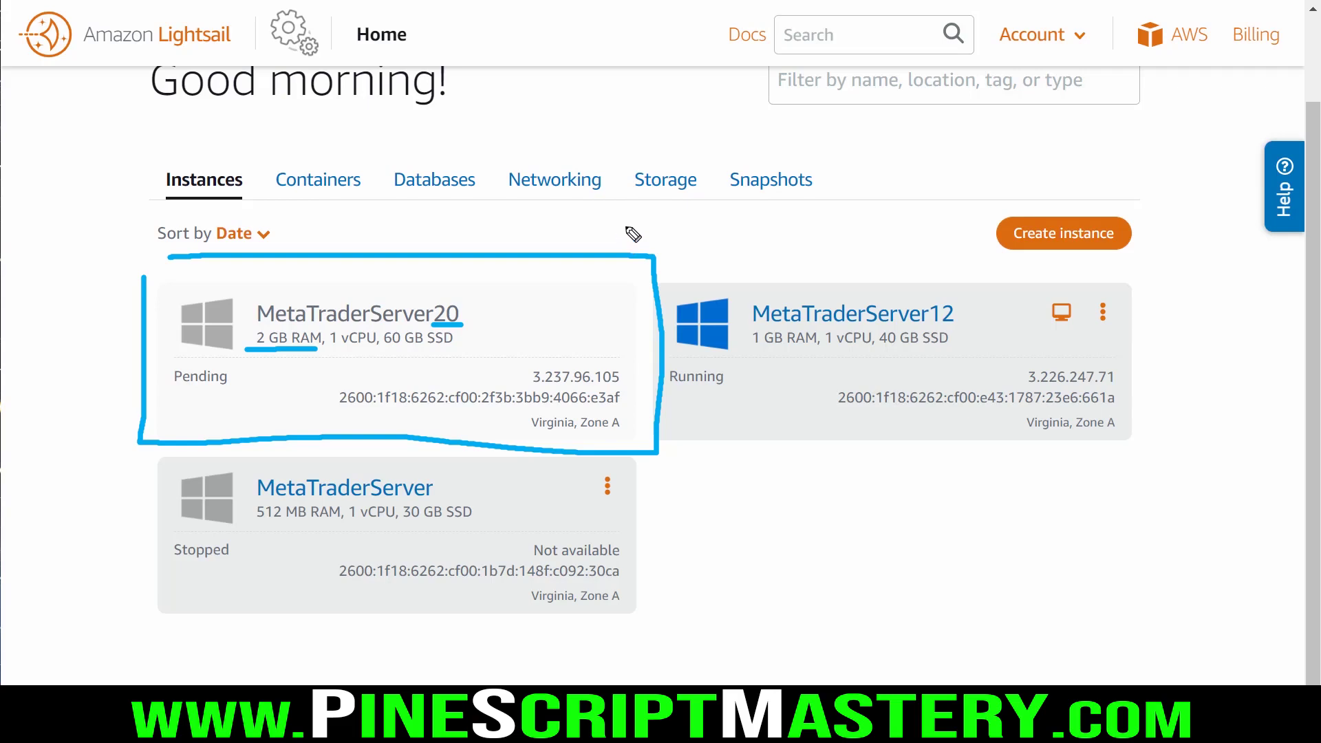
key("ctrl+shift+6")
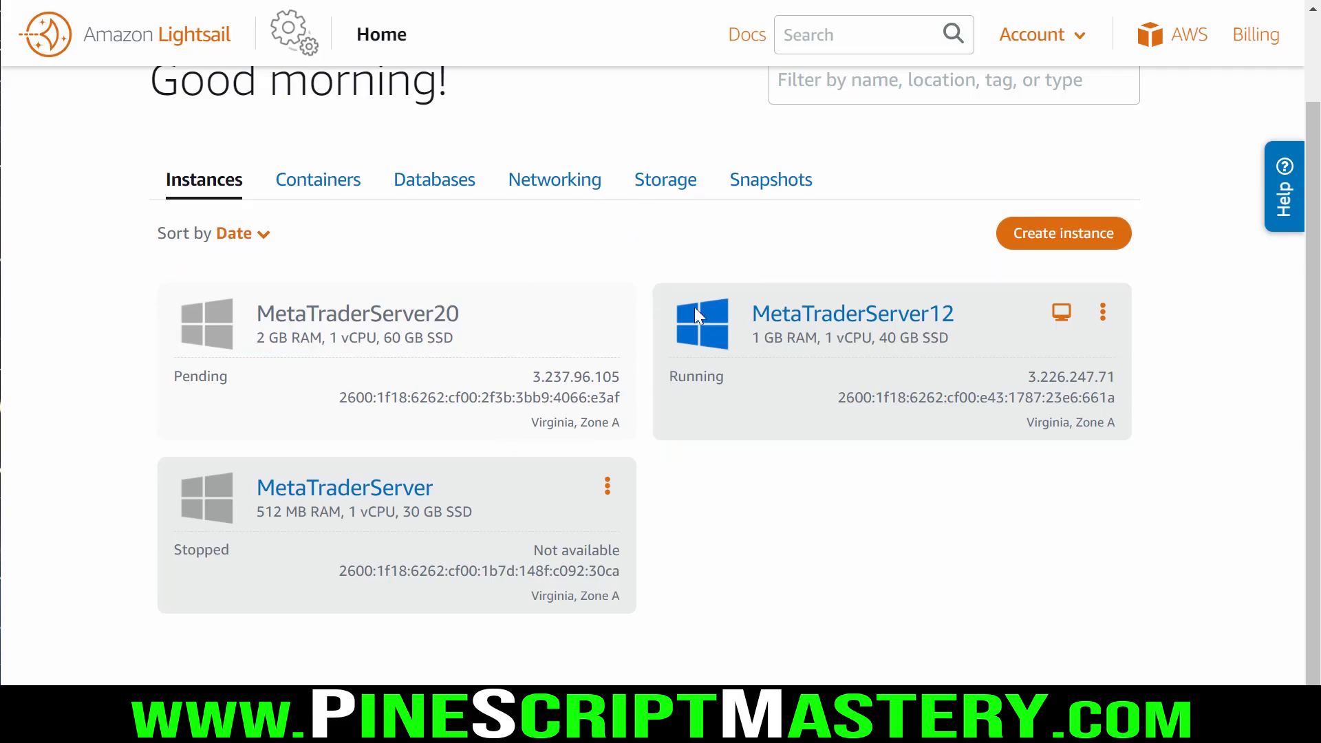
left_click_drag(157, 393, 259, 397)
left_click_drag(666, 397, 764, 397)
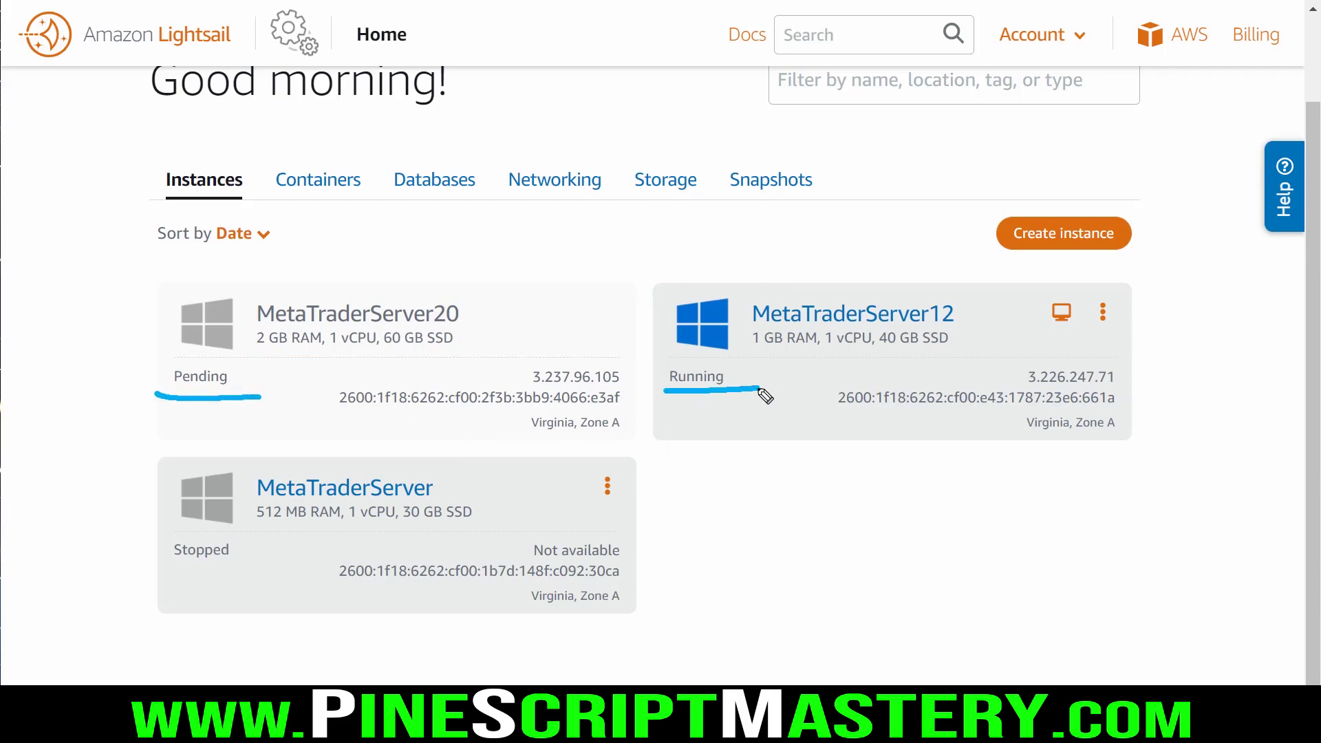
key("ctrl+shift+6")
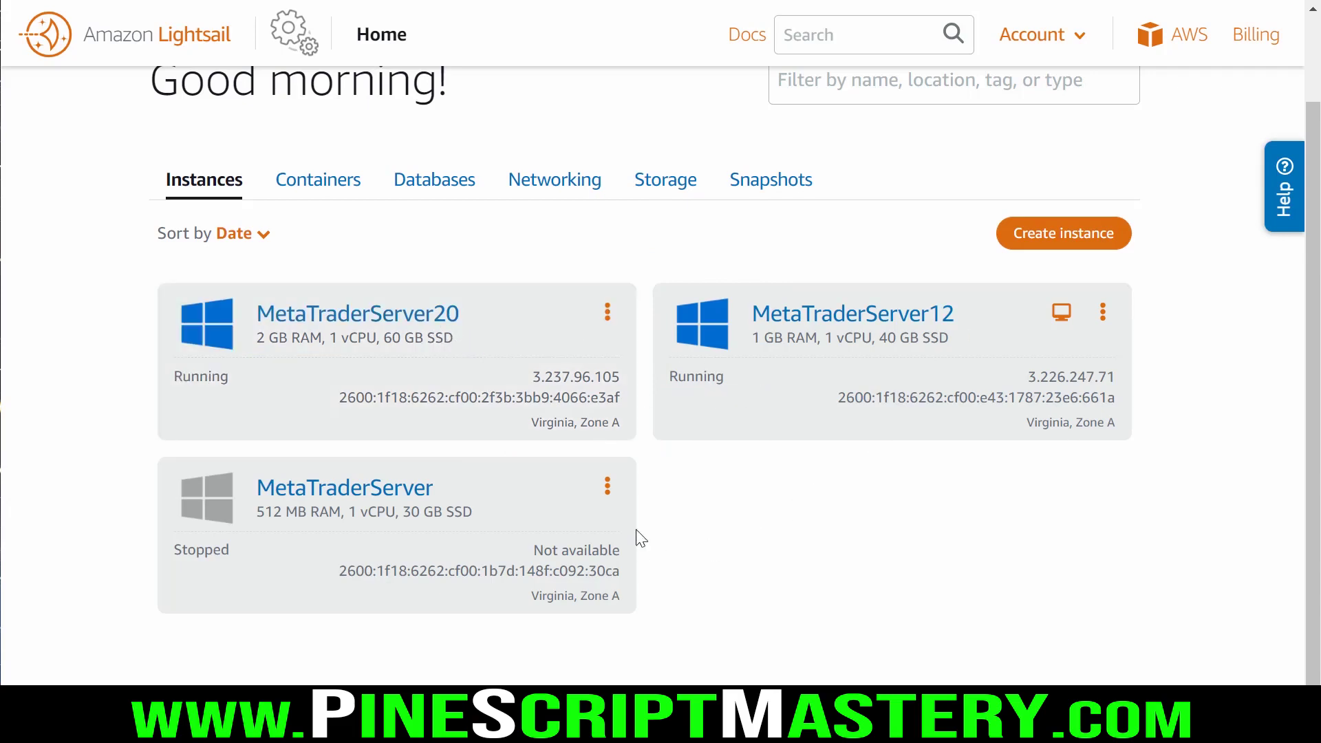
key("ctrl+shift+2")
left_click_drag(248, 334, 460, 342)
double_click(620, 377)
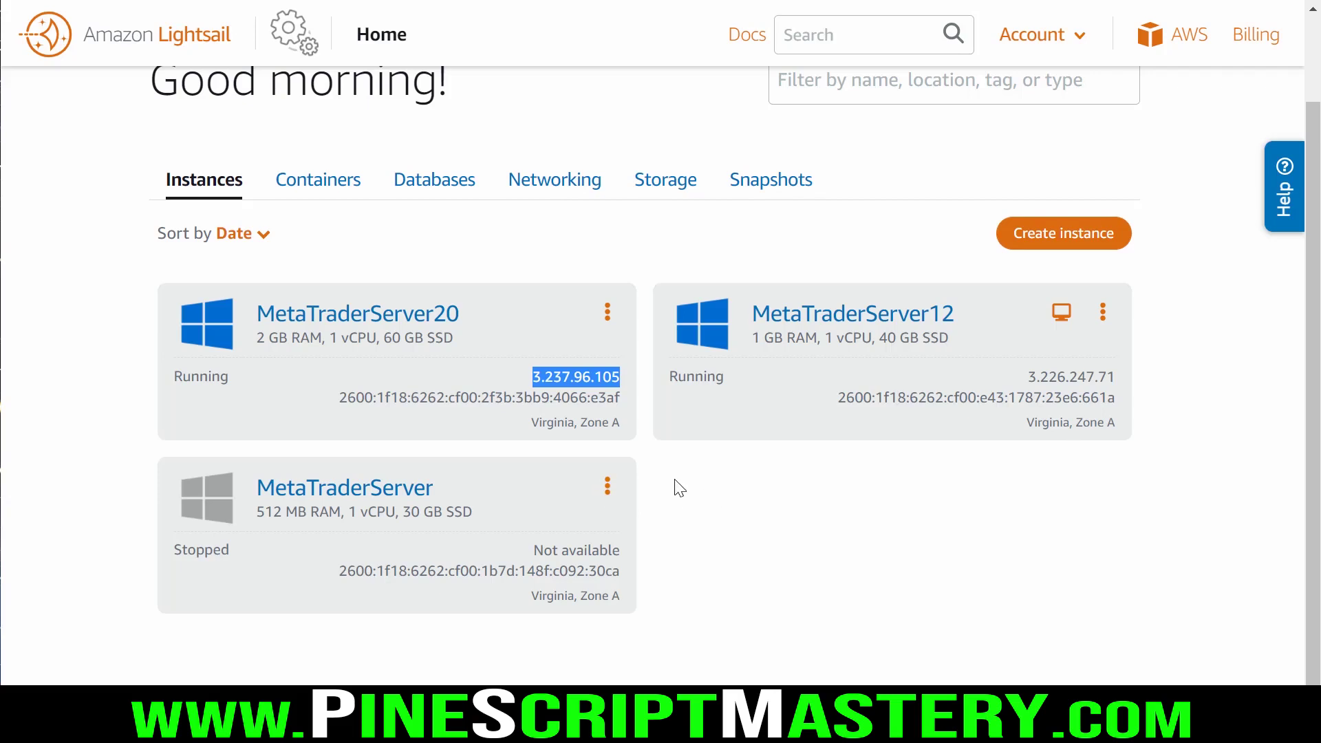
left_click(607, 486)
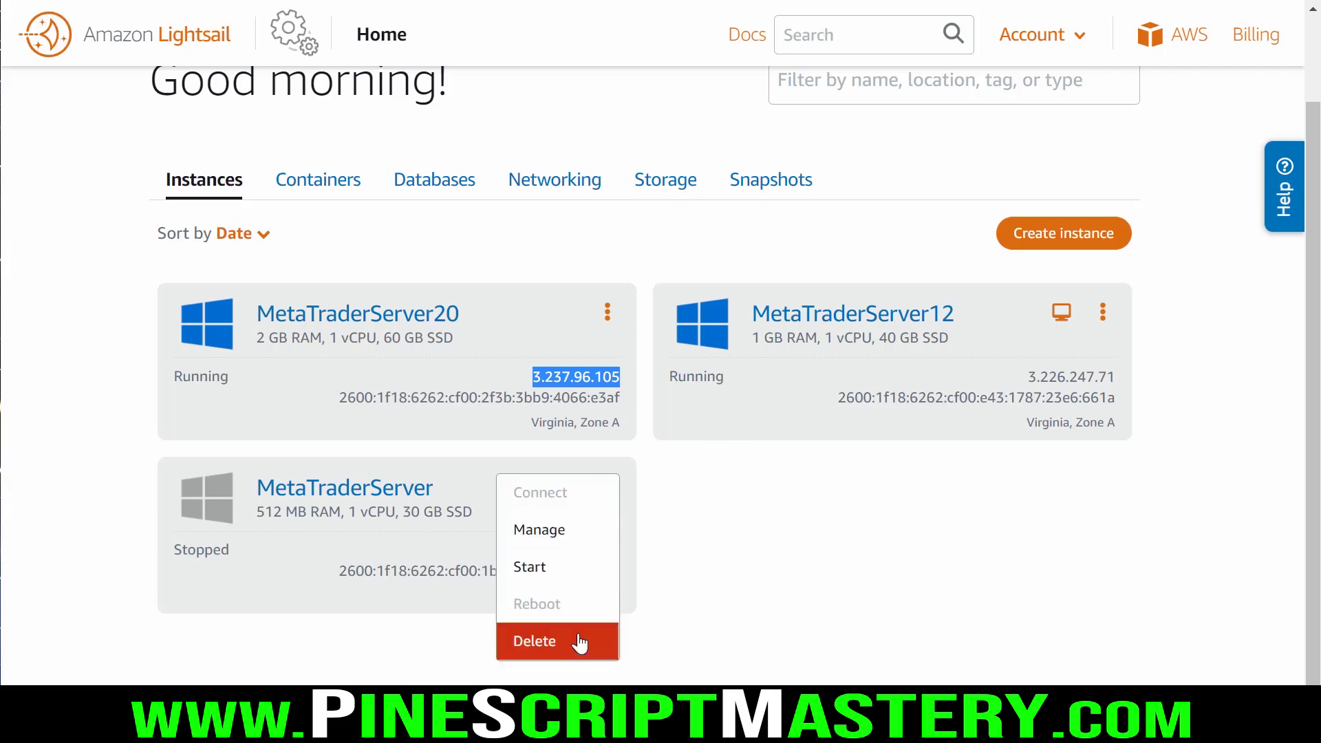
left_click(792, 623)
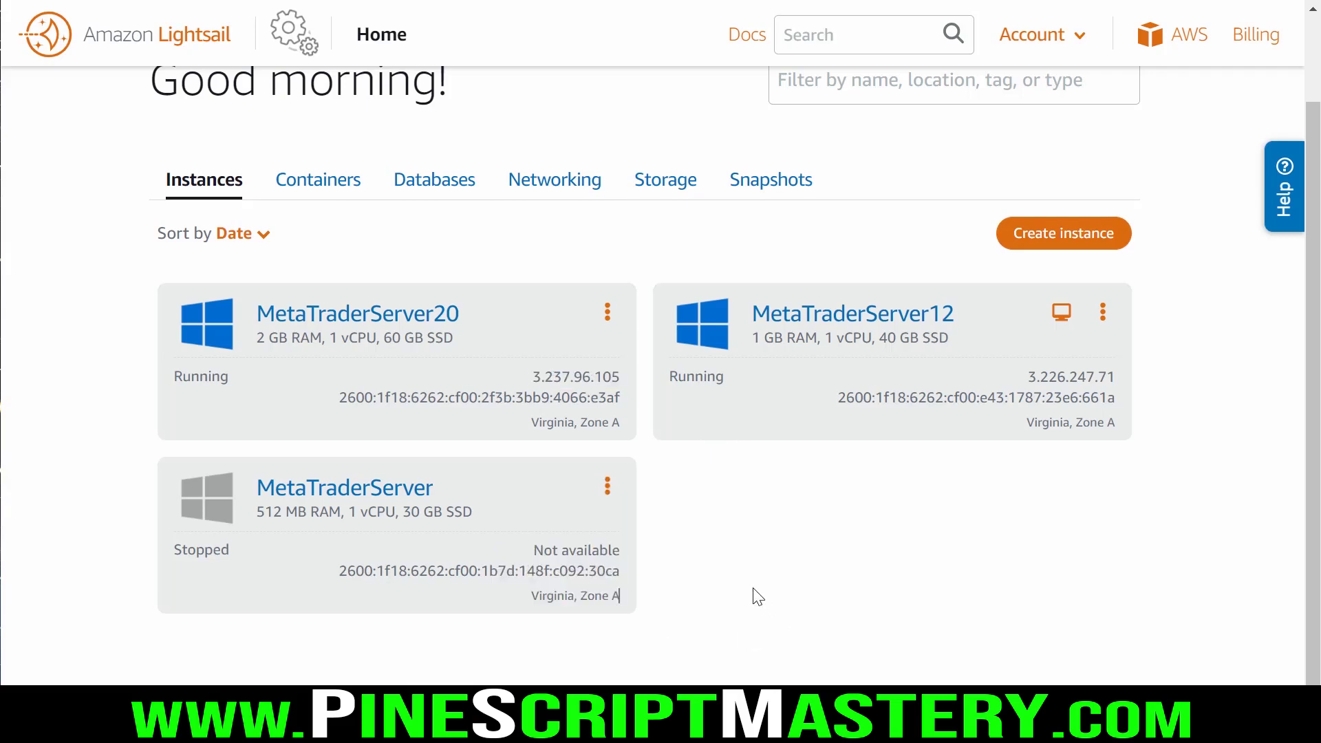
left_click(608, 487)
left_click(733, 535)
Delete the MetaTraderServer20 instance and confirm its removal
left_click(608, 311)
left_click(592, 463)
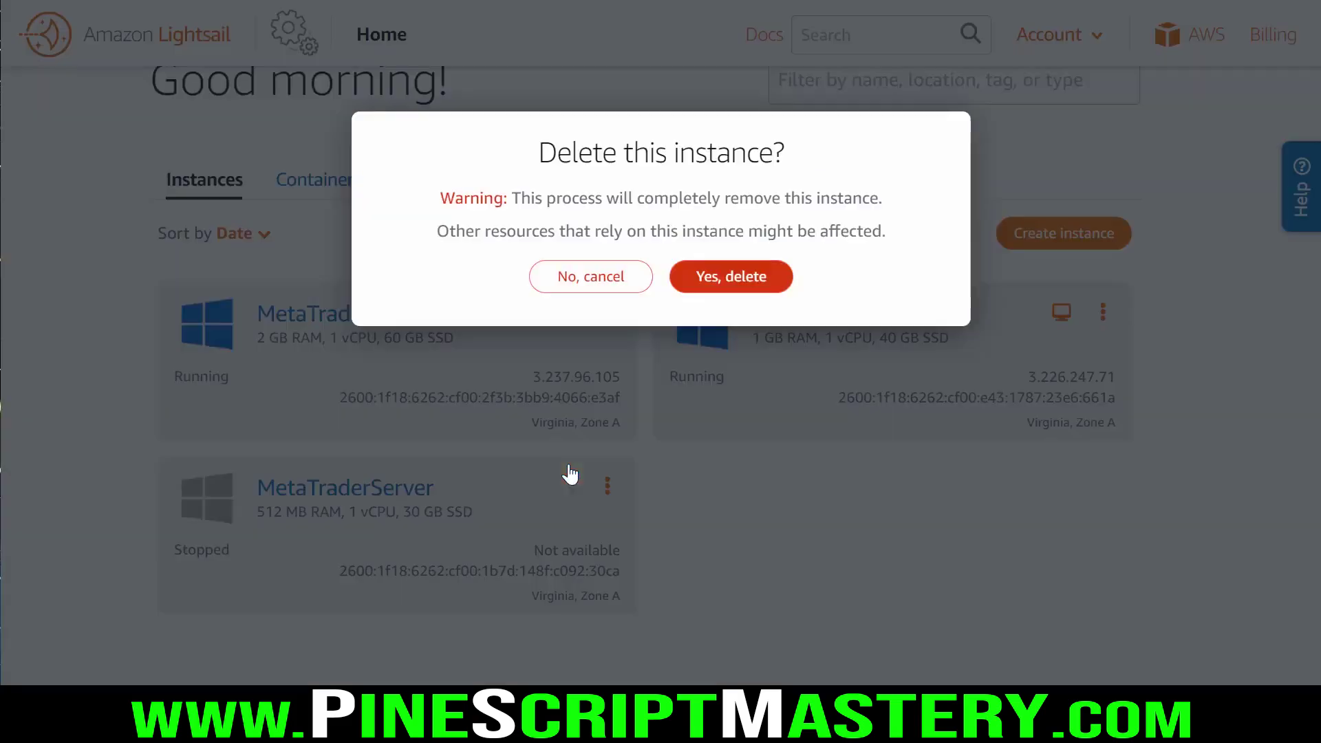
left_click(769, 277)
double_click(851, 421)
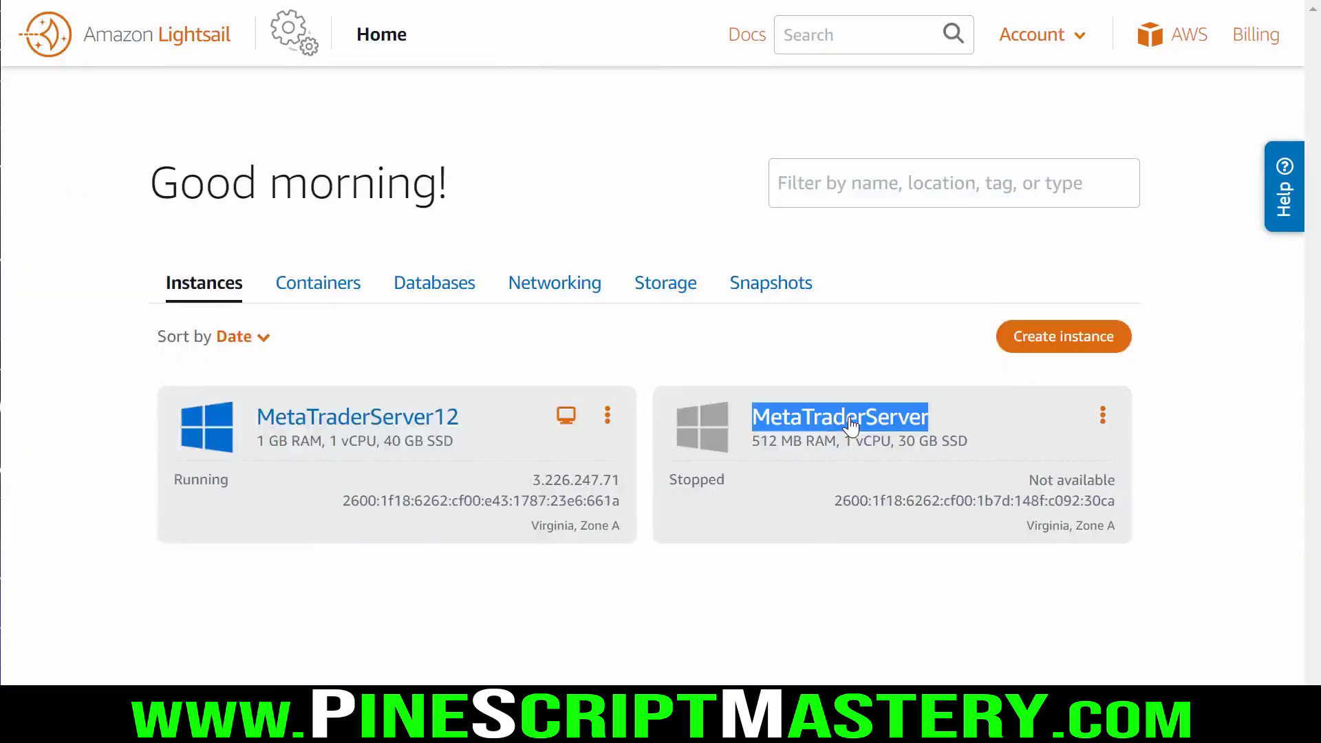